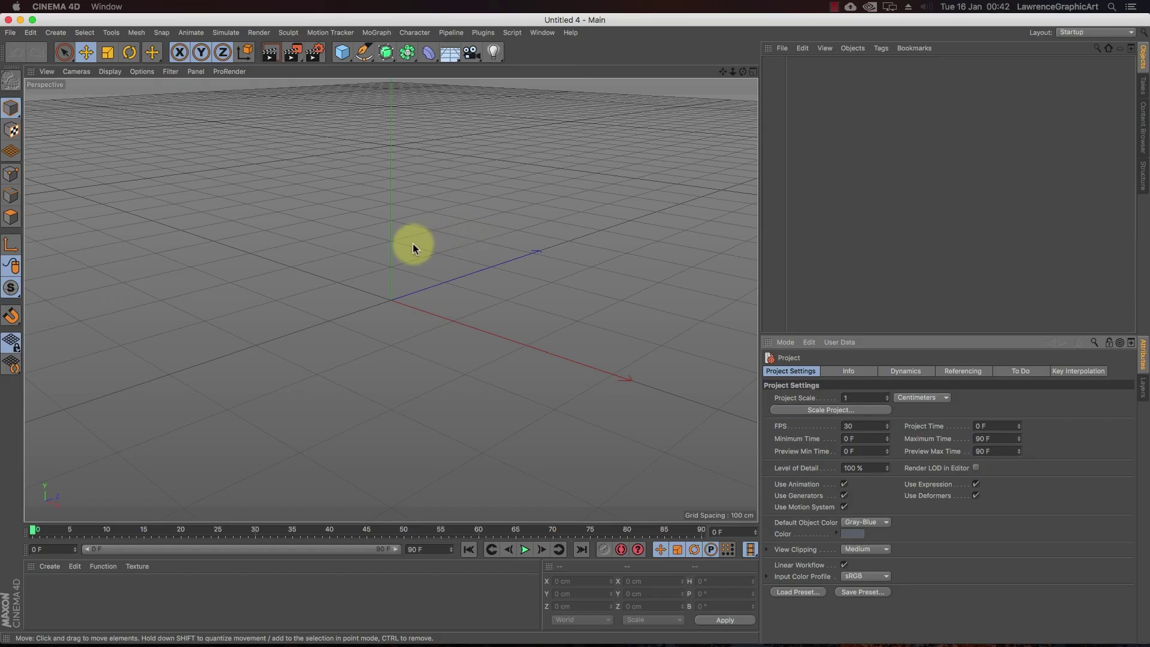
Step: Add a Landscape object and set its size to 310 cm by 175 cm by 310 cm
left_click(342, 52)
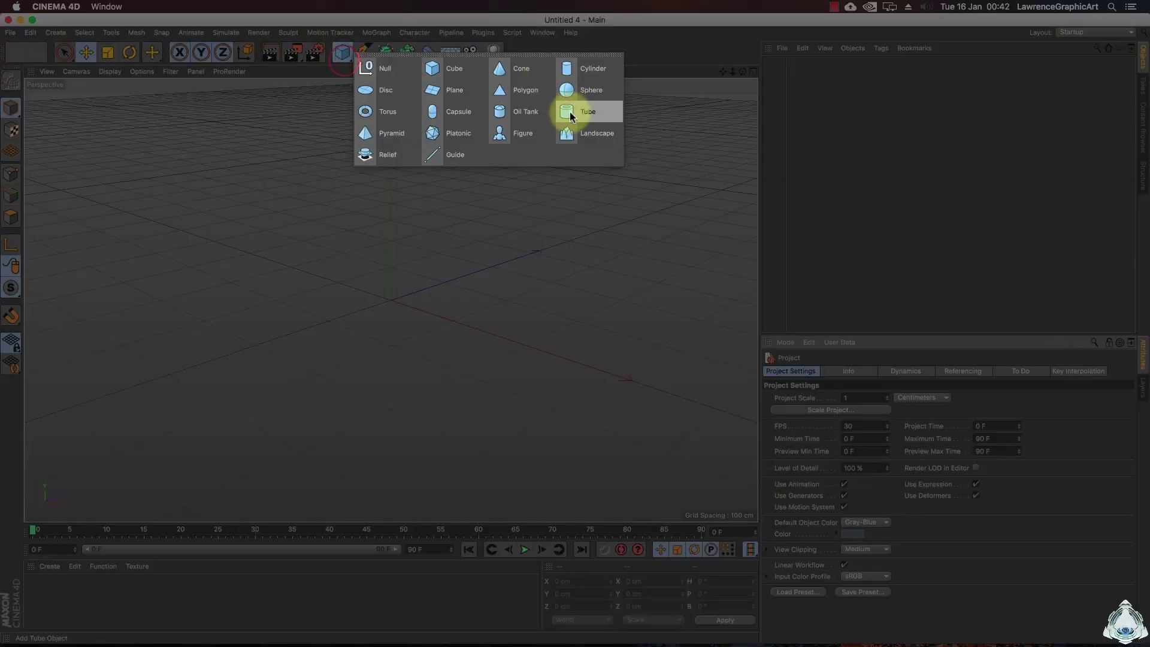
left_click(597, 138)
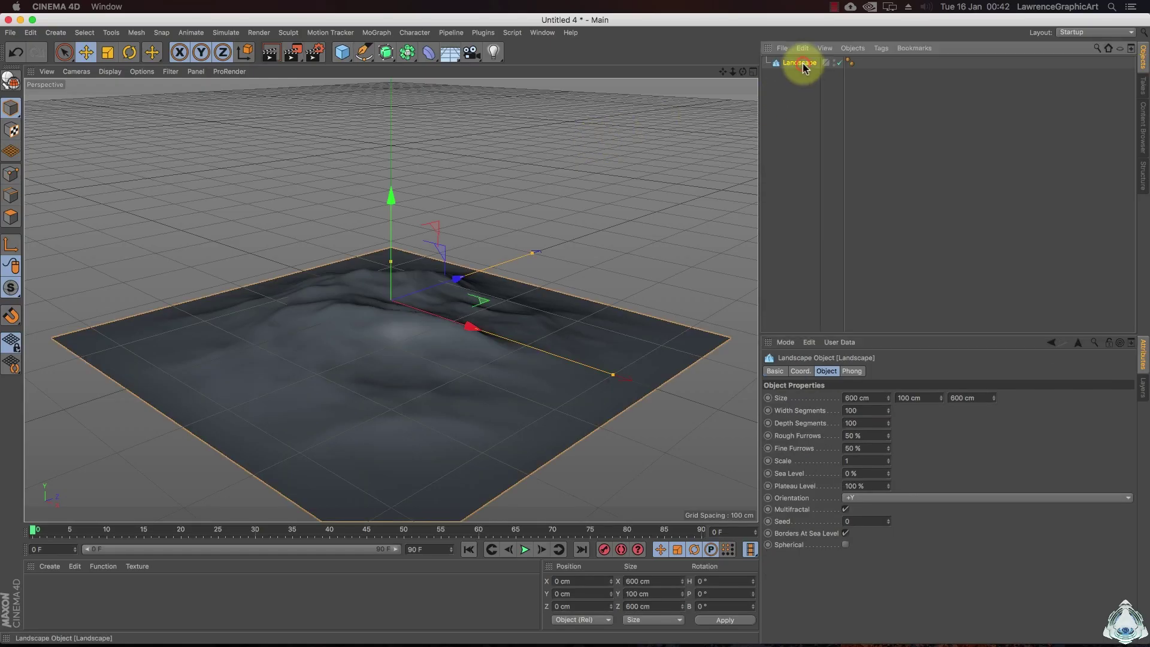
double_click(851, 398)
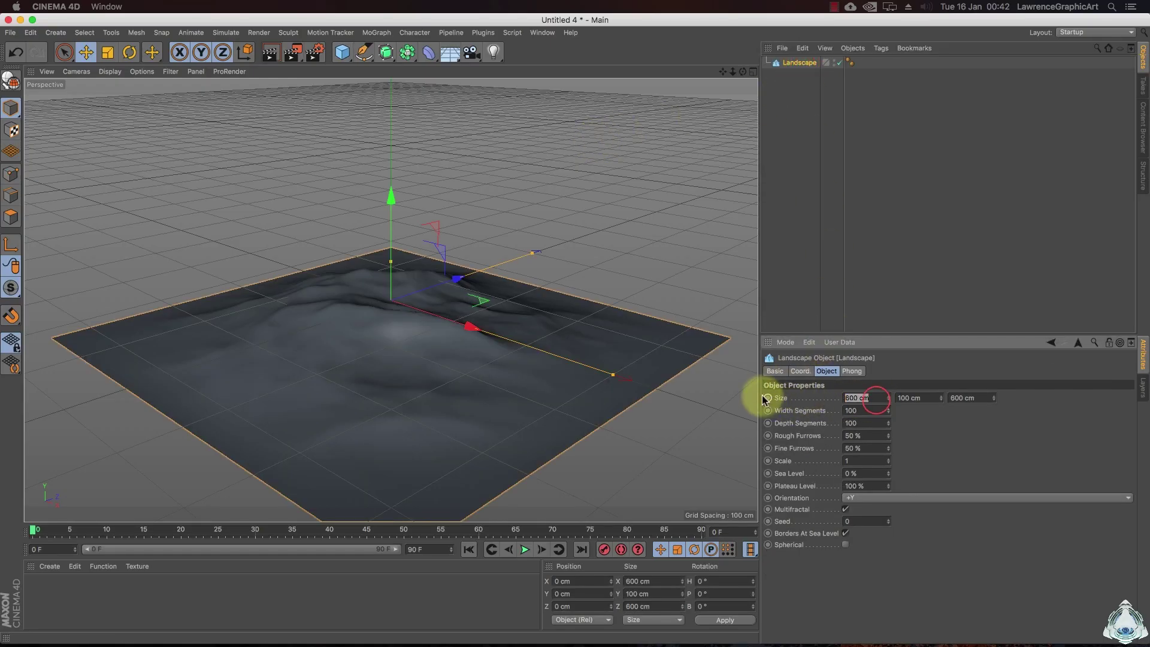
type("3010")
double_click(874, 397)
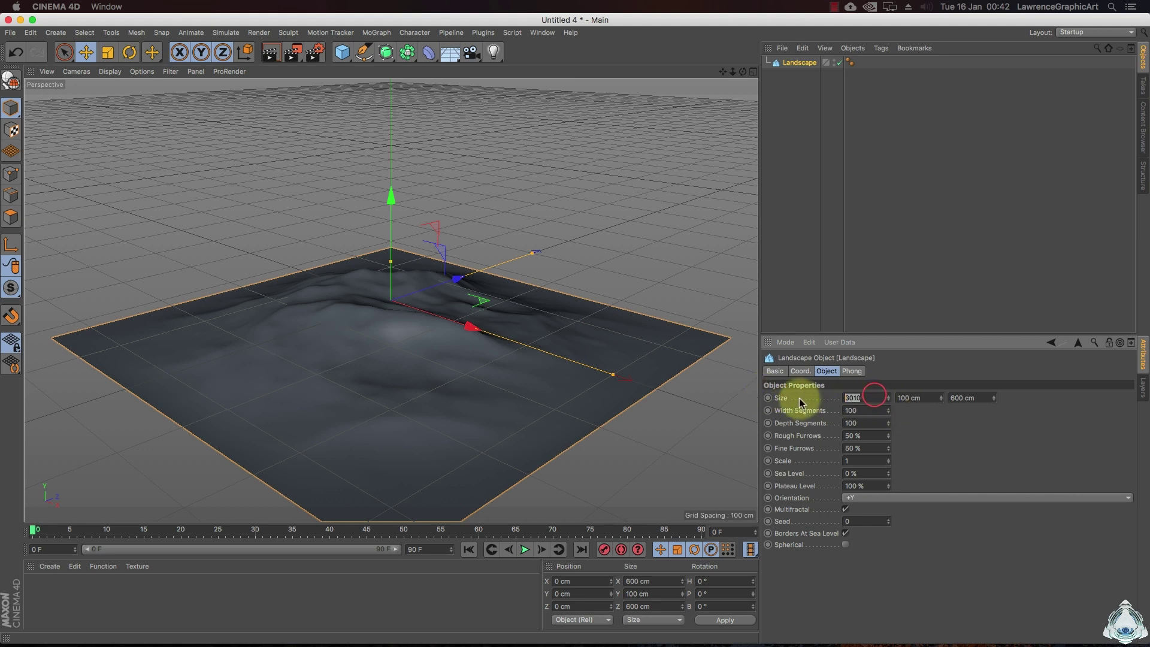
type("310")
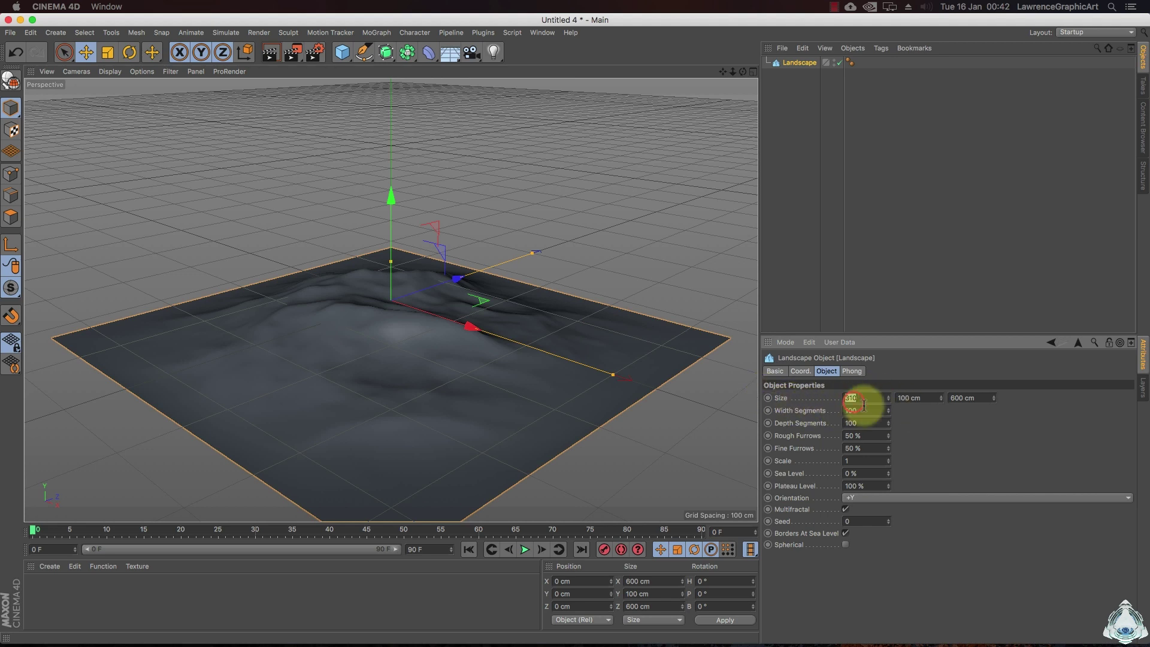
double_click(929, 398)
type("175")
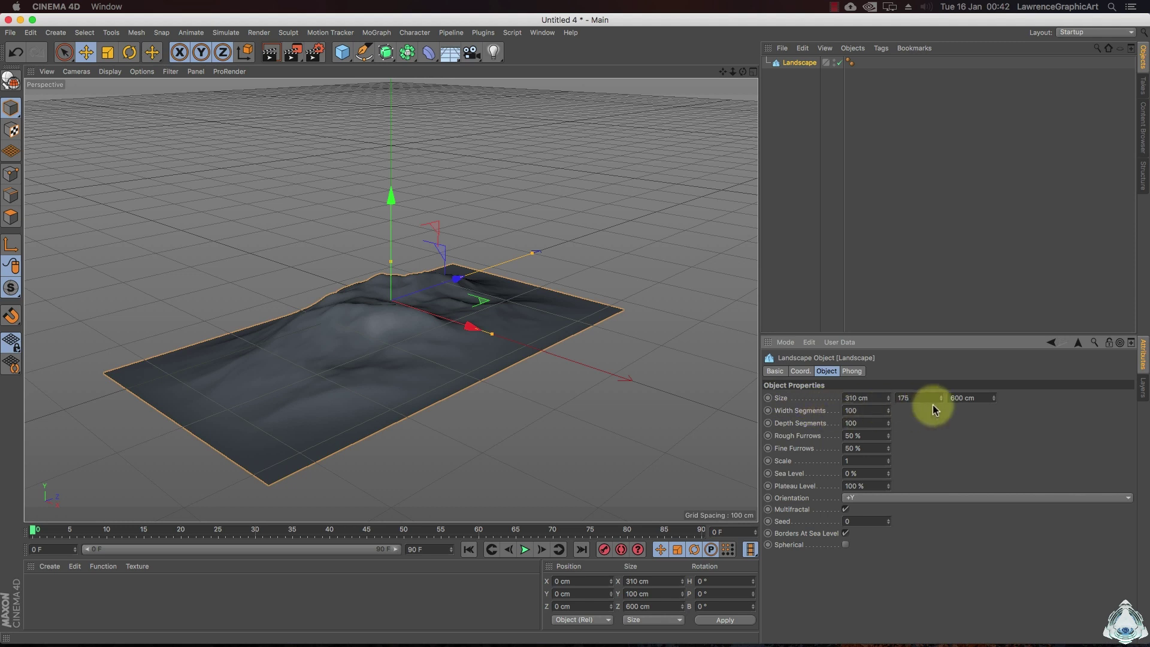
double_click(973, 398)
type("310")
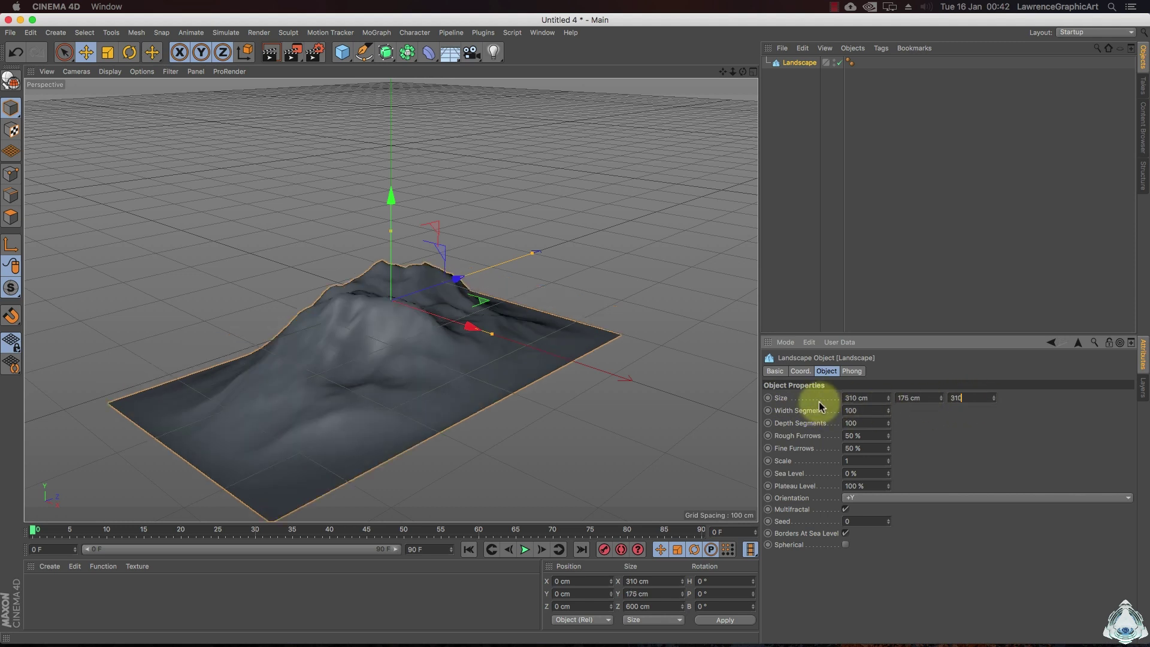
left_click(972, 442)
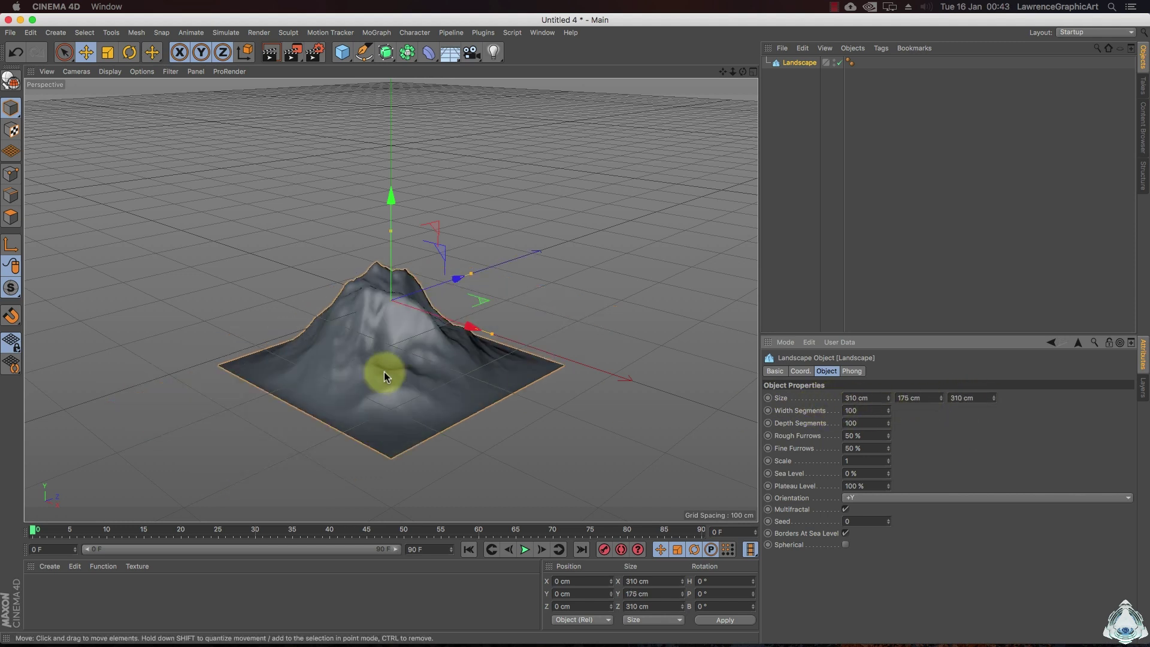
Step: Set the landscape's width segments to 470 and its depth segments to 444
scroll(375, 378, "up", 2)
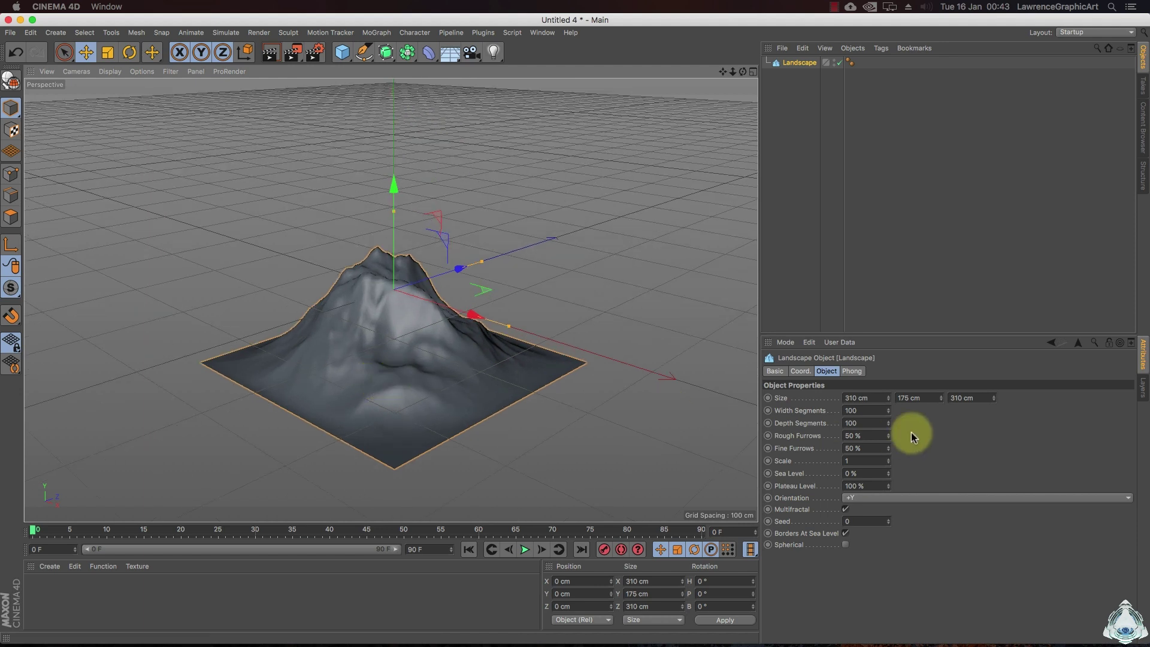
double_click(857, 411)
type("470")
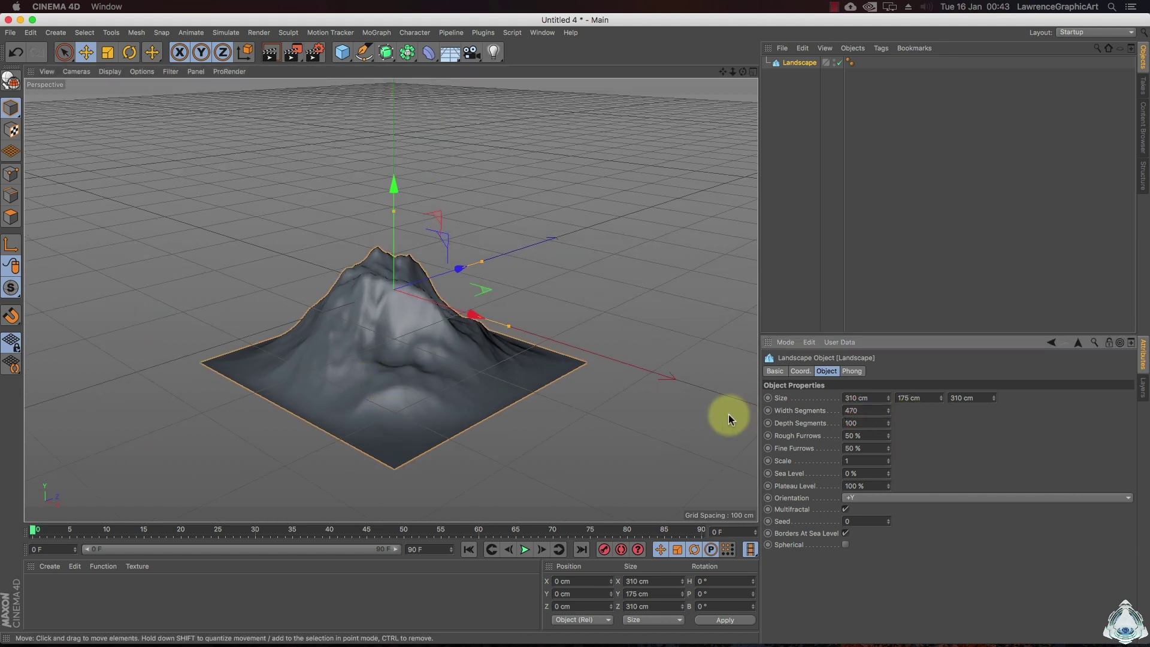
double_click(871, 423)
type("444")
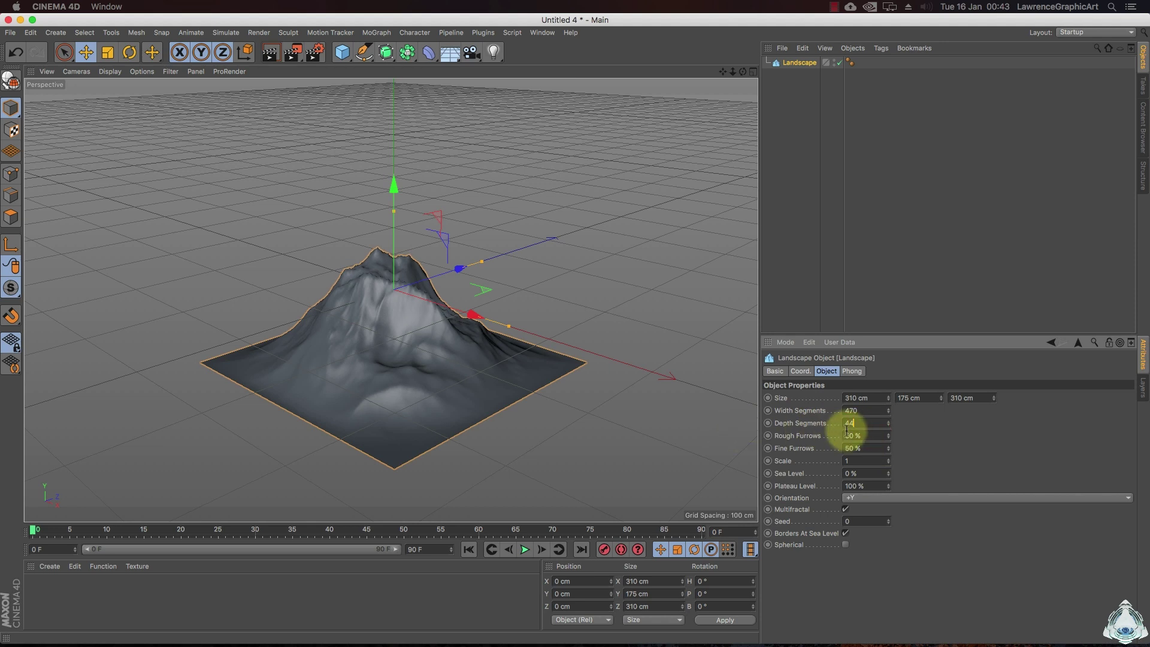
double_click(849, 423)
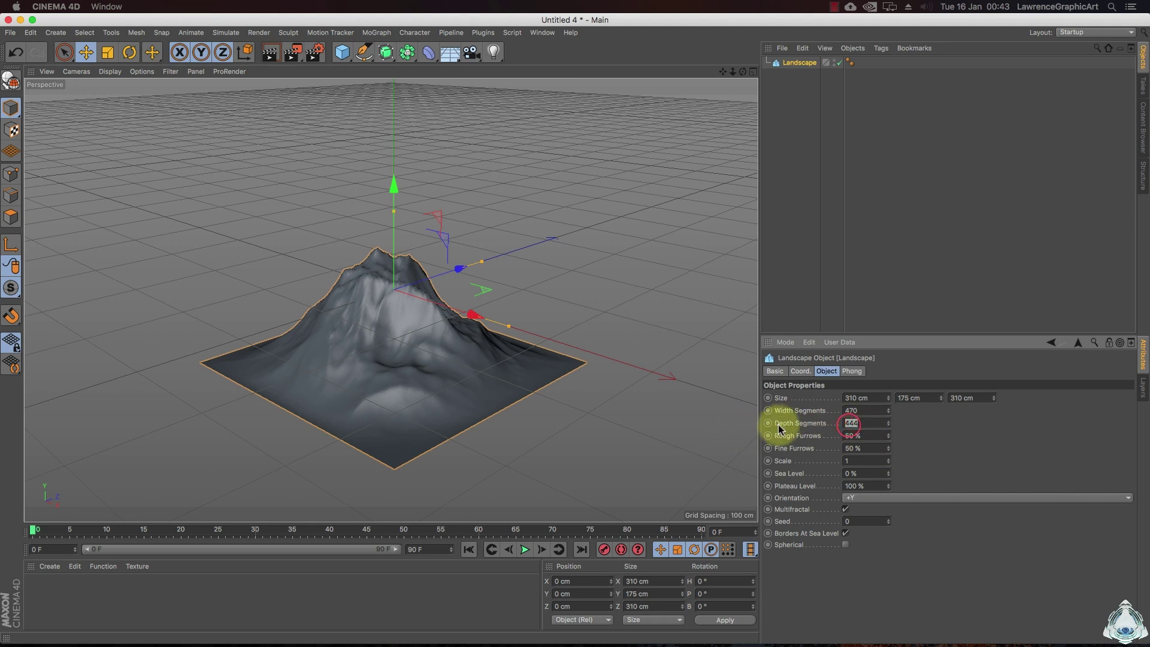
Step: Set the landscape's rough furrows to 100% and fine furrows to 79%
double_click(865, 434)
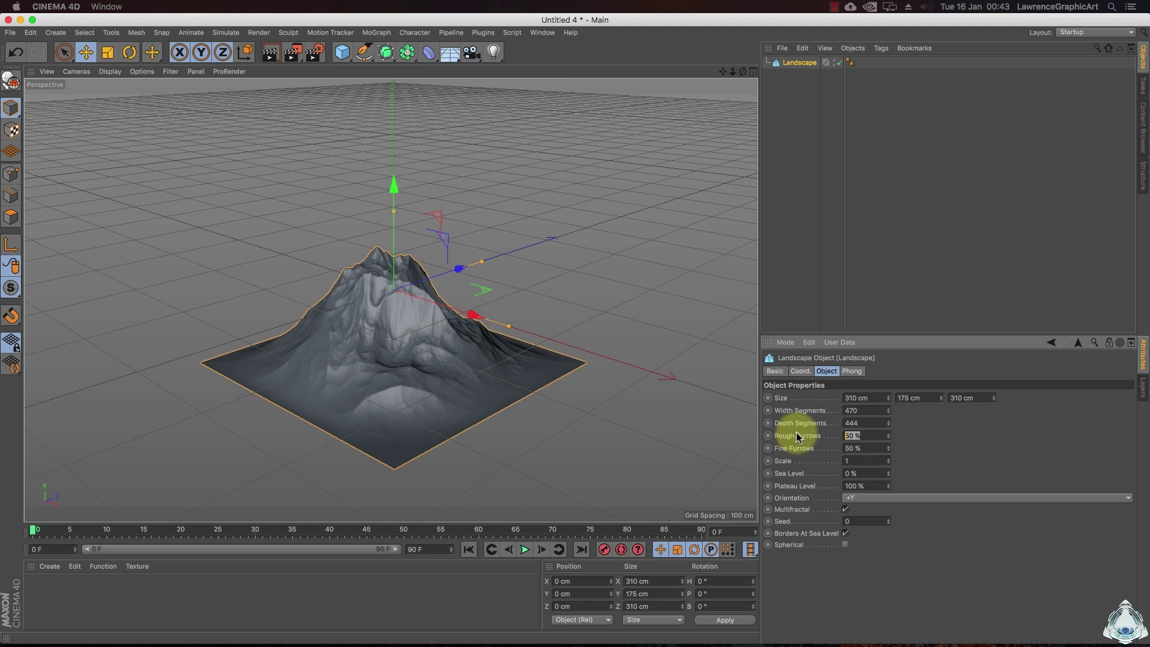
type("100")
double_click(859, 448)
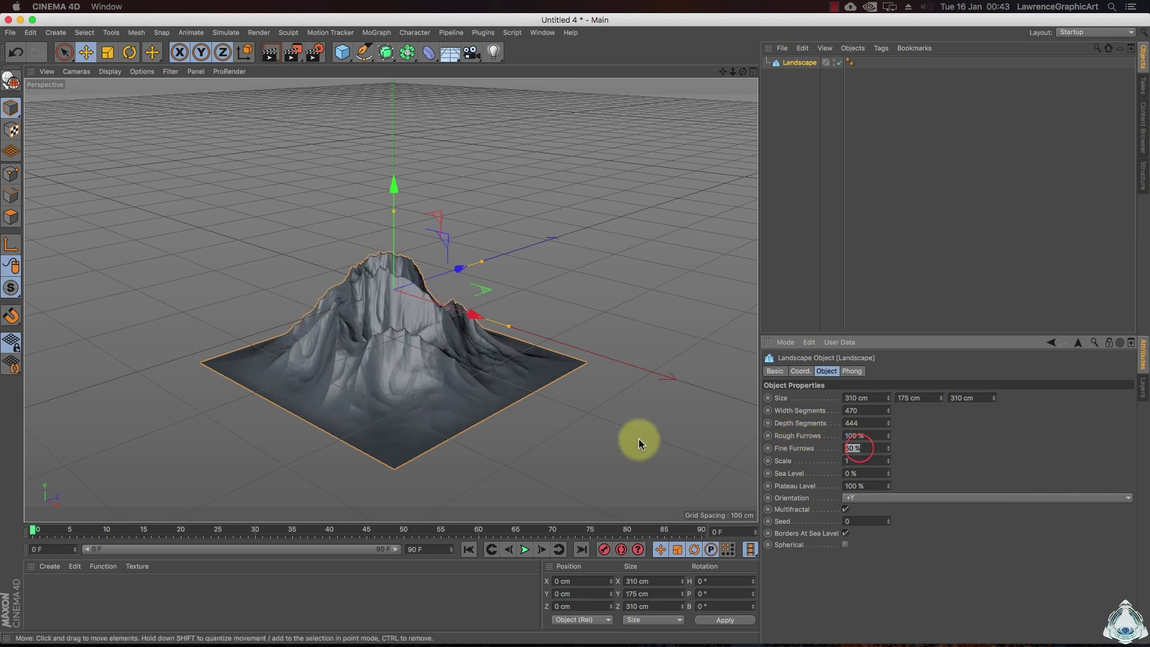
type("79")
Step: Change the landscape's seed to 40 for a different mountain shape
double_click(851, 460)
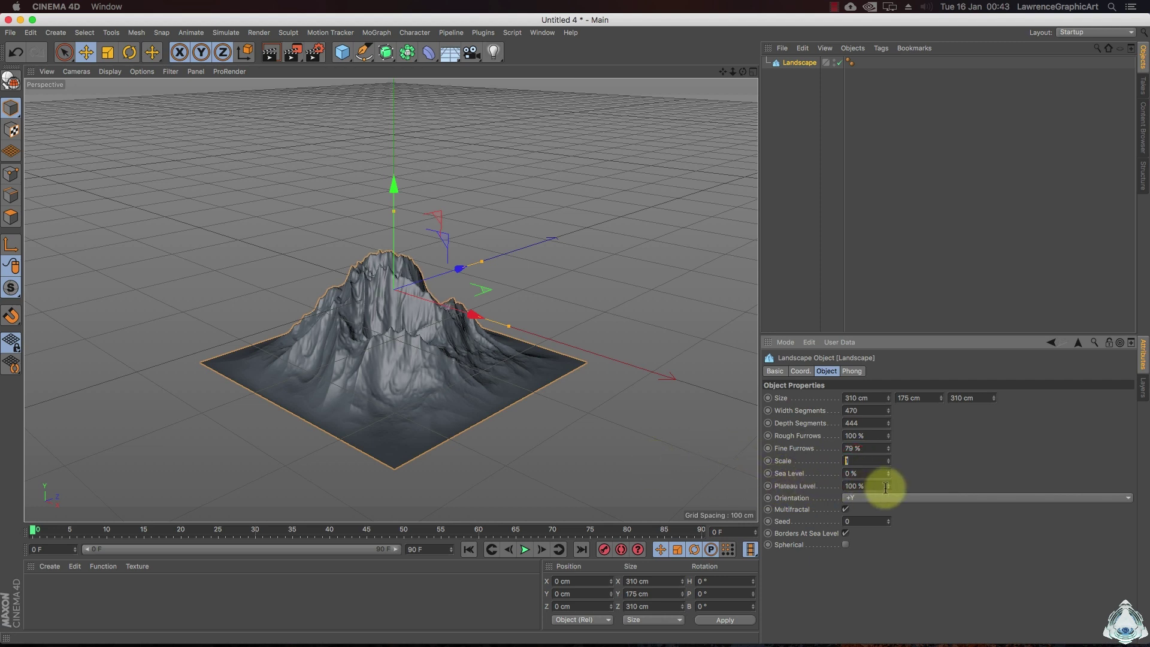
double_click(857, 522)
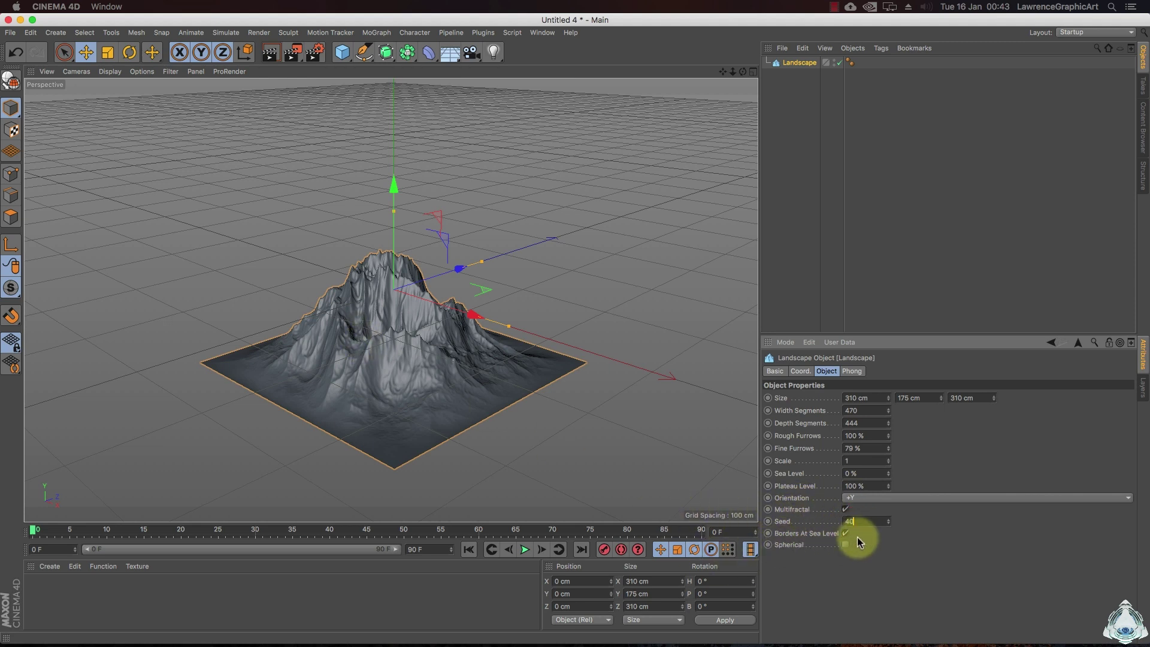
scroll(411, 439, "down", 3)
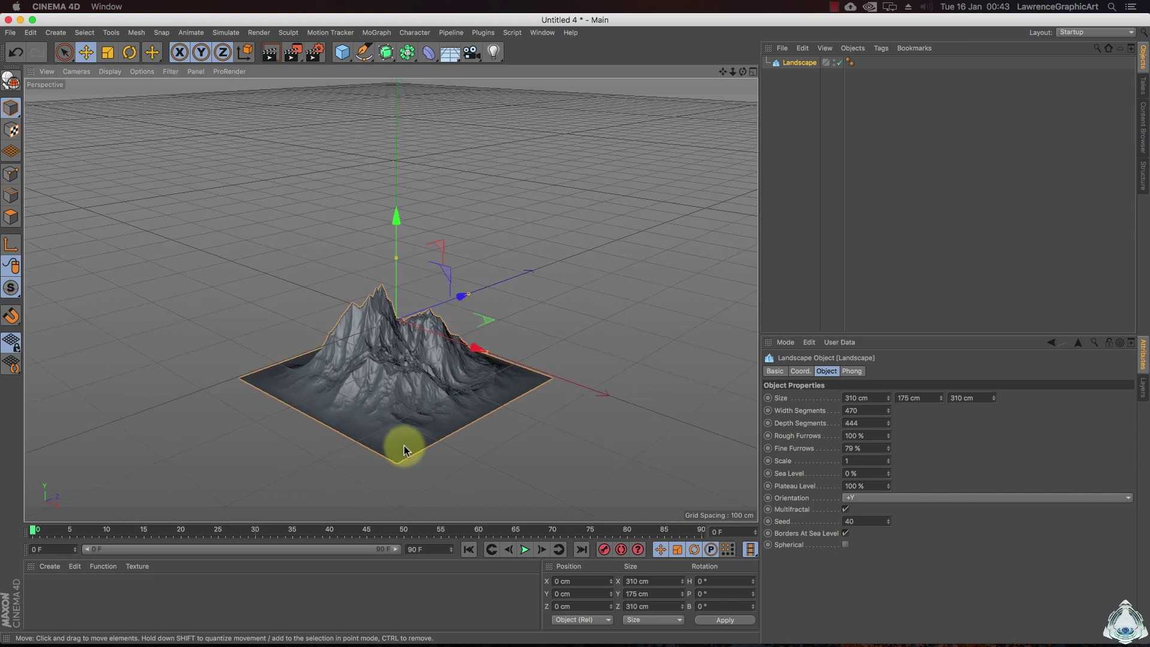
scroll(409, 444, "up", 4)
scroll(381, 321, "up", 2)
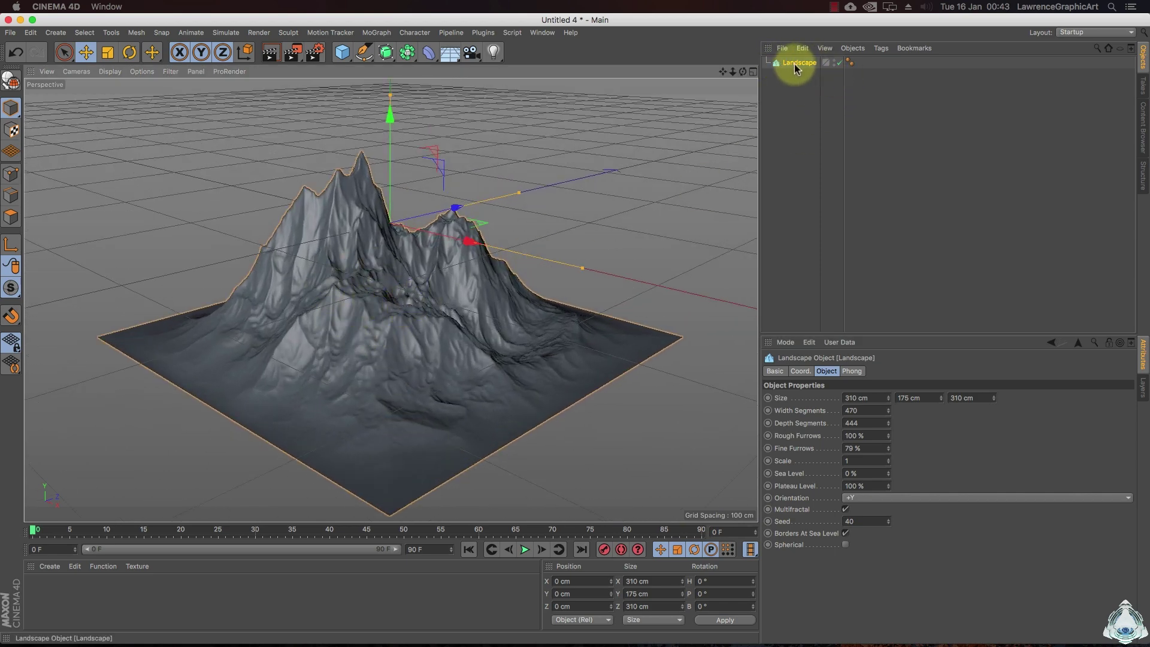
Step: Create a new material and open it in the Material Editor
left_click(135, 592)
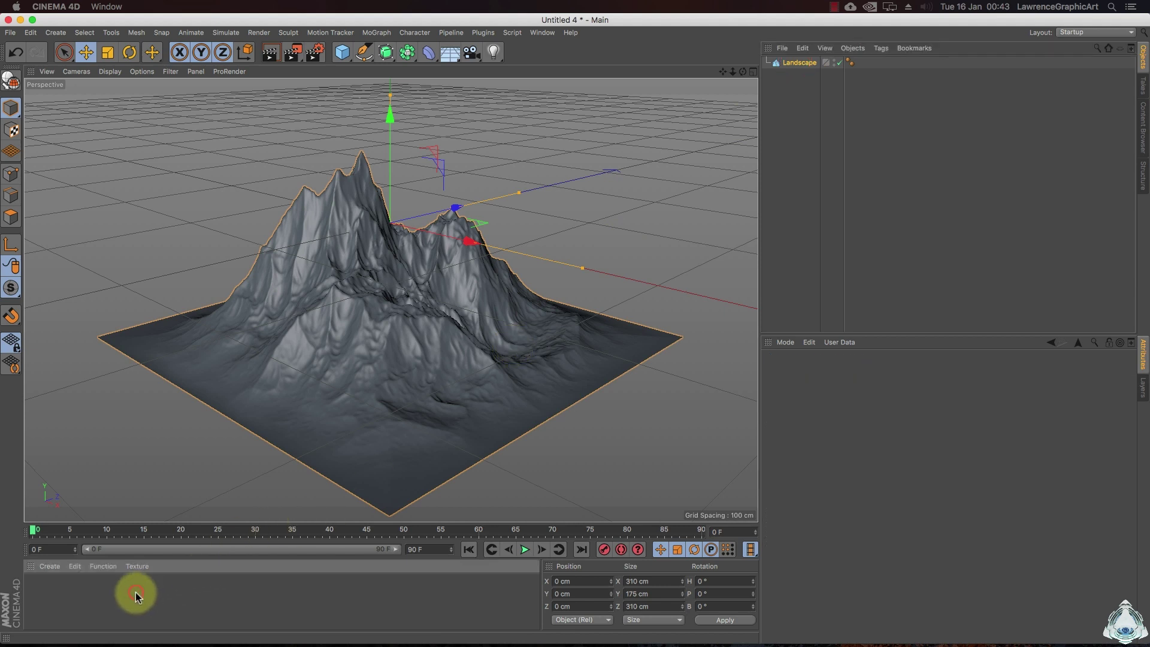
double_click(135, 592)
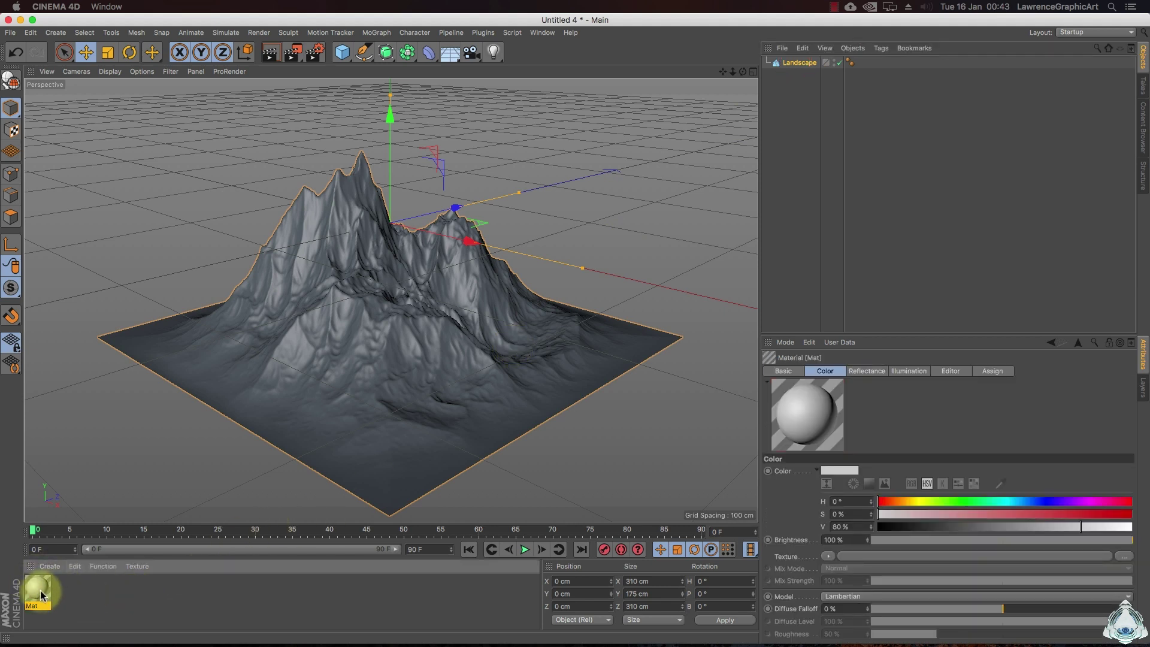
double_click(40, 592)
left_click_drag(429, 84, 548, 55)
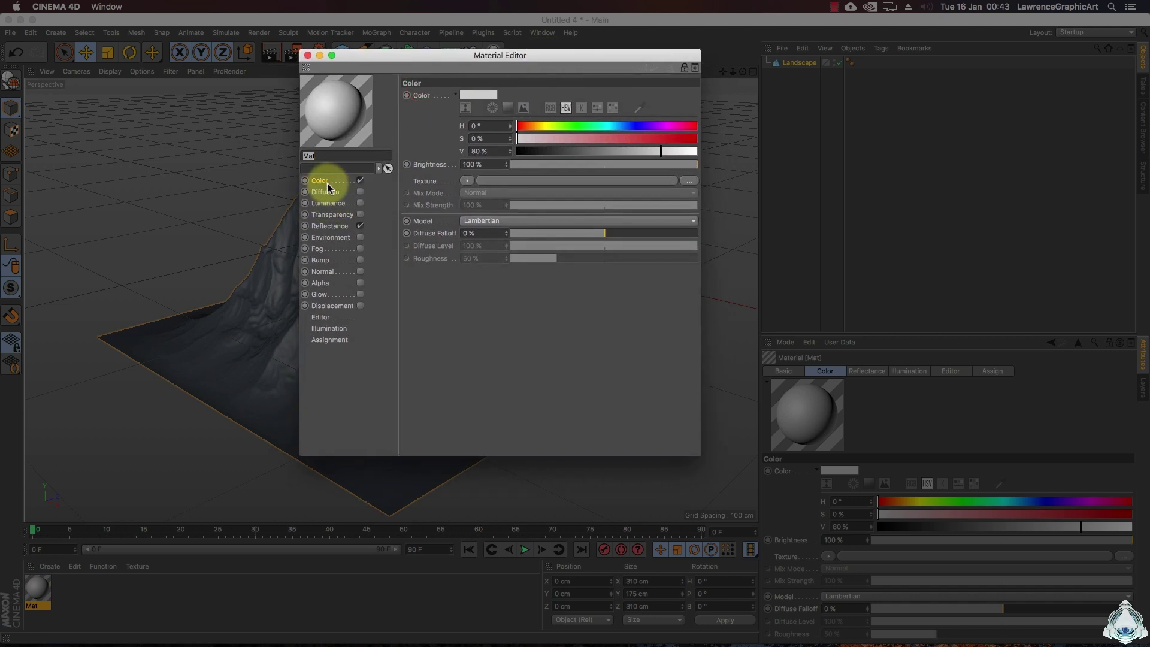
Step: Load a Fusion shader as the material's color texture and enable Use Mask in its settings
left_click(468, 181)
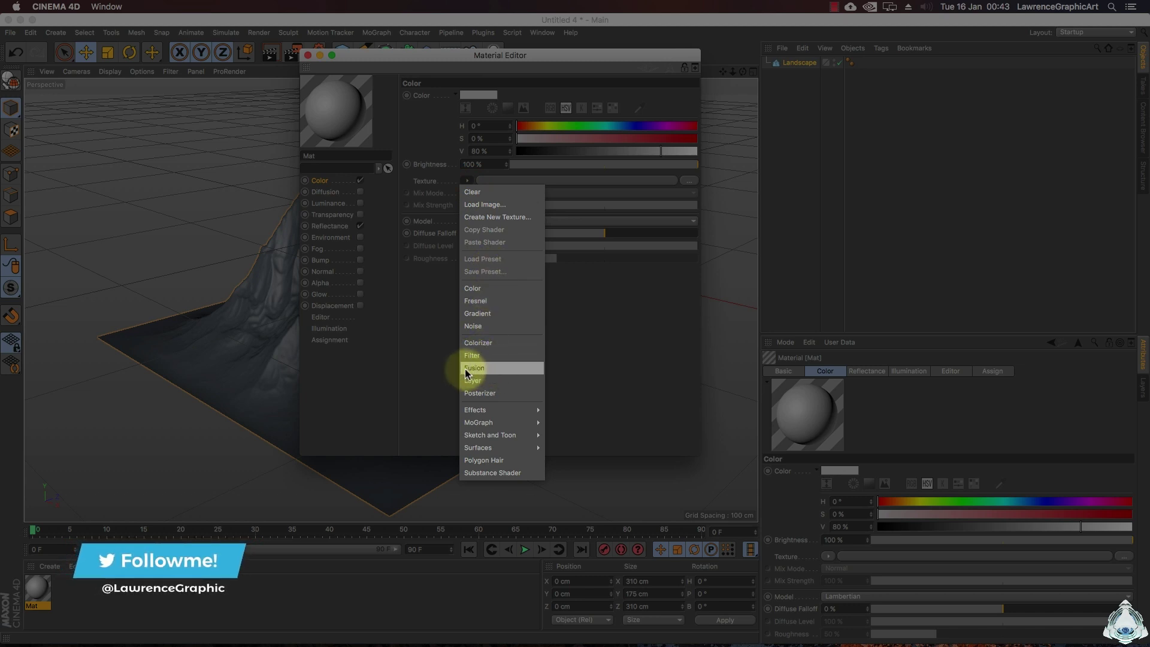
left_click(494, 372)
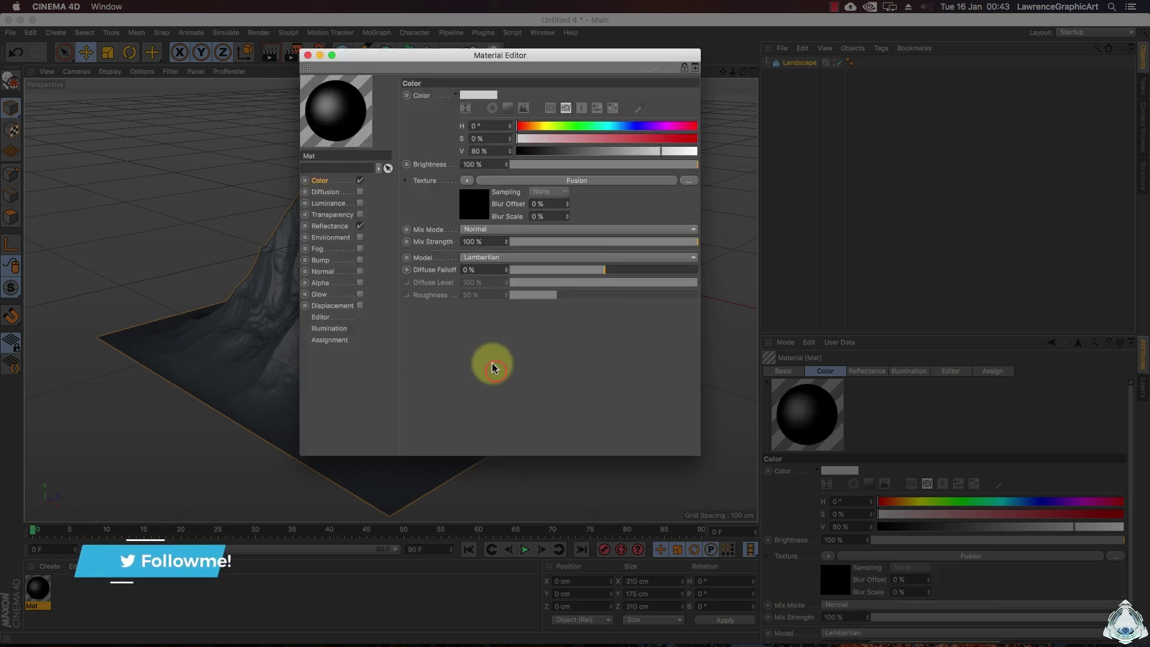
left_click(477, 212)
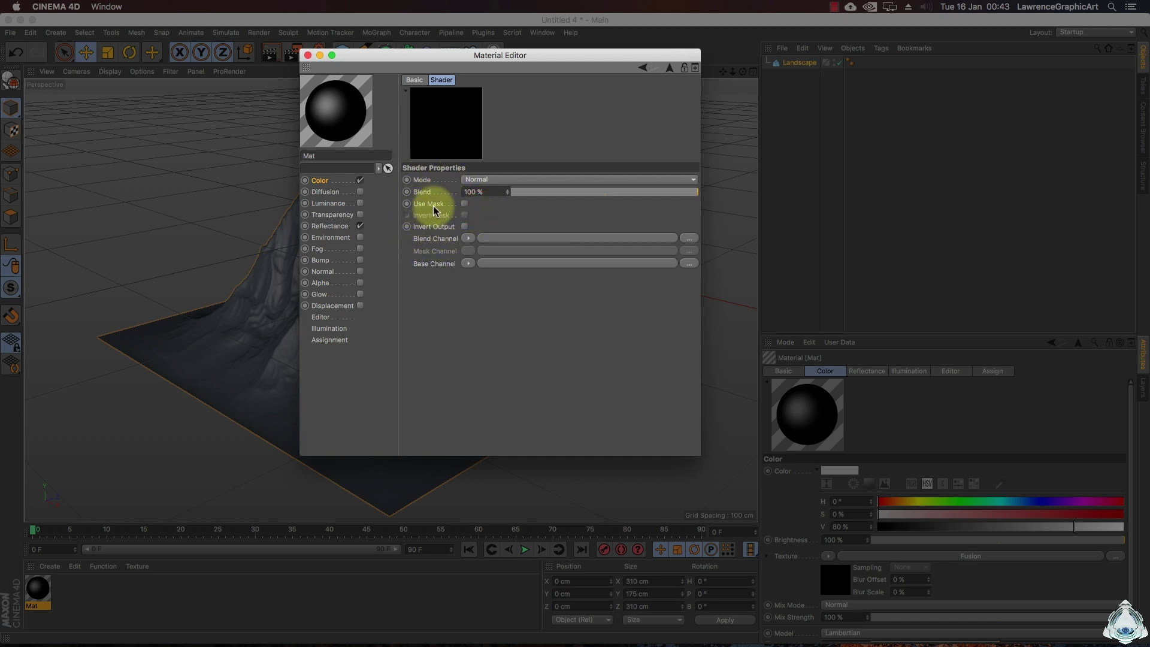
left_click(465, 205)
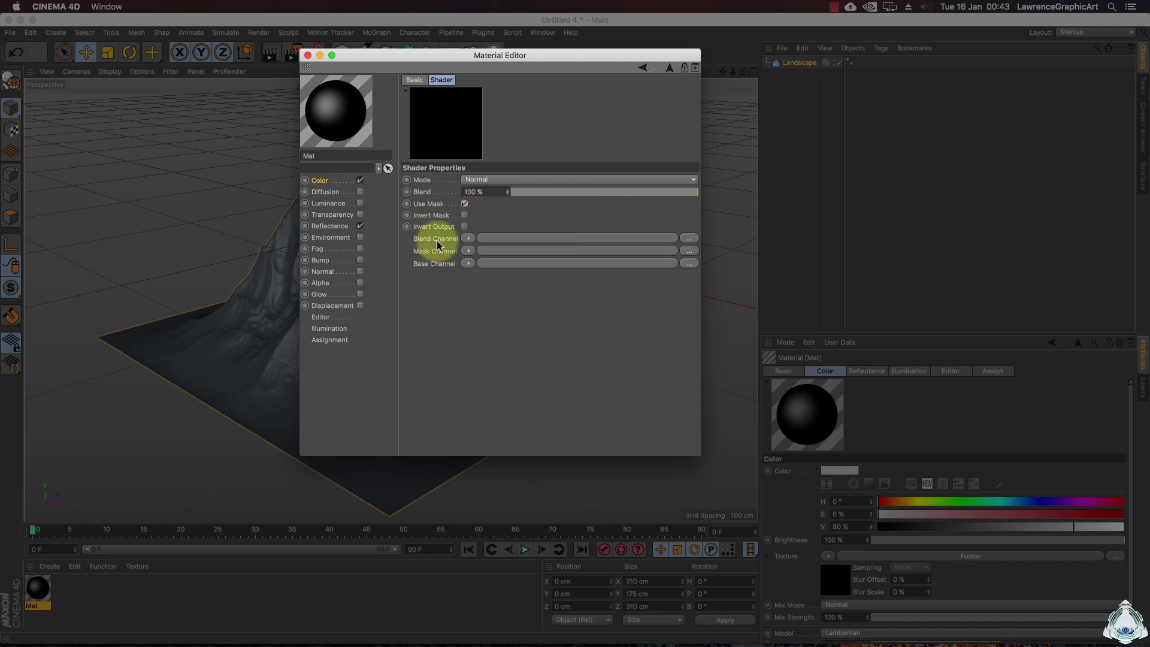
Step: Load a Noise shader into the Fusion's Blend Channel and open the noise settings
left_click(469, 239)
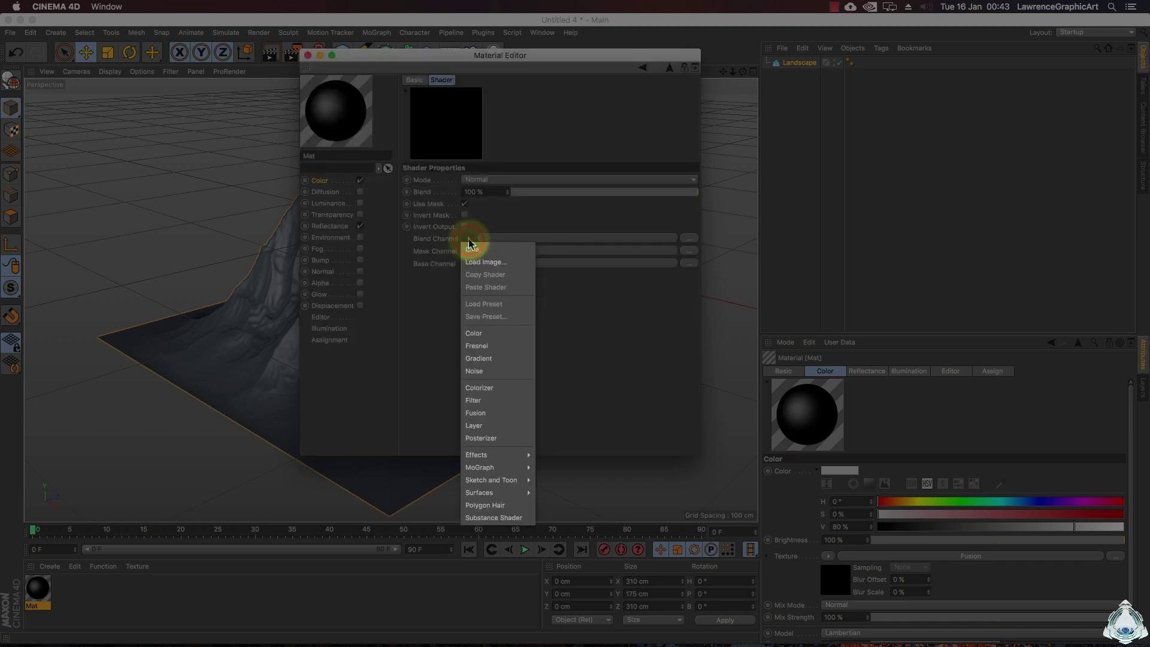
left_click(501, 372)
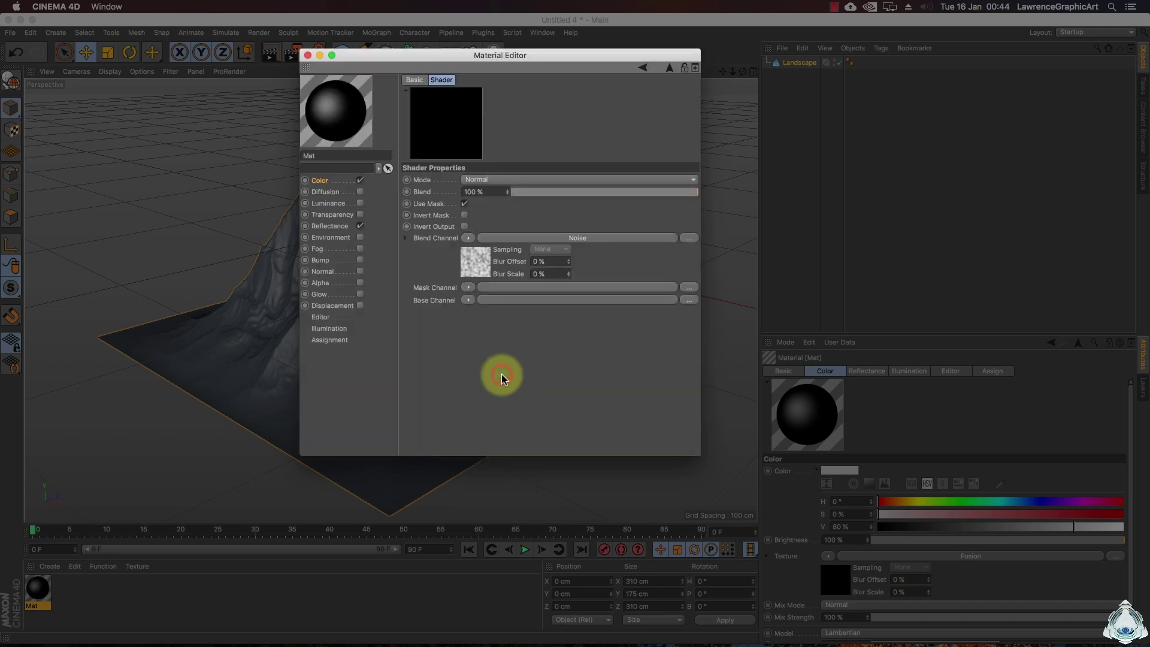
left_click(472, 258)
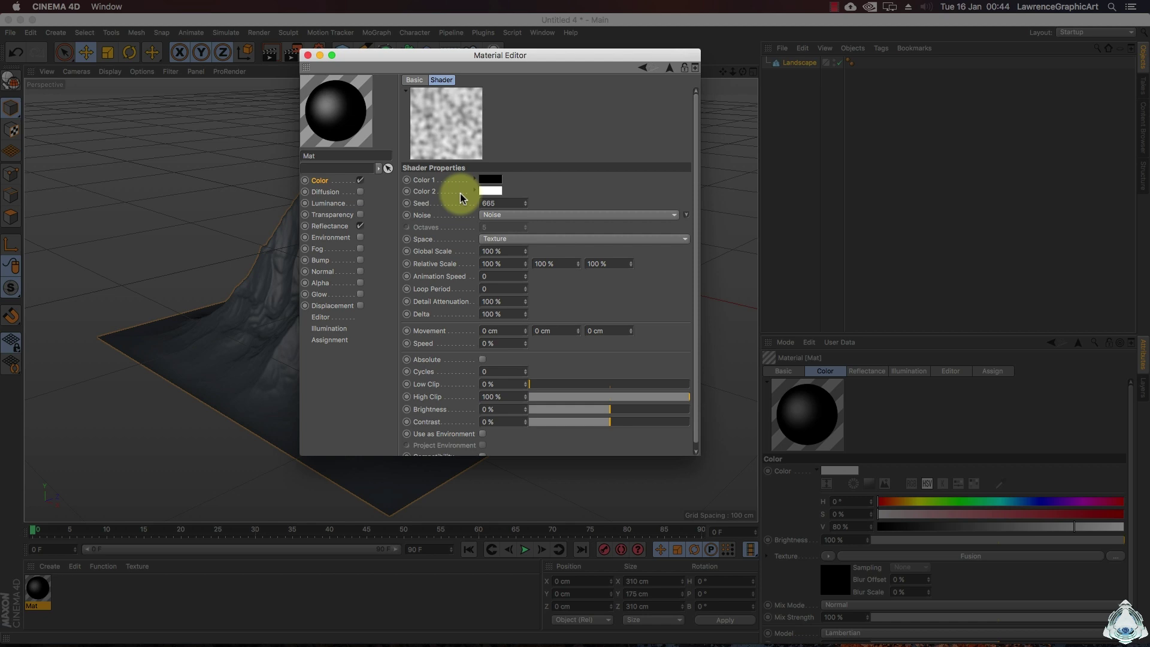
Step: Set the noise's Color 1 to a green with hue 90°, saturation 100% and value 60%
left_click(492, 180)
left_click(423, 180)
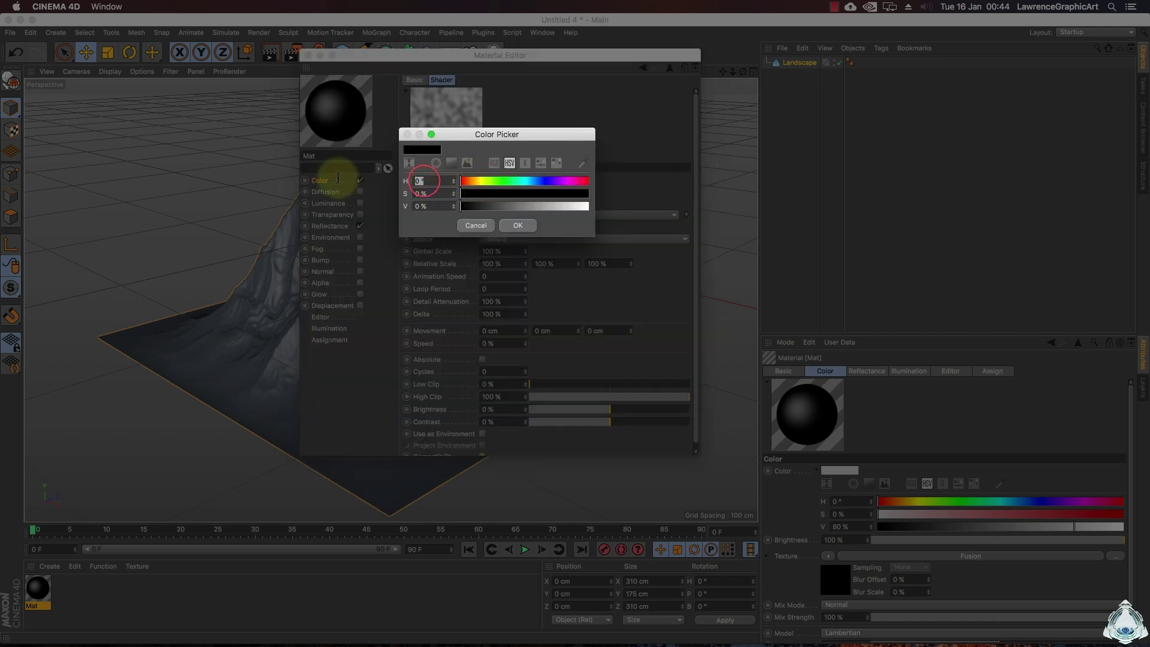
type("90")
left_click(417, 193)
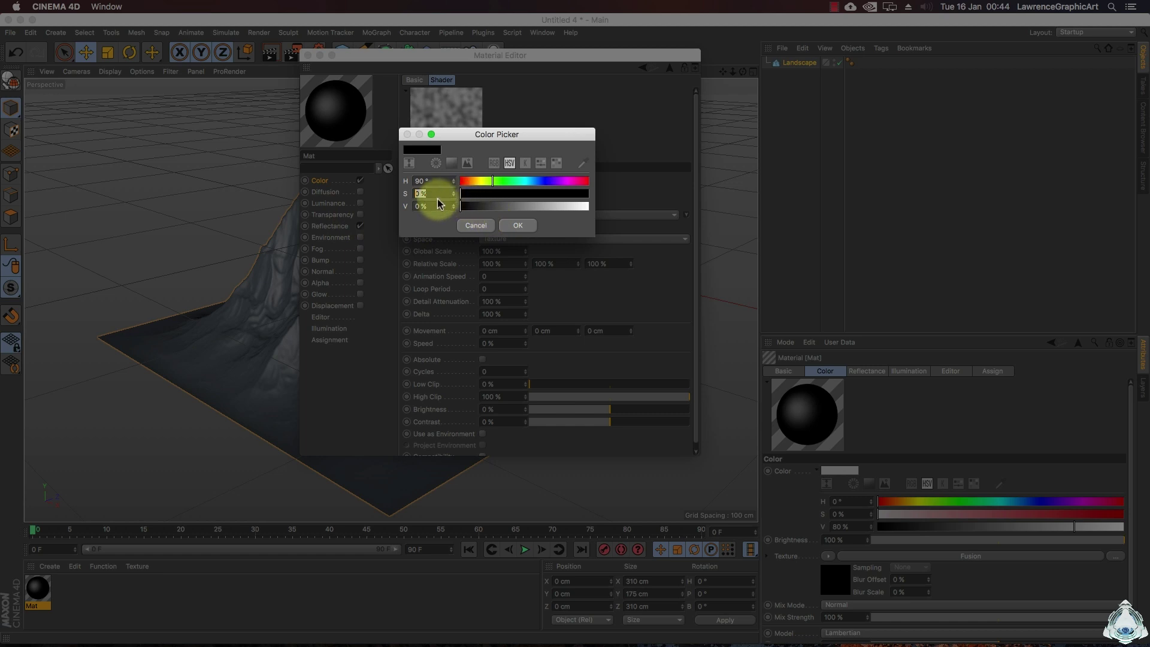
type("100")
key("Tab")
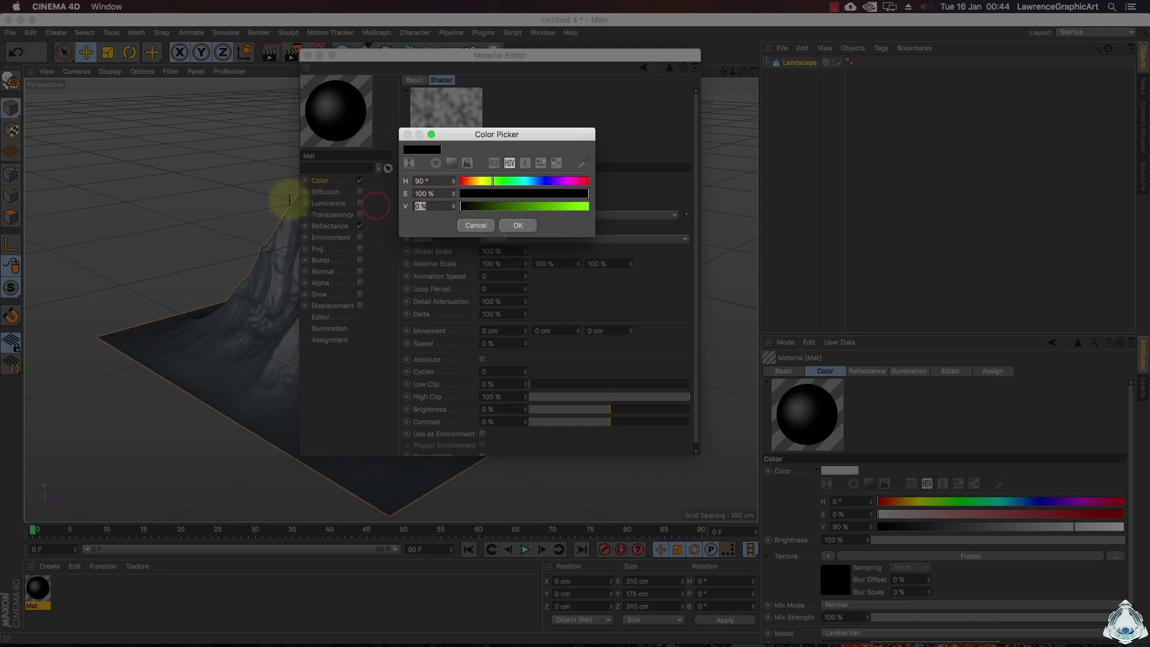
type("80")
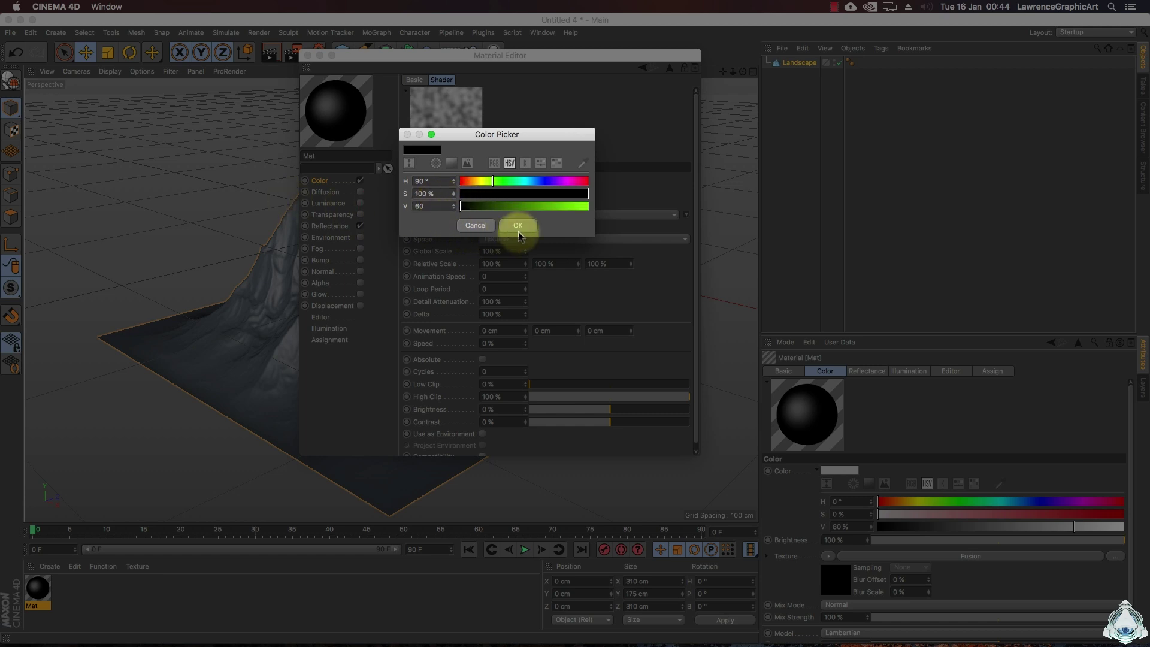
left_click(517, 225)
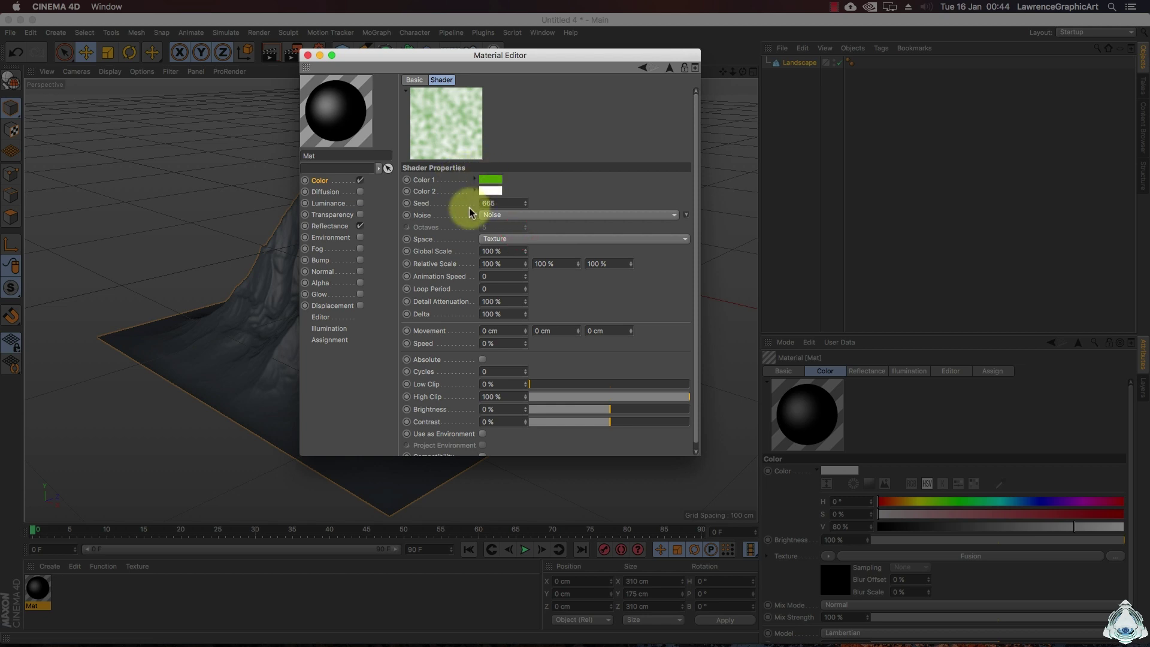
Step: Set the noise's Color 2 to a dark brown with hue 16°, saturation 16% and value 22%
left_click(490, 192)
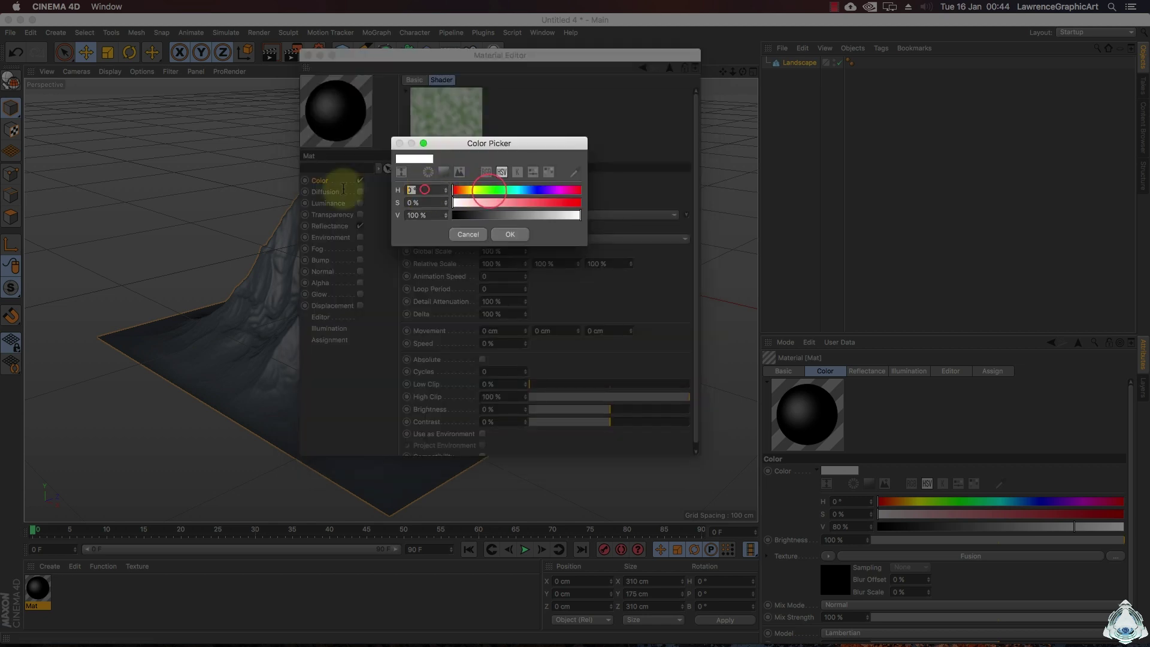
type("16")
left_click(425, 202)
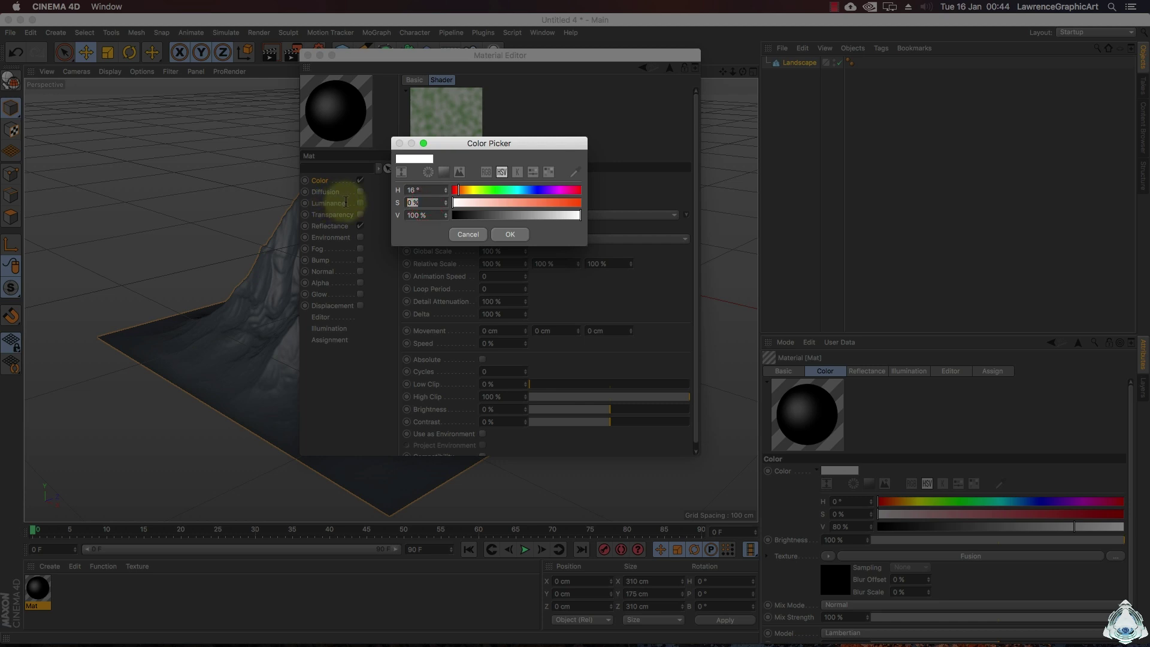
type("16")
key("Tab")
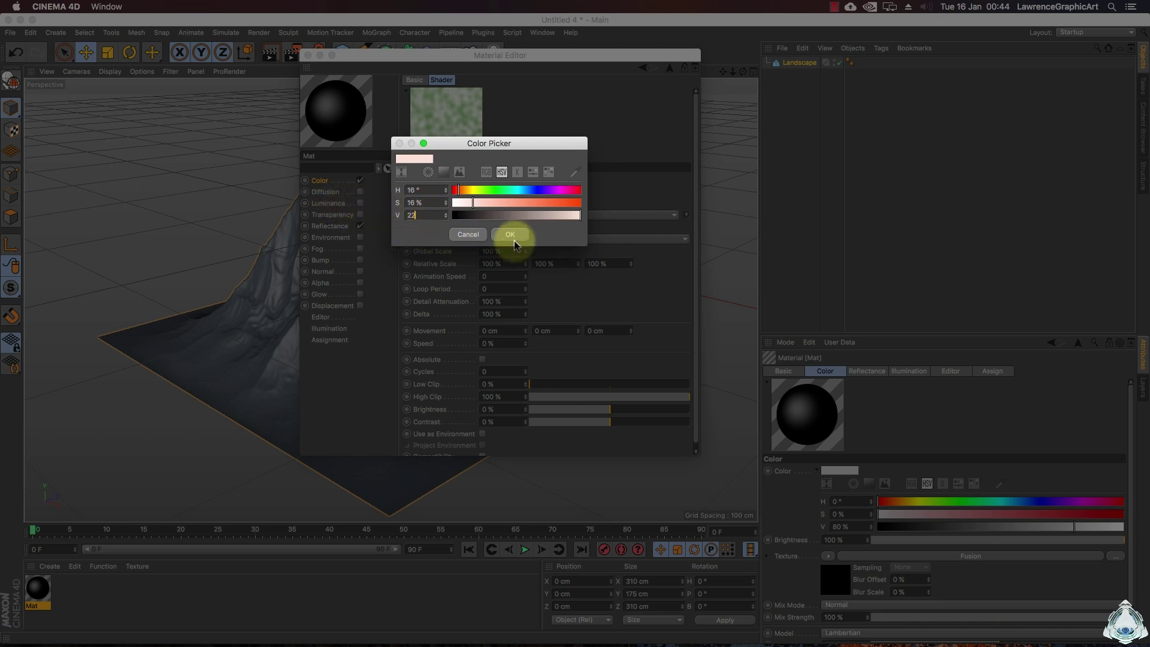
left_click(509, 234)
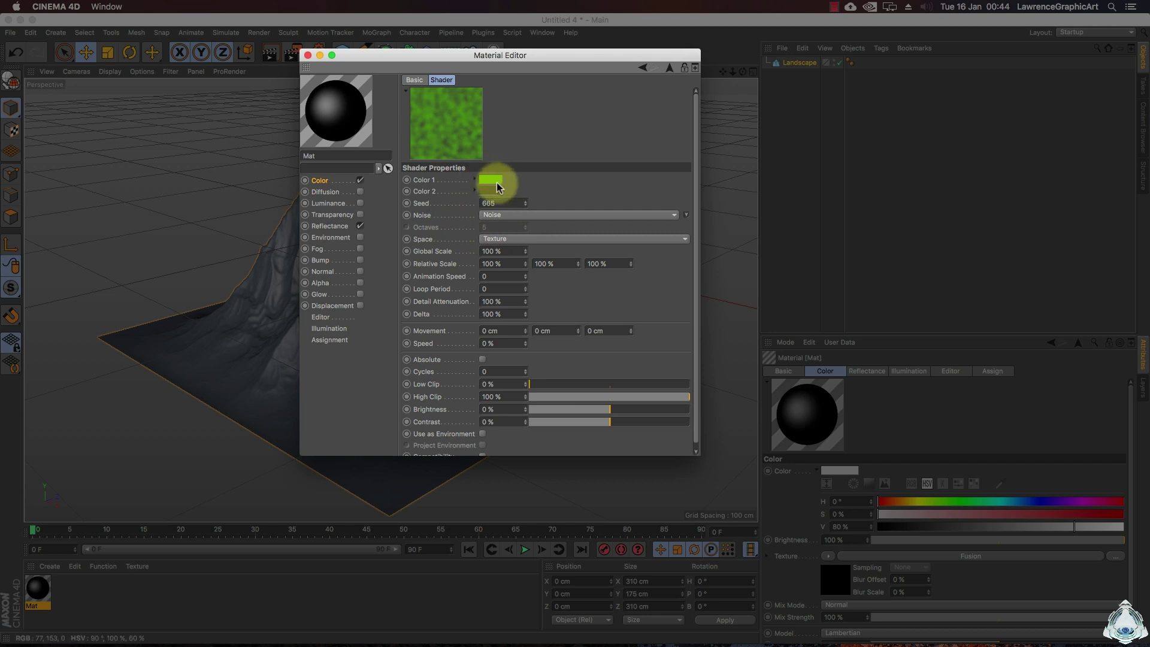
Step: Set the noise's Seed to 665 and its Global Scale to 800%
mouse_move(497, 188)
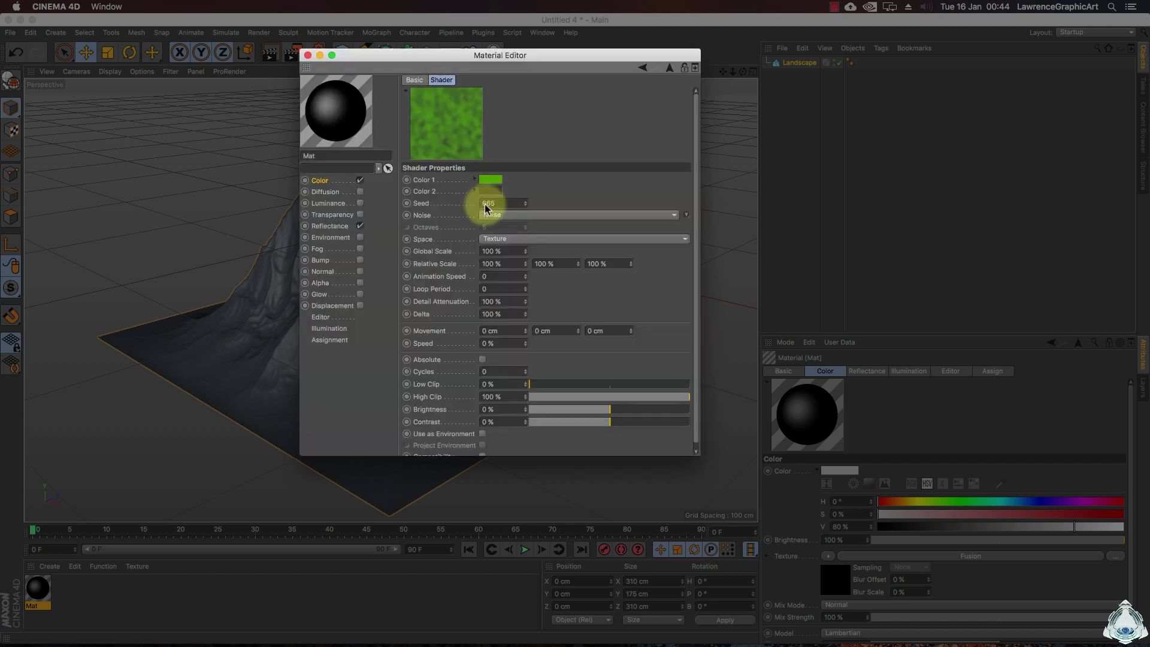
left_click(488, 203)
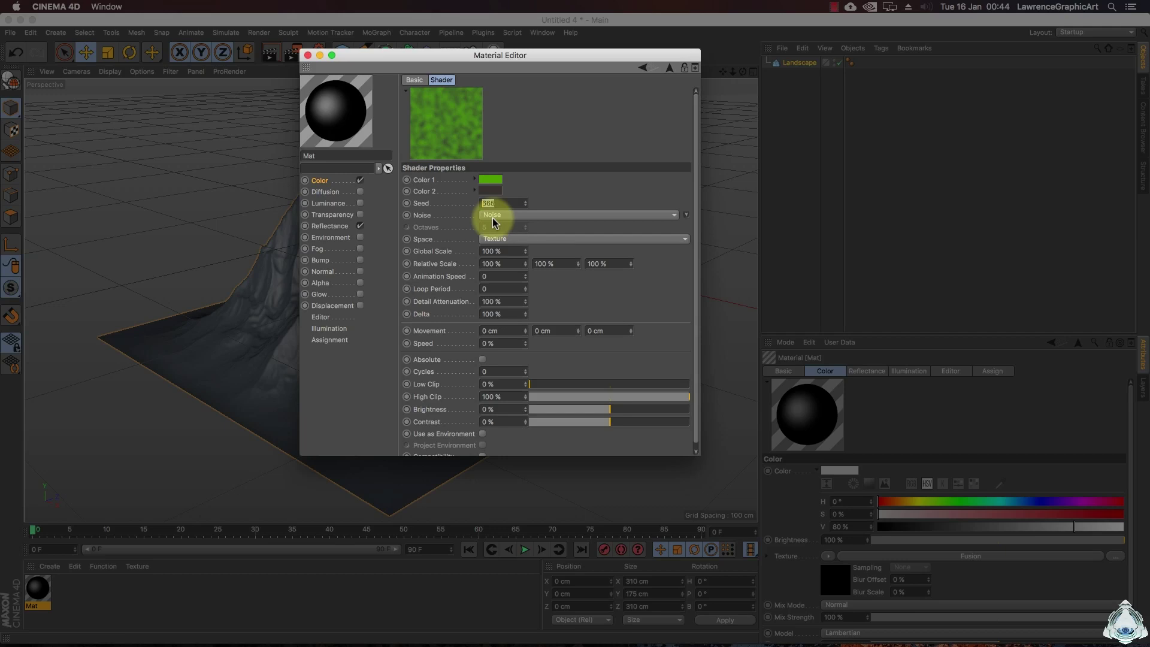
type("665")
left_click(504, 252)
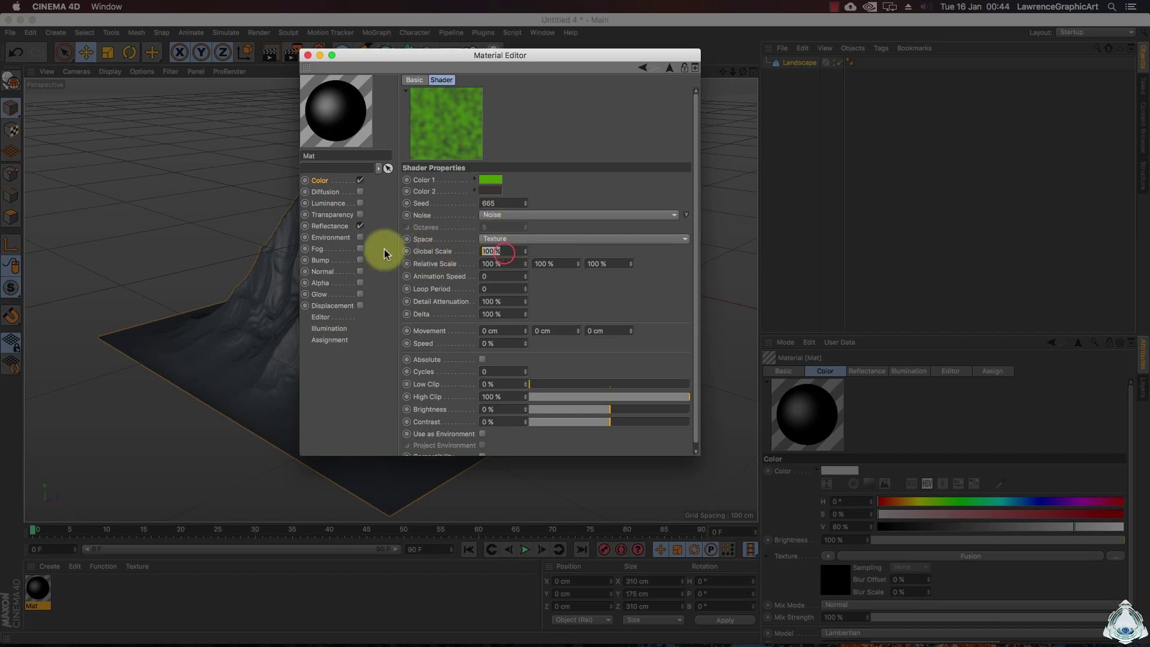
type("800")
left_click(487, 264)
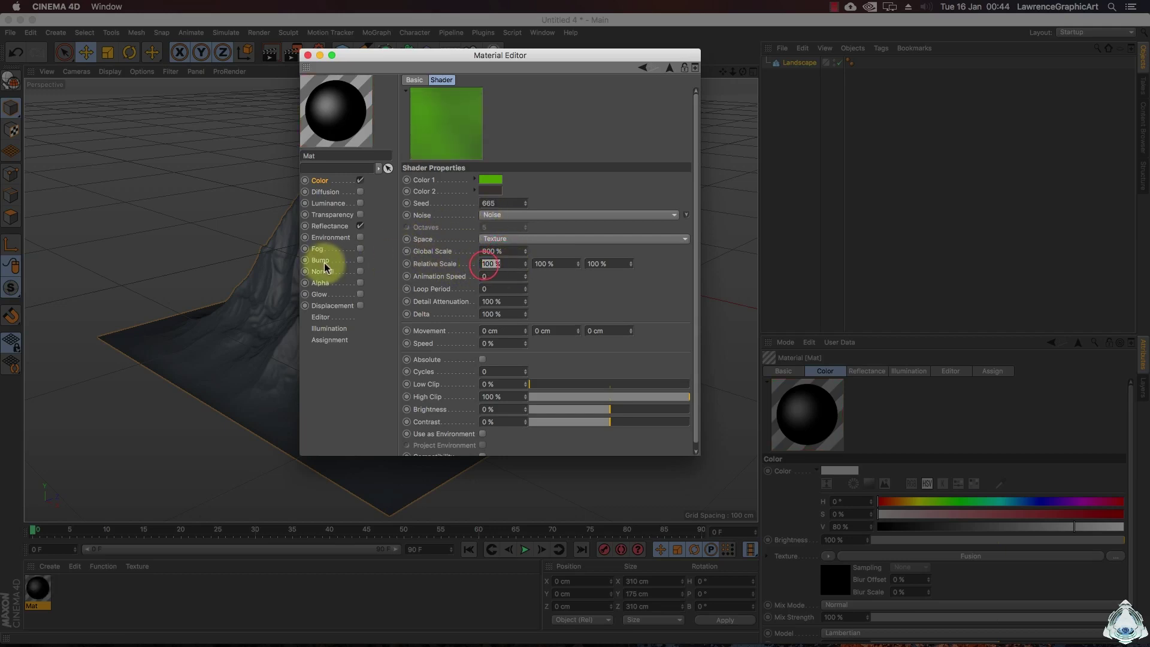
left_click(520, 265)
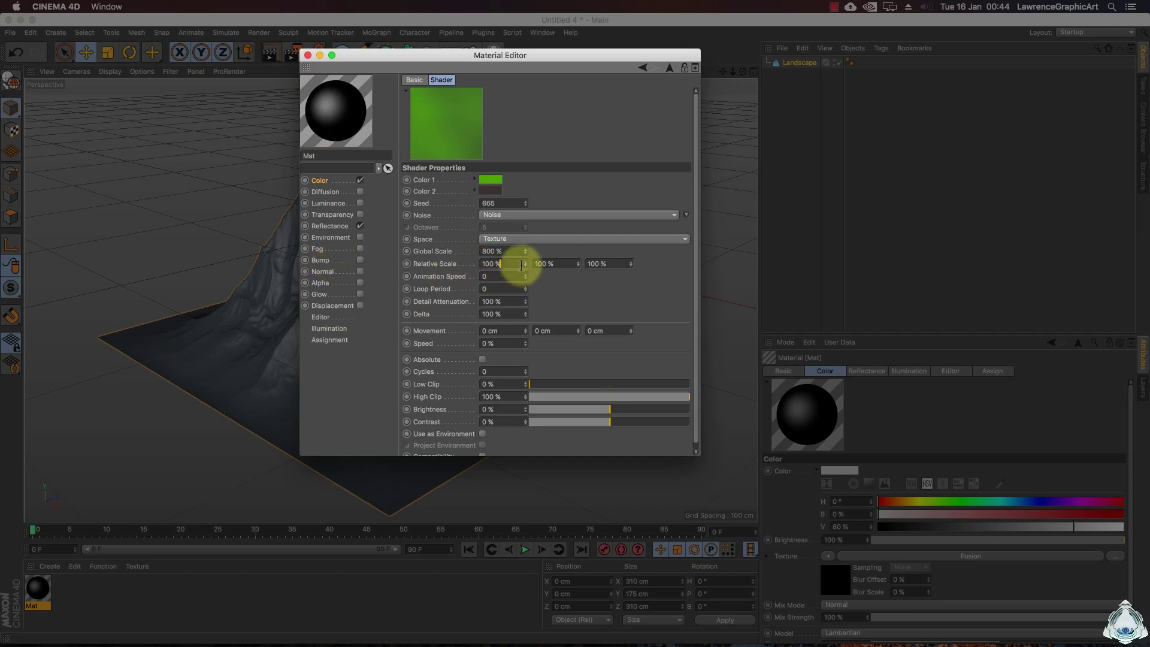
left_click_drag(504, 264, 387, 257)
left_click(557, 264)
left_click(596, 264)
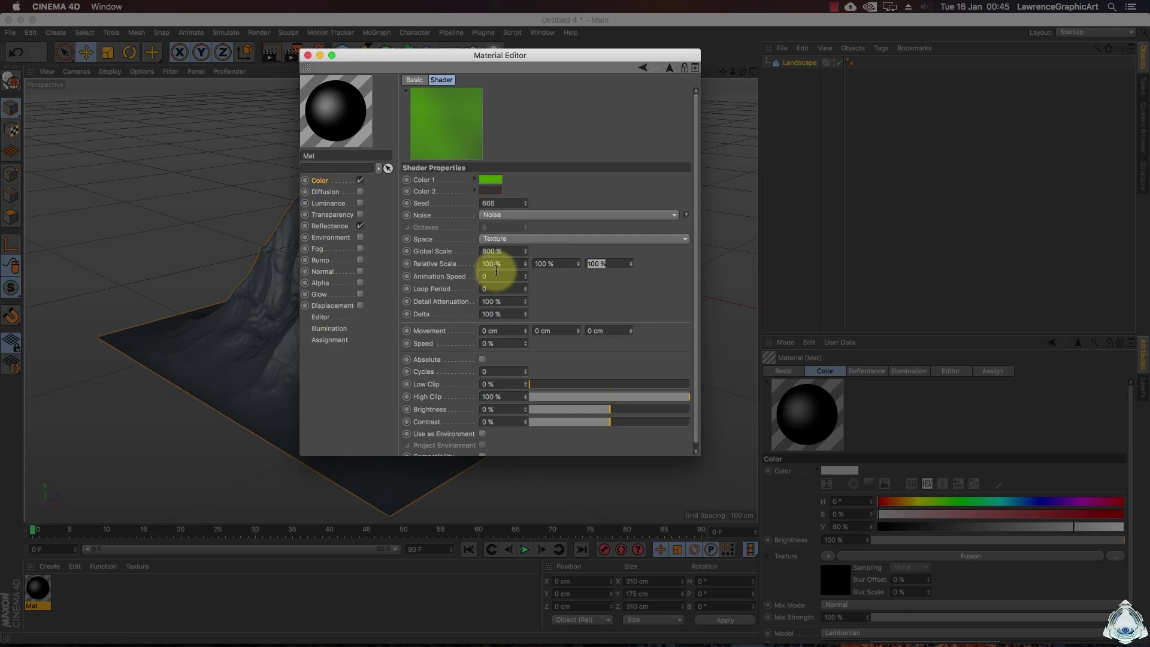
Step: Return to the Fusion shader and load a Terrain Mask effect into its Mask Channel
left_click(669, 67)
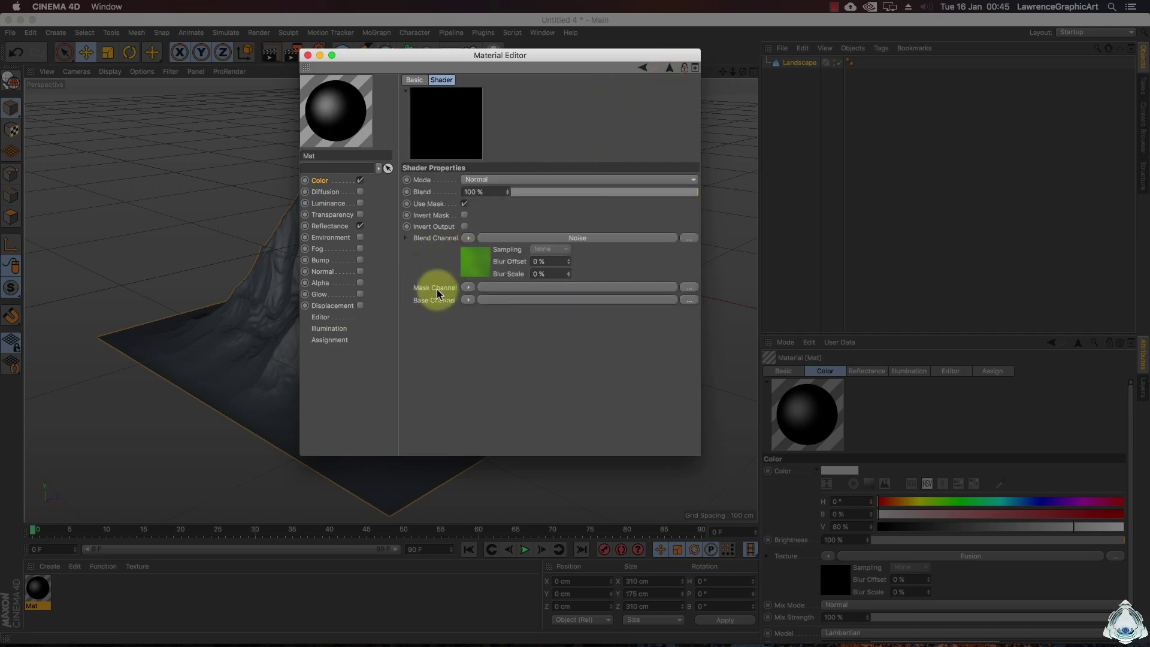
left_click(468, 288)
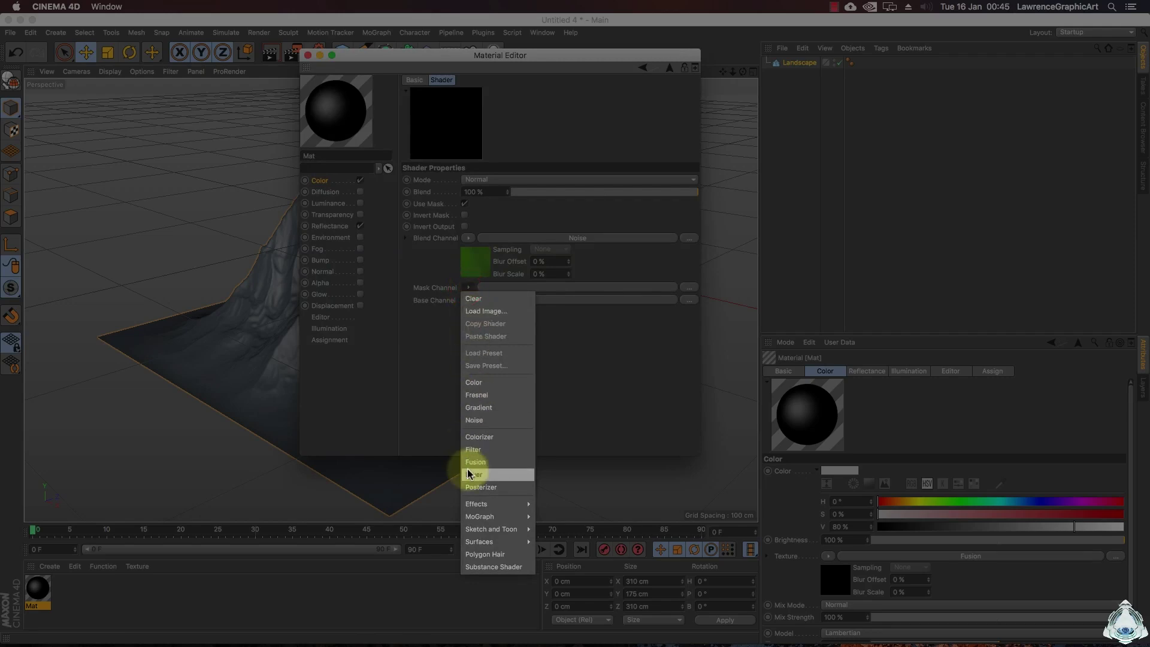
mouse_move(471, 503)
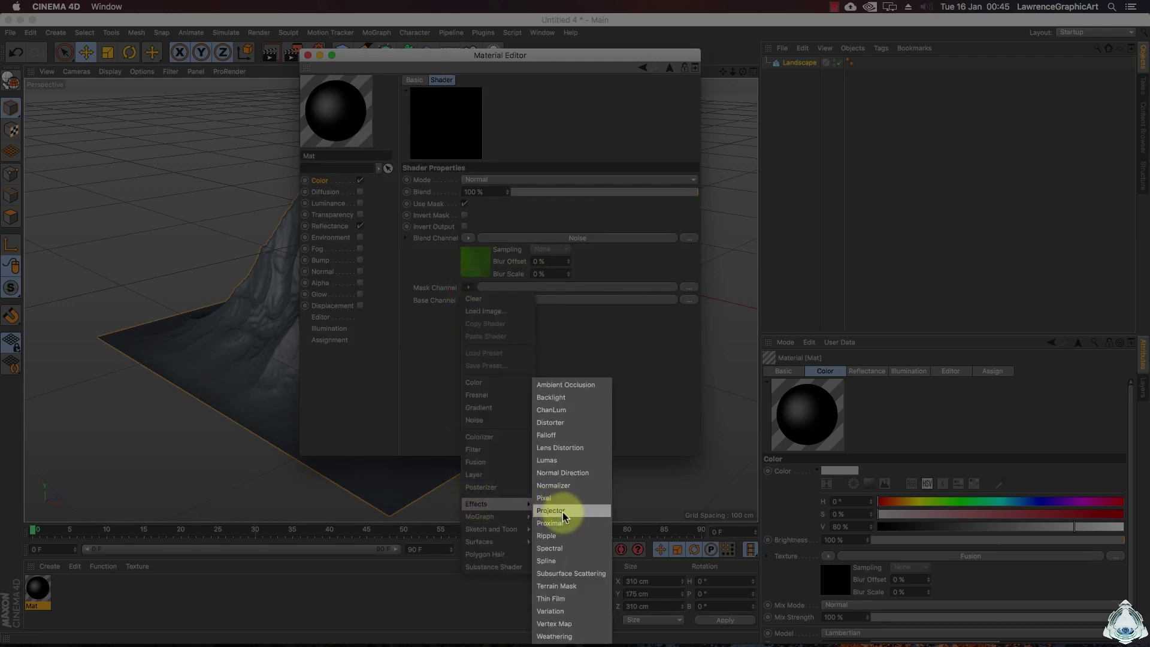
left_click(563, 586)
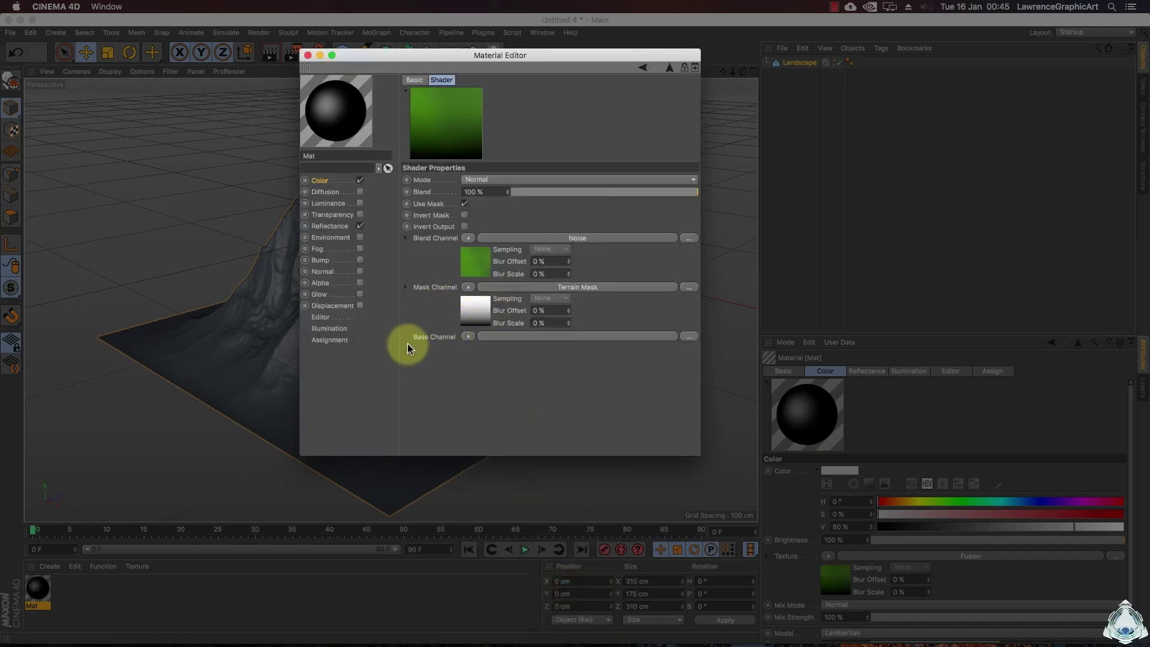
Step: Load a Layer shader into the Fusion's Base Channel and open its settings
left_click(468, 338)
left_click(469, 337)
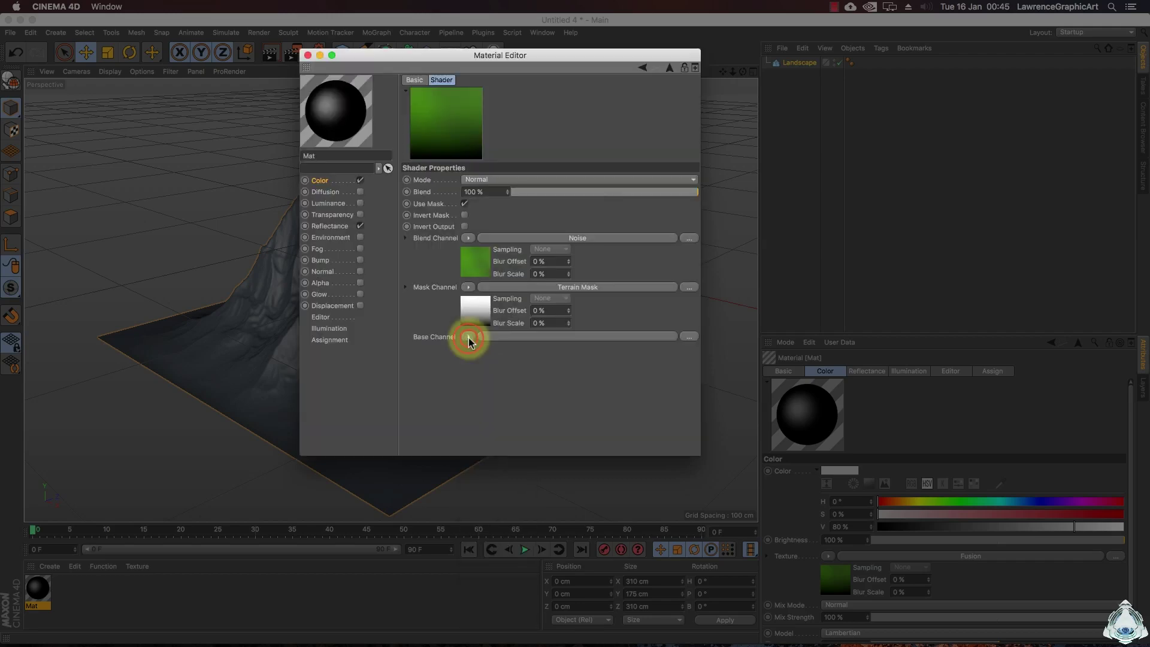
left_click(468, 338)
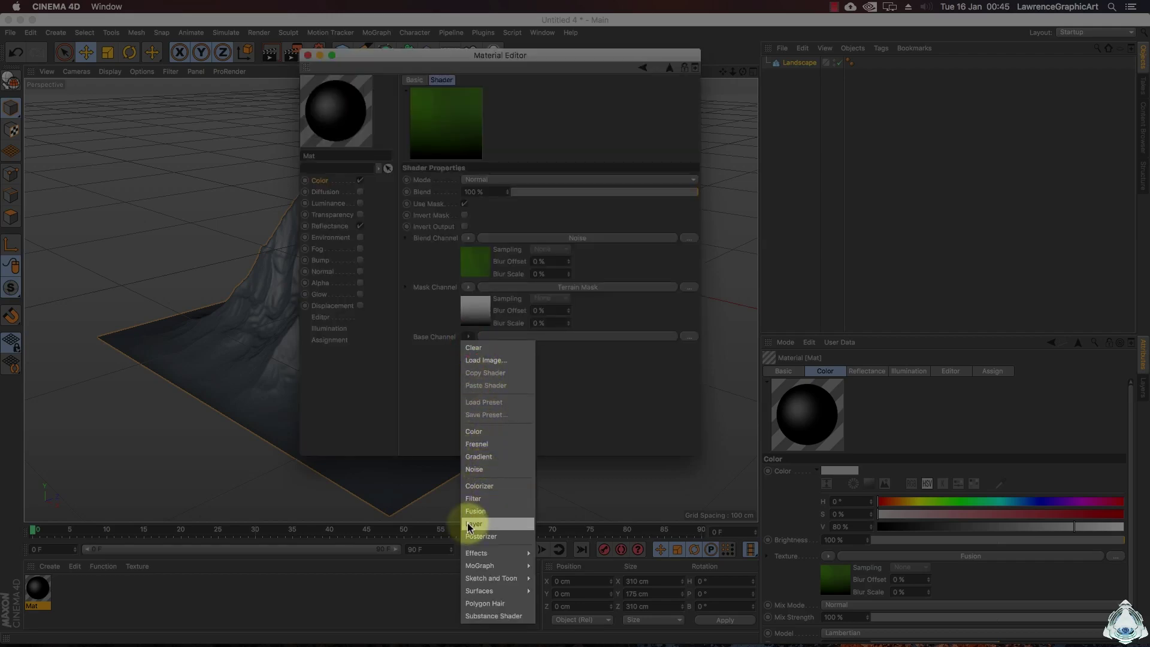
left_click(487, 524)
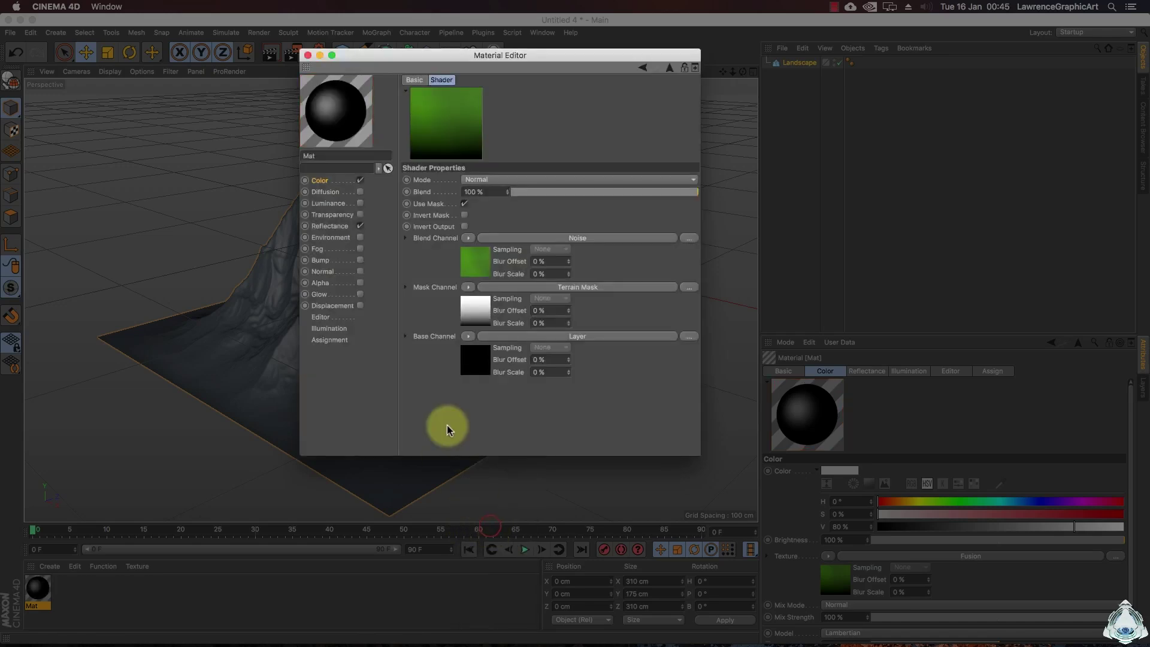
left_click(475, 365)
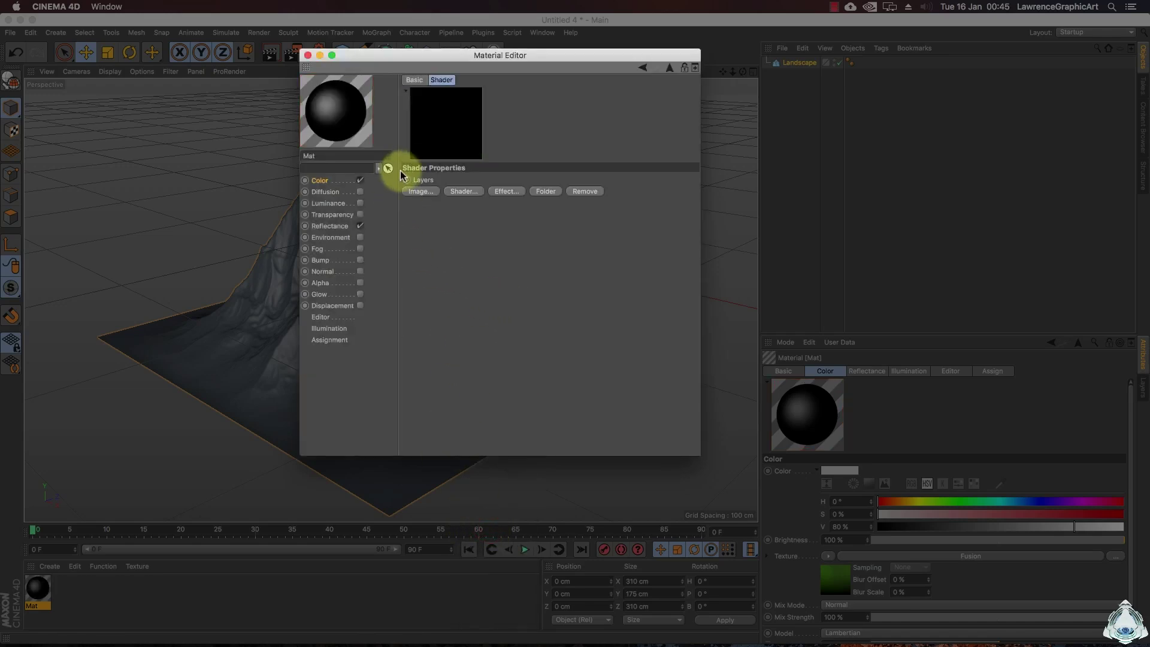
Step: Add three Noise shaders as layers in the Layer shader
left_click(456, 192)
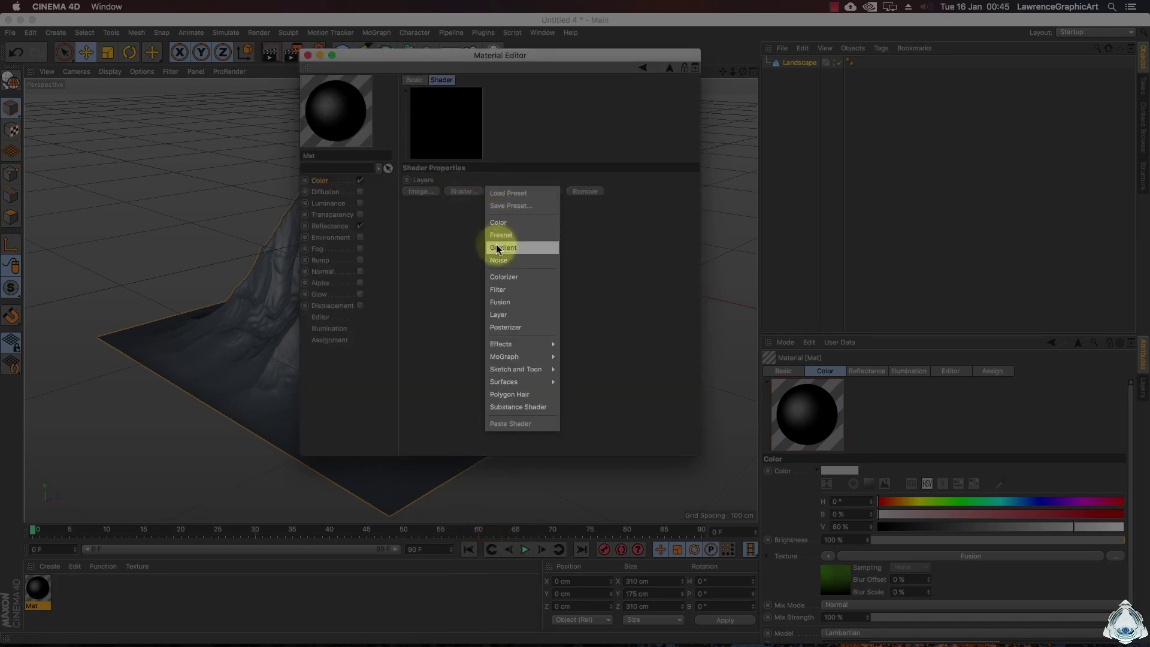
left_click(502, 258)
left_click(460, 191)
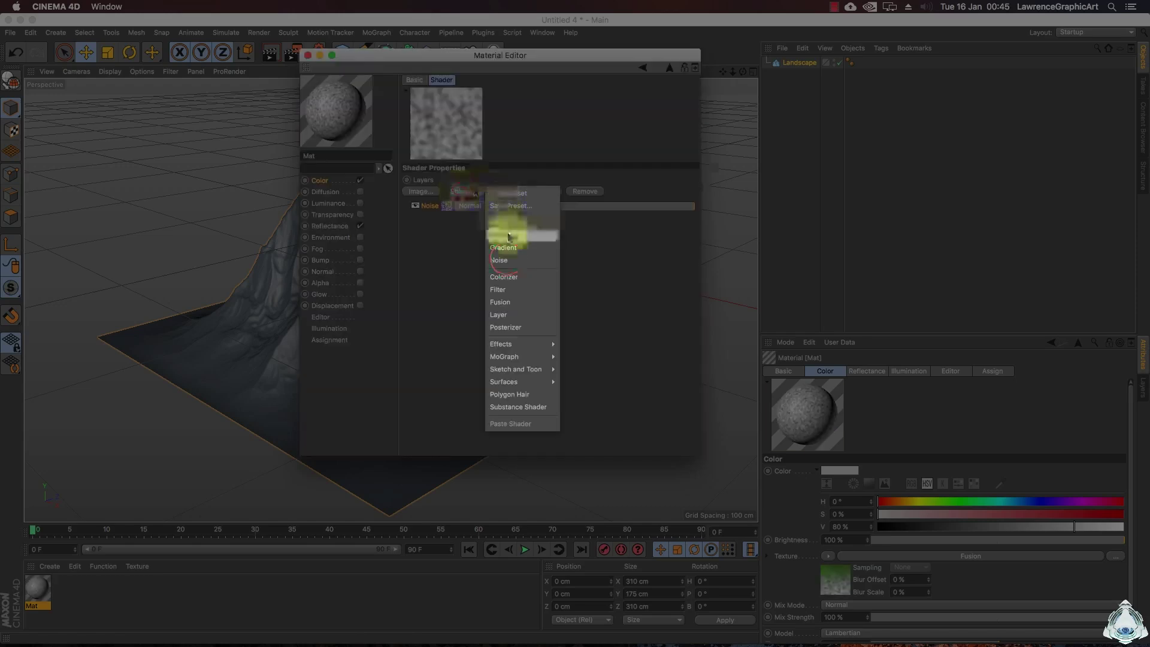
left_click(506, 261)
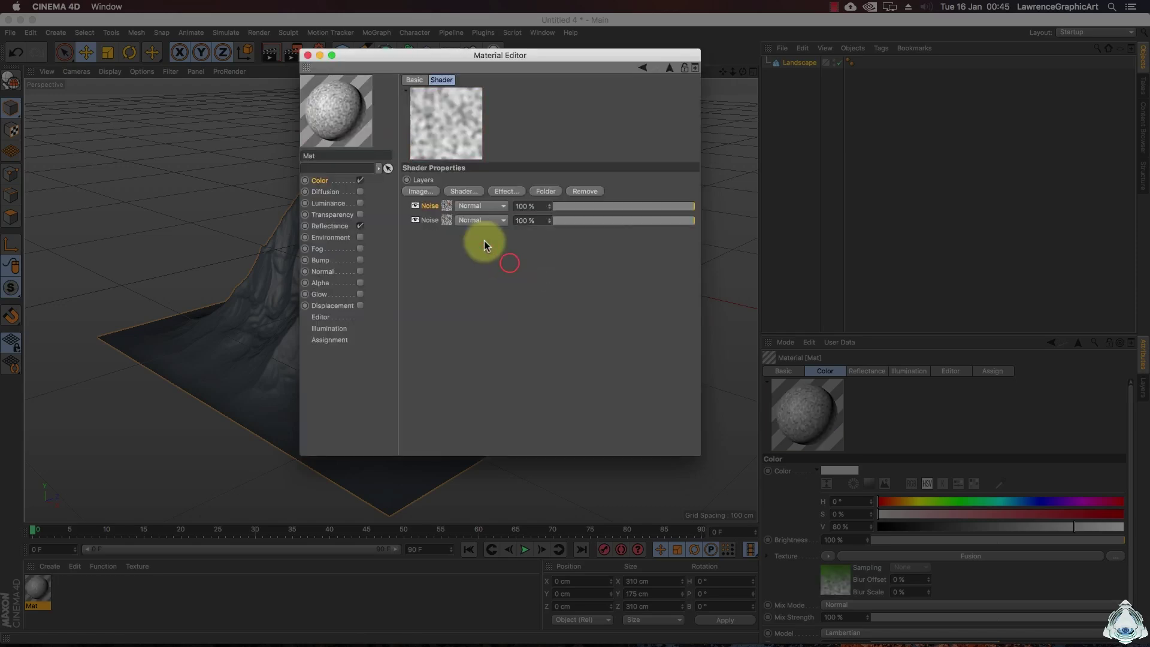
left_click(465, 193)
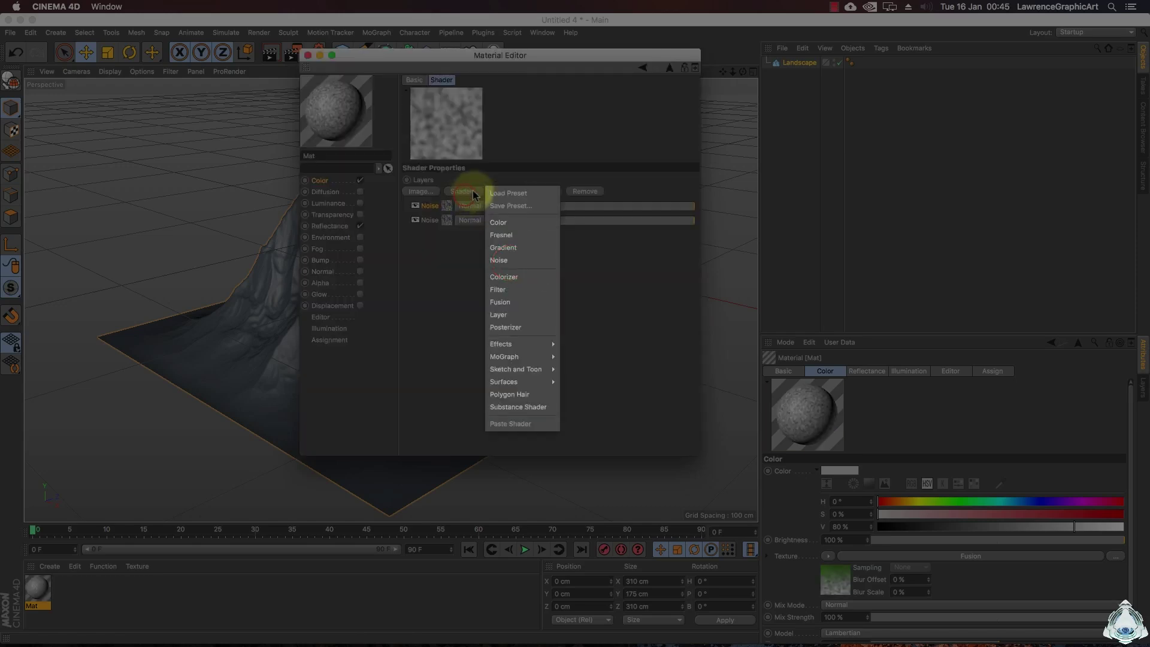
left_click(523, 260)
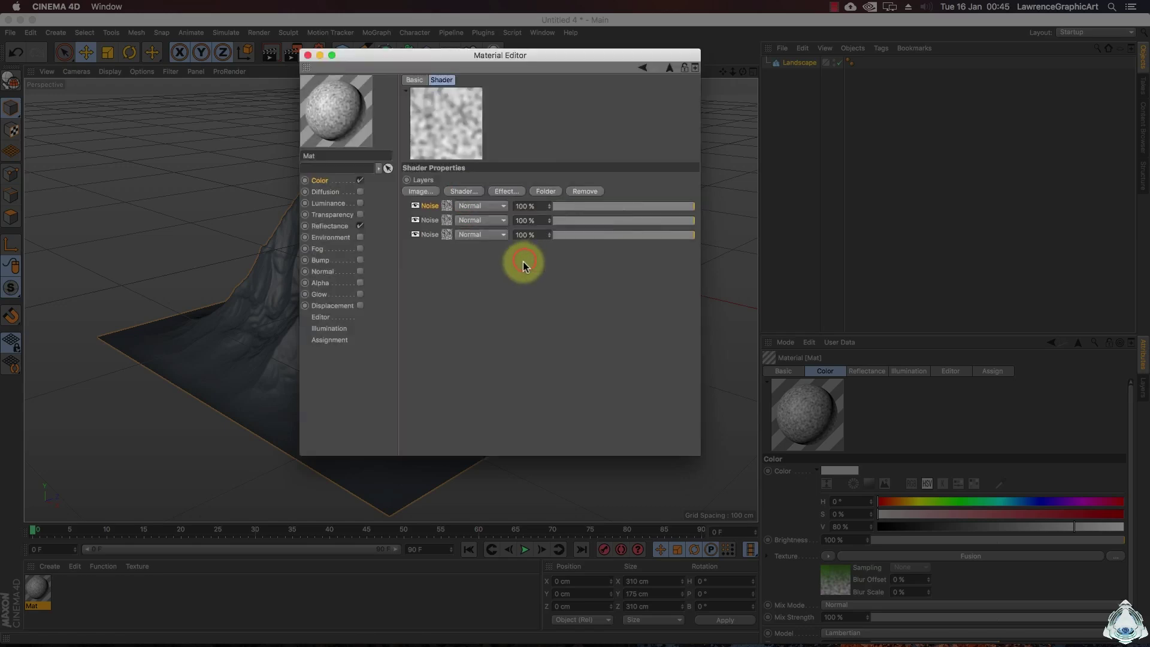
Step: Open the topmost Noise layer and set its Color 1 to a brown with hue 32° and saturation 76%
left_click(448, 208)
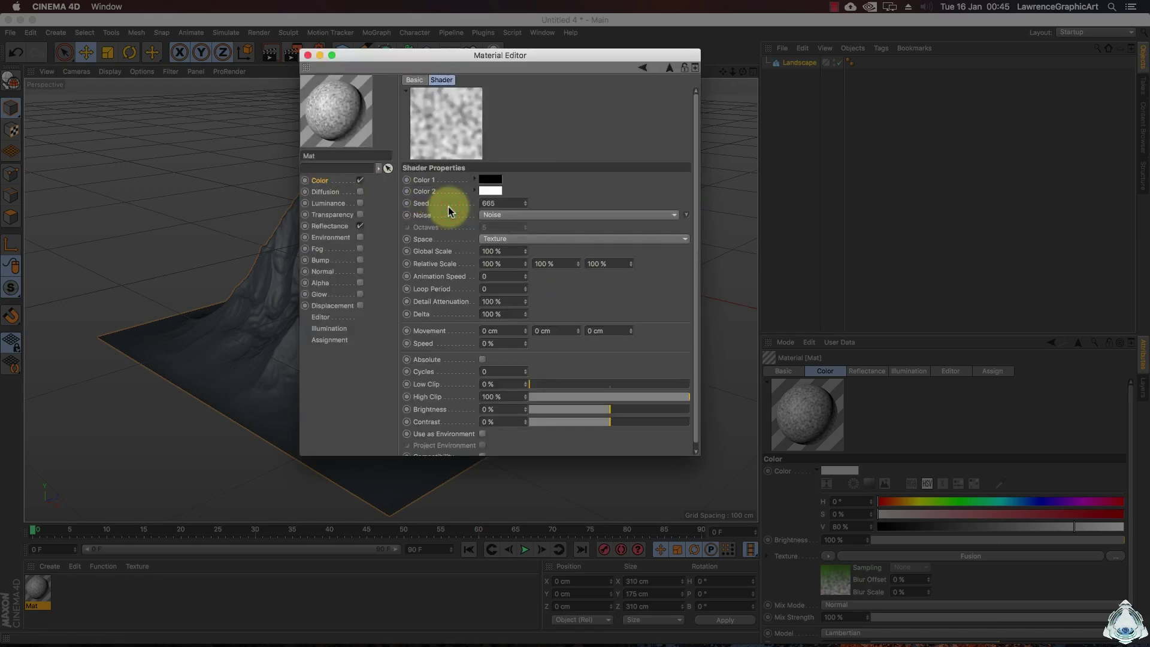
left_click(491, 179)
left_click(430, 179)
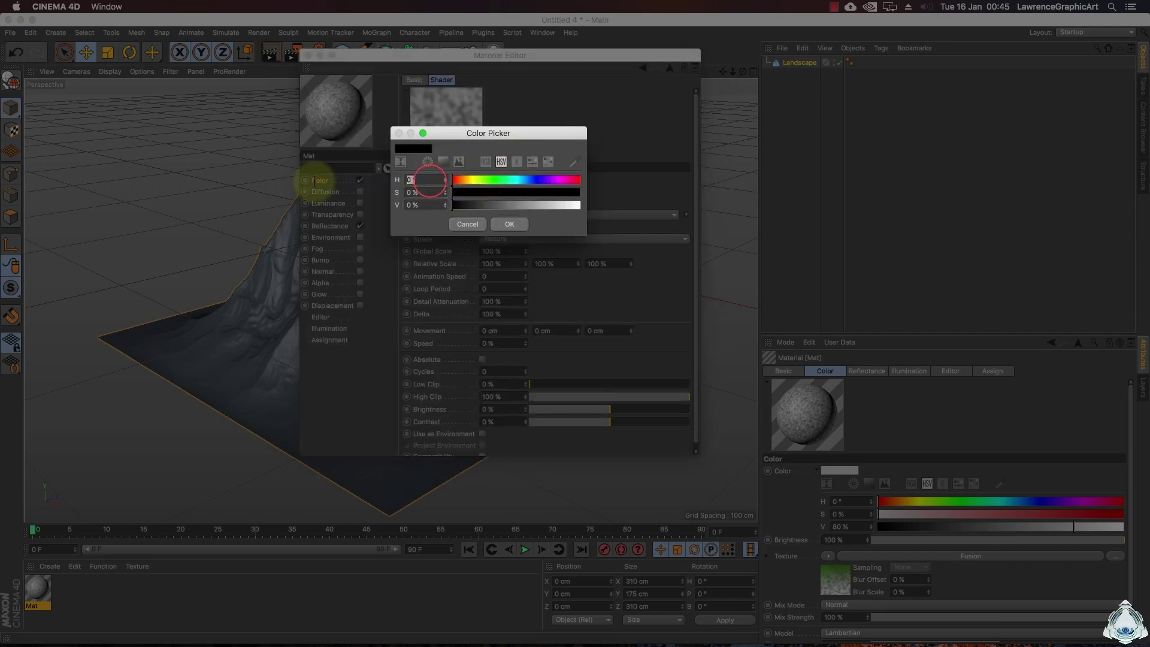
type("32")
left_click(422, 192)
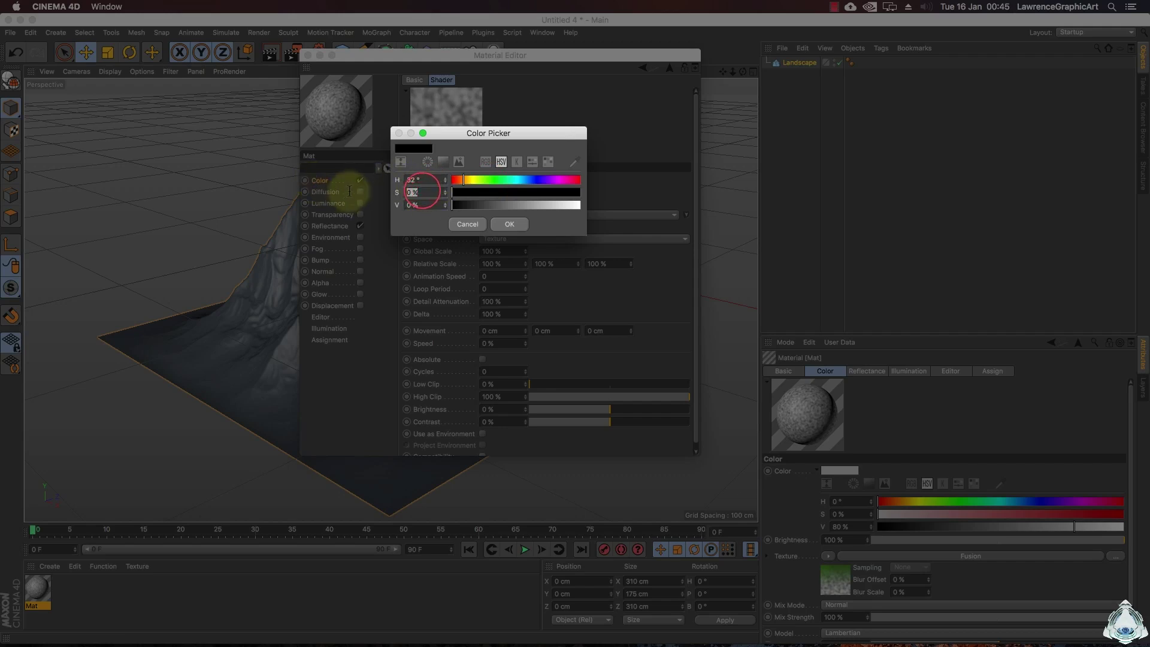
type("76")
left_click(429, 205)
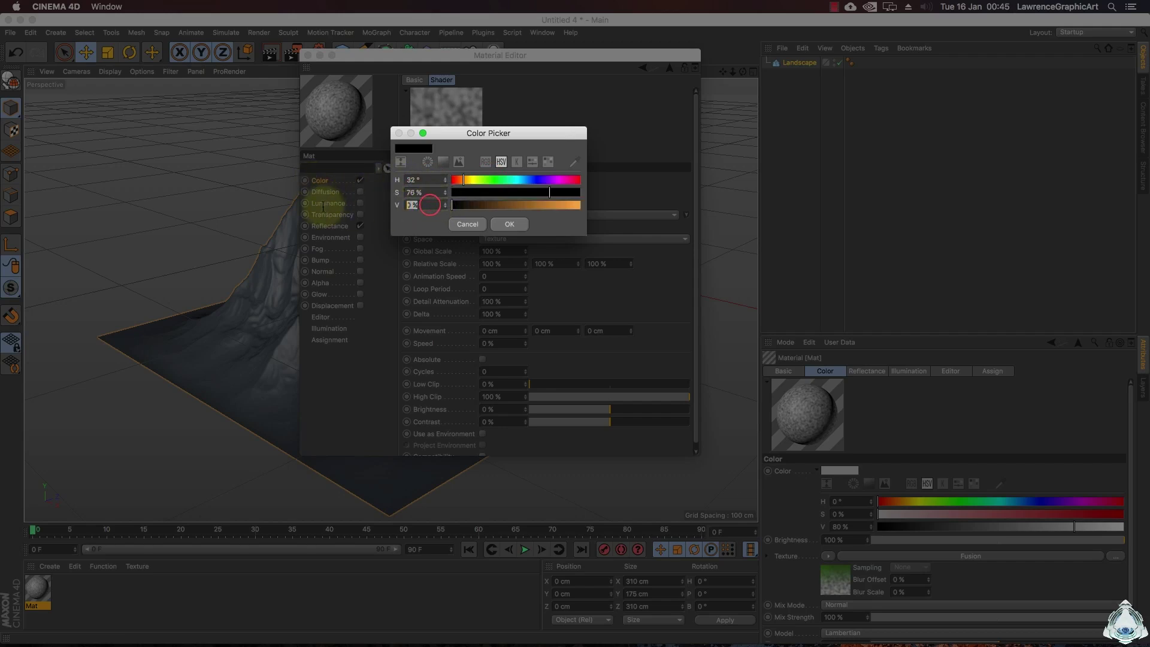
type("444")
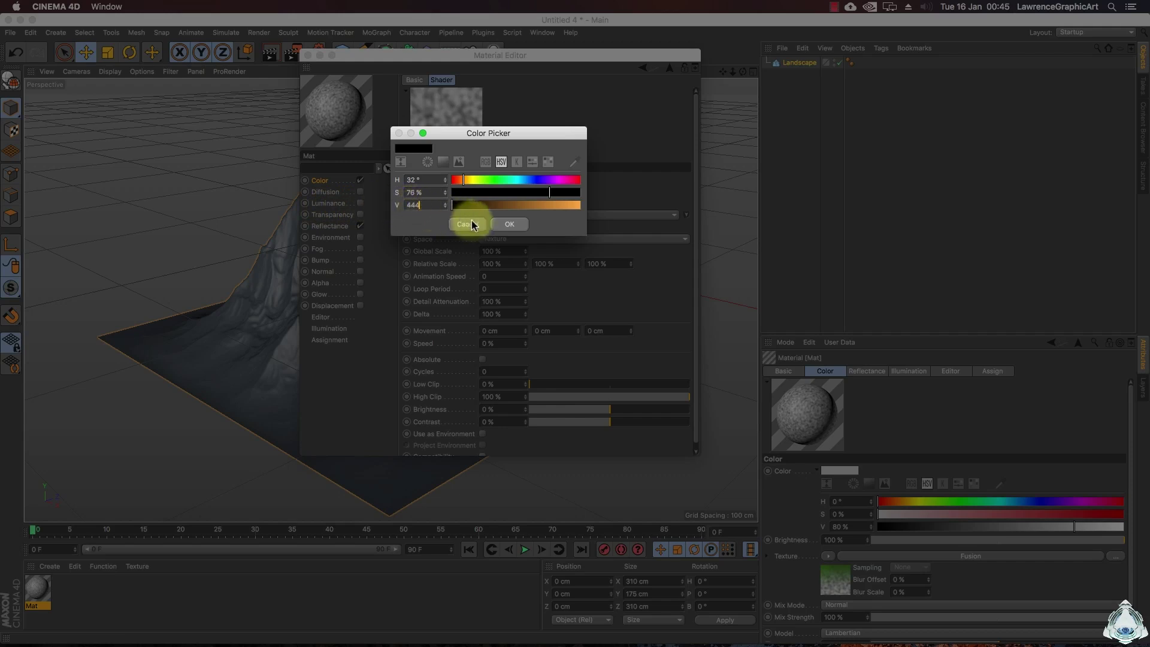
left_click(424, 206)
left_click(509, 224)
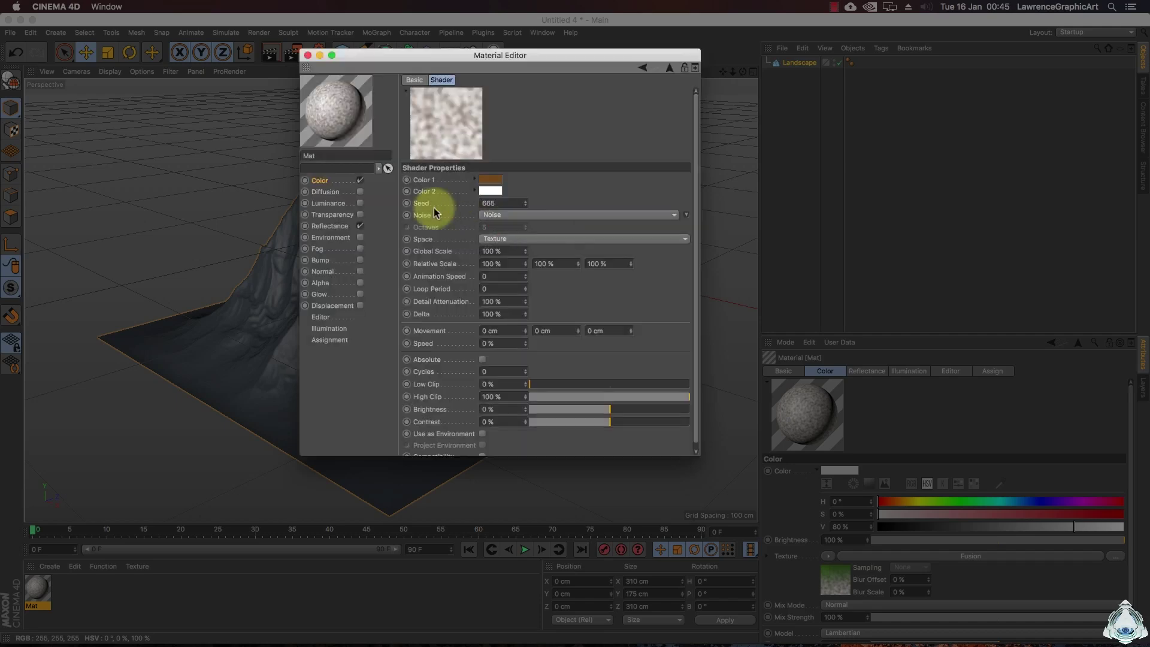
Step: Change the topmost Noise layer's noise type to Naki
left_click(508, 217)
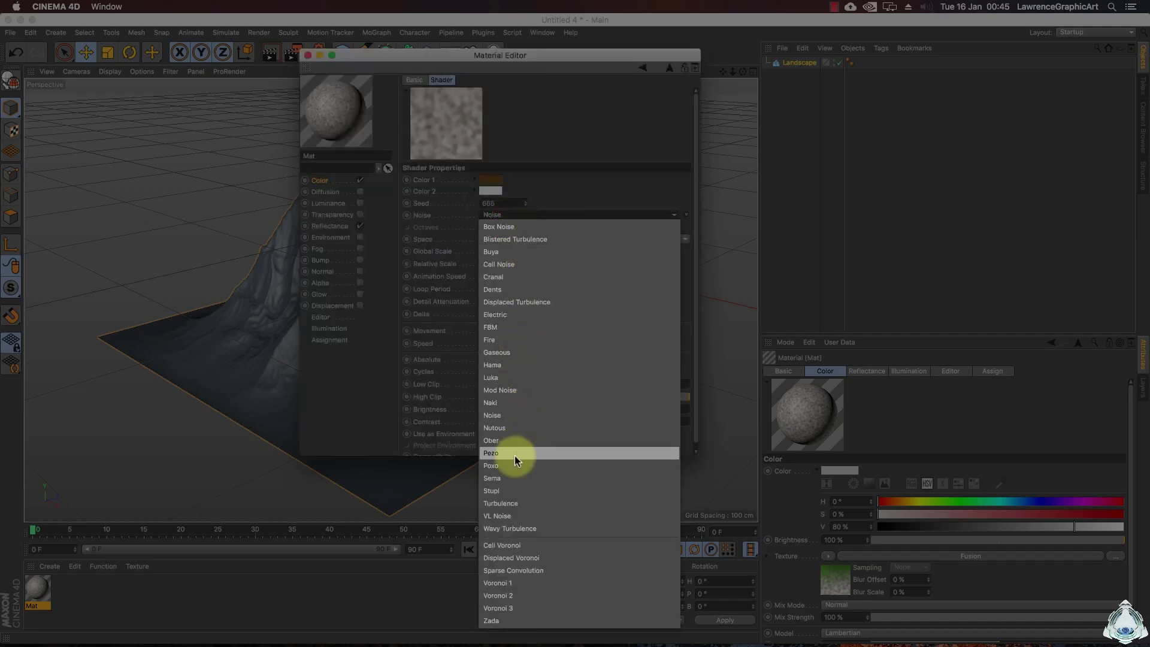
left_click(493, 403)
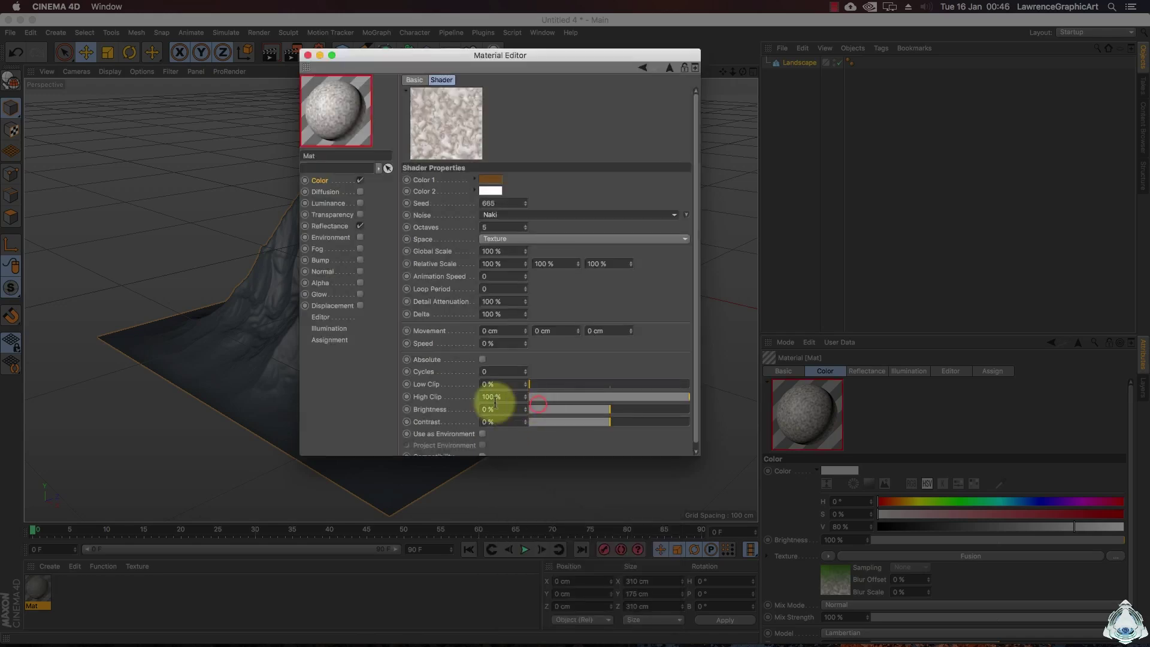
double_click(505, 204)
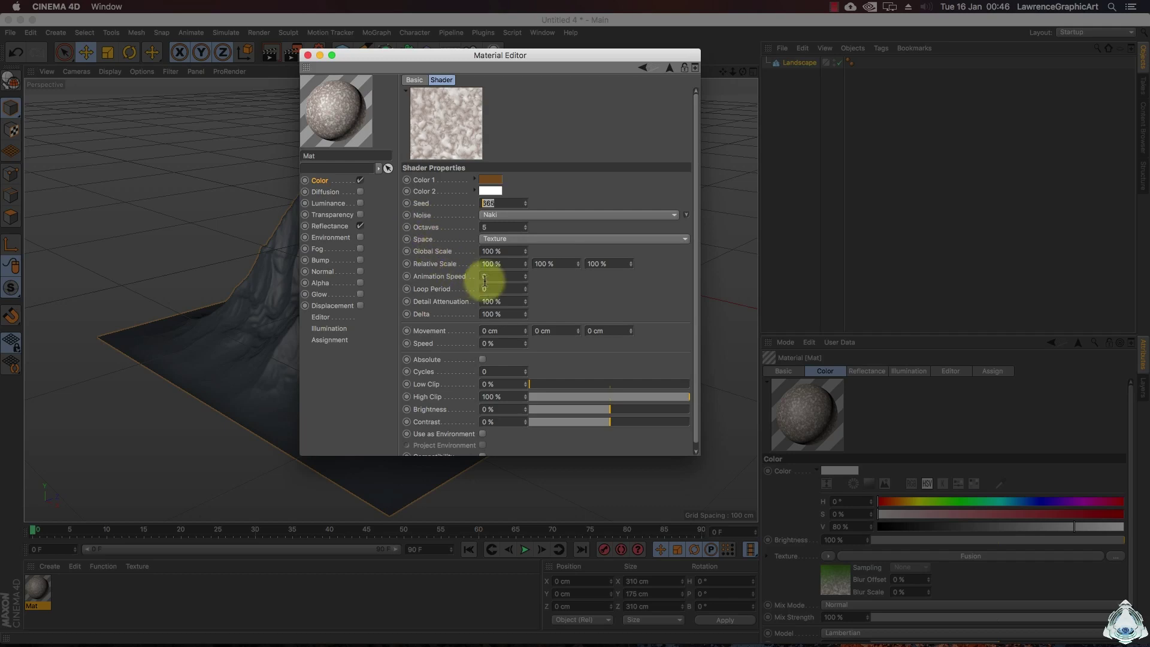
Step: Set the Naki noise's Global Scale to 250% and its second Relative Scale value to 350%
double_click(492, 252)
type("250")
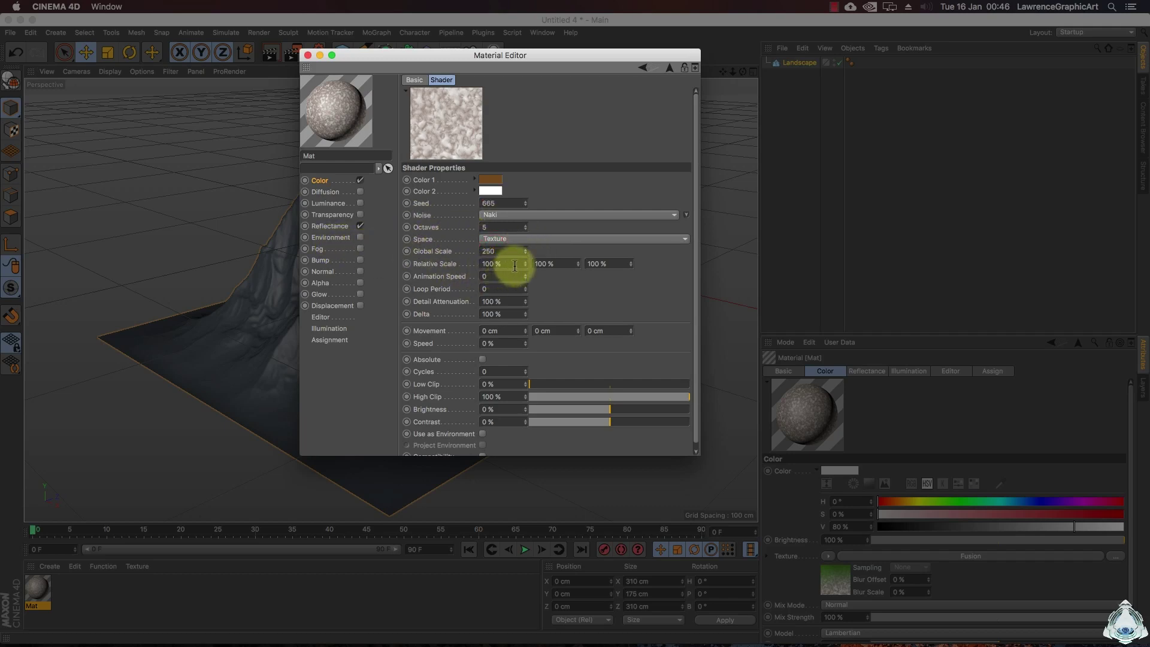
double_click(465, 262)
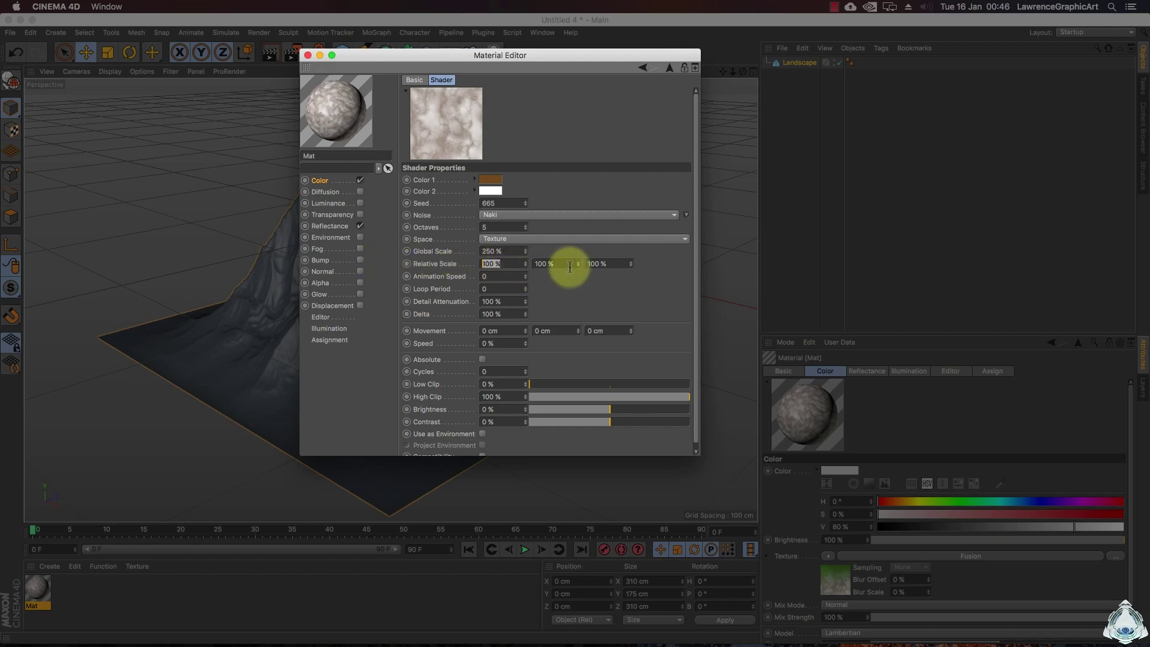
double_click(545, 264)
type("350")
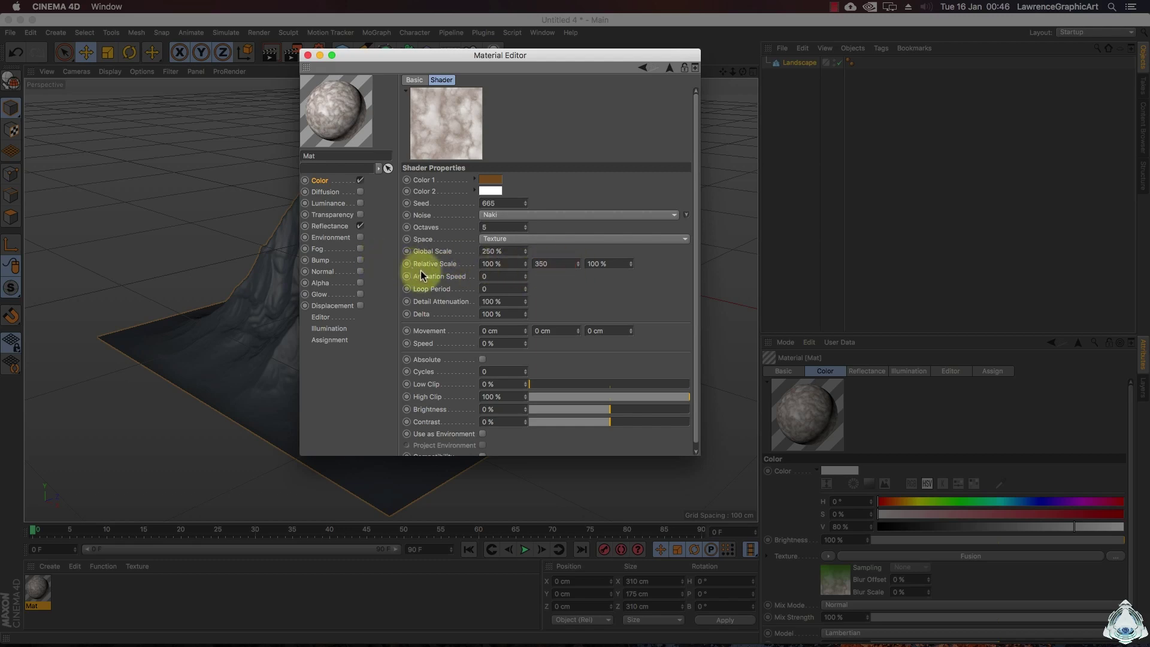
double_click(610, 266)
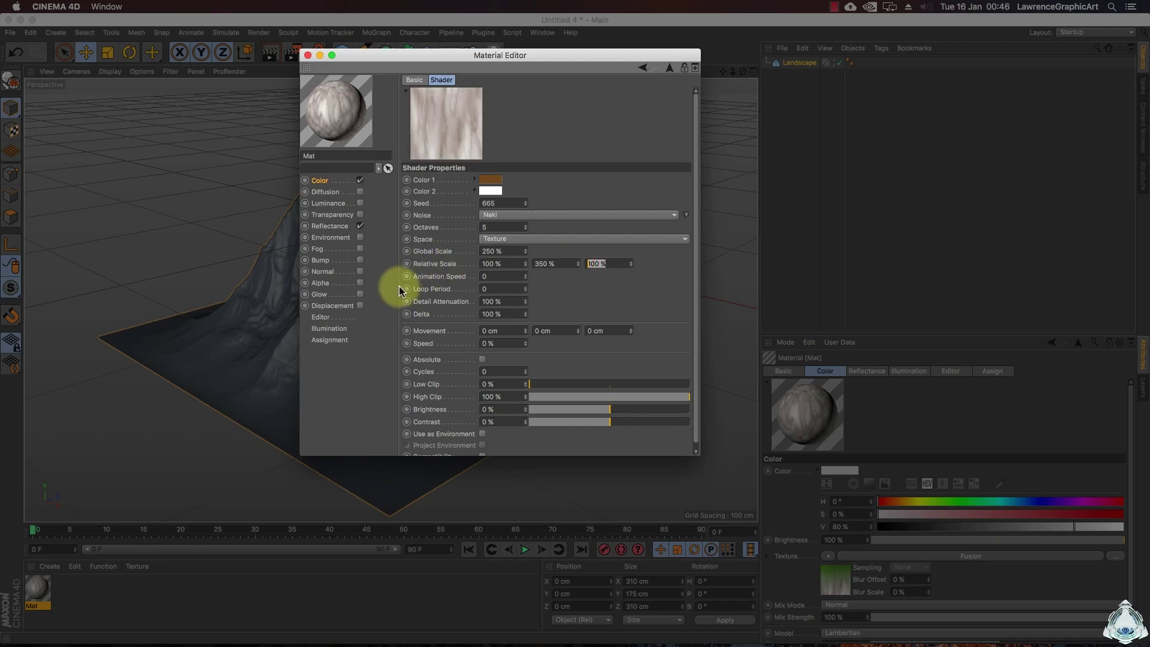
left_click(621, 288)
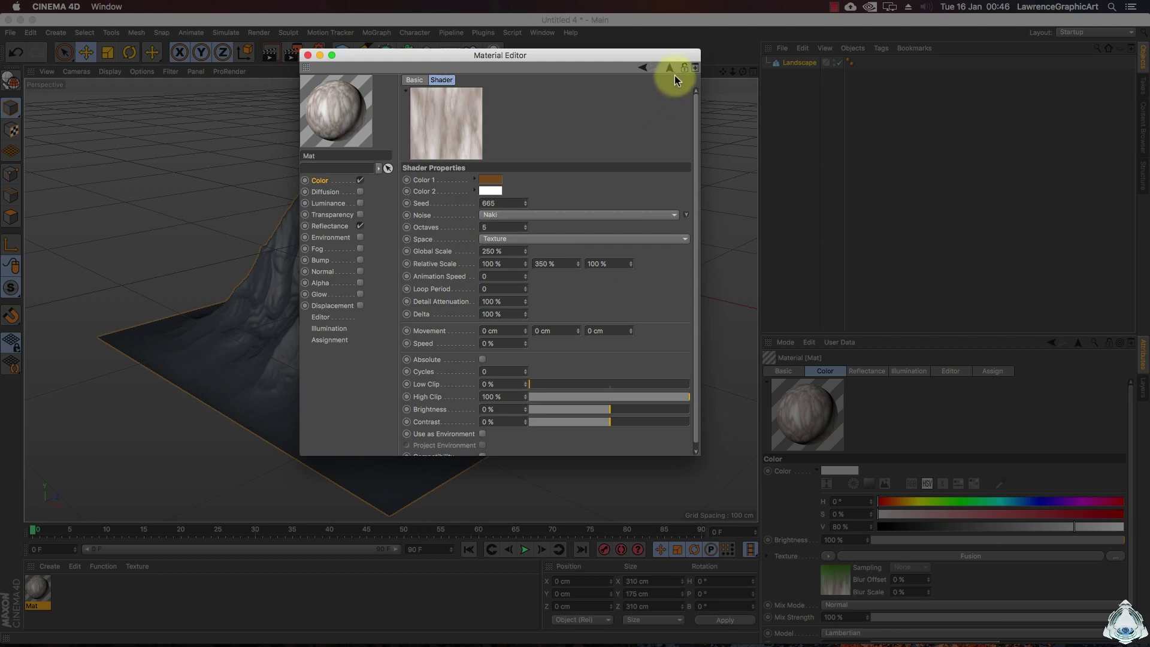
left_click(502, 262)
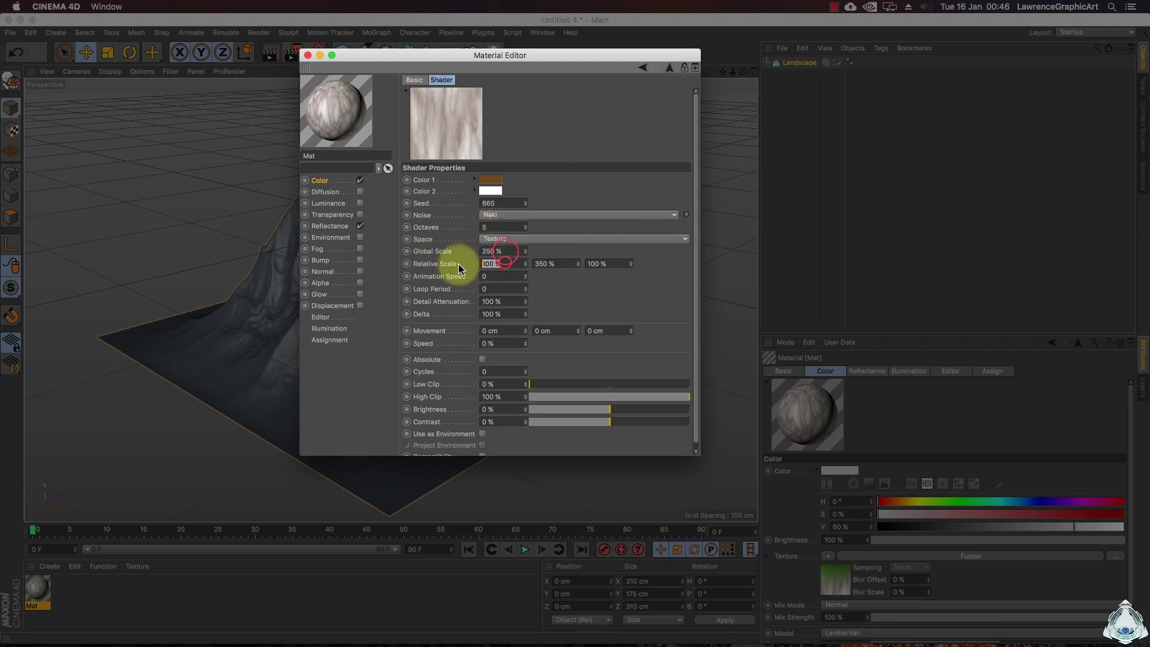
left_click(569, 263)
left_click(605, 263)
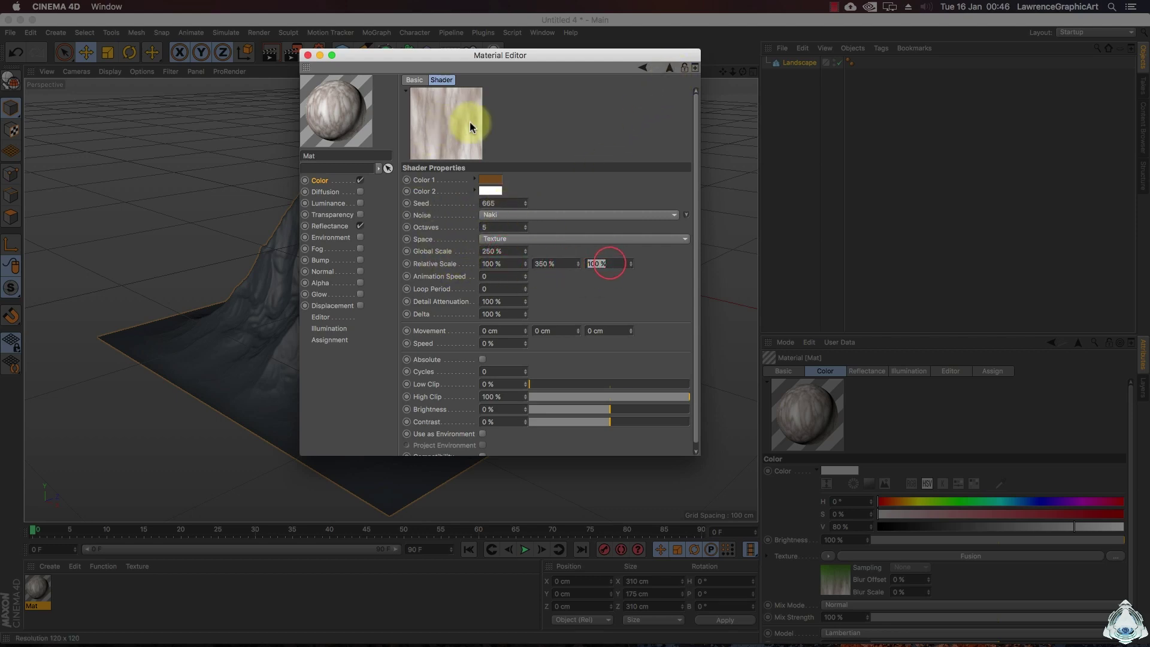
Step: Return to the Layer shader and set the topmost Noise layer's blend mode to Overlay
left_click(669, 68)
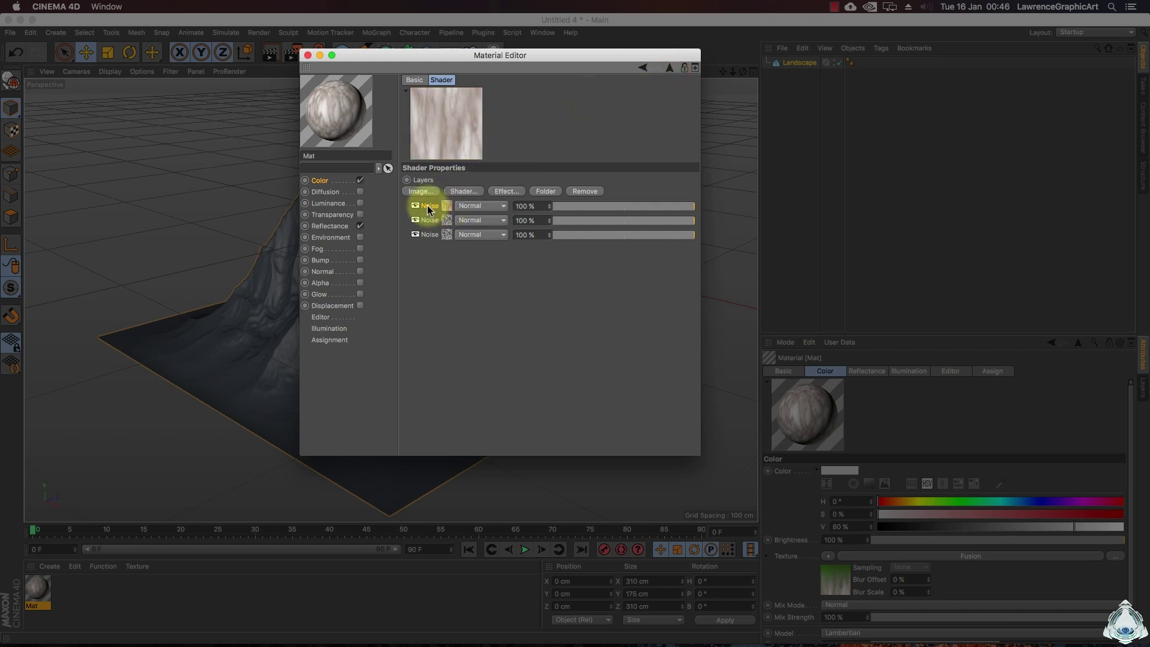
left_click(482, 206)
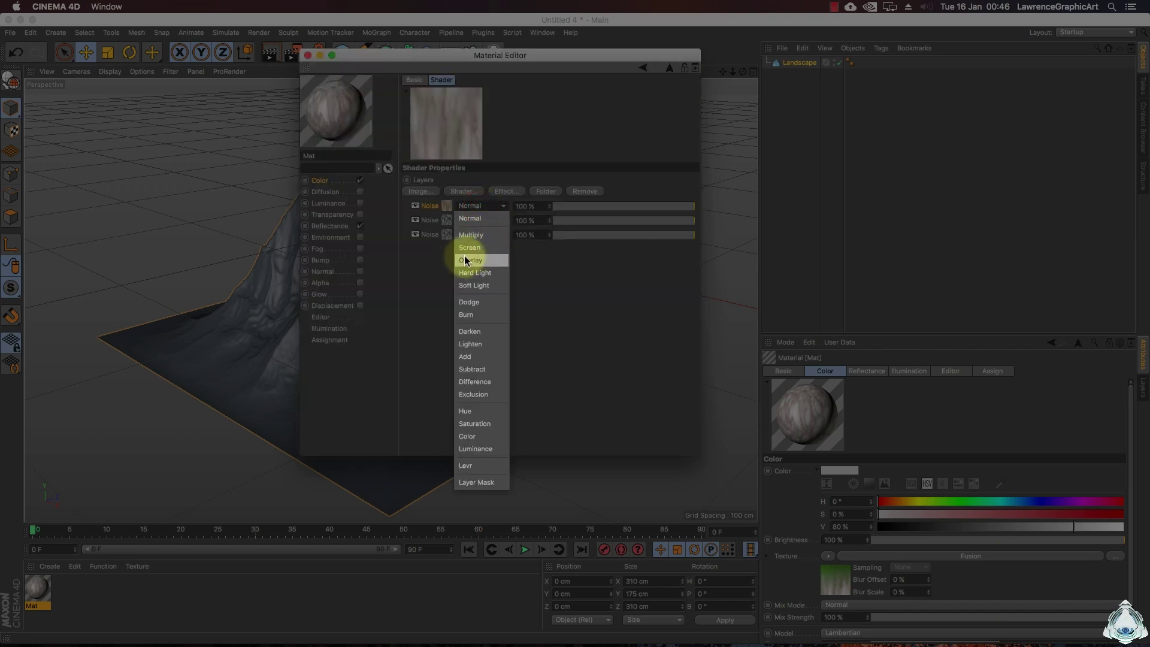
left_click(492, 262)
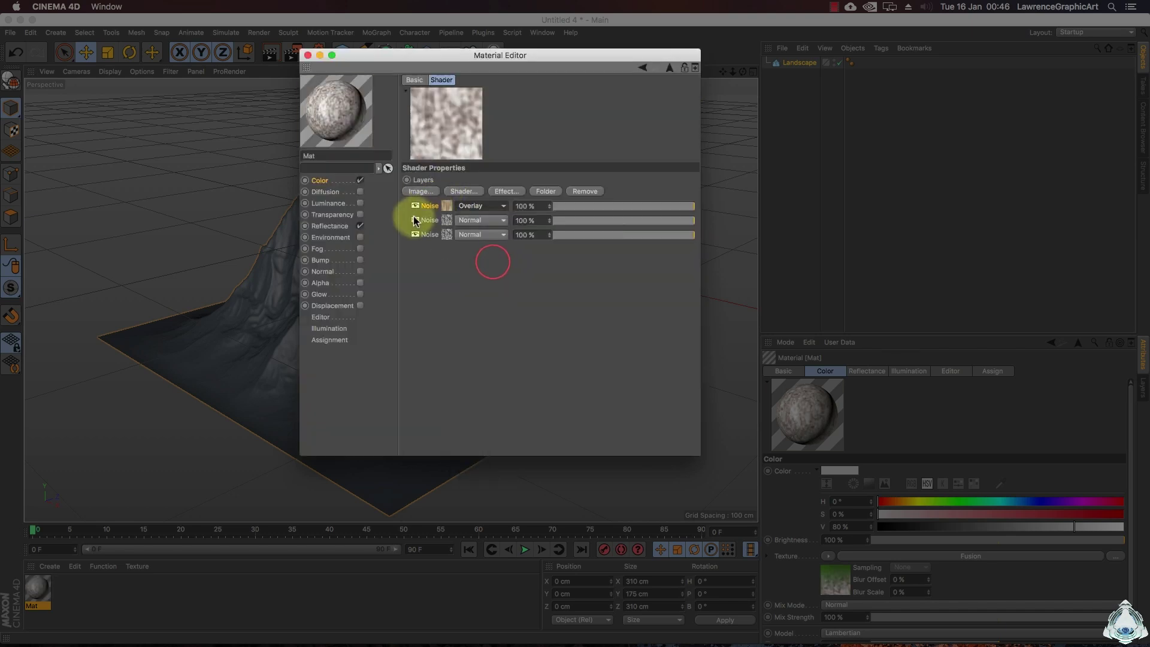
Step: Open the second Noise layer and set its Color 1 to a brown with hue 32°, saturation 76% and value 44%
left_click(443, 221)
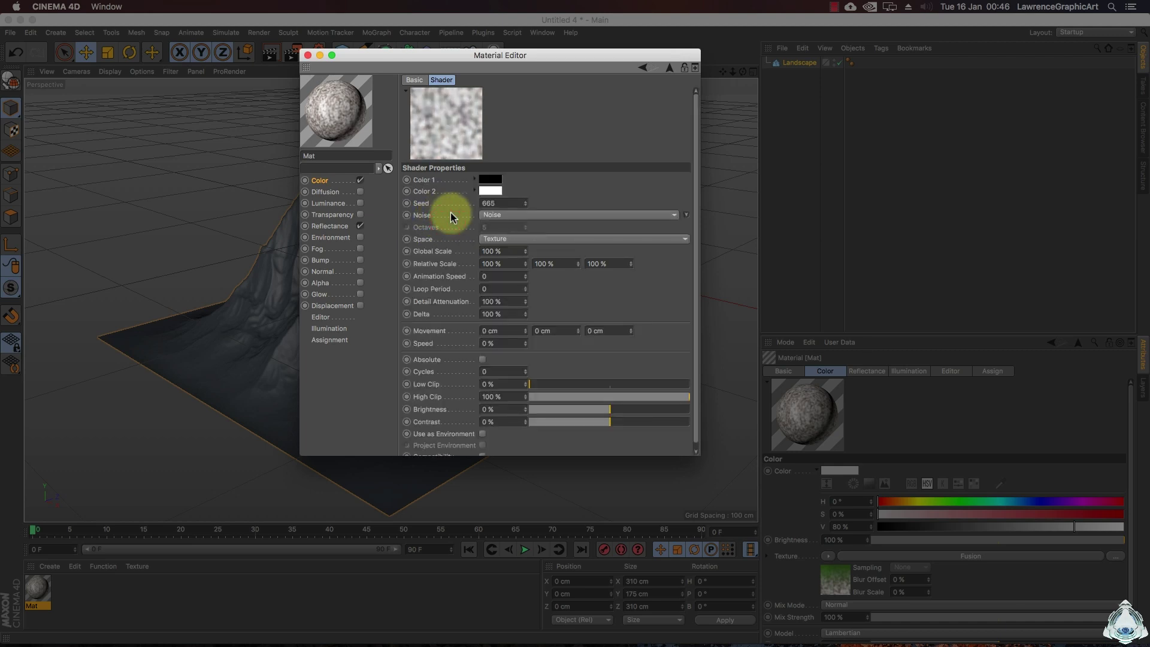
left_click(487, 179)
left_click_drag(495, 135, 540, 122)
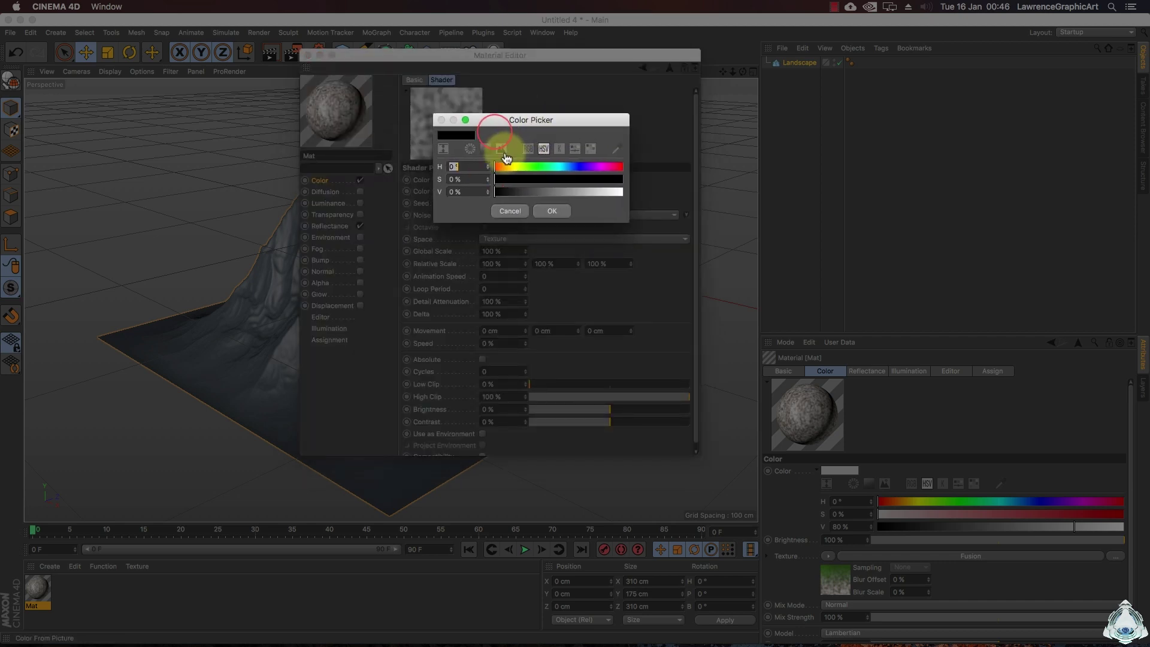
left_click(470, 167)
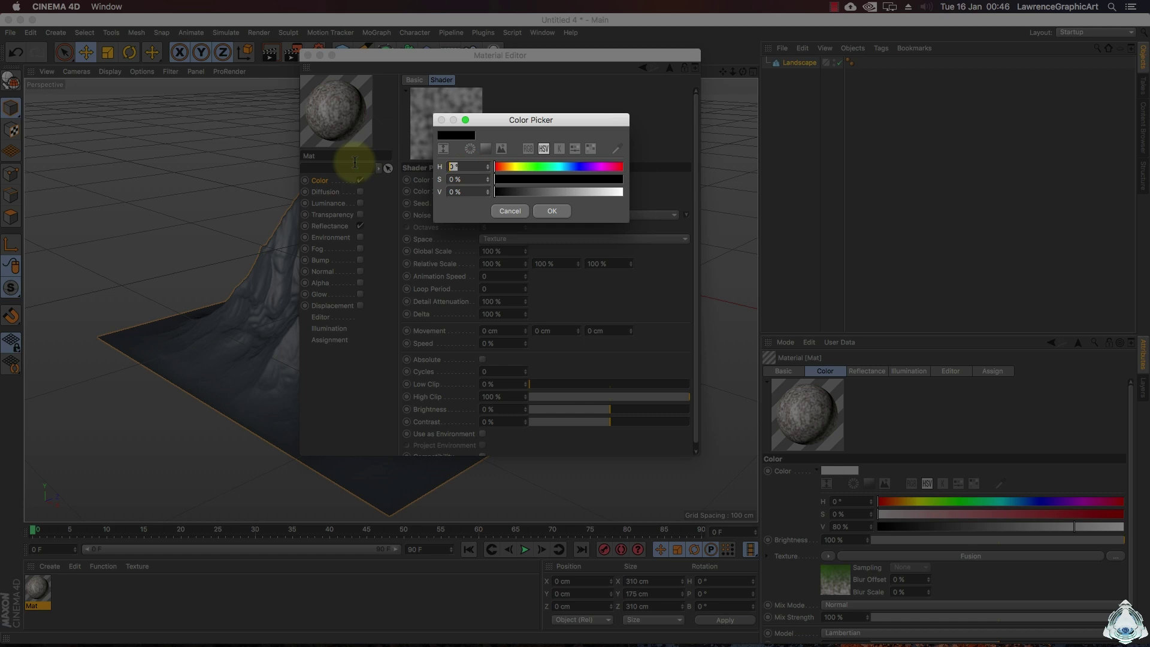
type("32")
left_click(463, 179)
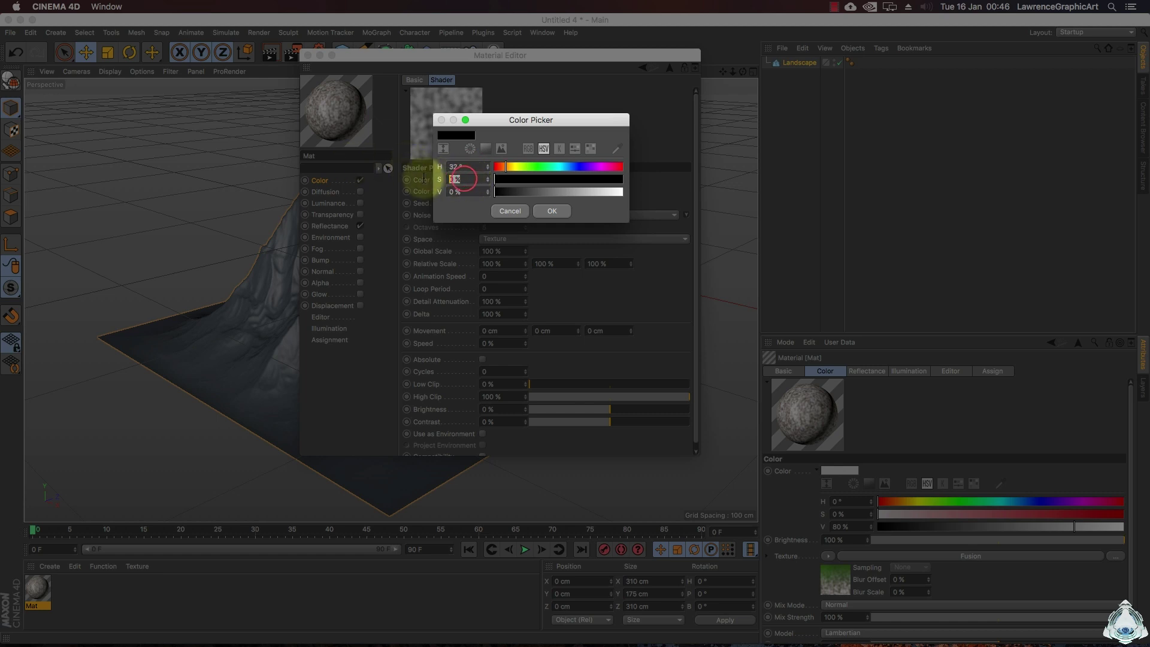
type("44")
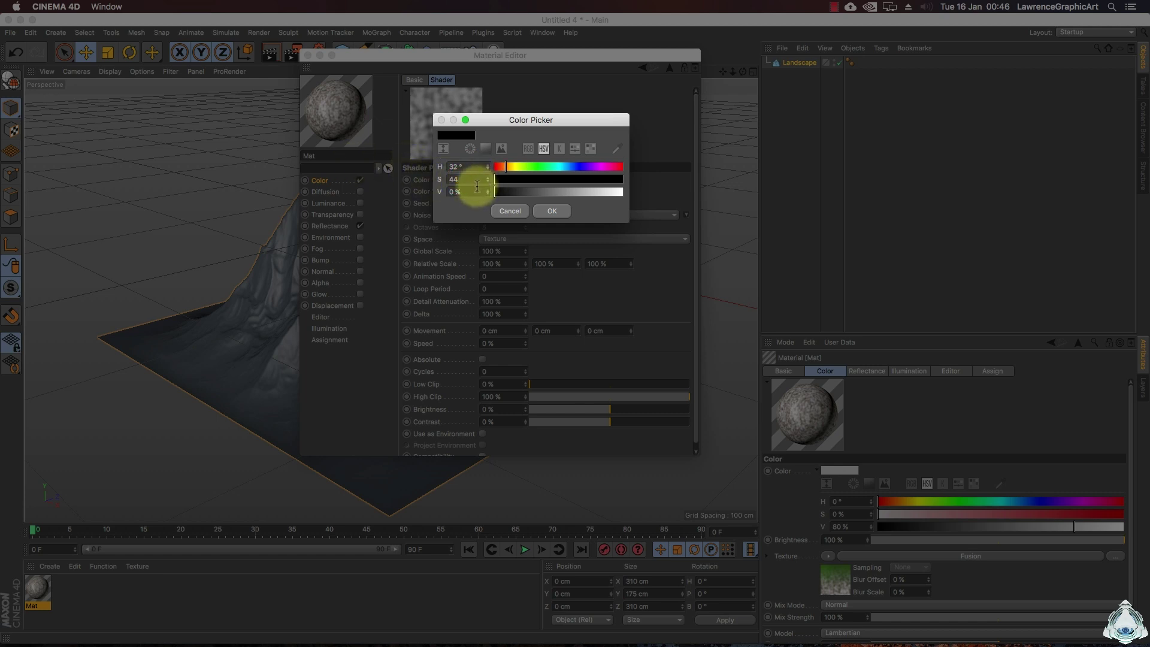
left_click(471, 191)
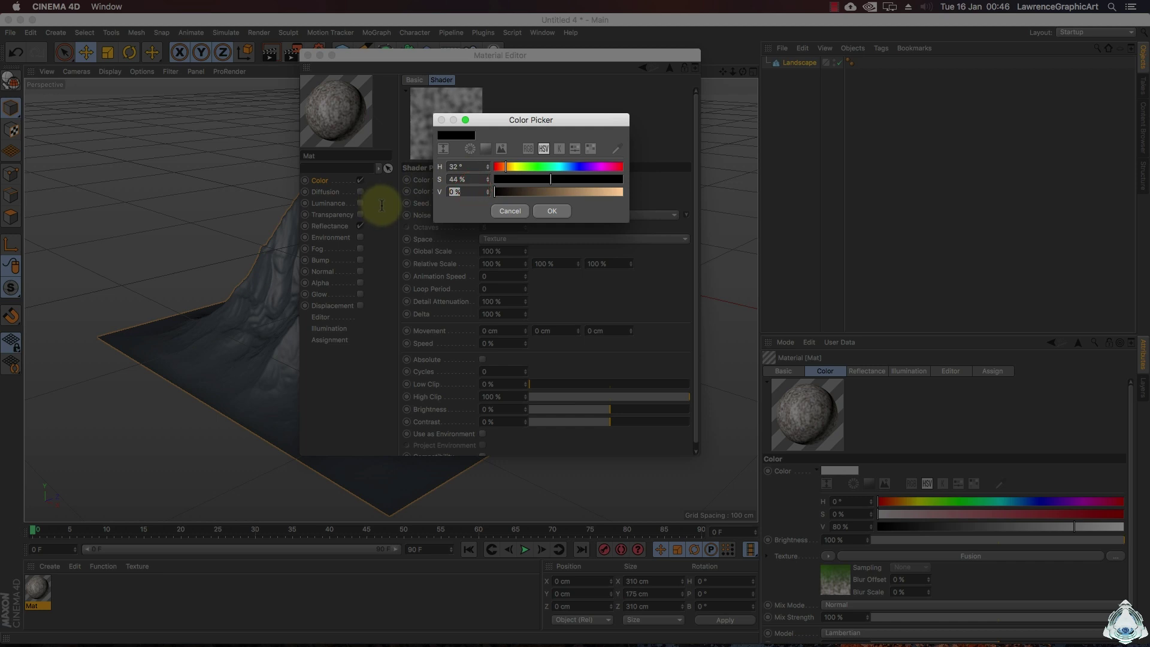
left_click(462, 179)
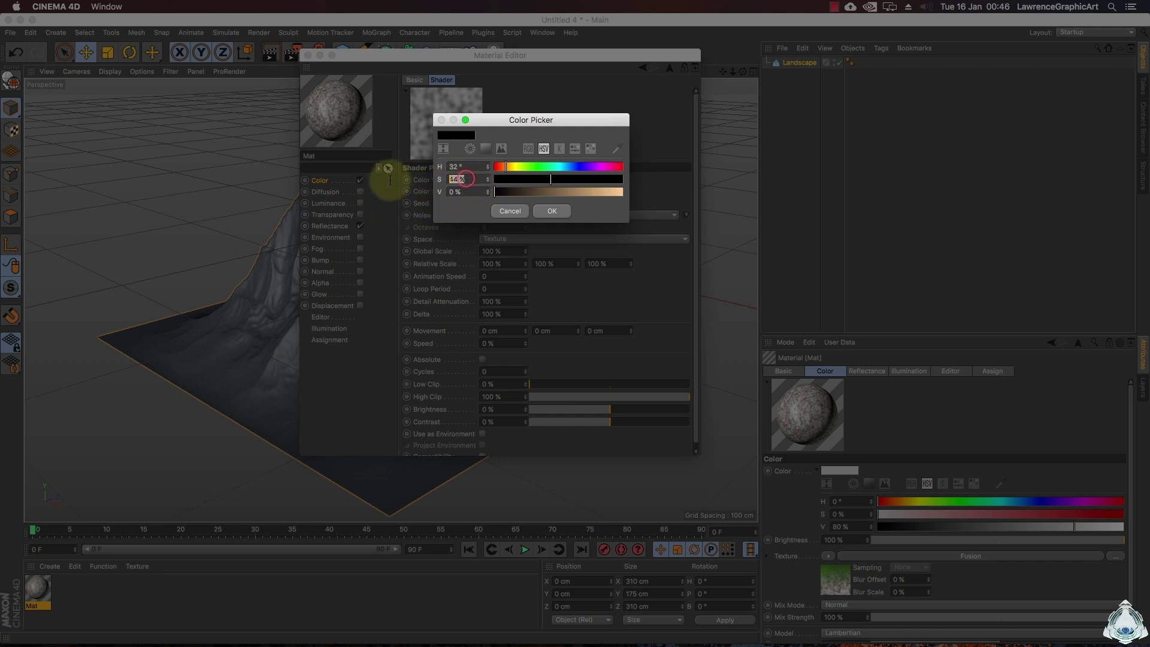
type("76")
left_click(458, 192)
type("44")
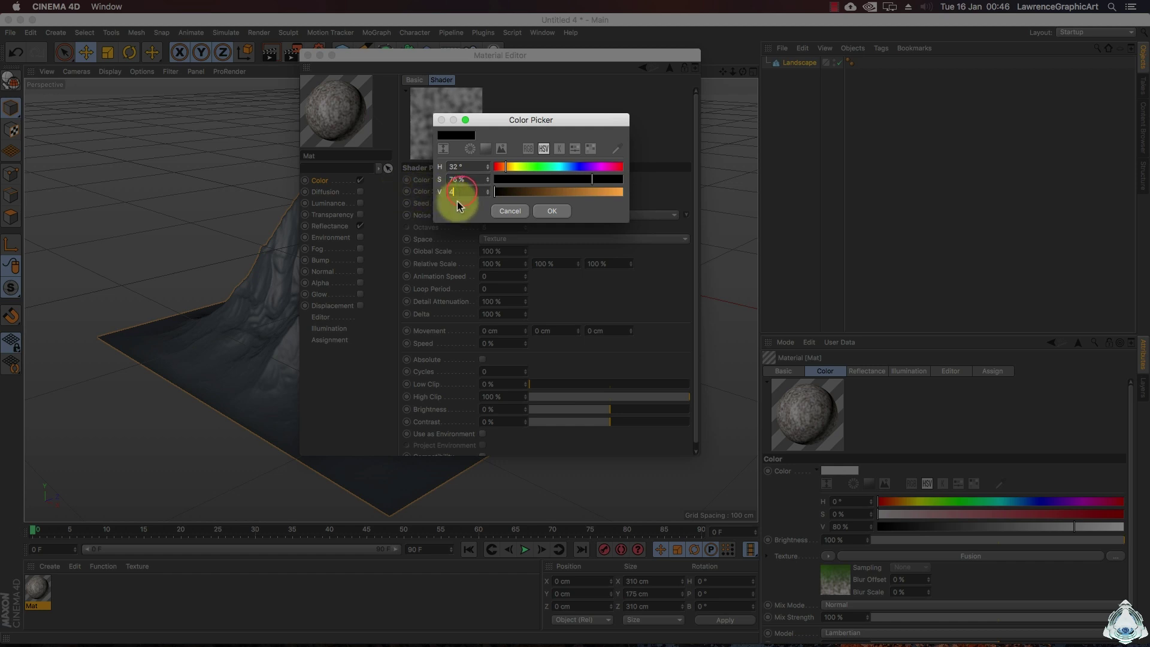
left_click(536, 213)
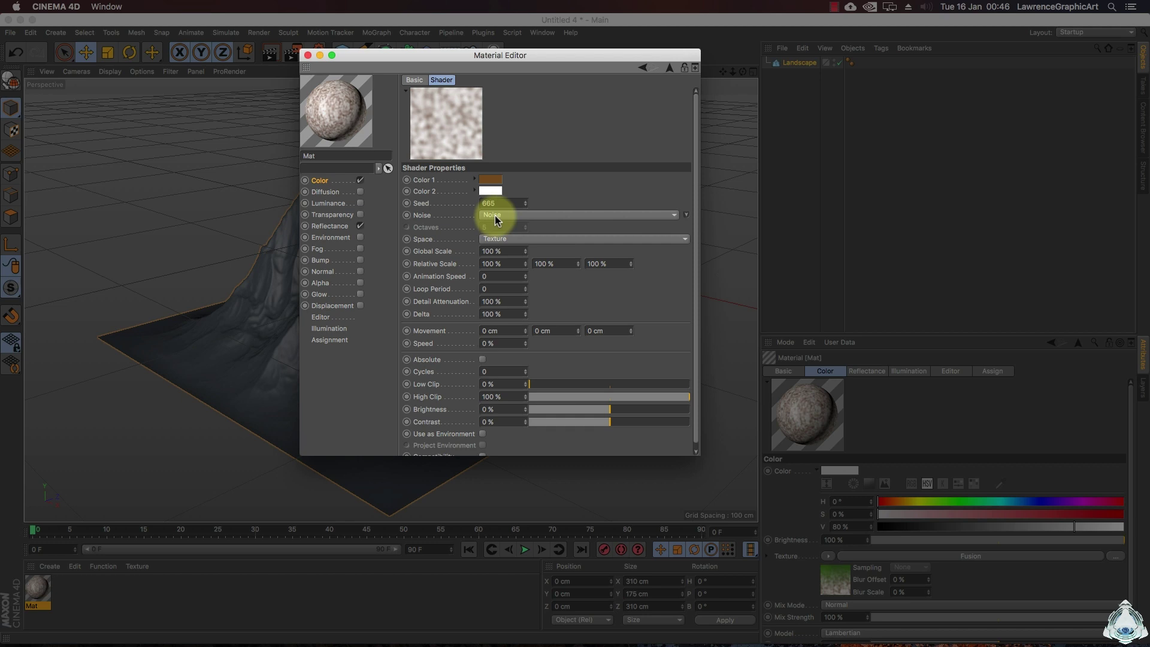
Step: Change the second Noise layer's noise type to Pezo and set all three Relative Scale values to 250%
left_click(495, 216)
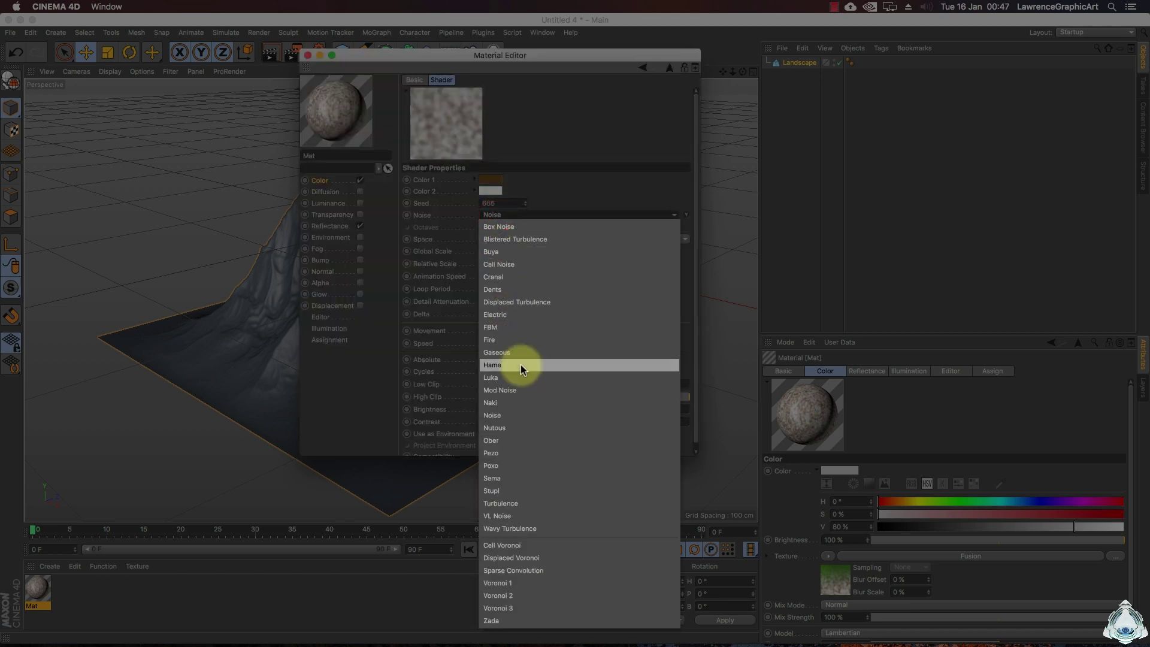
left_click(521, 453)
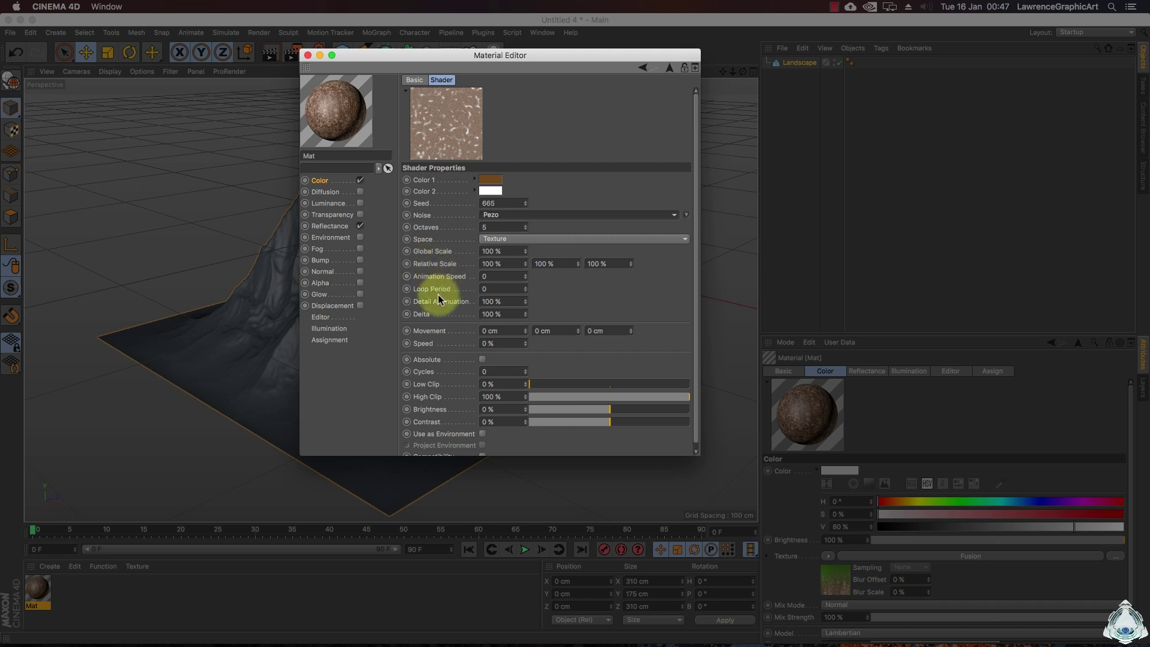
left_click(515, 251)
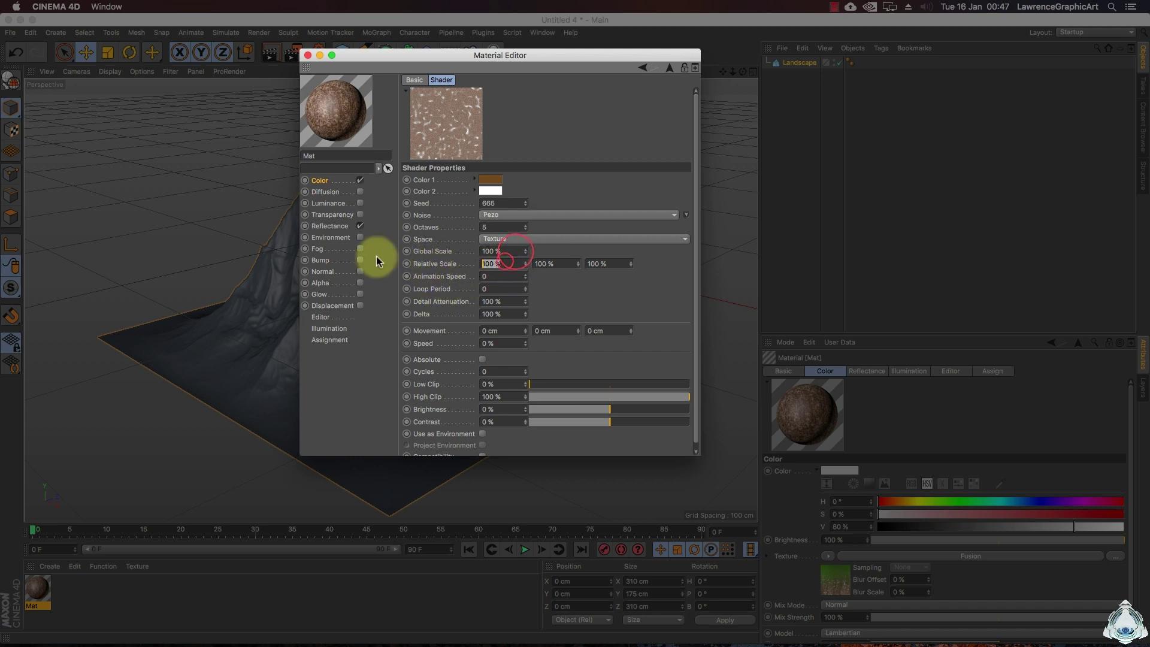
key("Tab")
type("250")
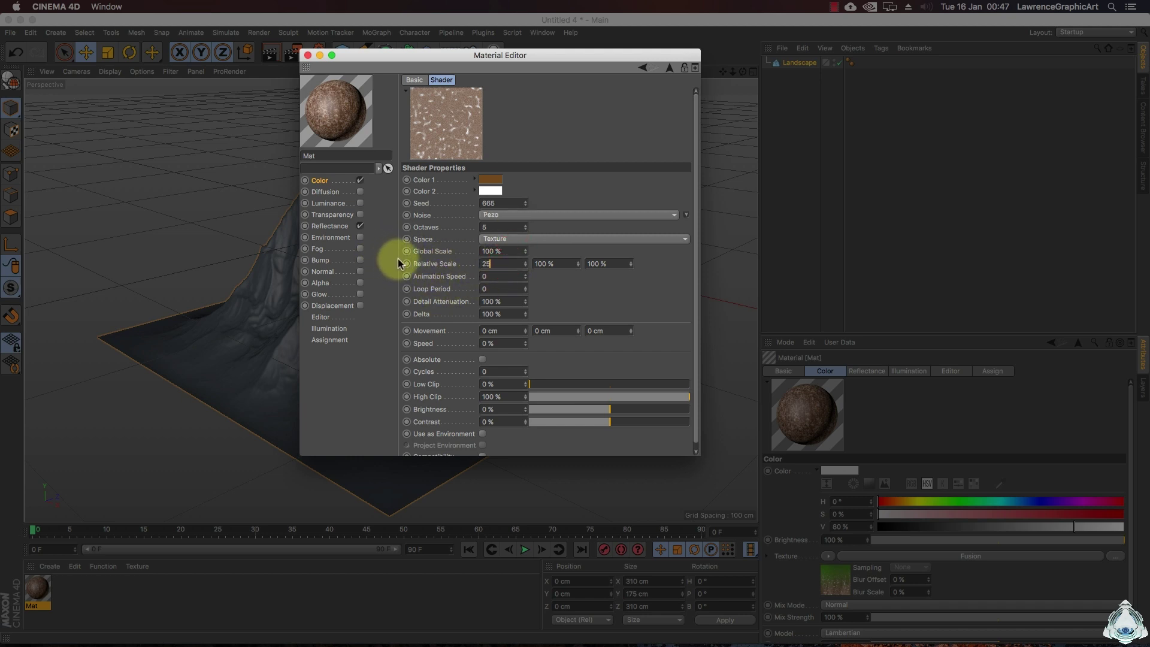
left_click(560, 267)
type("250")
key("Tab")
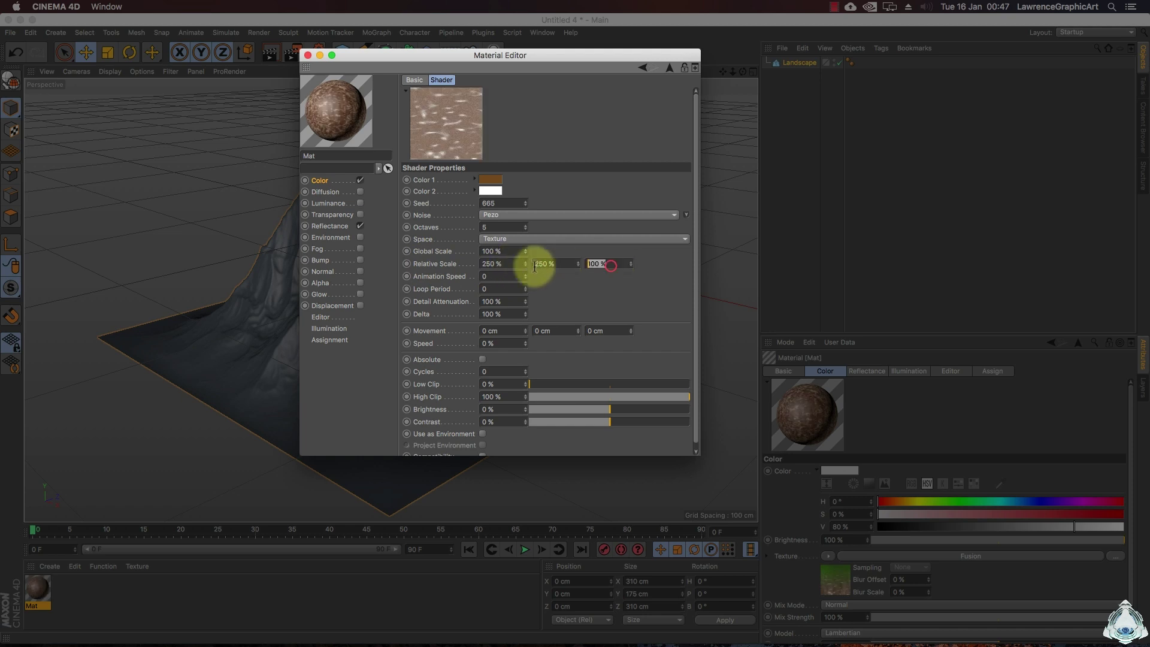
type("250")
key("Return")
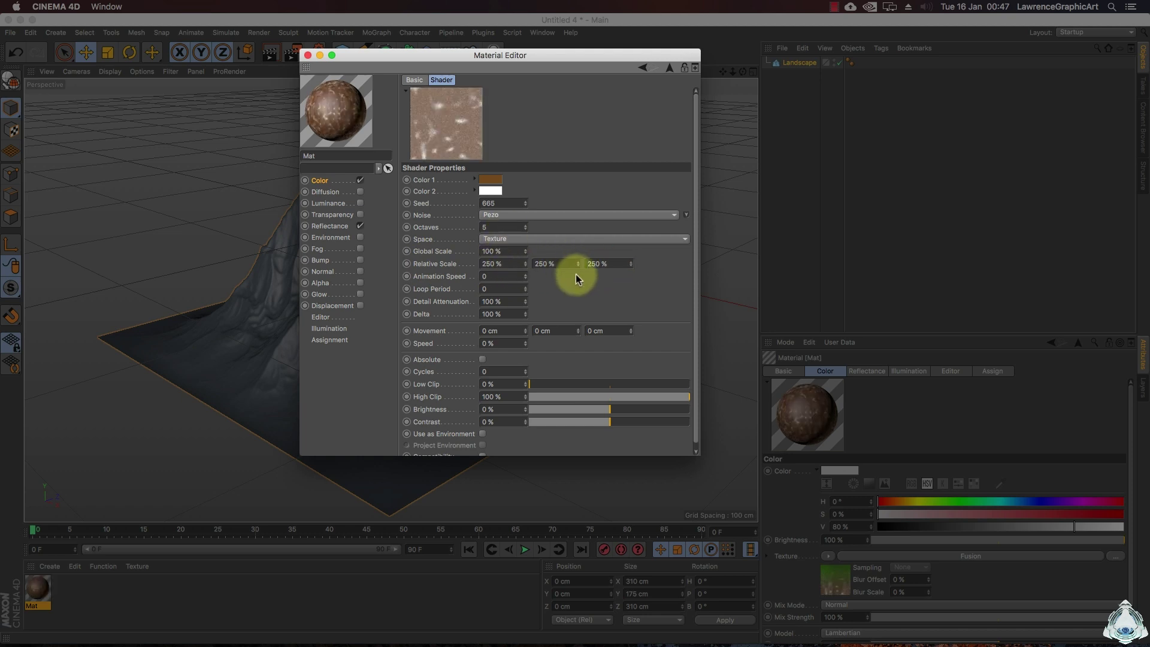
left_click_drag(623, 265, 412, 263)
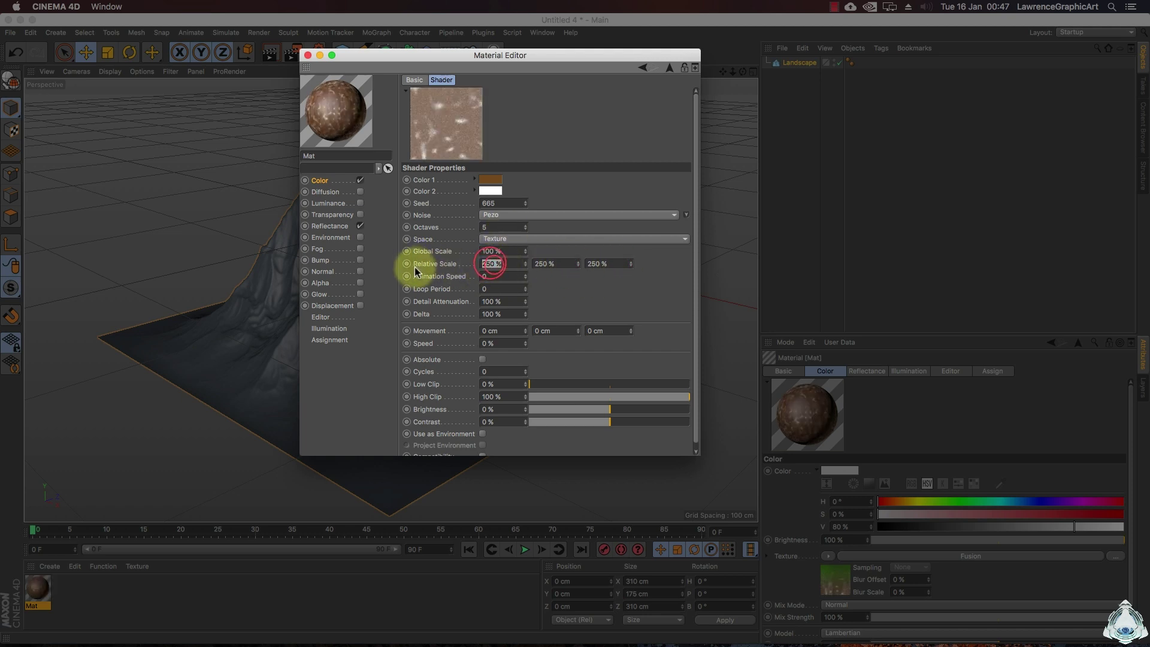
Step: Return to the Layer shader and set the second Noise layer's blend mode to Burn
left_click(673, 70)
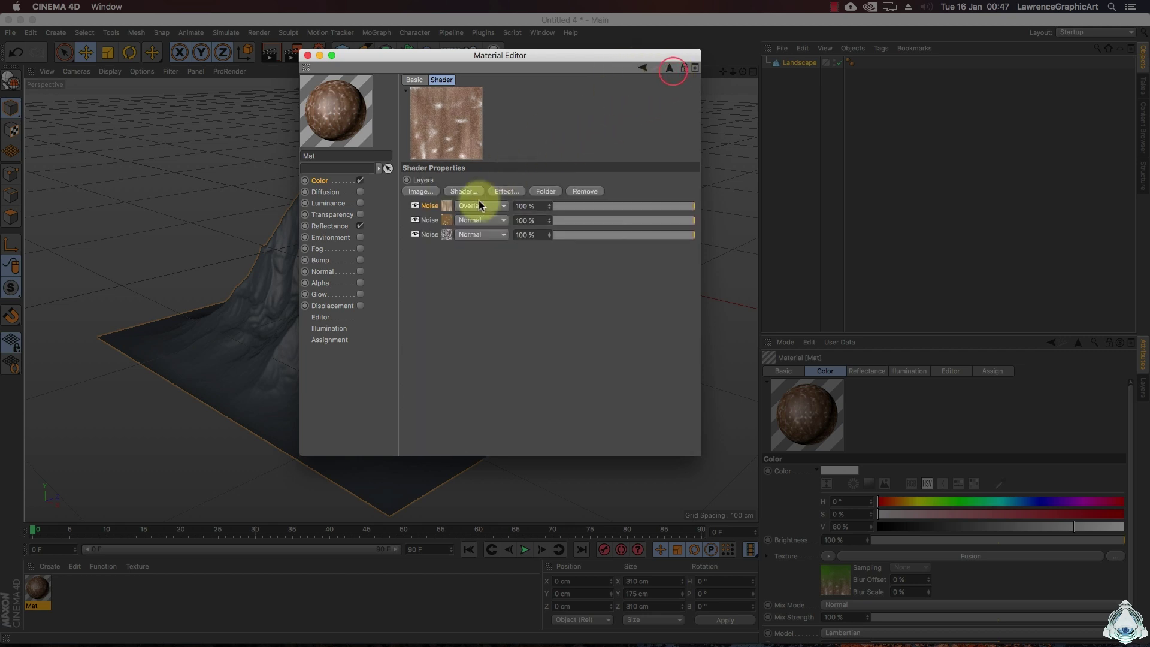
left_click(473, 221)
left_click(476, 237)
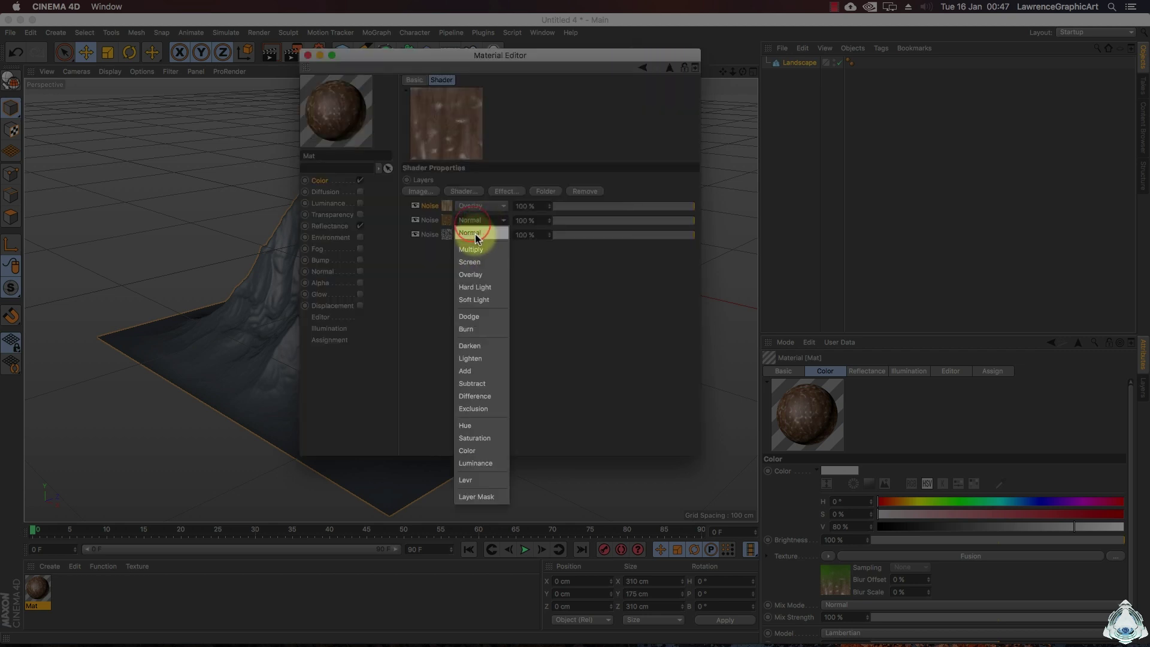
left_click(470, 330)
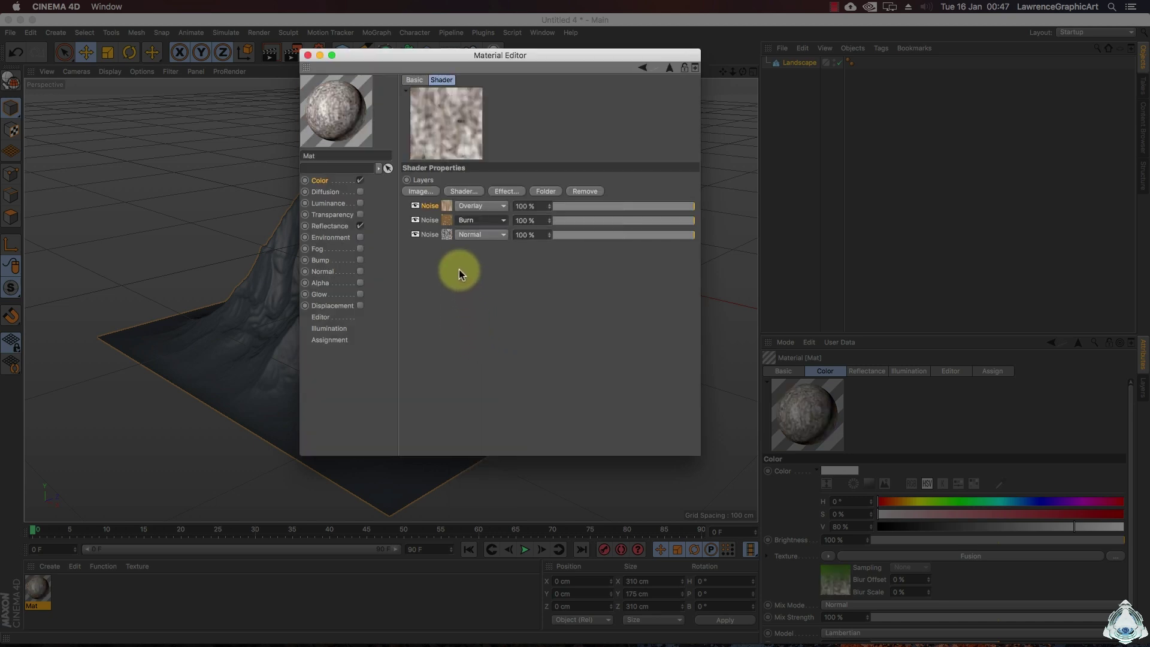
Step: Open the third Noise layer and change its noise type to Poxo
left_click(446, 235)
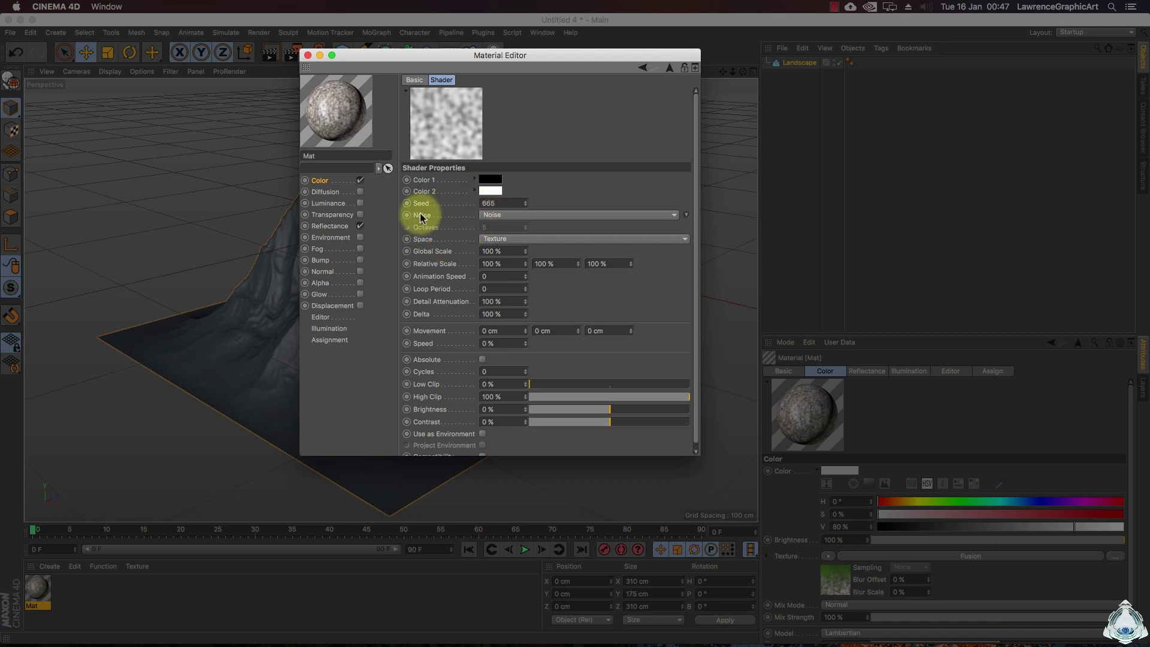
left_click(505, 215)
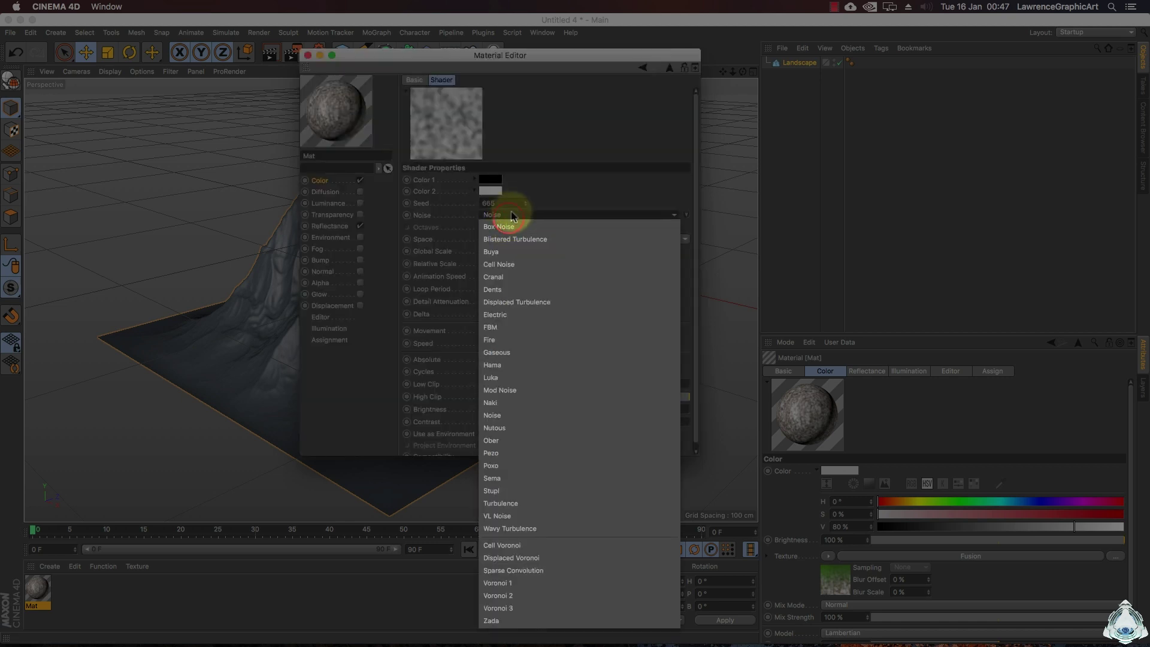
left_click(517, 466)
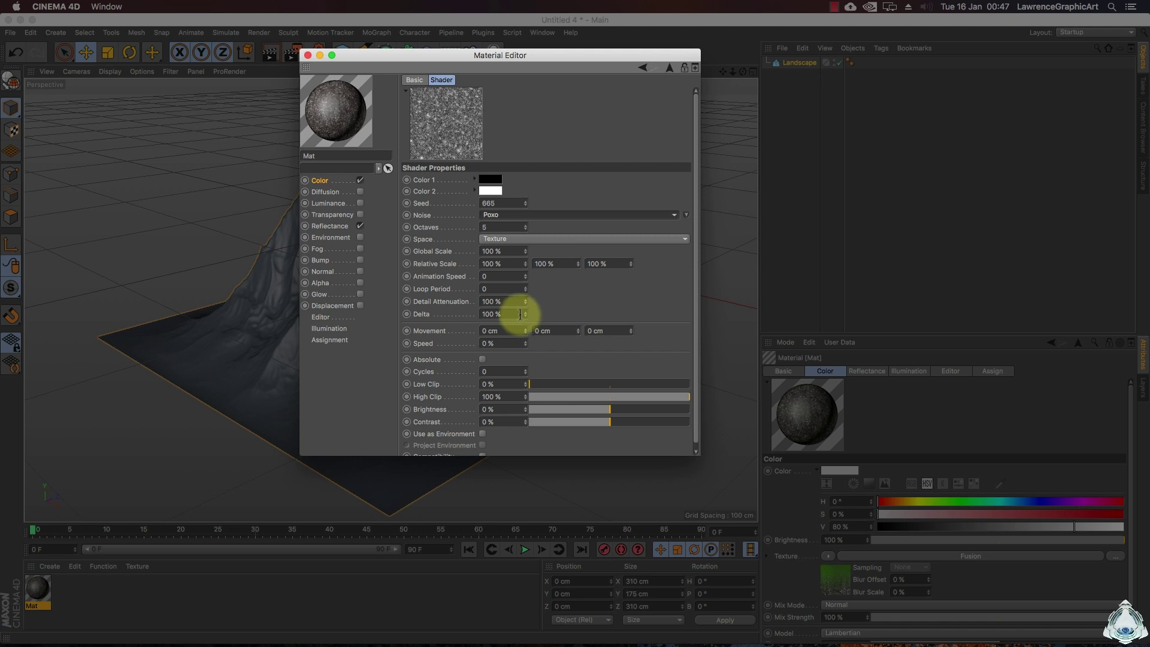
Step: Set the Poxo noise's Relative Scale values to 50%, 500% and 100%
double_click(511, 263)
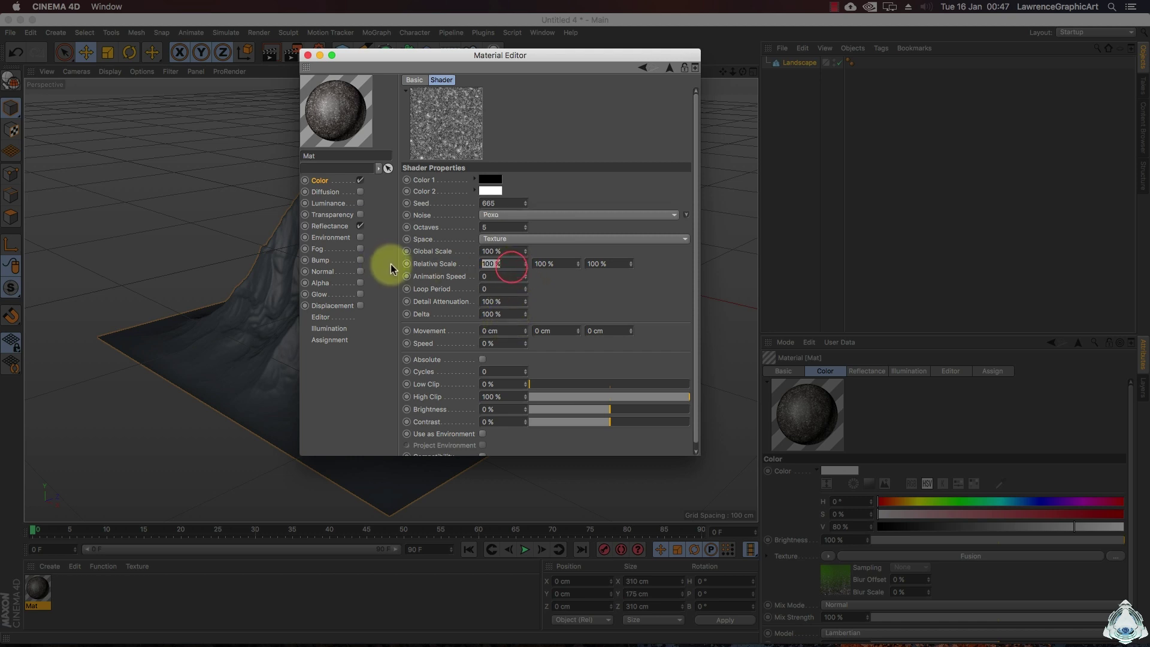
type("50")
double_click(564, 264)
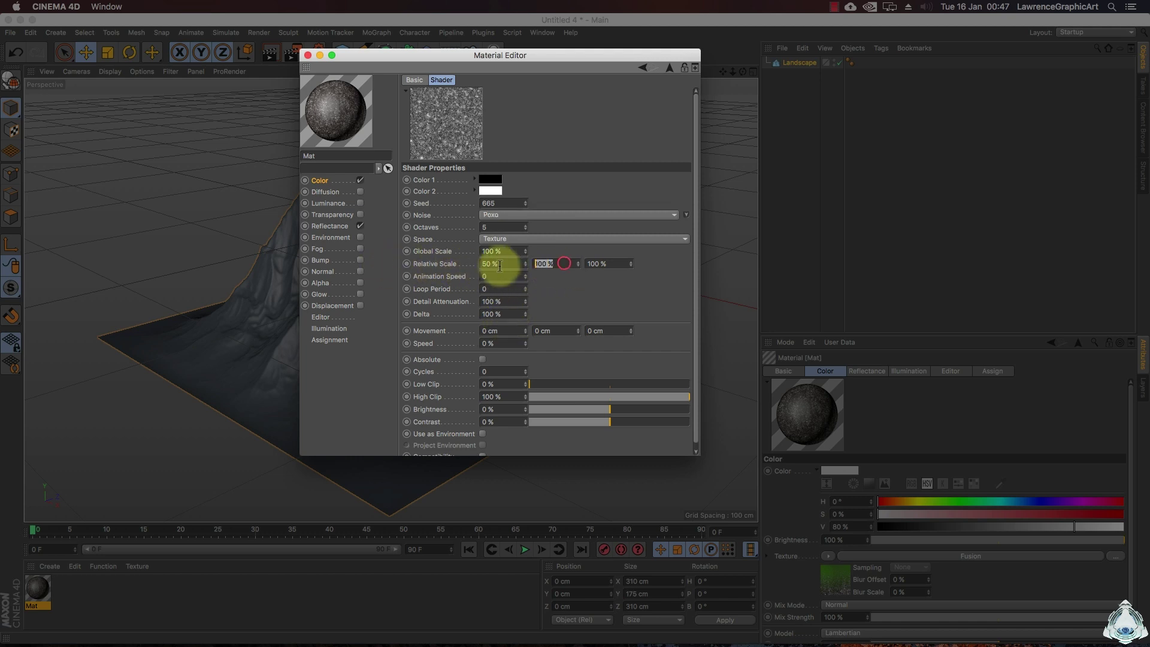
type("500")
double_click(611, 264)
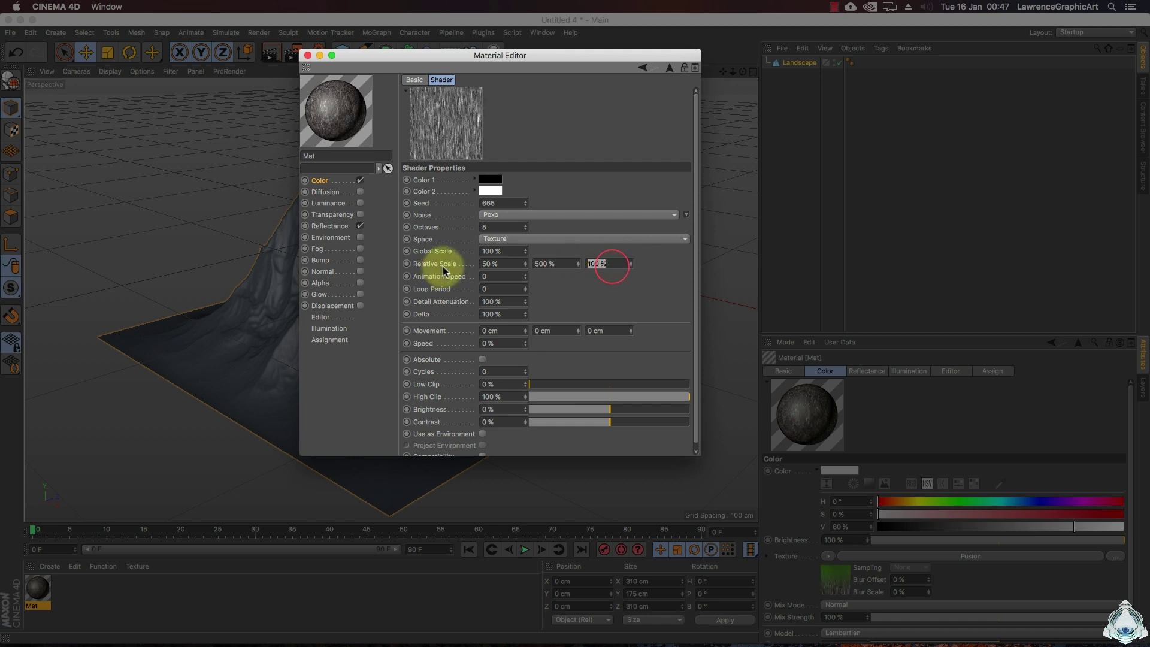
type("100")
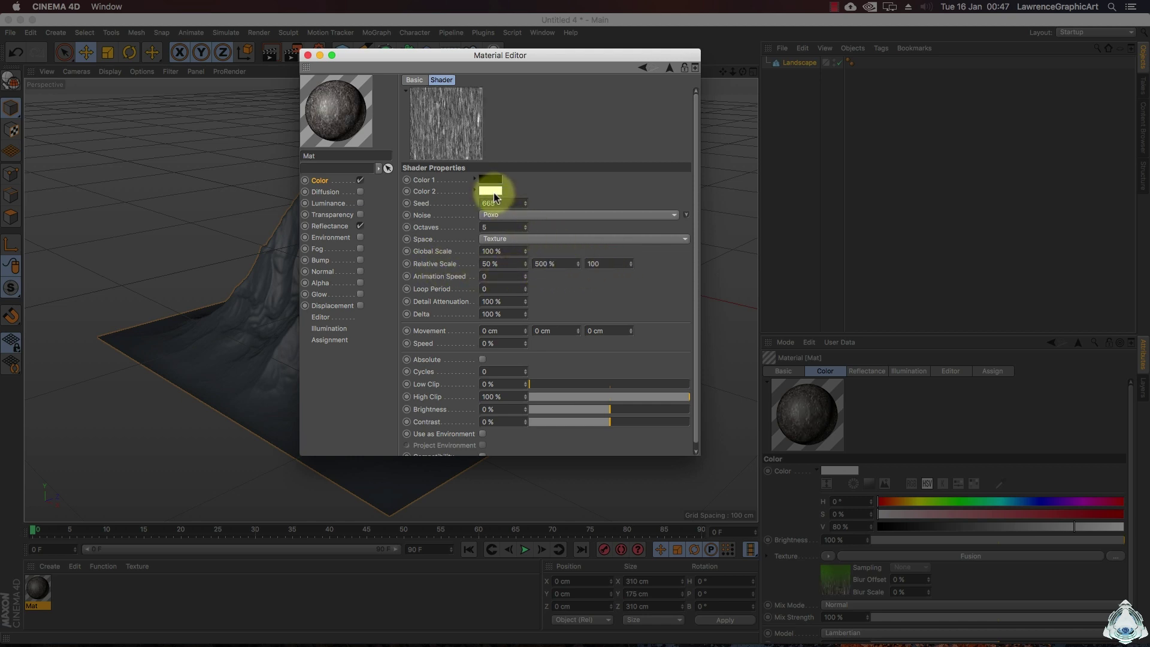
Step: Try a 47% grey for Color 2 and an 83% grey for Color 1 of the Poxo noise
left_click(490, 191)
left_click_drag(481, 213, 565, 206)
left_click(513, 232)
left_click(495, 181)
left_click(513, 226)
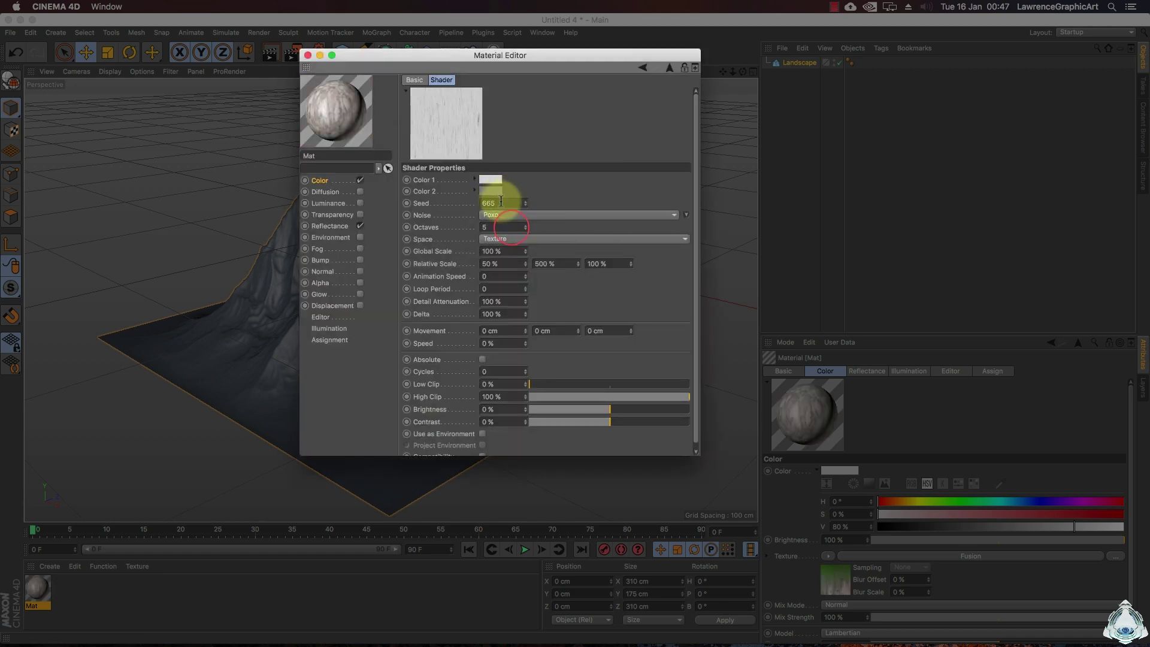
Step: Set the Poxo noise's Color 1 to a dark grey with 30% value and Color 2 to a light grey with 88% value
left_click(496, 179)
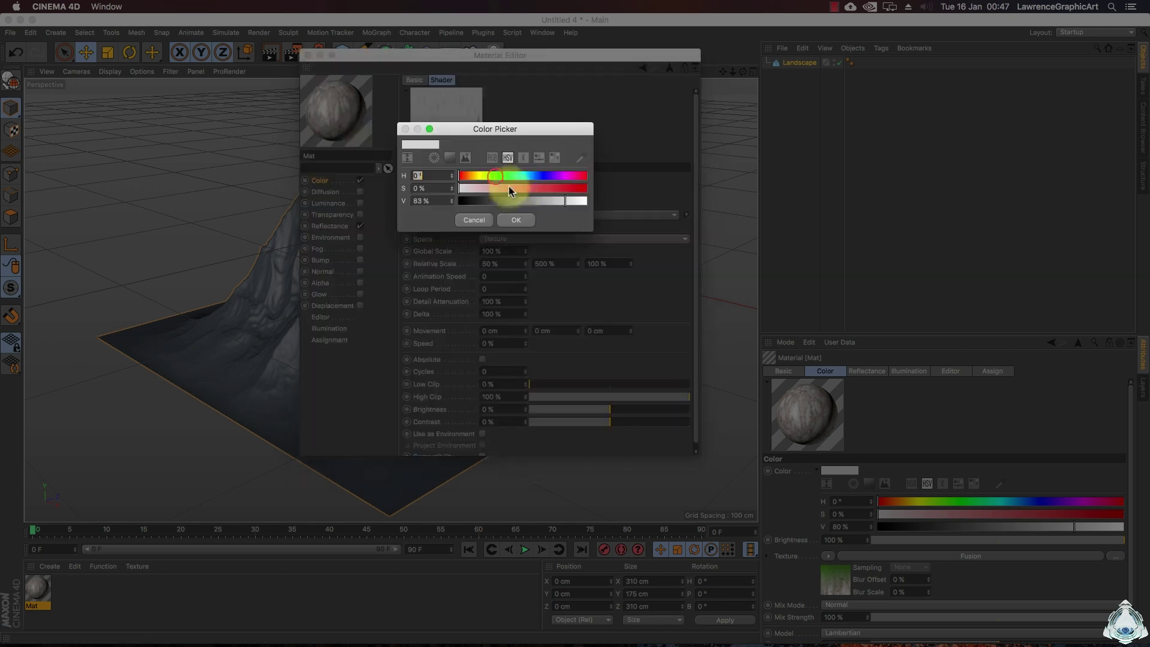
left_click_drag(545, 203, 497, 203)
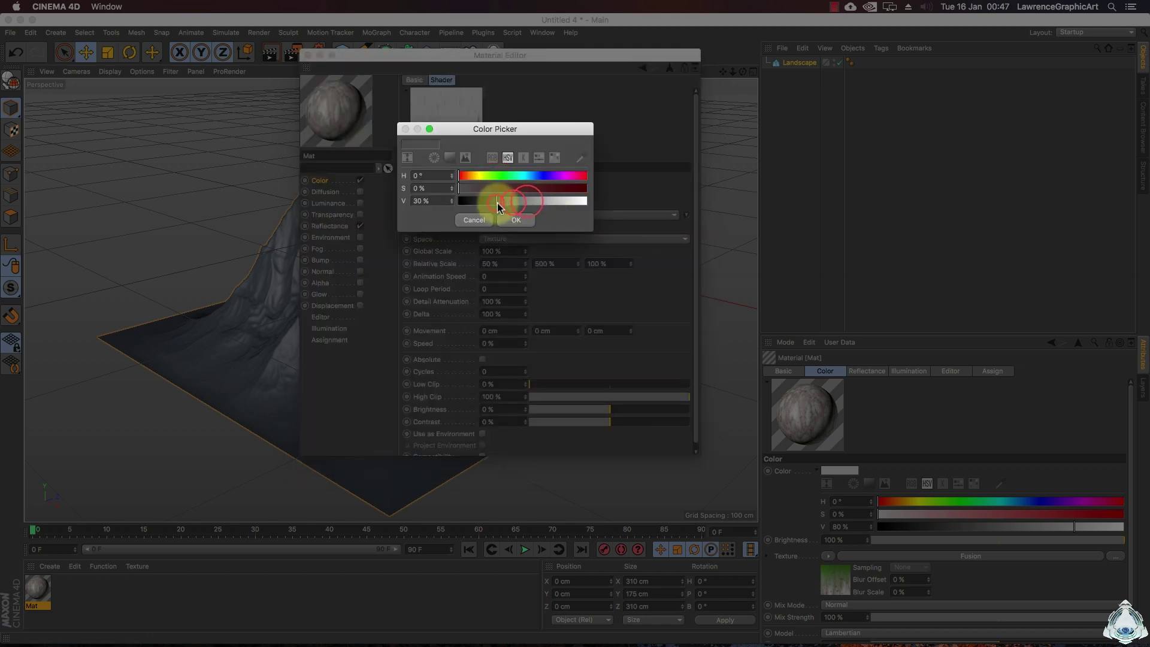
left_click(516, 220)
left_click(499, 191)
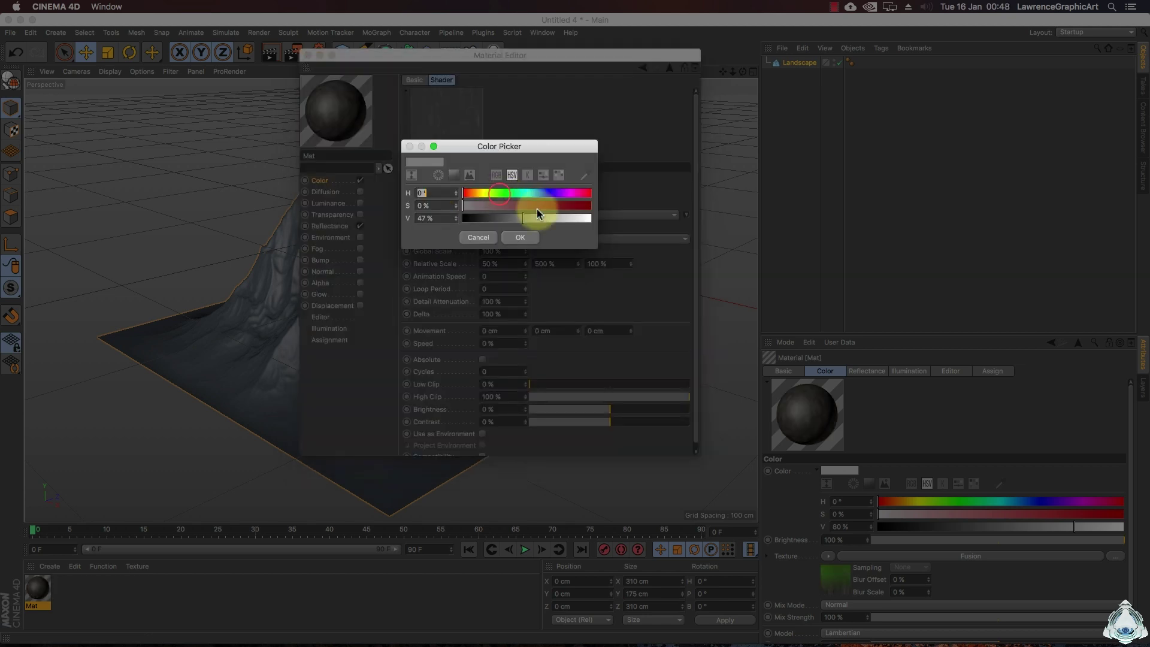
left_click(560, 218)
left_click(520, 238)
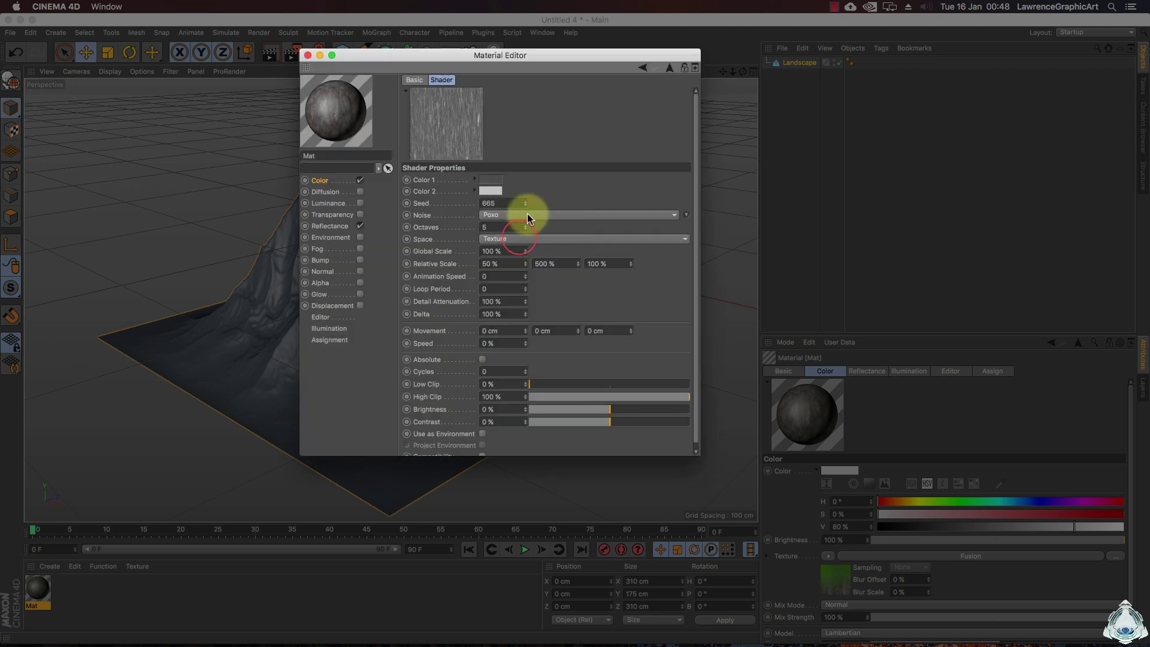
left_click(496, 191)
left_click(573, 216)
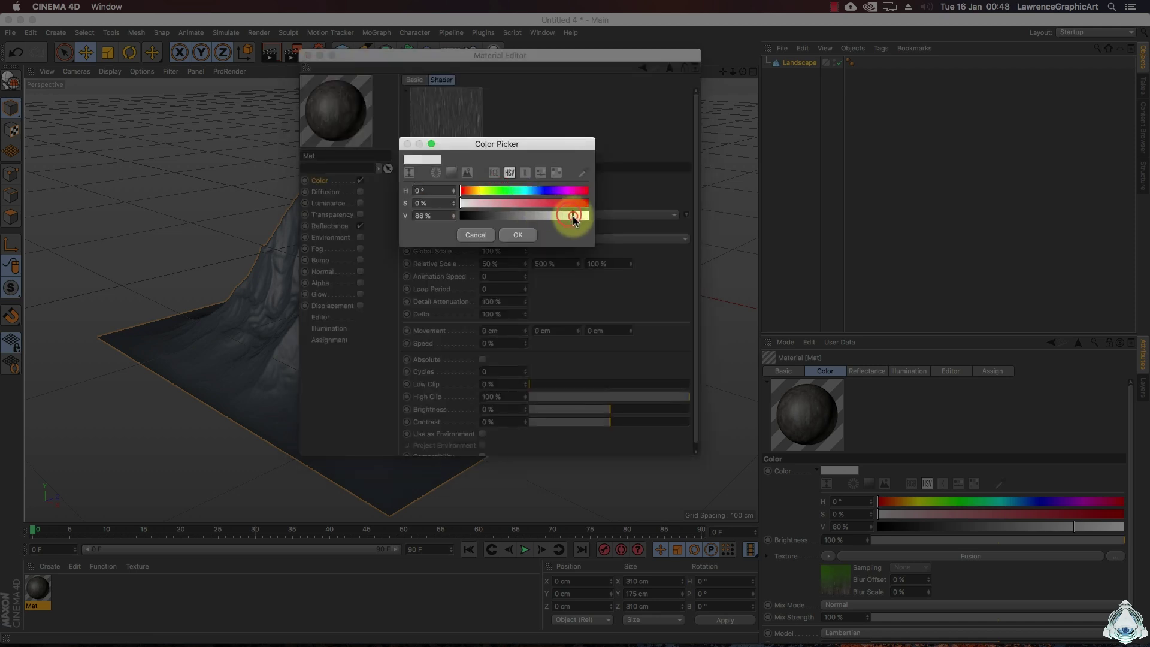
left_click(514, 236)
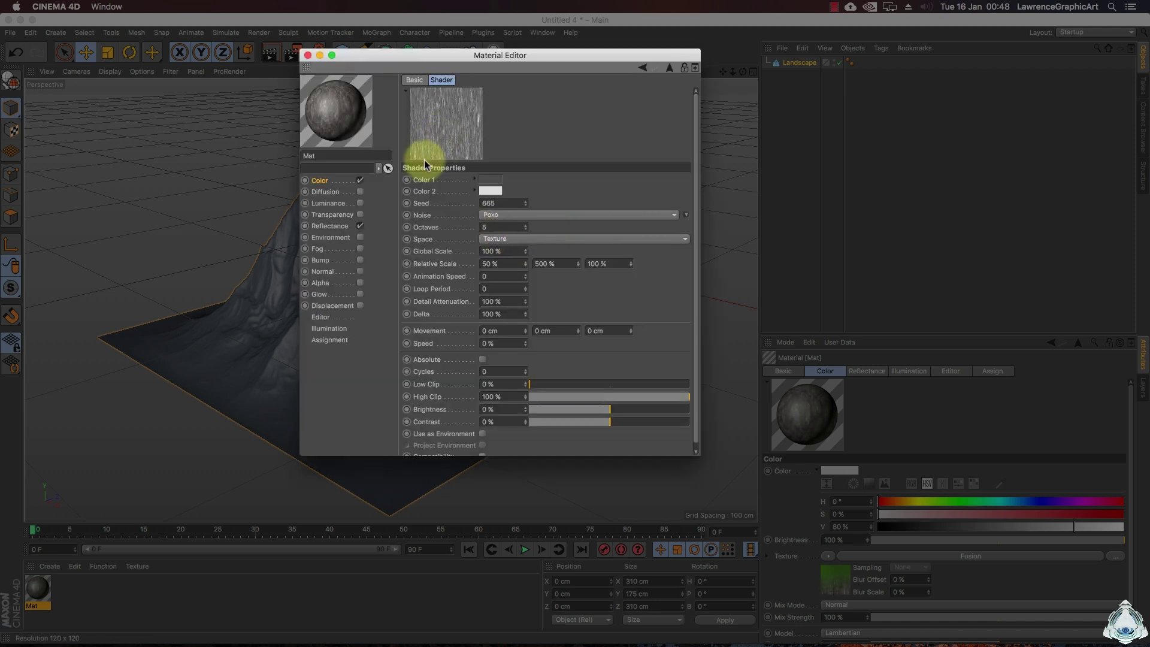
Step: Check the three Relative Scale values of the Poxo noise
left_click(488, 264)
left_click(559, 266)
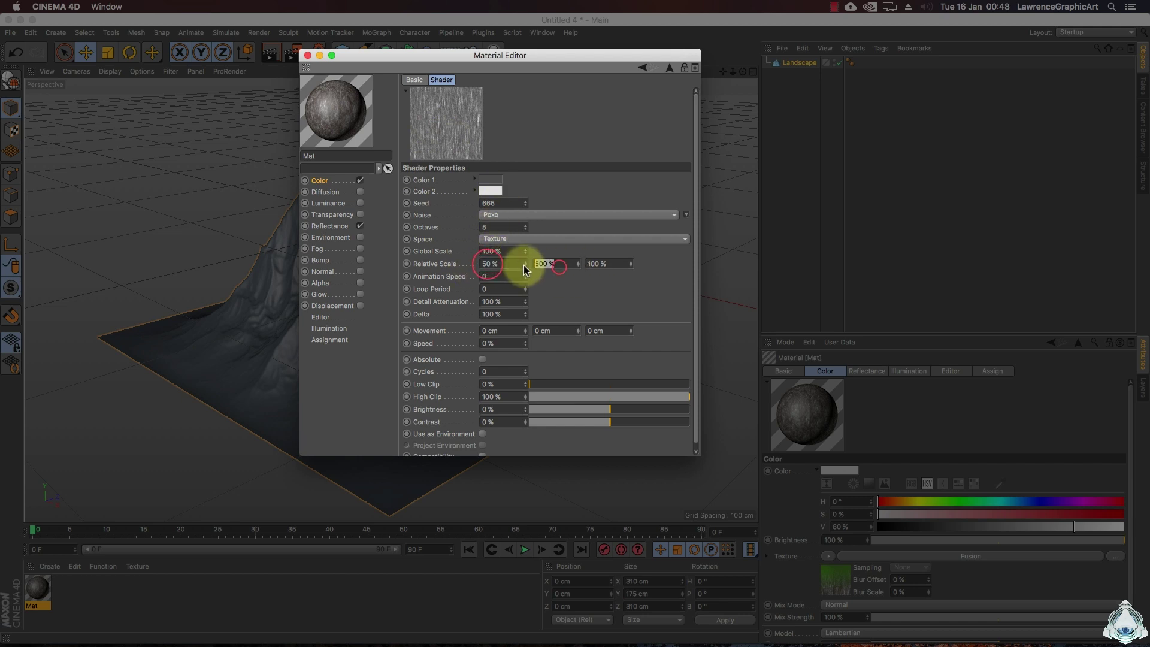
left_click(614, 266)
Step: Move the Terrain Mask gradient's white knot and midpoint toward the black end, and set the Fusion shader's Blend to 90%
left_click(669, 67)
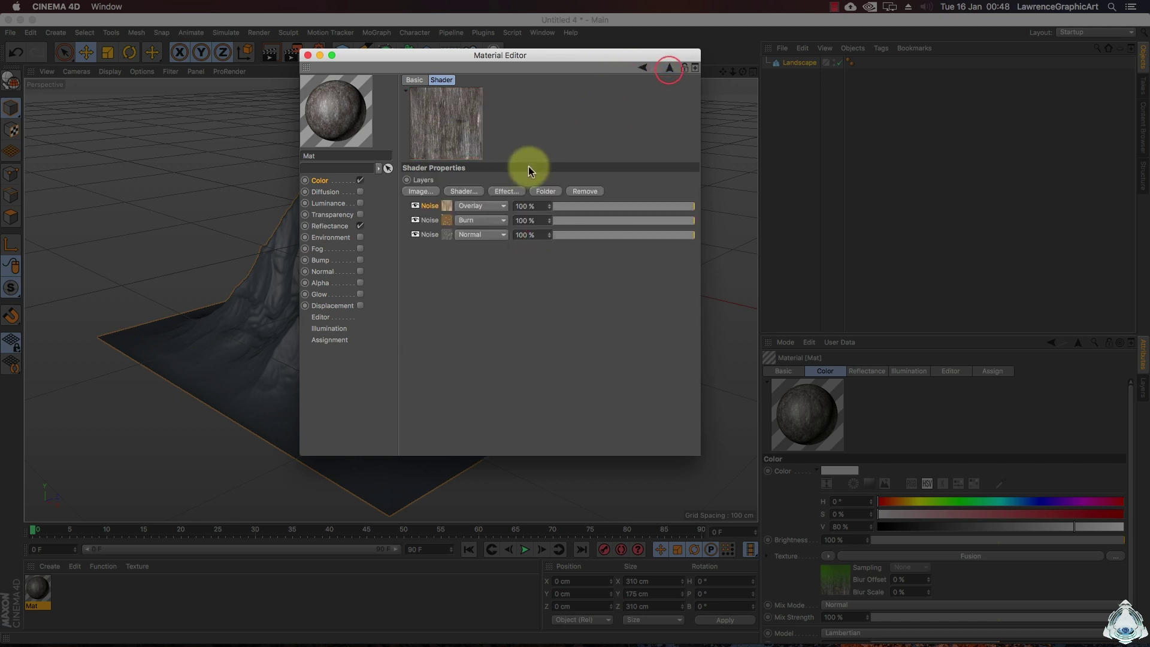
left_click(669, 70)
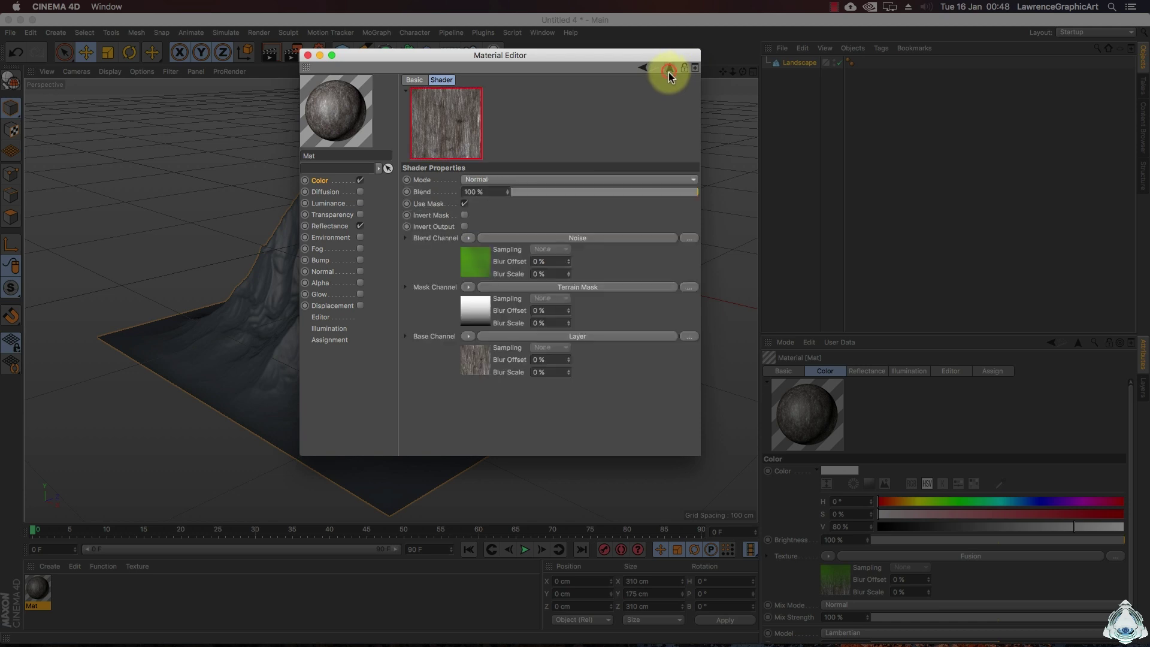
left_click(472, 313)
left_click_drag(695, 189, 668, 192)
mouse_move(582, 179)
left_mouse_down()
mouse_move(617, 181)
mouse_move(566, 180)
left_mouse_up()
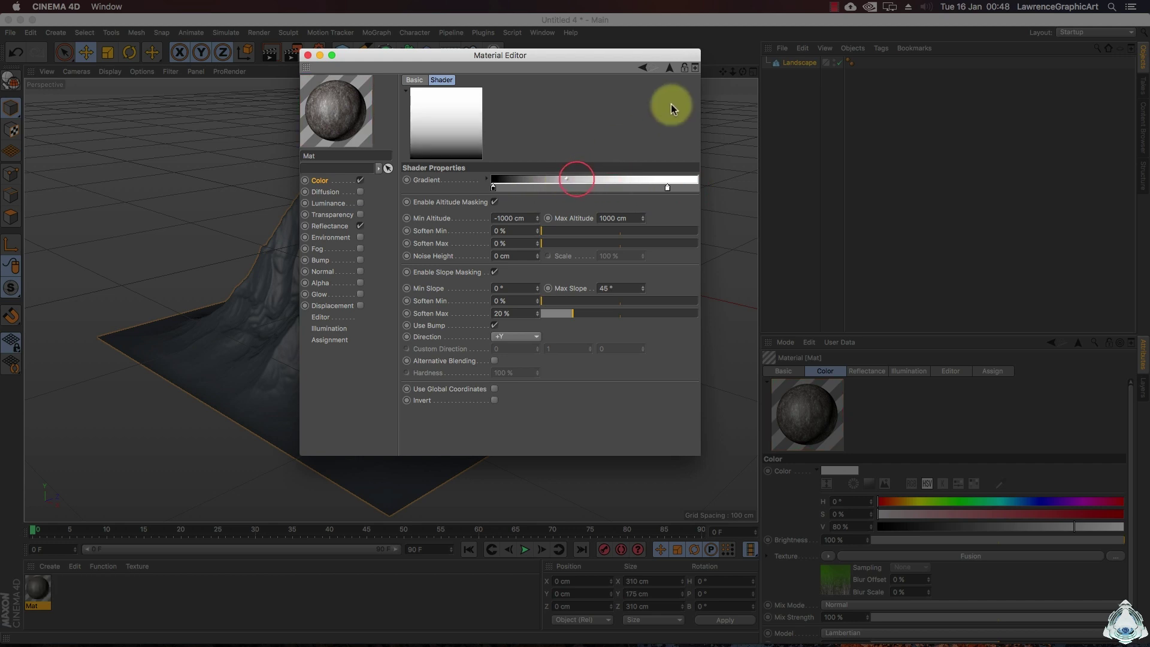
left_click(670, 69)
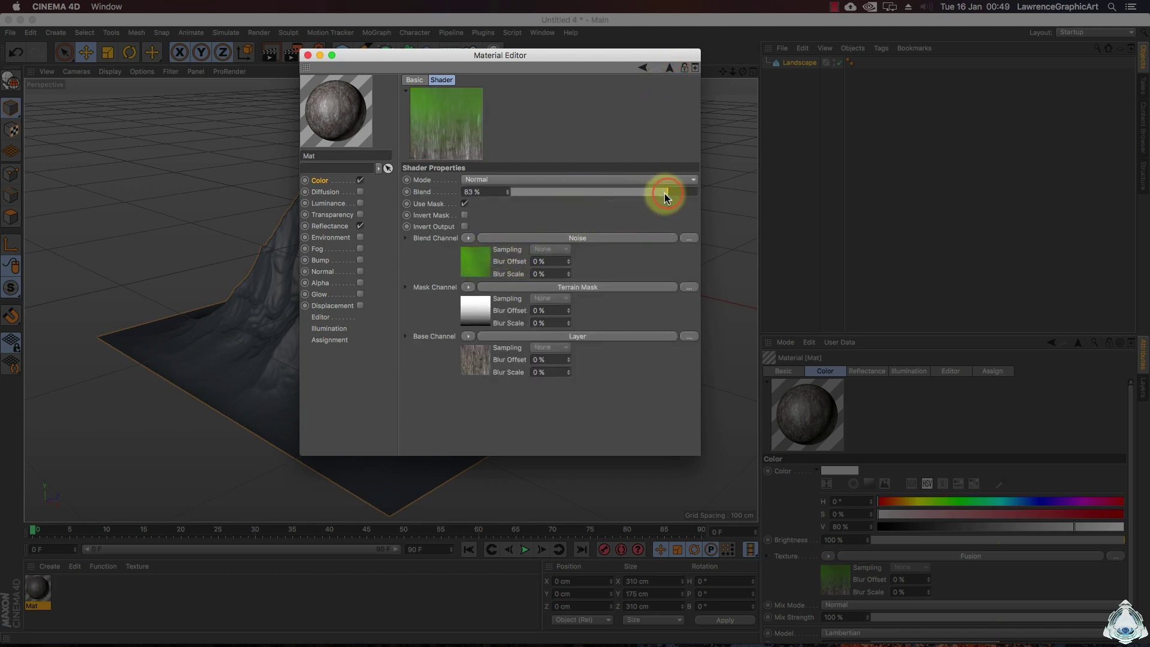
left_click_drag(667, 193, 667, 193)
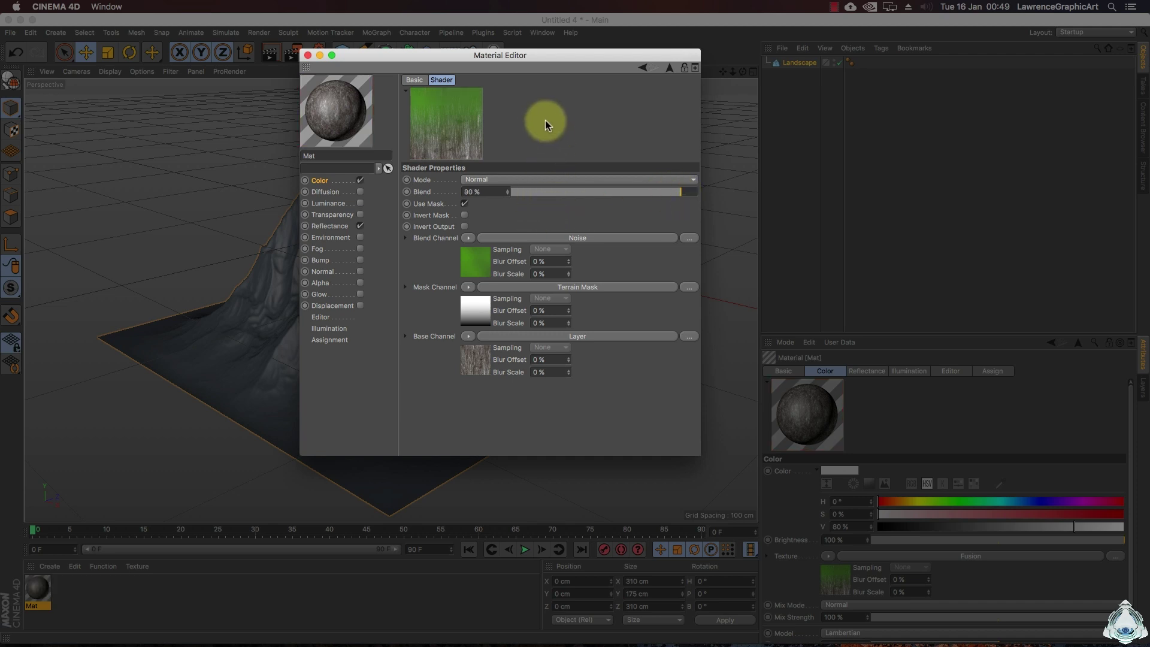
Step: Apply the material to the landscape and render the perspective view to check how it looks
left_click_drag(536, 56, 675, 59)
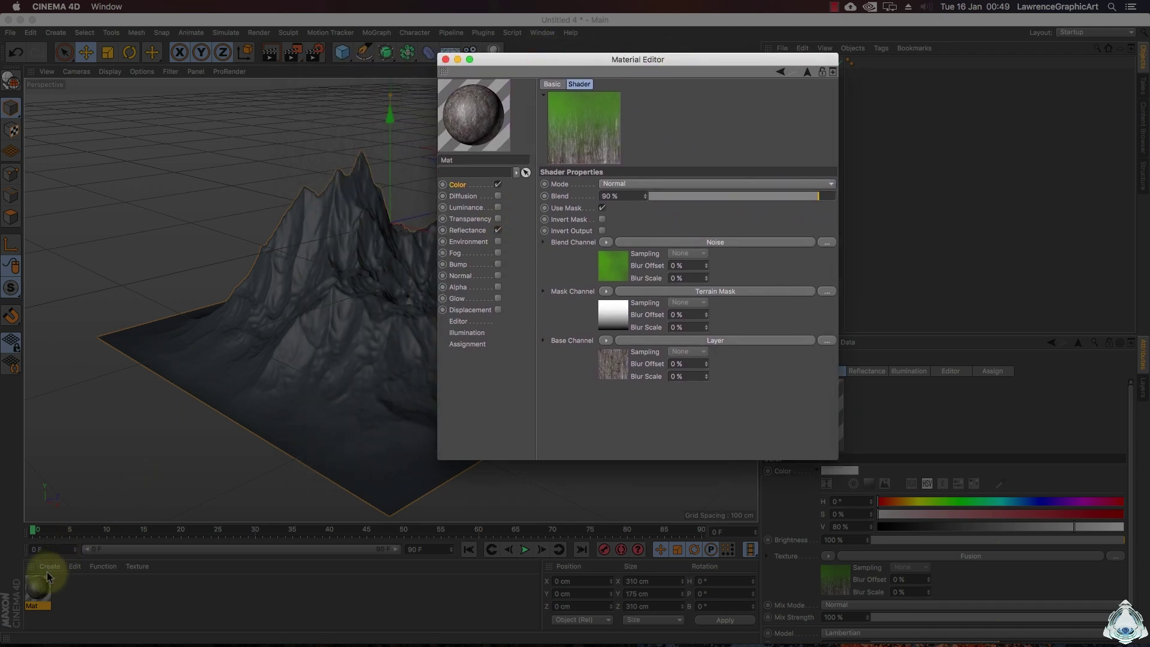
left_click_drag(40, 588, 321, 368)
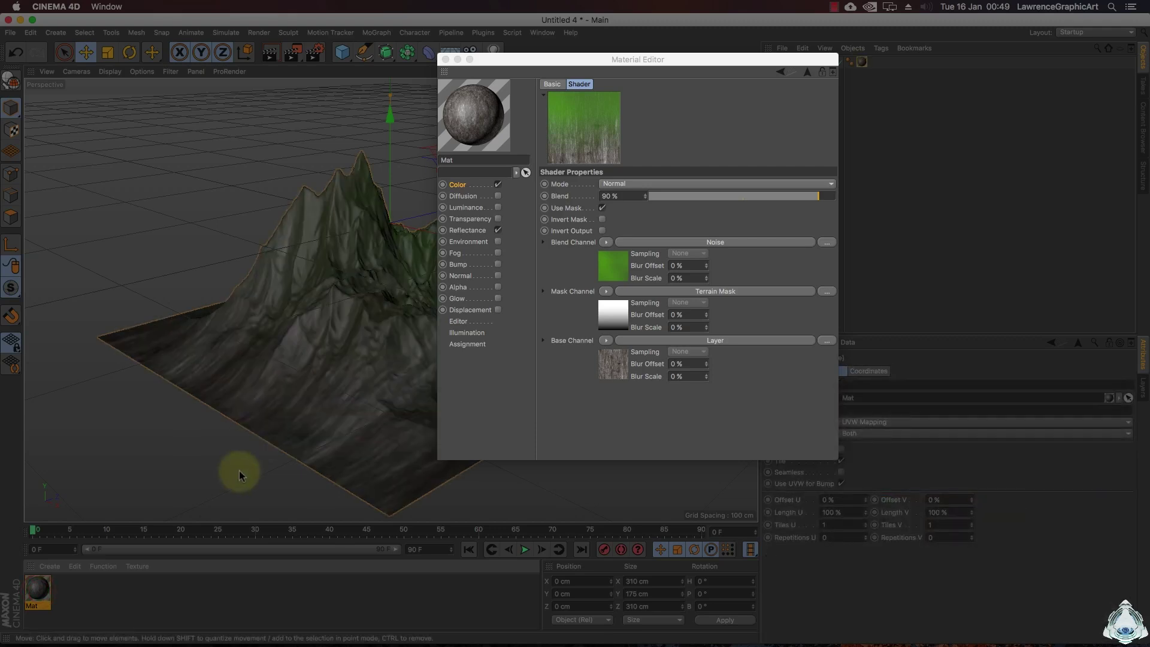
left_click_drag(637, 61, 806, 69)
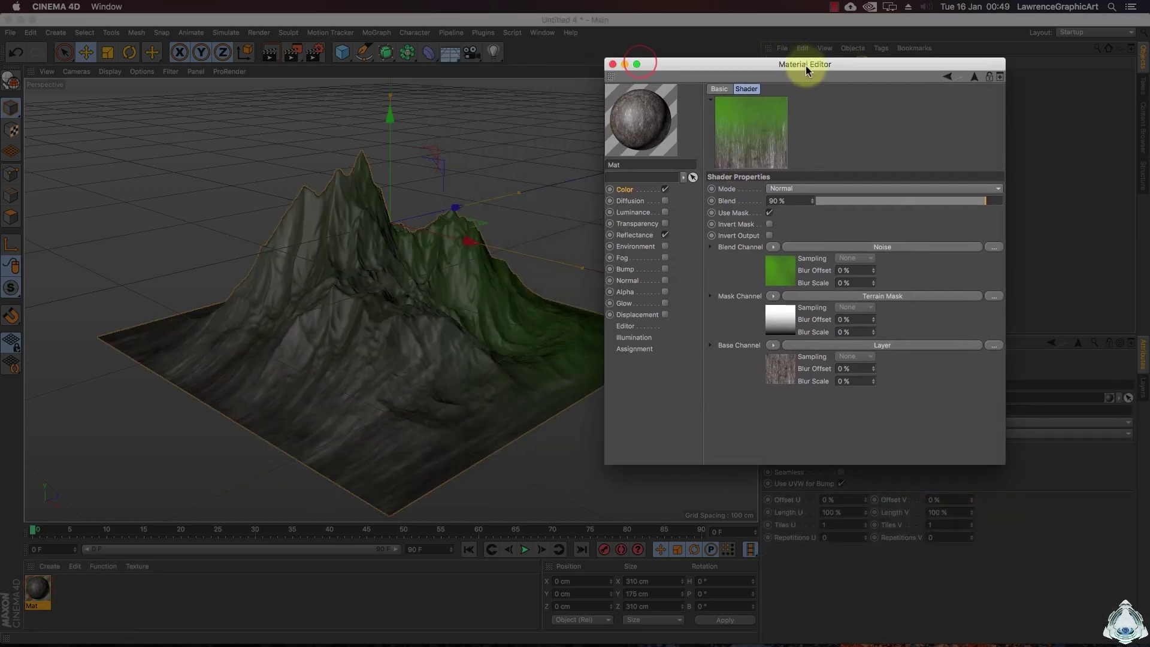
left_click(271, 52)
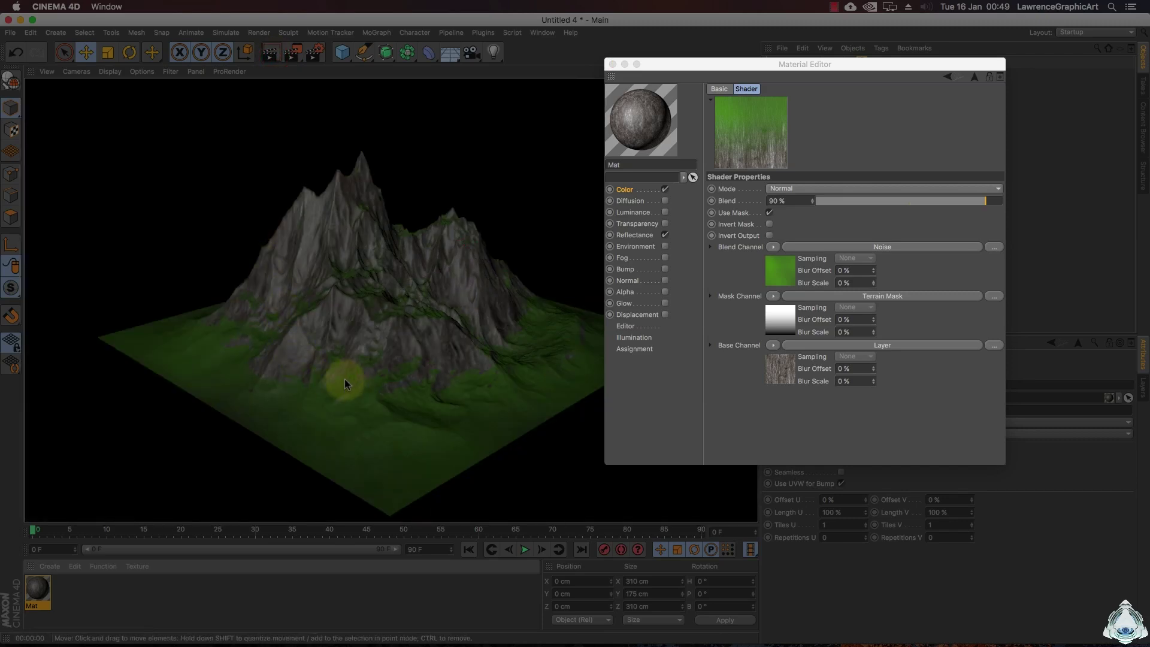
left_click(352, 382)
scroll(350, 379, "up", 2)
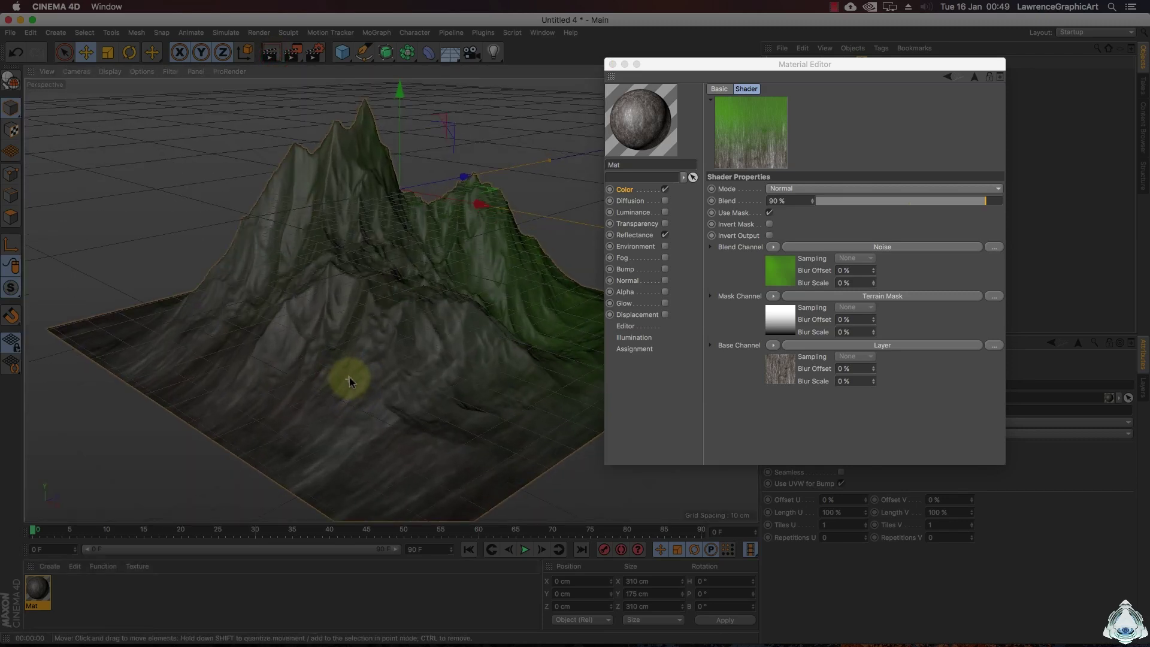
Step: Copy the Fusion shader from the Color channel's texture and disable the material's Reflectance channel
left_click_drag(721, 65, 563, 58)
left_click(467, 183)
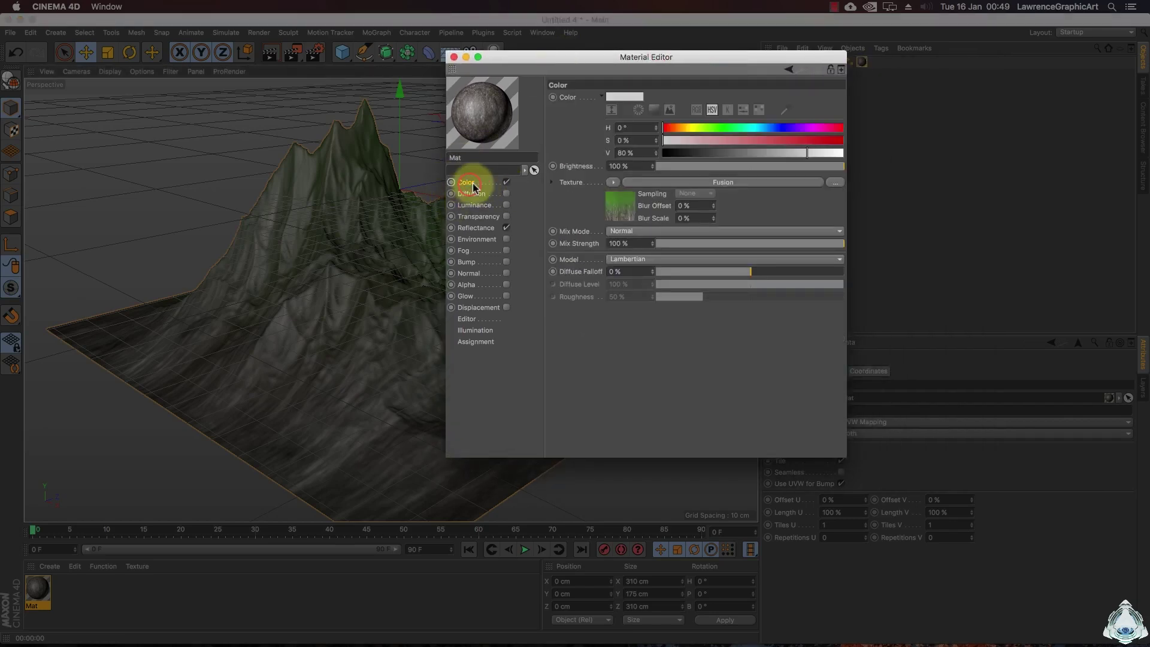
right_click(567, 184)
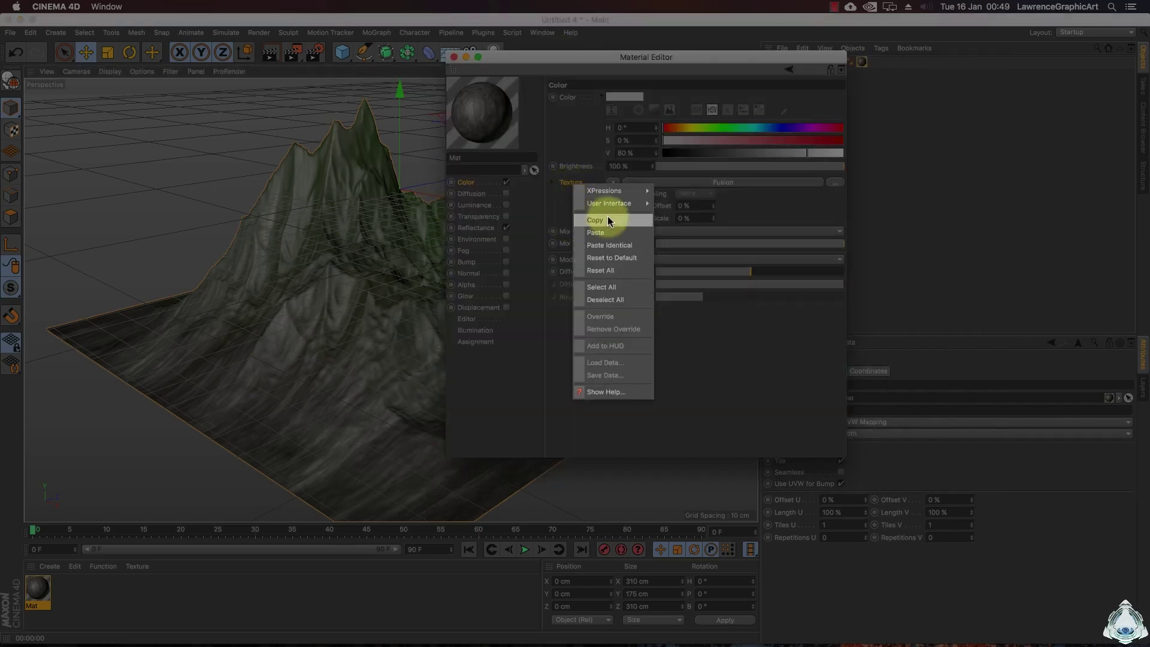
left_click(620, 222)
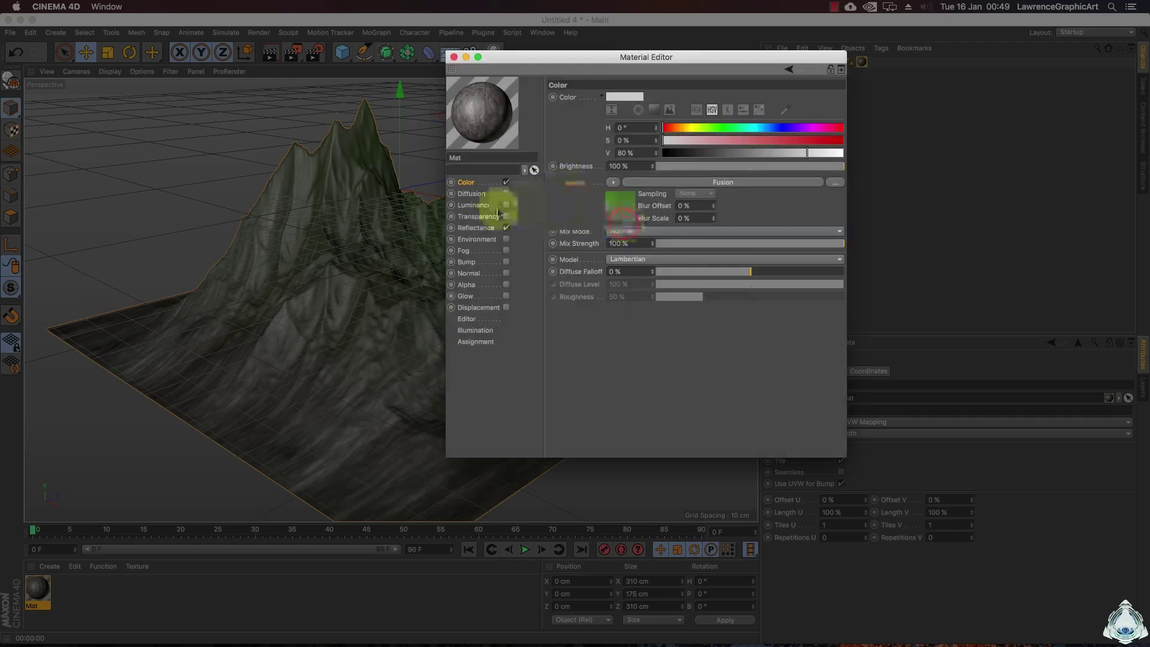
left_click(506, 228)
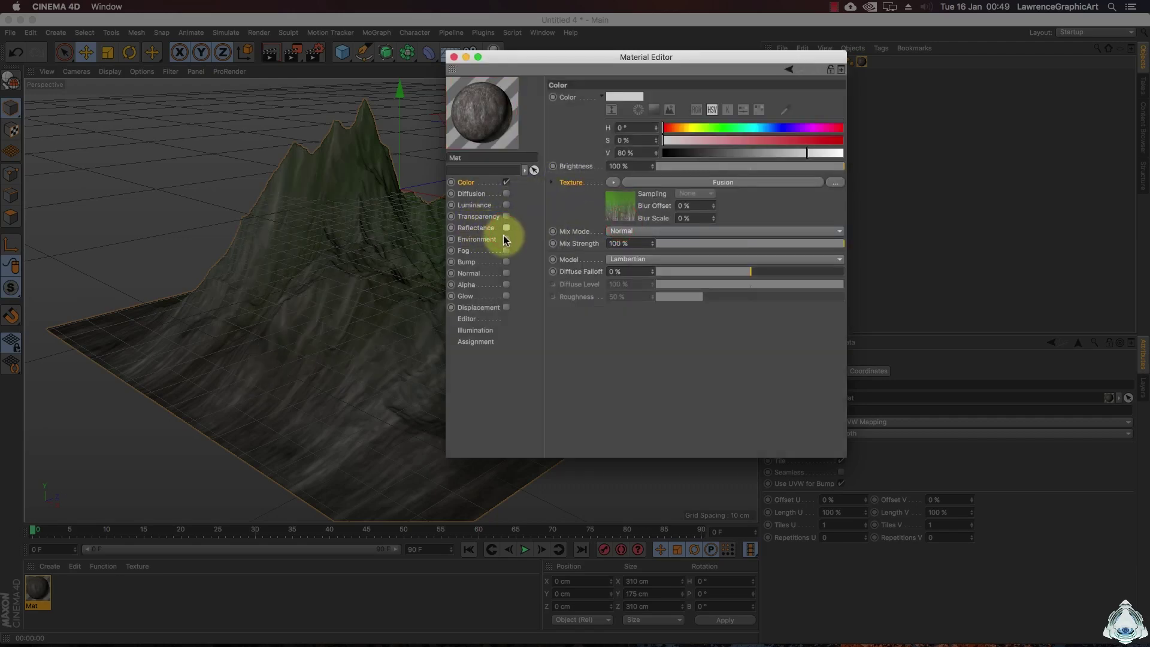
Step: Enable the Bump channel with the copied Fusion shader pasted as its texture, and set its Strength to 50%
left_click(506, 262)
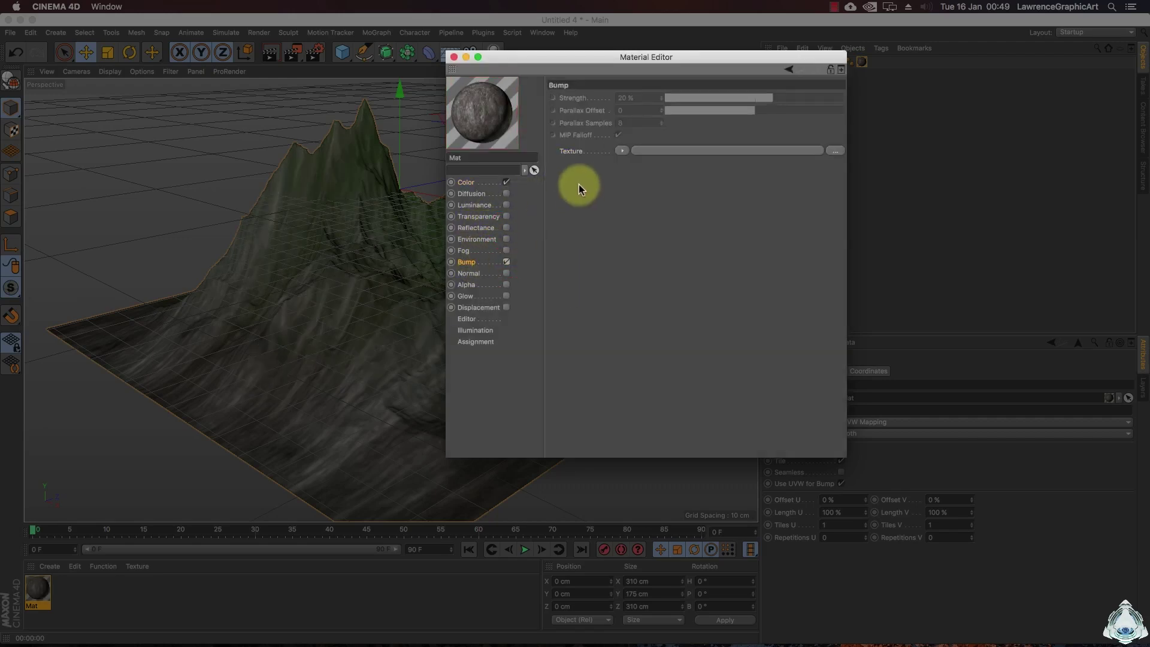
right_click(572, 154)
left_click(588, 202)
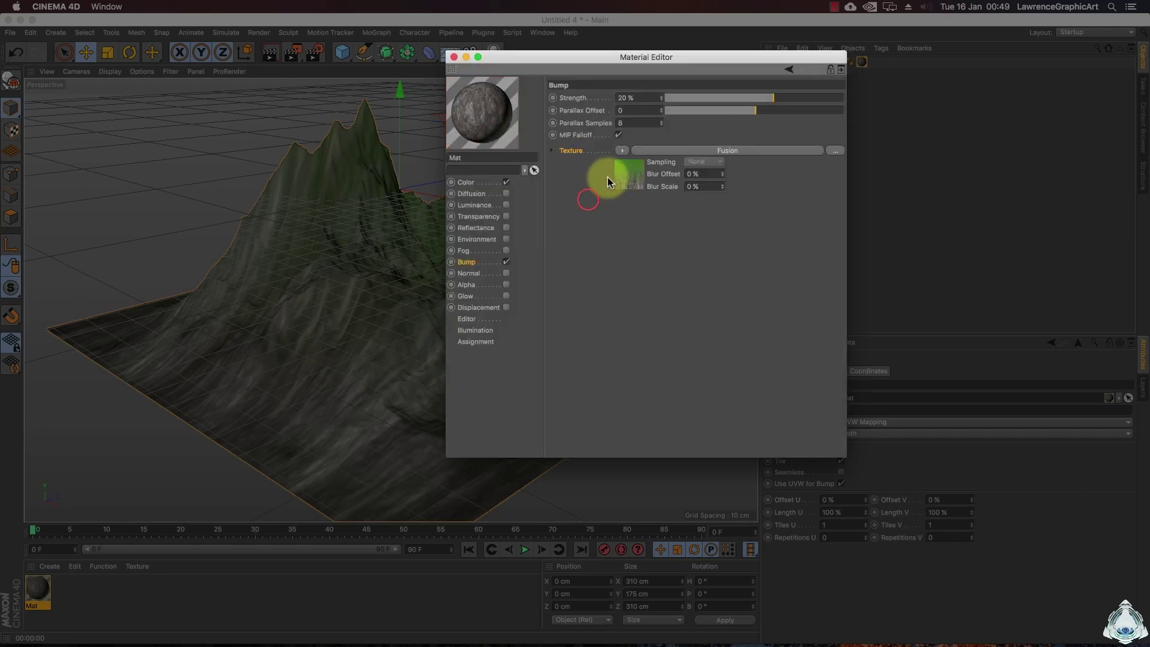
left_click_drag(660, 99, 639, 98)
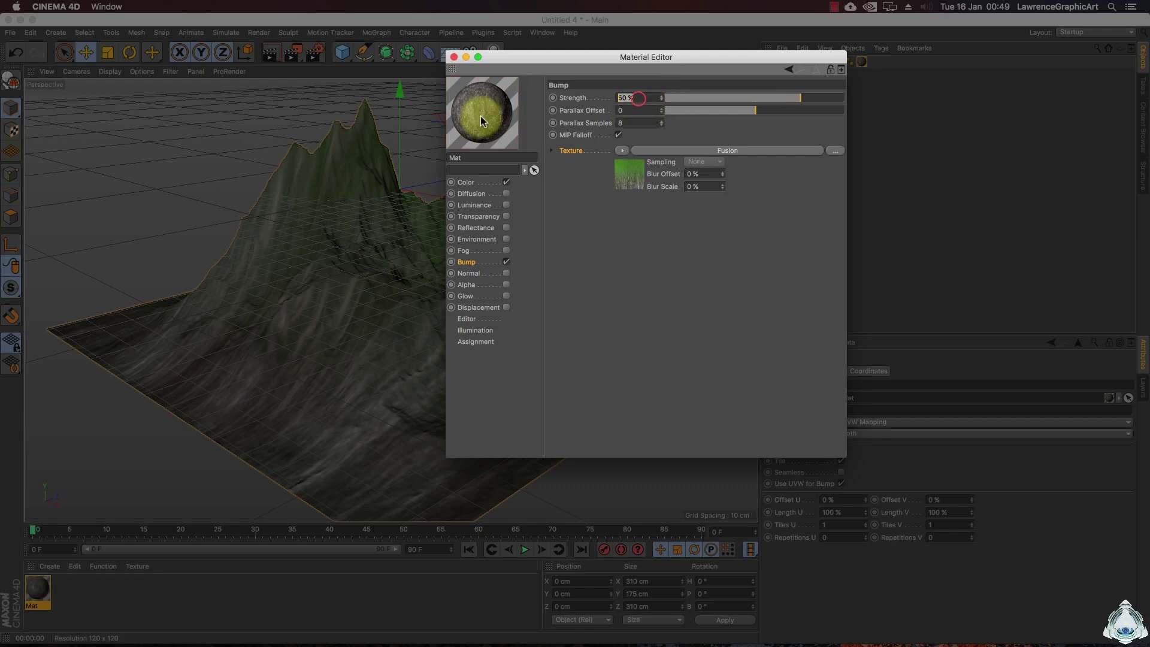
Step: In the Bump channel's Fusion shader, change Color 1 of the blend Noise from green to pure white
left_click(624, 180)
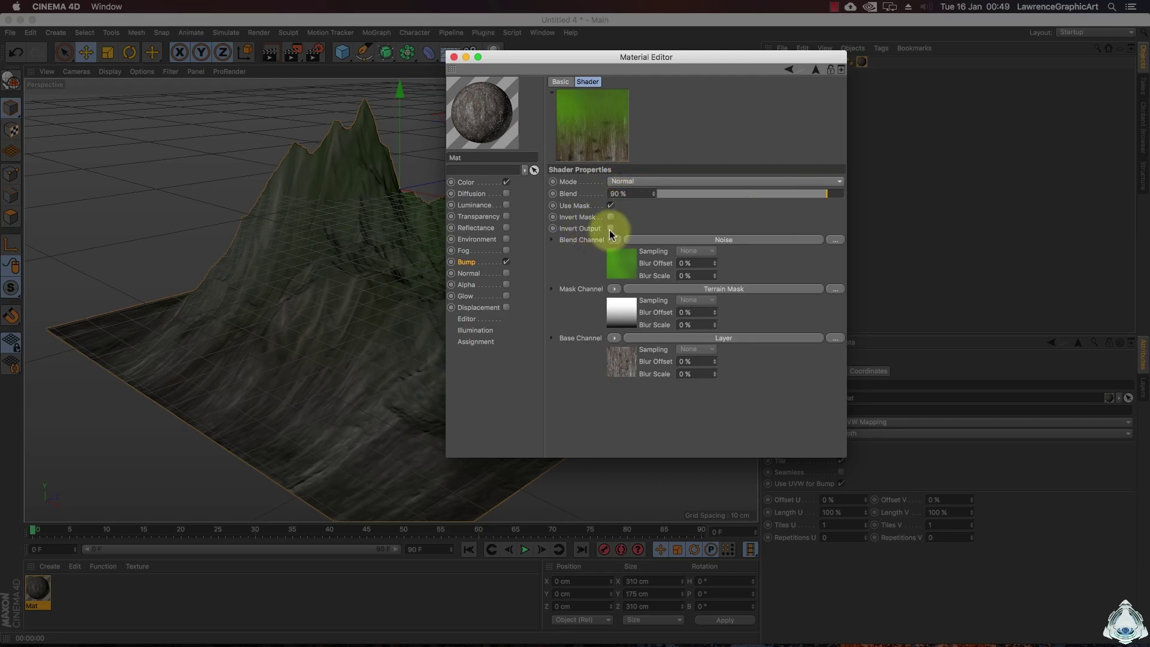
left_click(621, 261)
left_click(637, 185)
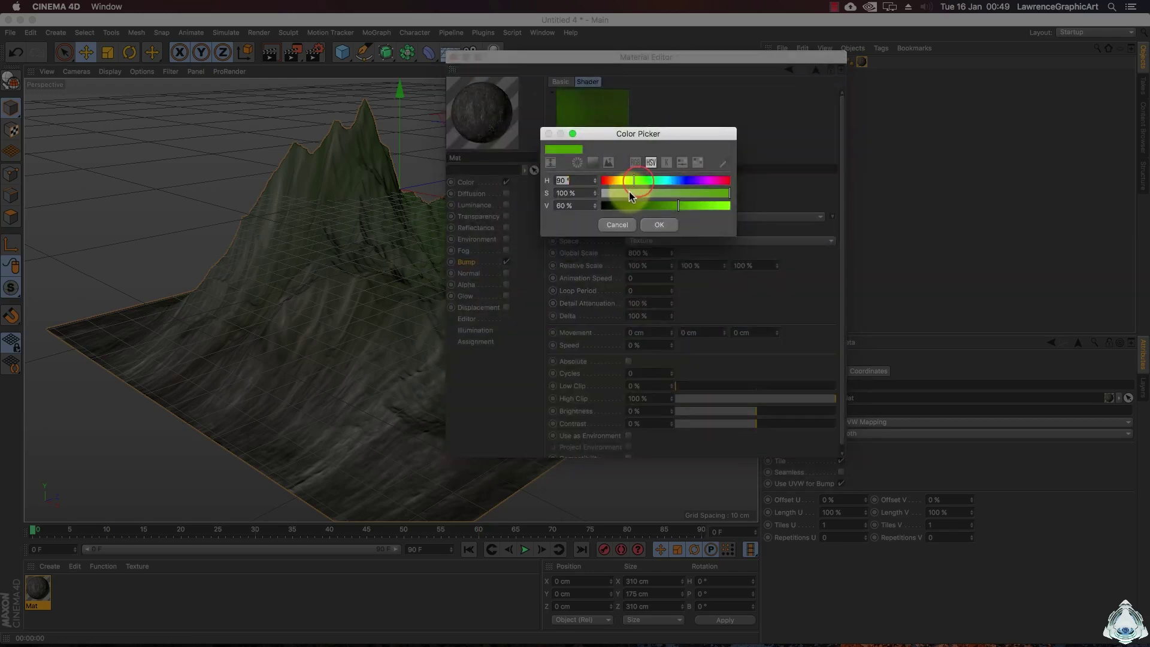
left_click_drag(629, 195, 602, 194)
left_click_drag(710, 205, 765, 206)
left_click(664, 225)
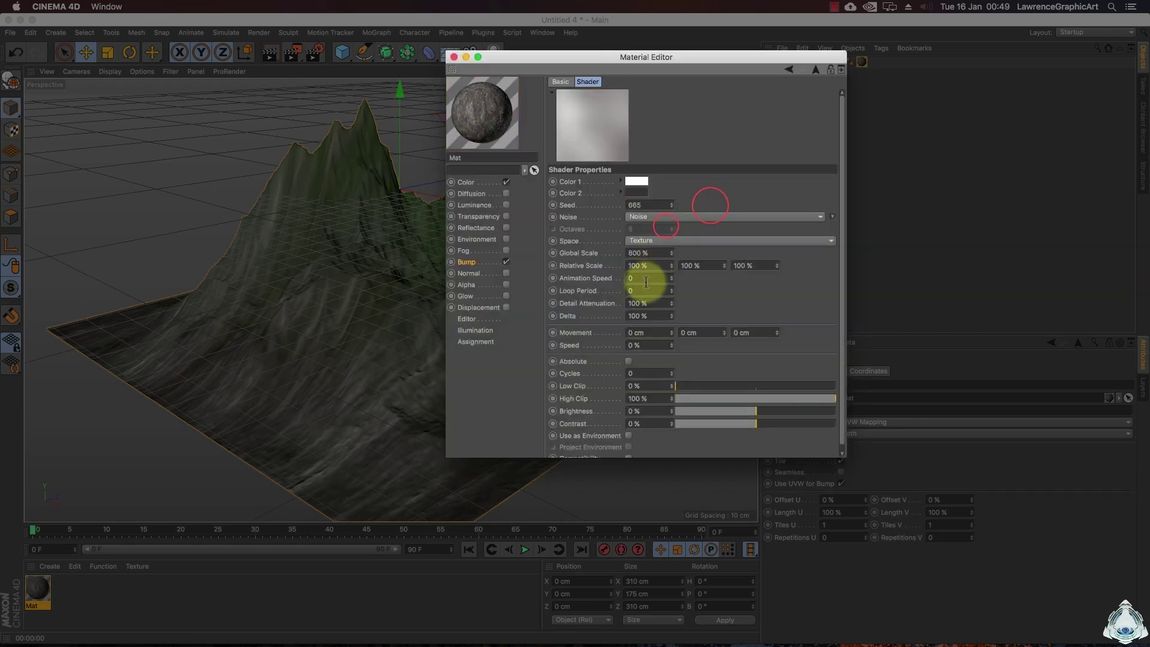
left_click(815, 70)
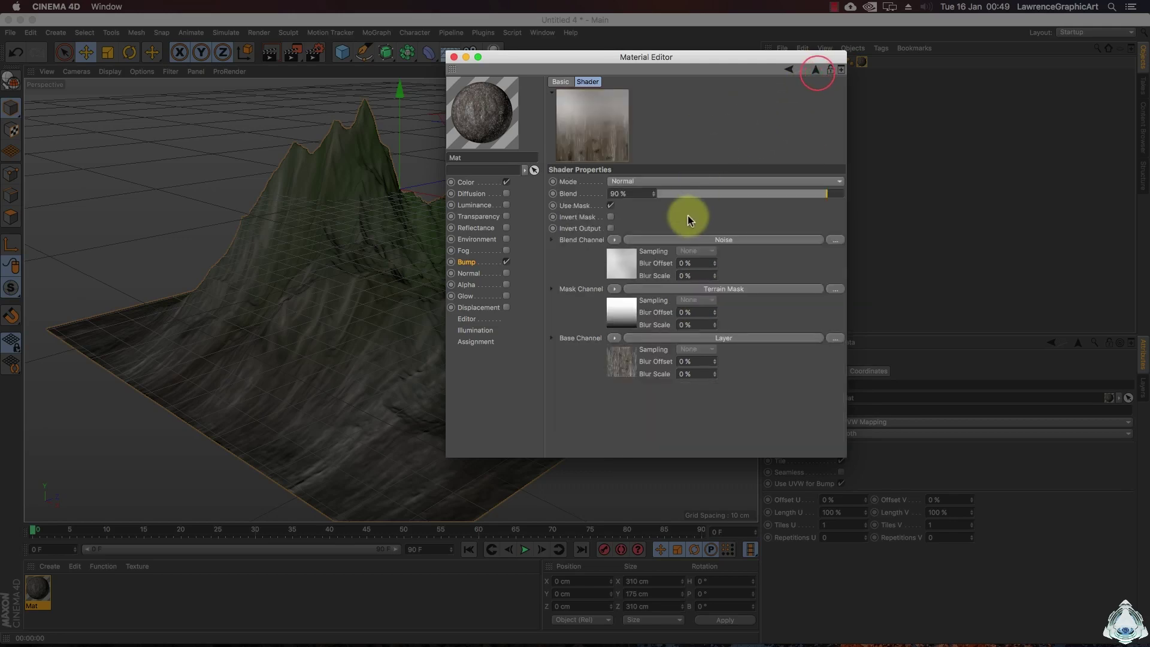
Step: Open the second Noise in the Bump Fusion's base Layer shader and set its Color 1 to pure white
left_click(623, 360)
left_click(595, 226)
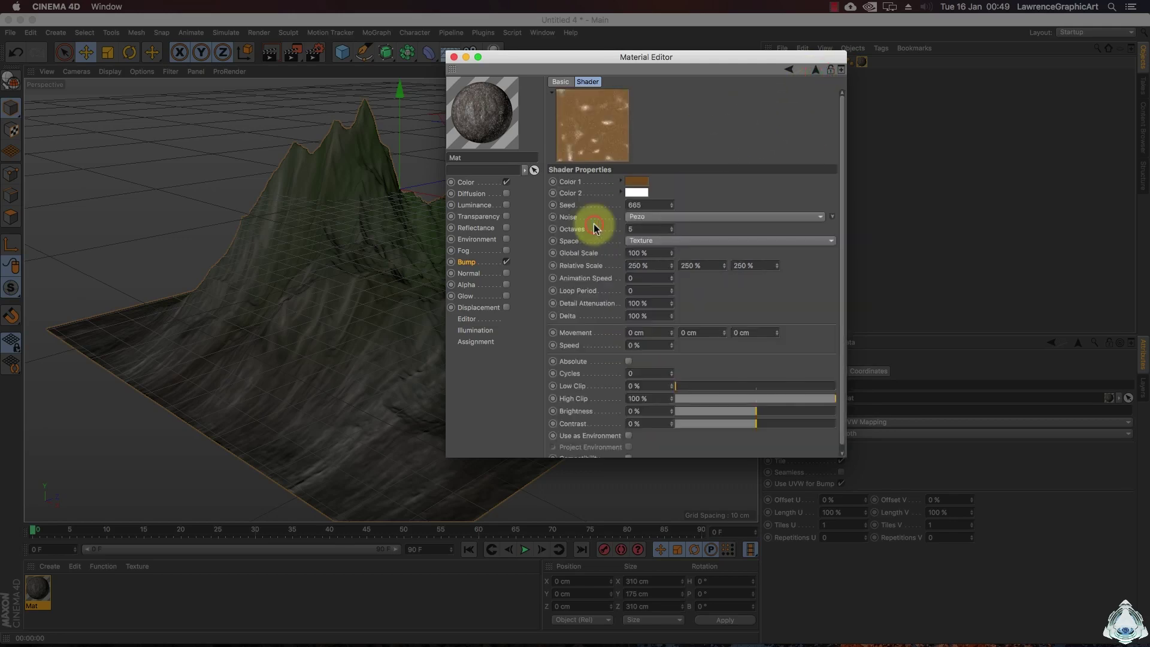
left_click(644, 182)
left_click_drag(670, 180, 605, 183)
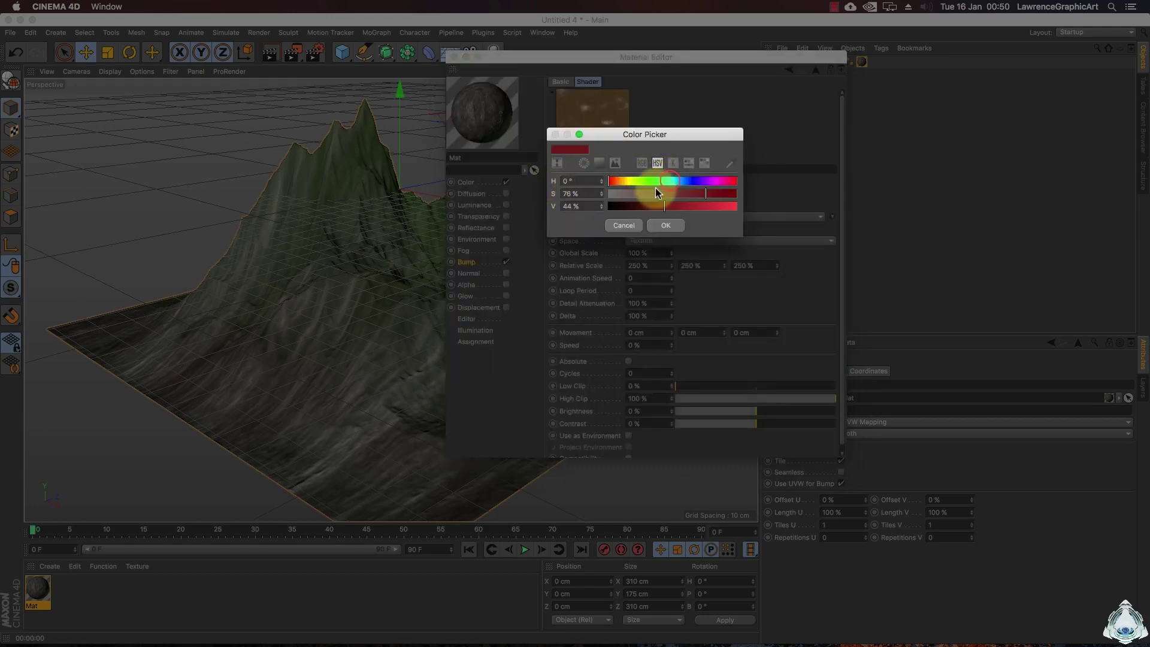
left_click_drag(711, 195, 740, 211)
left_click_drag(627, 196, 608, 193)
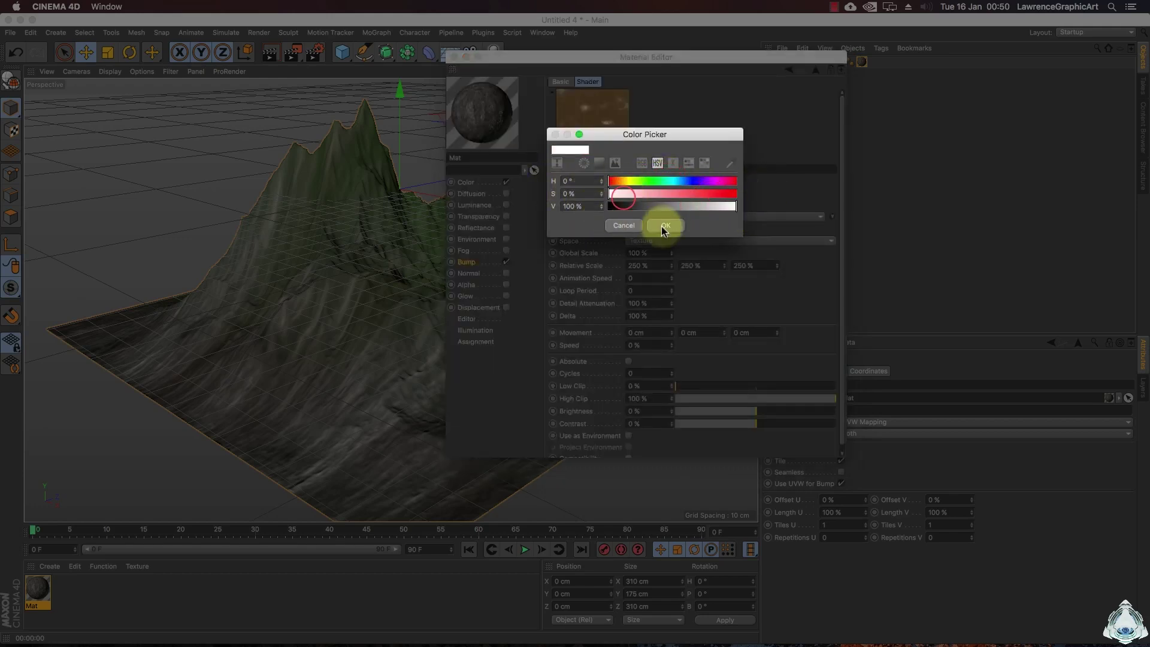
left_click(663, 226)
Step: Set the second bump Noise's Color 2 to a mid grey and return to the Layer shader
left_click(643, 194)
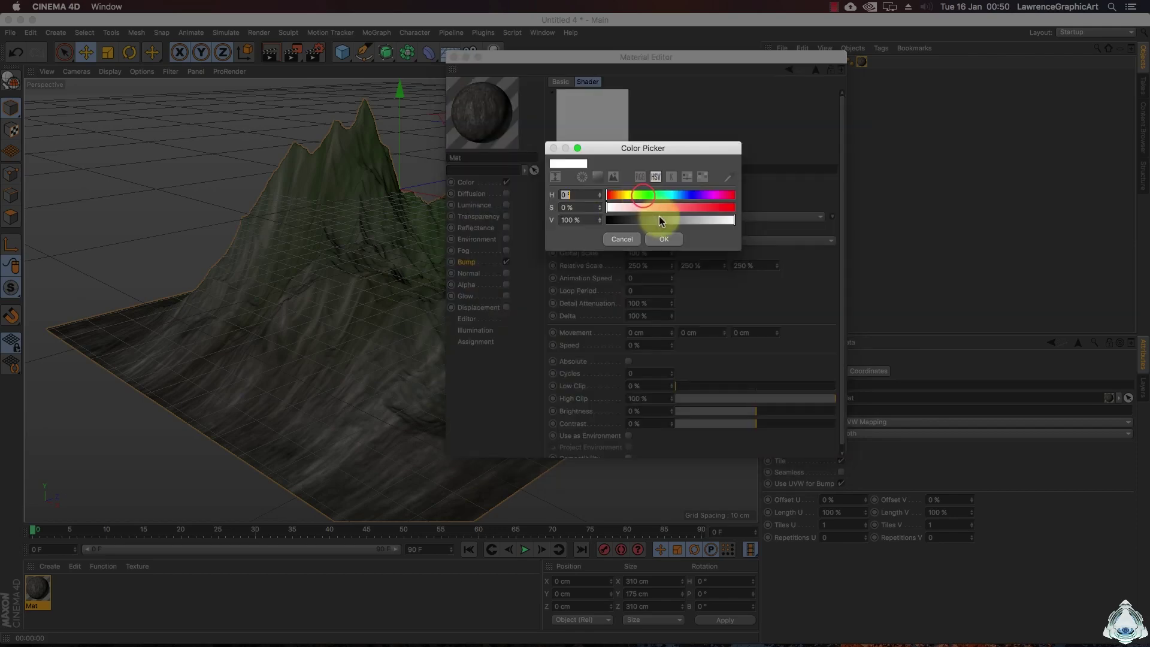
left_click(662, 220)
left_click(660, 239)
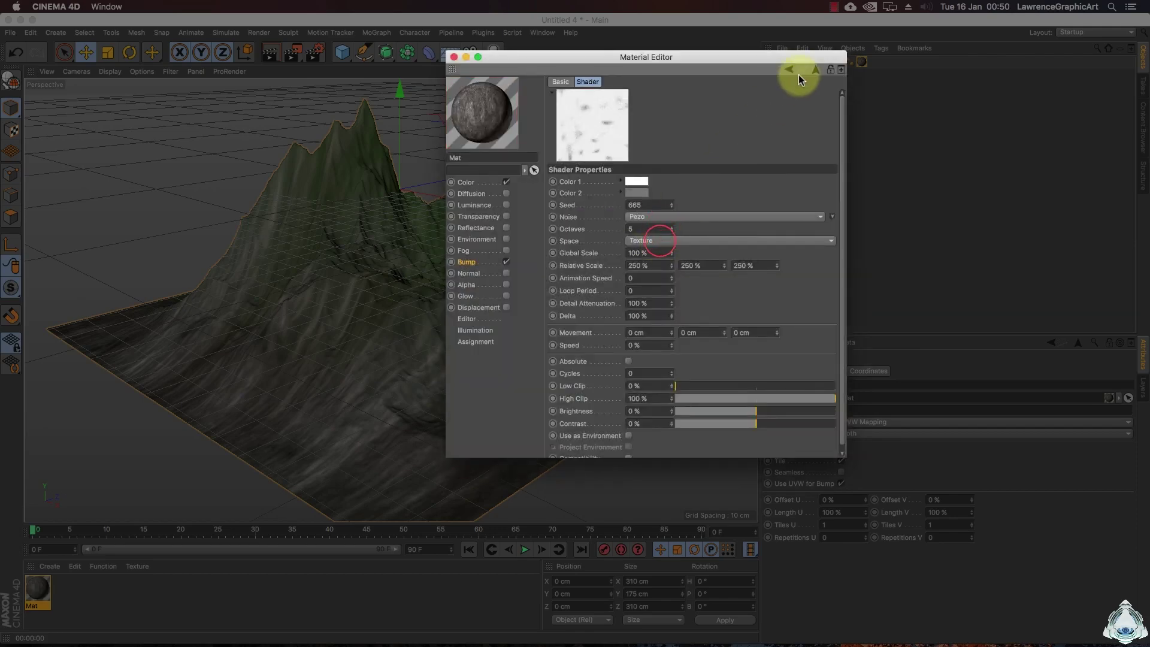
left_click(815, 69)
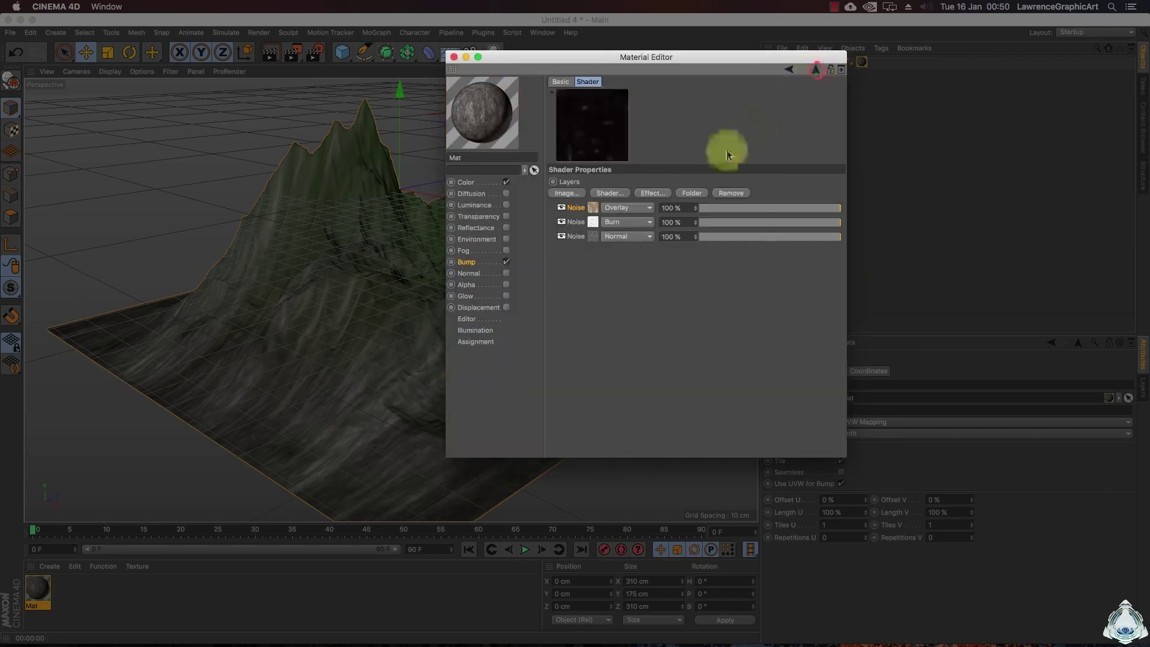
Step: Open the Overlay Noise in the Bump Fusion's Layer shader and set its Color 1 to pure white
left_click(592, 222)
left_click(640, 182)
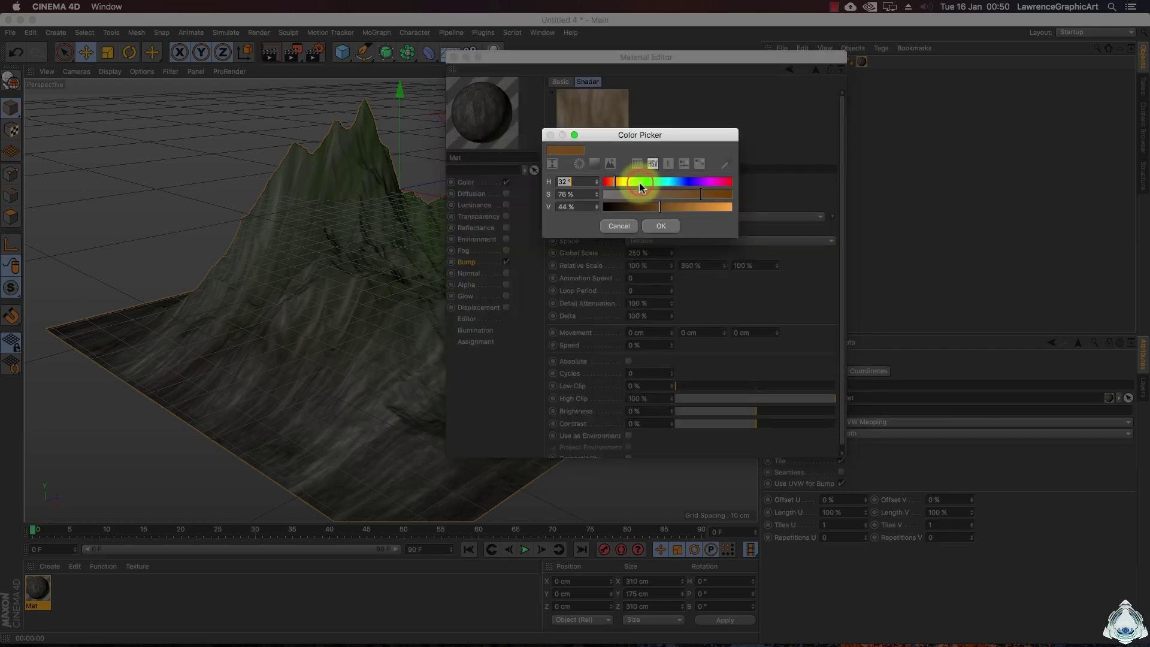
left_click_drag(640, 182, 586, 193)
left_click_drag(700, 206, 767, 206)
left_click(663, 227)
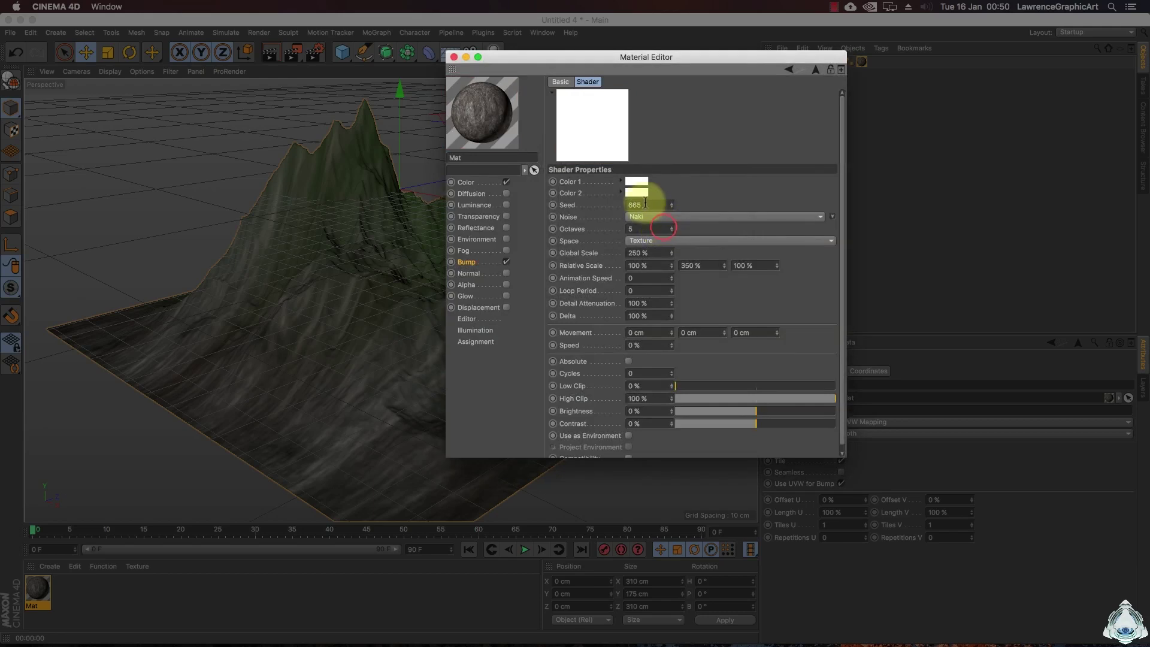
Step: Set the Overlay Noise's Color 2 to a dark grey and return to the Layer shader
left_click(642, 196)
left_click(635, 220)
left_click(664, 240)
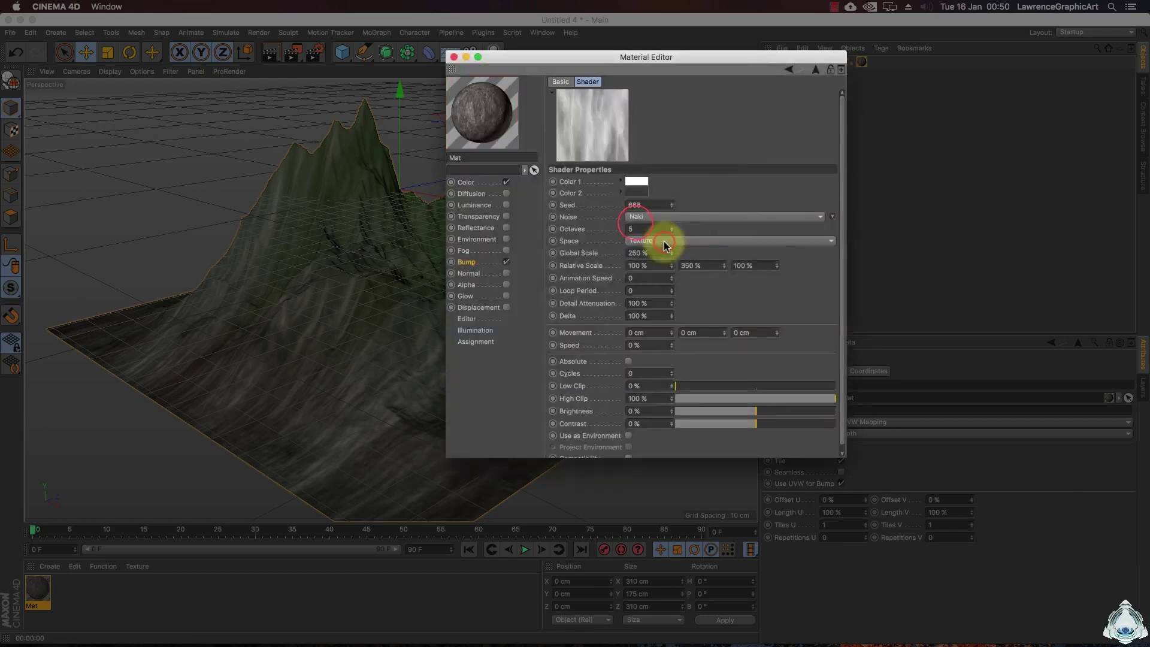
left_click(817, 69)
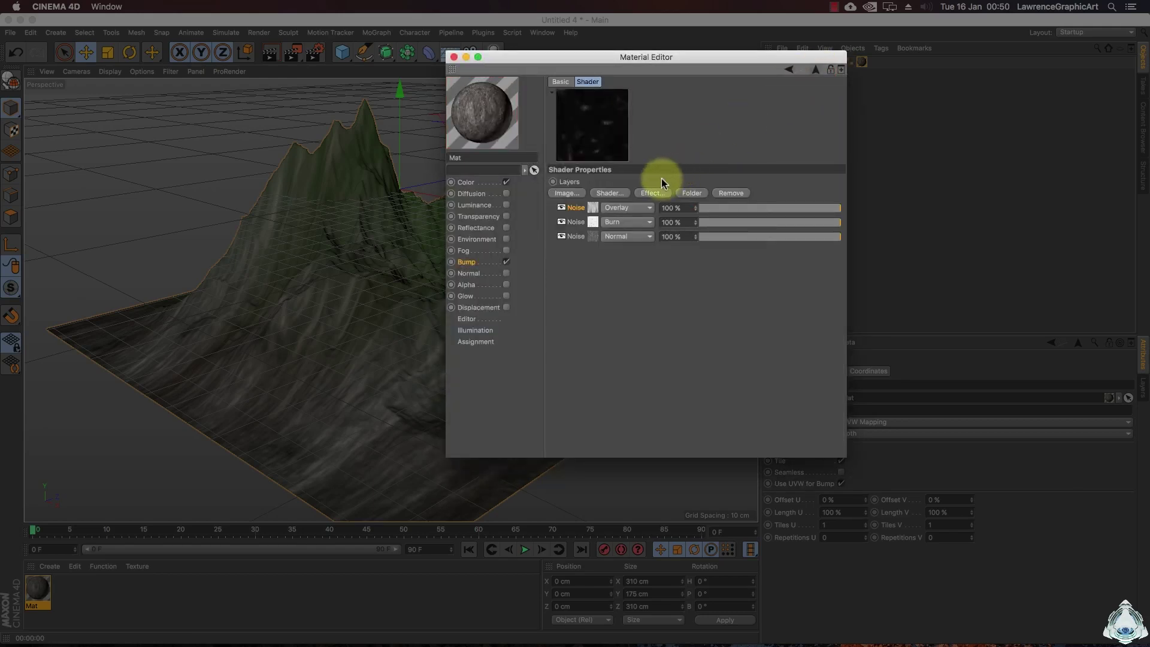
Step: Open the Burn layer's Noise and set its Color 1 to a dark grey with 0% saturation and 21% value
left_click(595, 223)
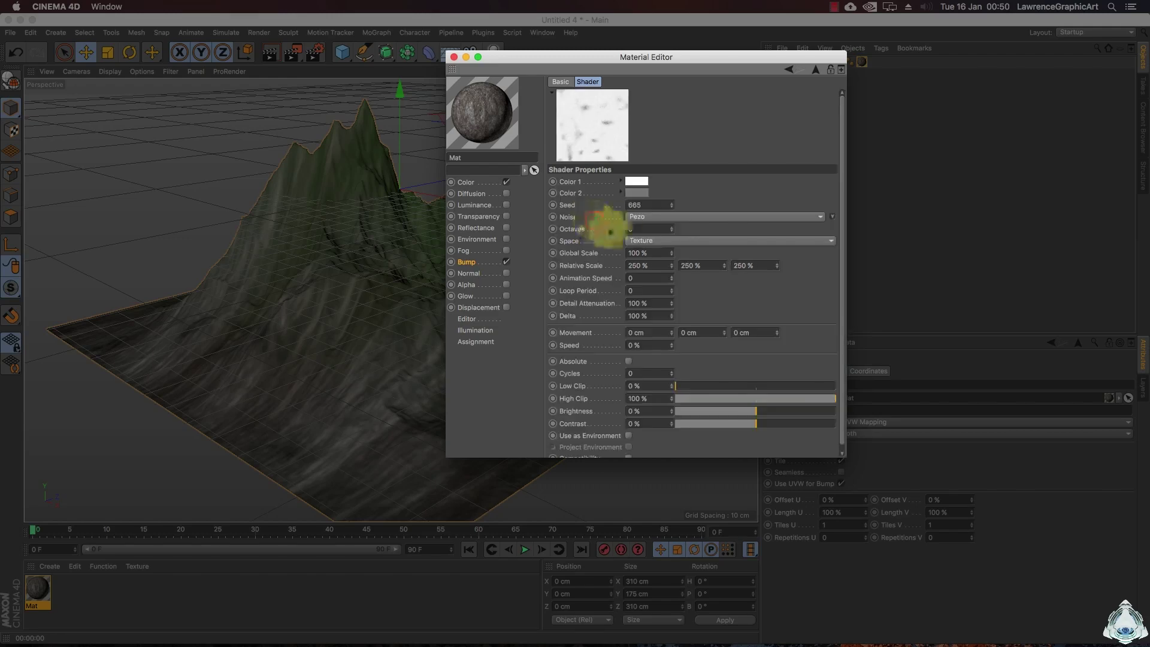
left_click(634, 181)
left_click(606, 193)
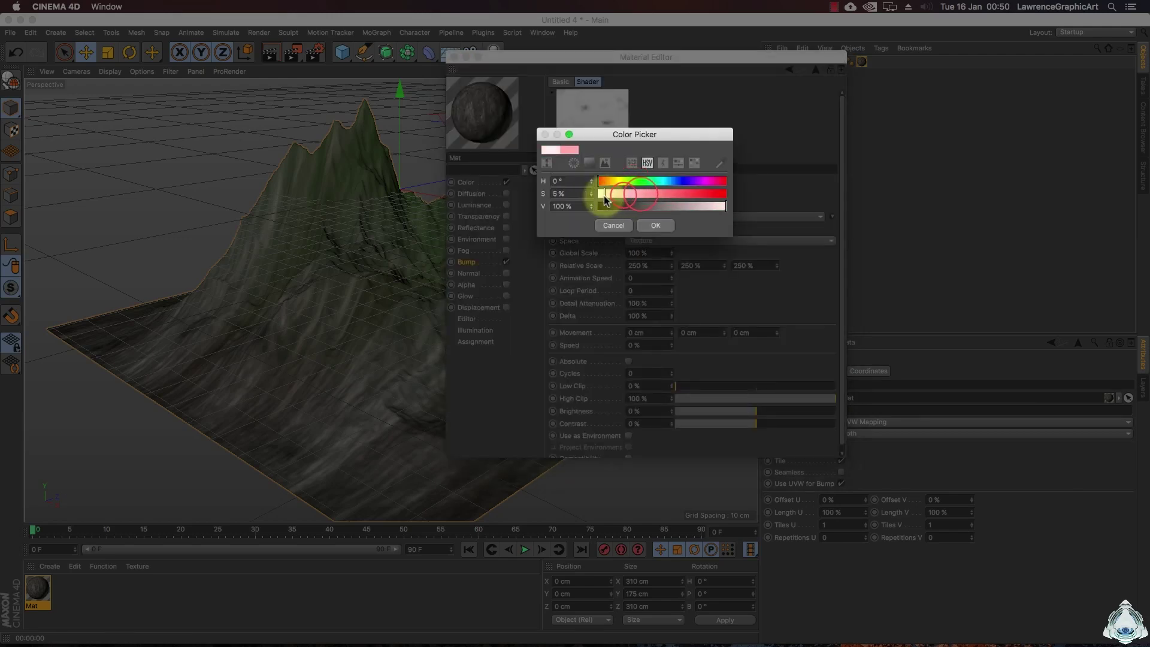
left_click(632, 206)
left_click(597, 194)
left_click(625, 206)
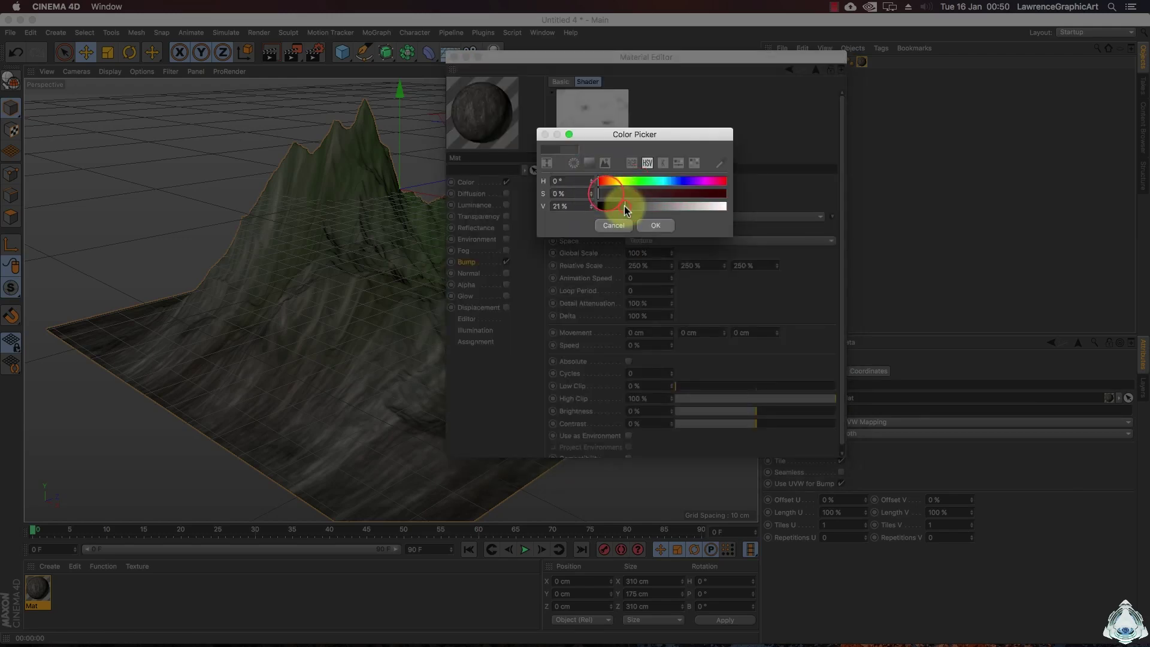
left_click(655, 227)
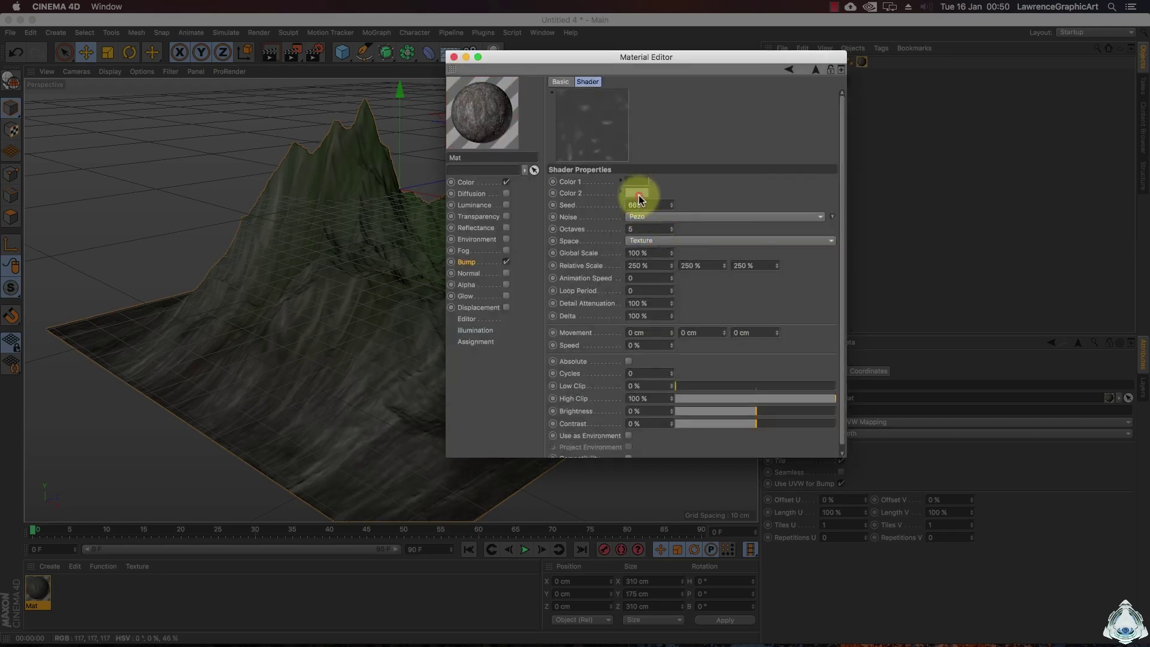
Step: Set the Burn Noise's Color 2 to a light grey and go back to the Layer shader
left_click(637, 196)
left_click(677, 221)
left_click(666, 239)
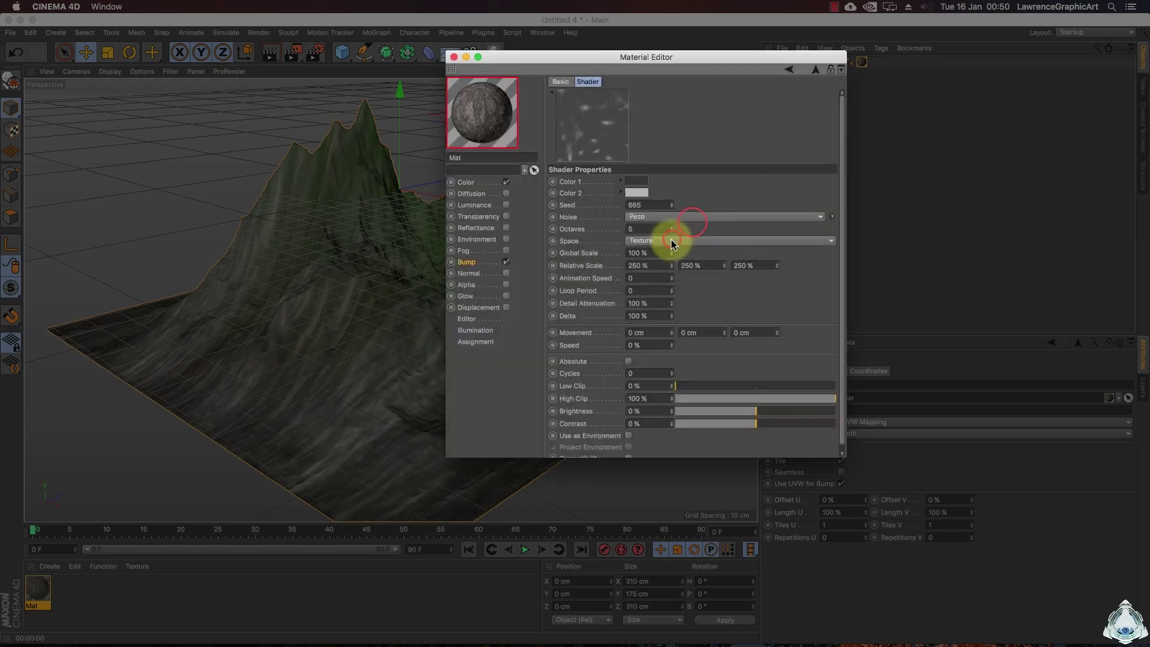
left_click(816, 70)
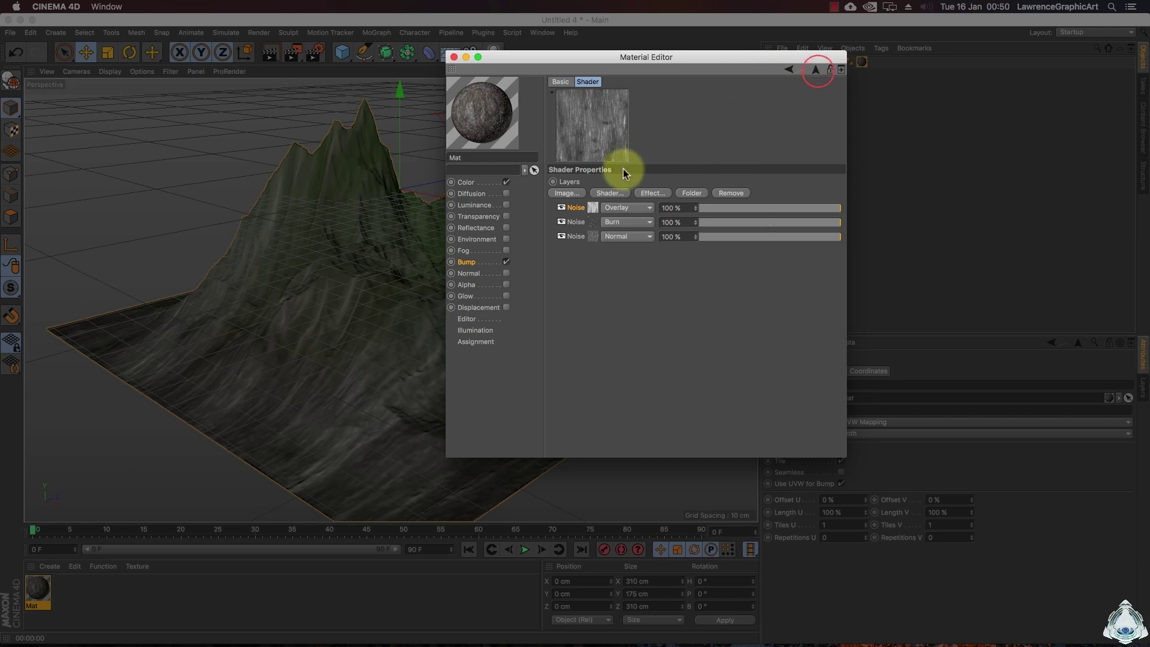
Step: Check the Burn and Normal Noise layers of the bump shader, and go back up to the Bump channel
left_click(594, 222)
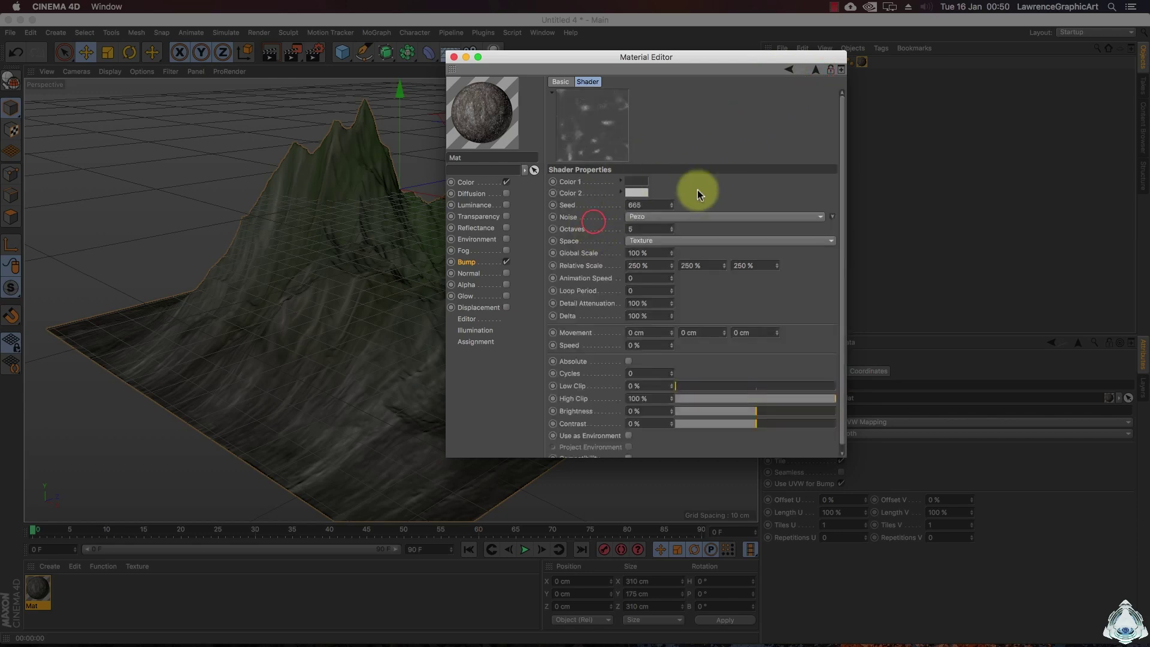
left_click(818, 68)
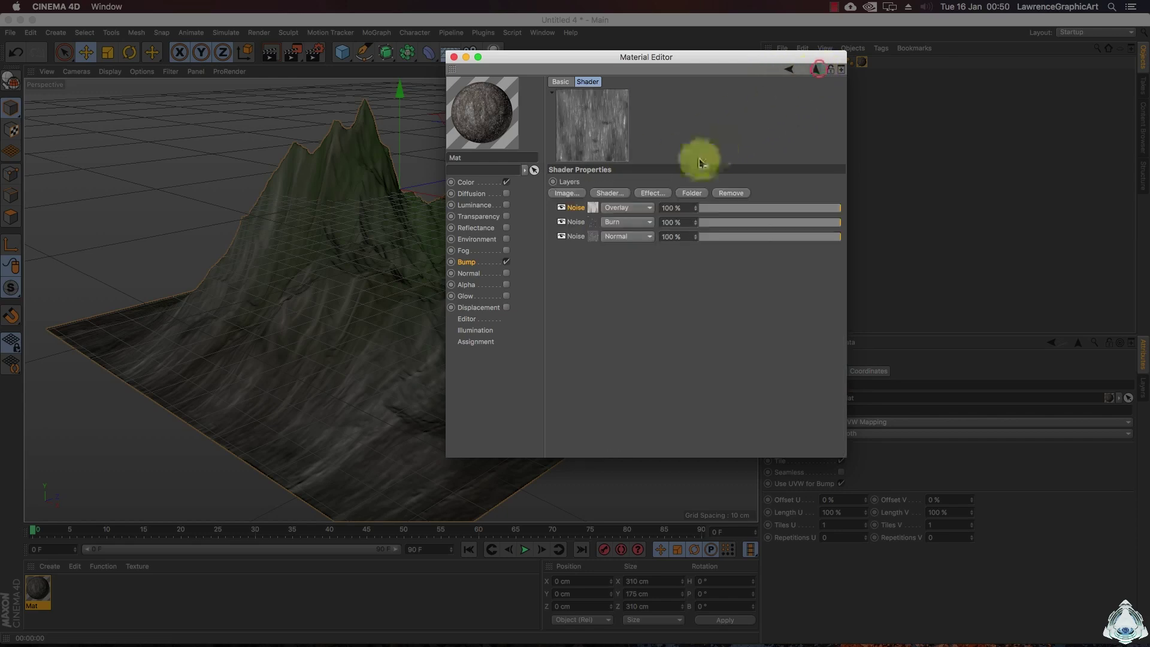
left_click(597, 237)
left_click(818, 70)
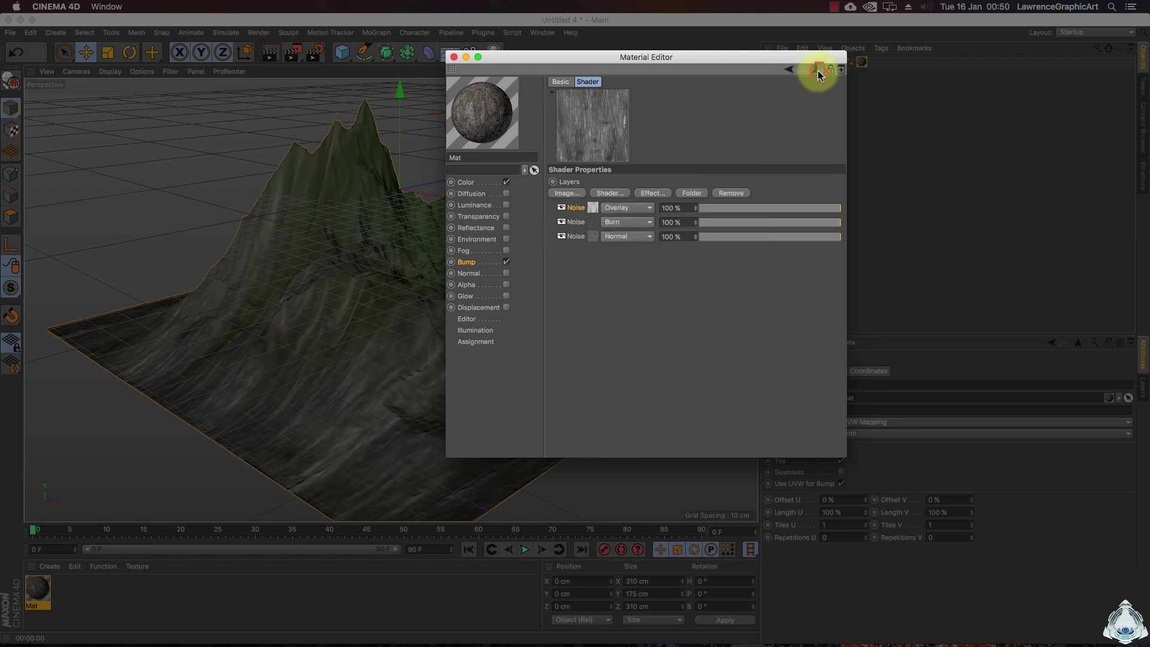
left_click(813, 71)
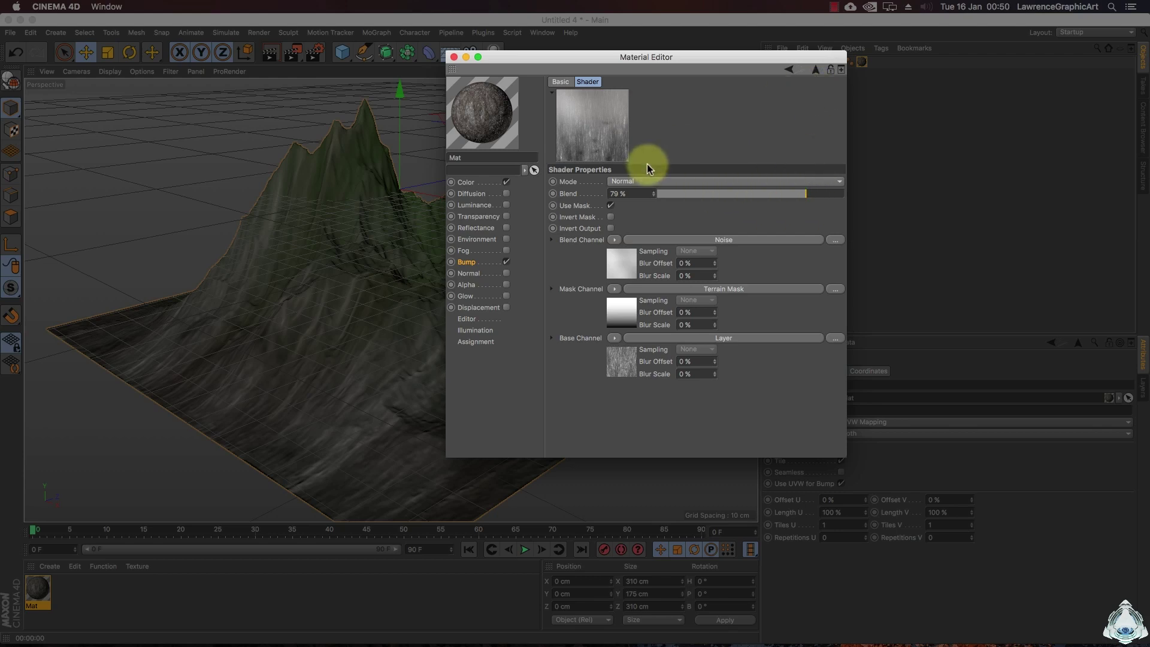
left_click(812, 70)
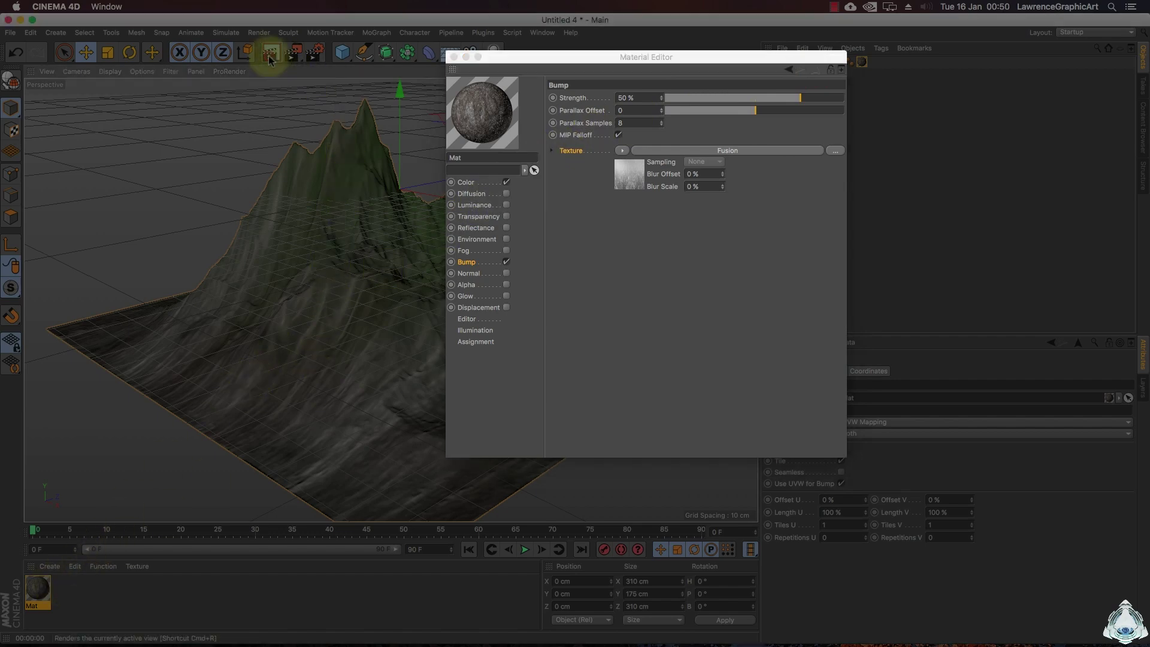
Step: Render the perspective view and move the Material Editor aside to examine the bump on the mountain
left_click(300, 357)
key("ctrl+r")
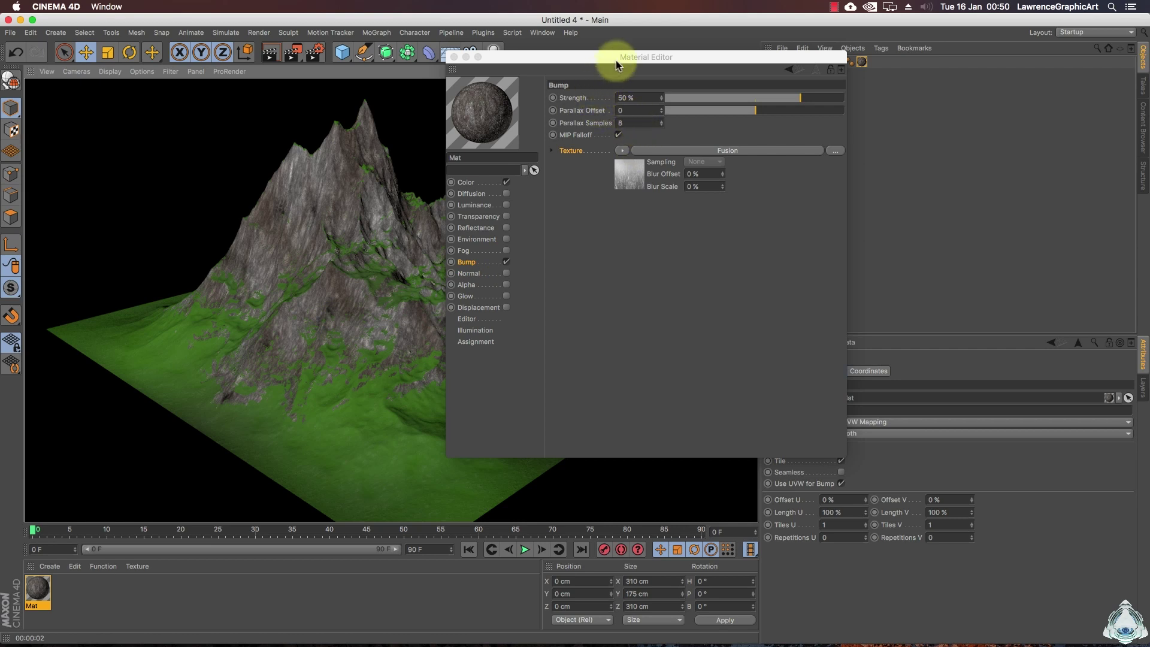
left_click_drag(611, 56, 837, 70)
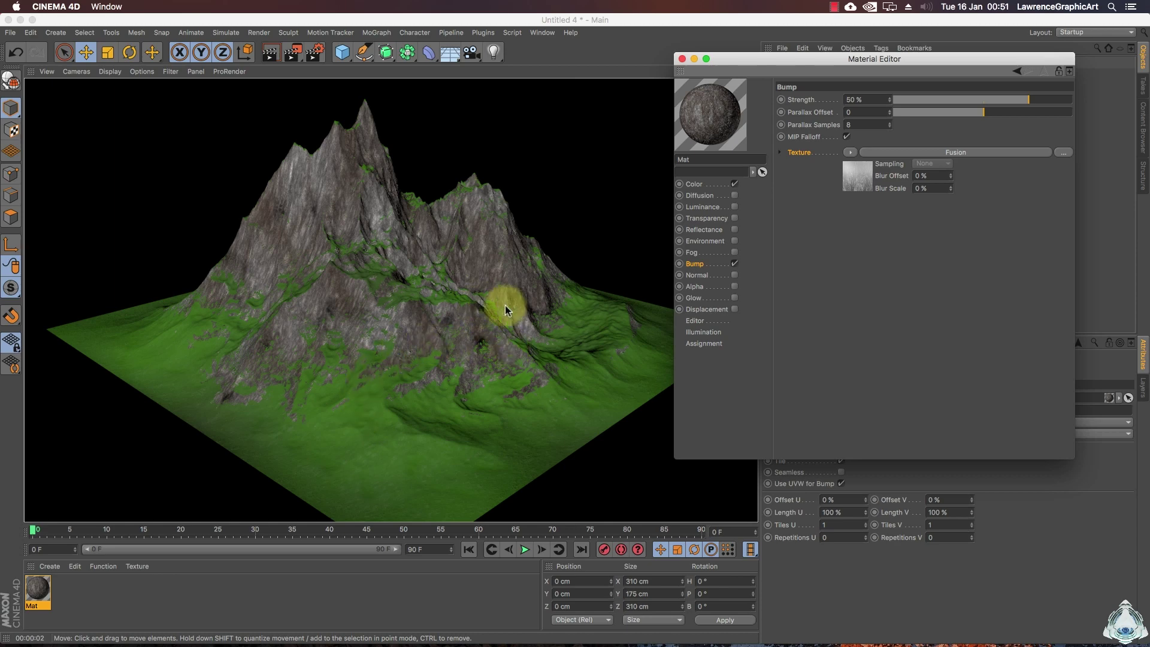
left_click(391, 291)
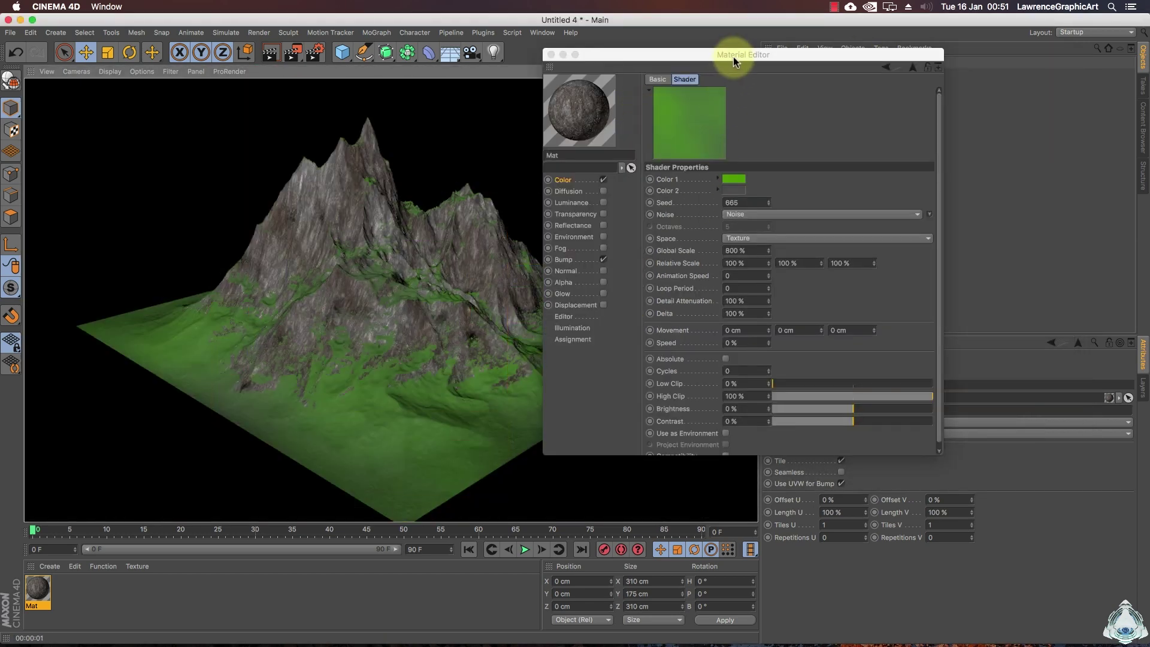
Step: Raise the material's Bump Strength to 70% and render the perspective view again
left_click_drag(733, 57, 879, 49)
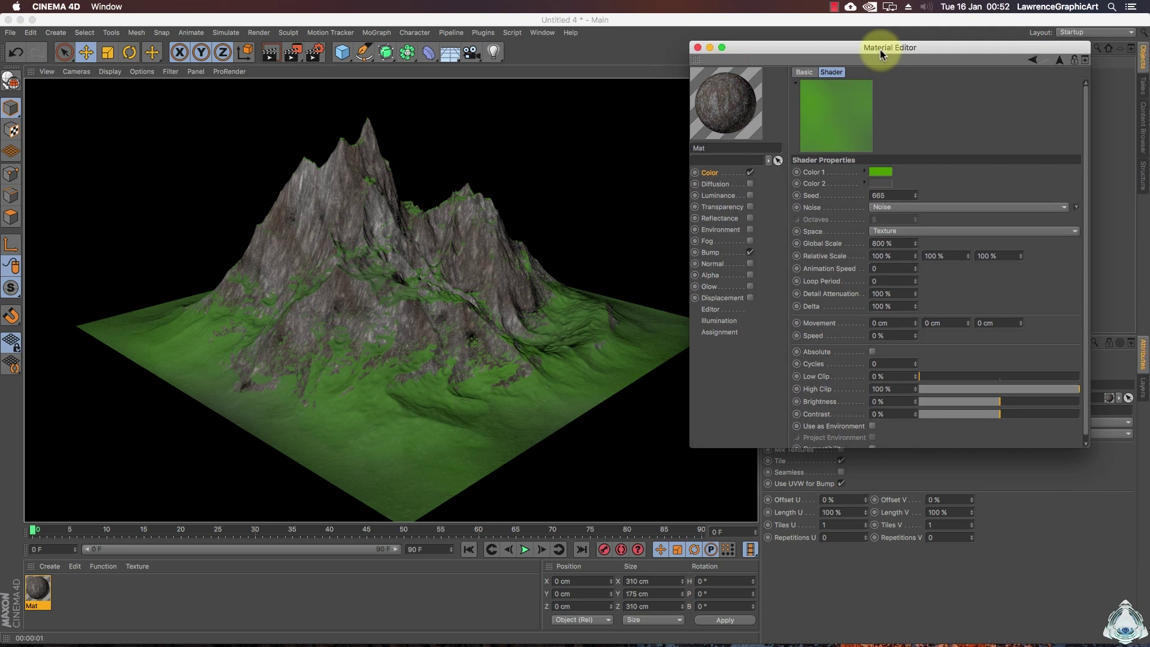
left_click_drag(879, 50, 879, 49)
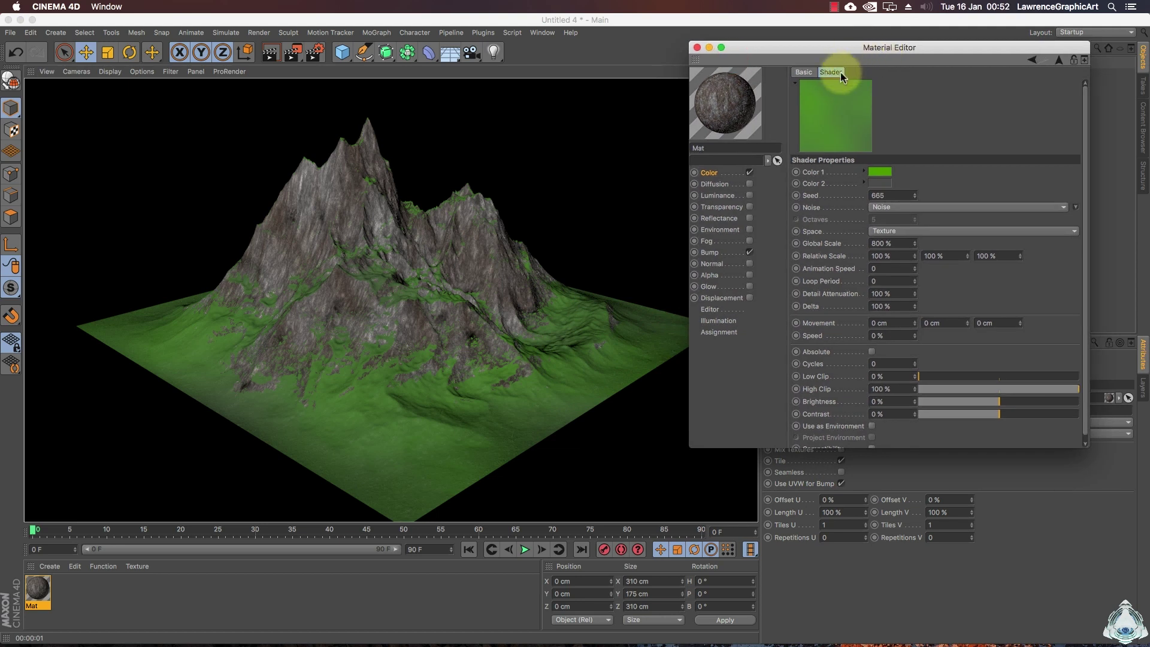
left_click(713, 252)
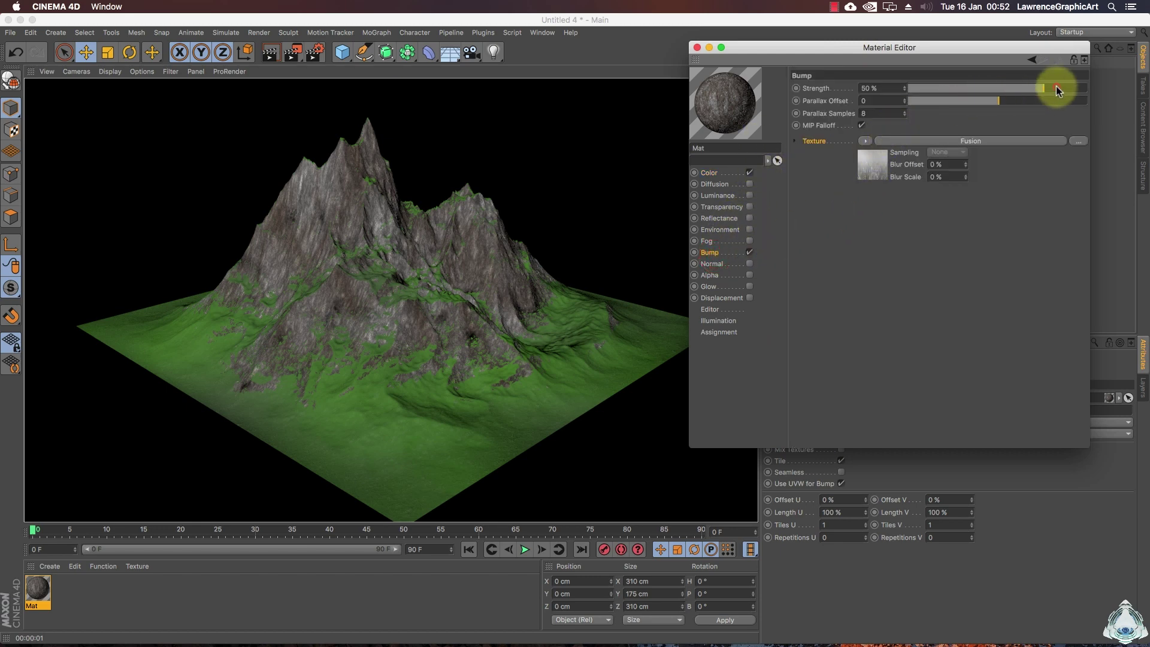
left_click_drag(1055, 87, 1061, 90)
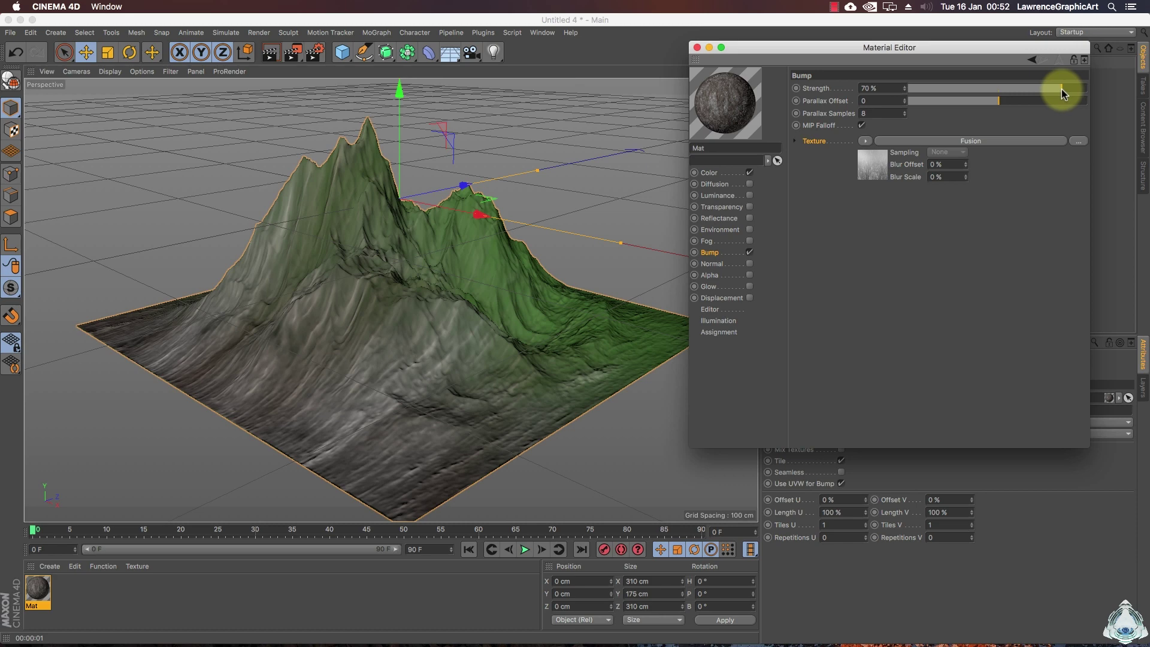
left_click(270, 53)
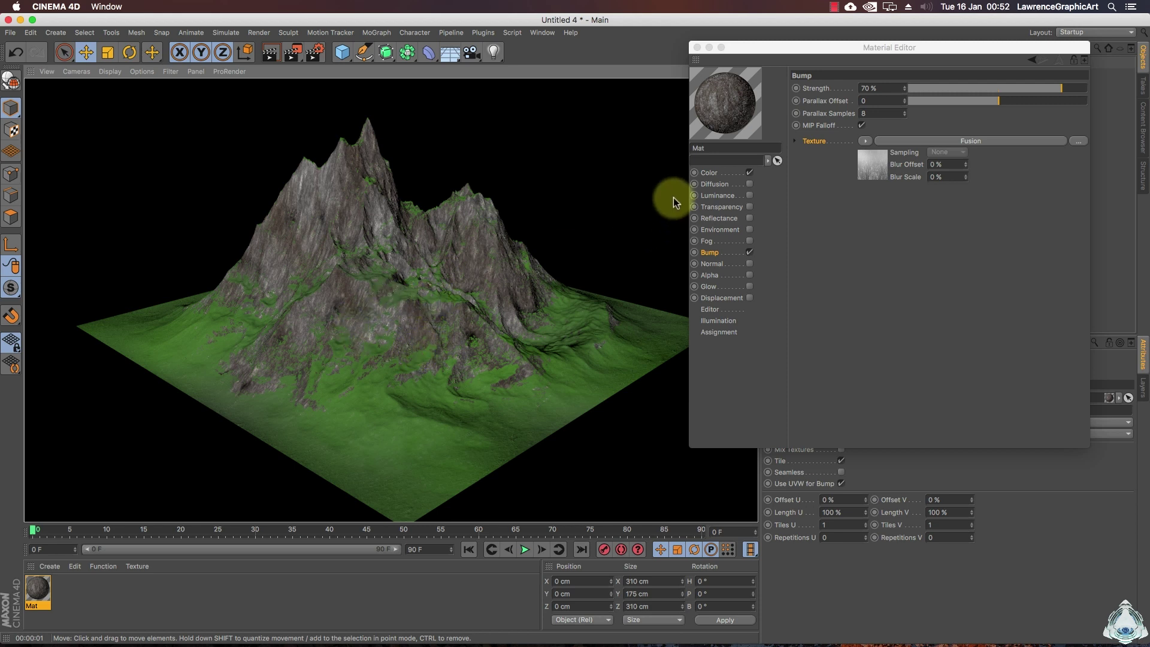
Step: Review the Fusion shader in the Color channel and close the Material Editor
left_click_drag(750, 51, 648, 57)
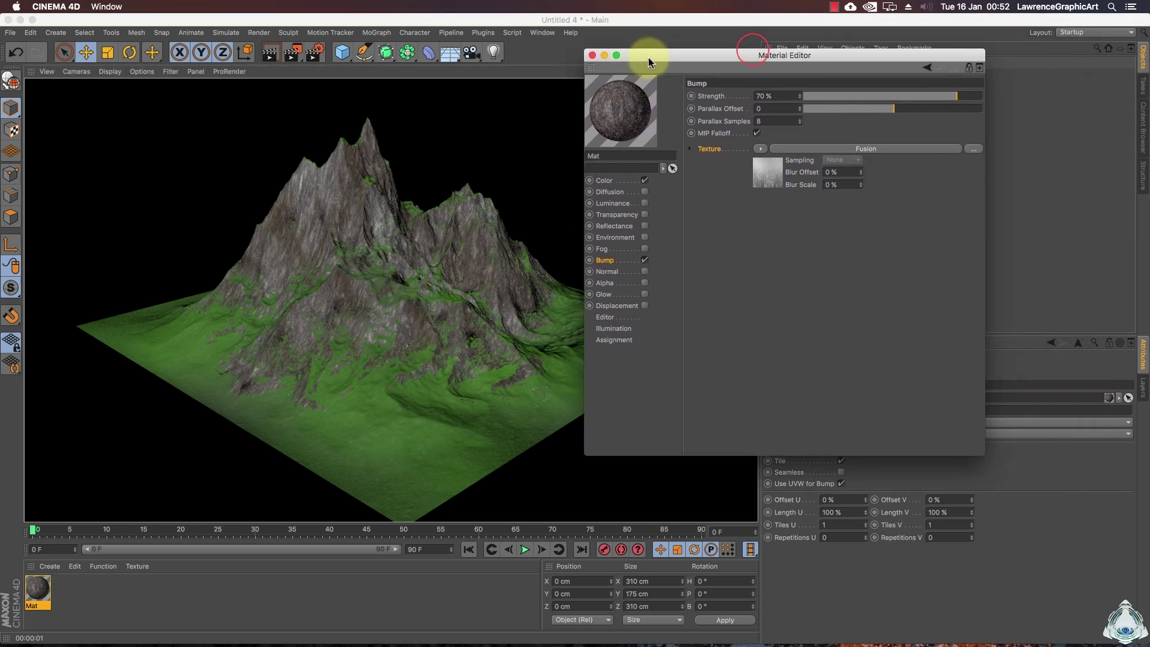
left_click(609, 181)
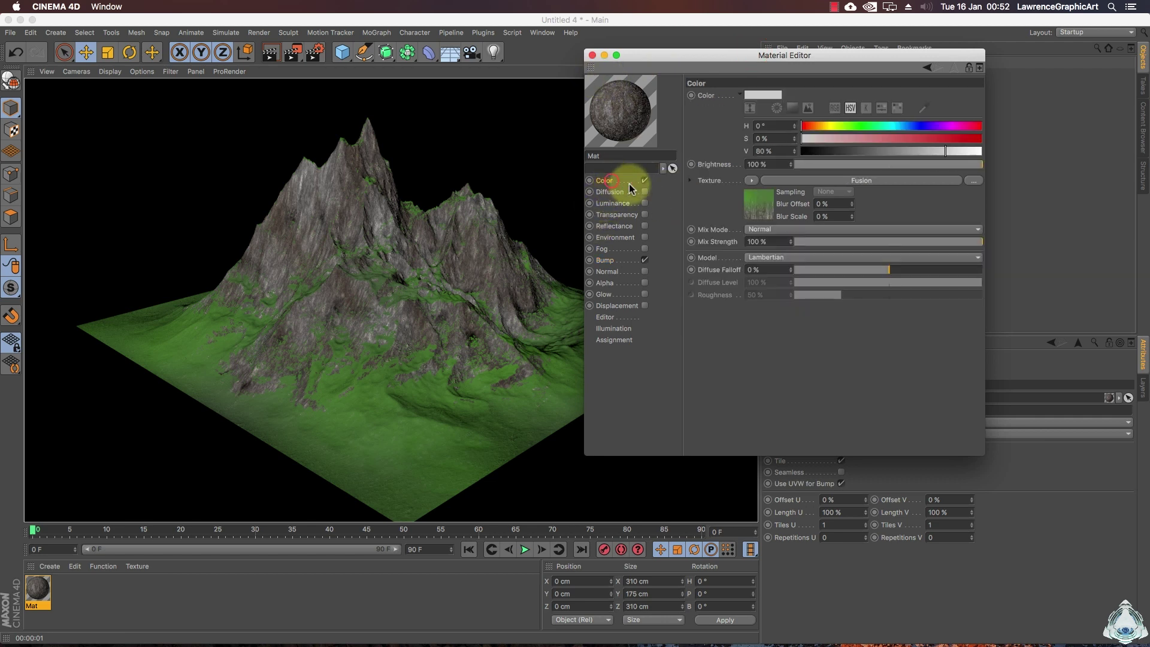
left_click(756, 204)
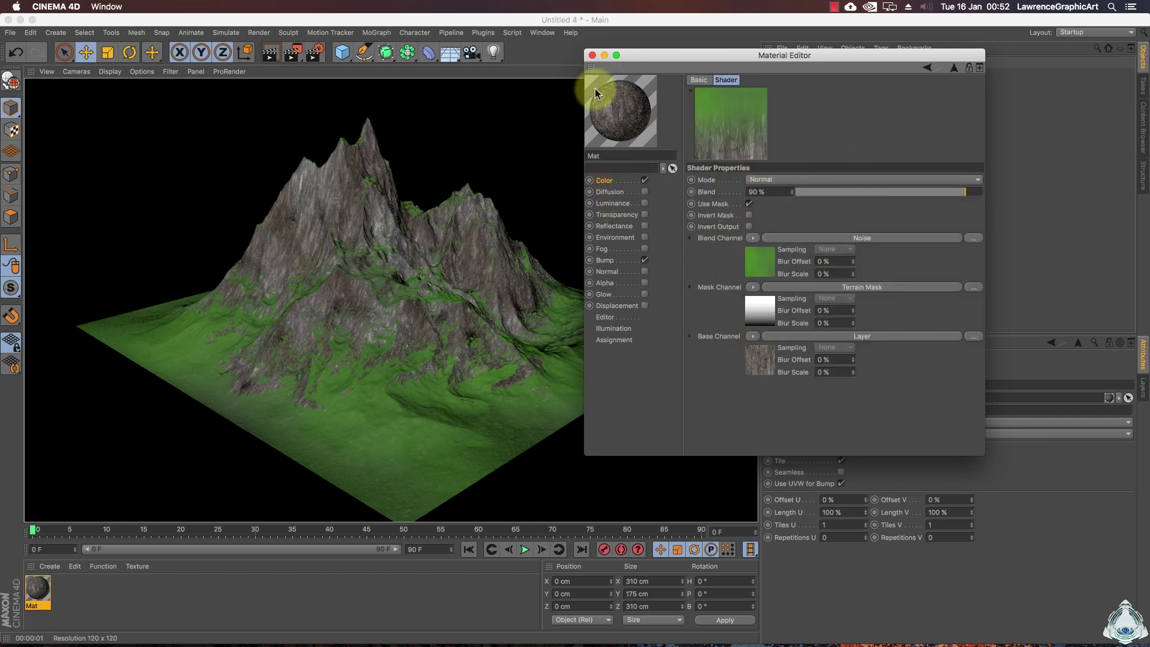
left_click(592, 55)
Step: Add a Cube to the scene and move it down to about -12.3 cm in Y
left_click(732, 70)
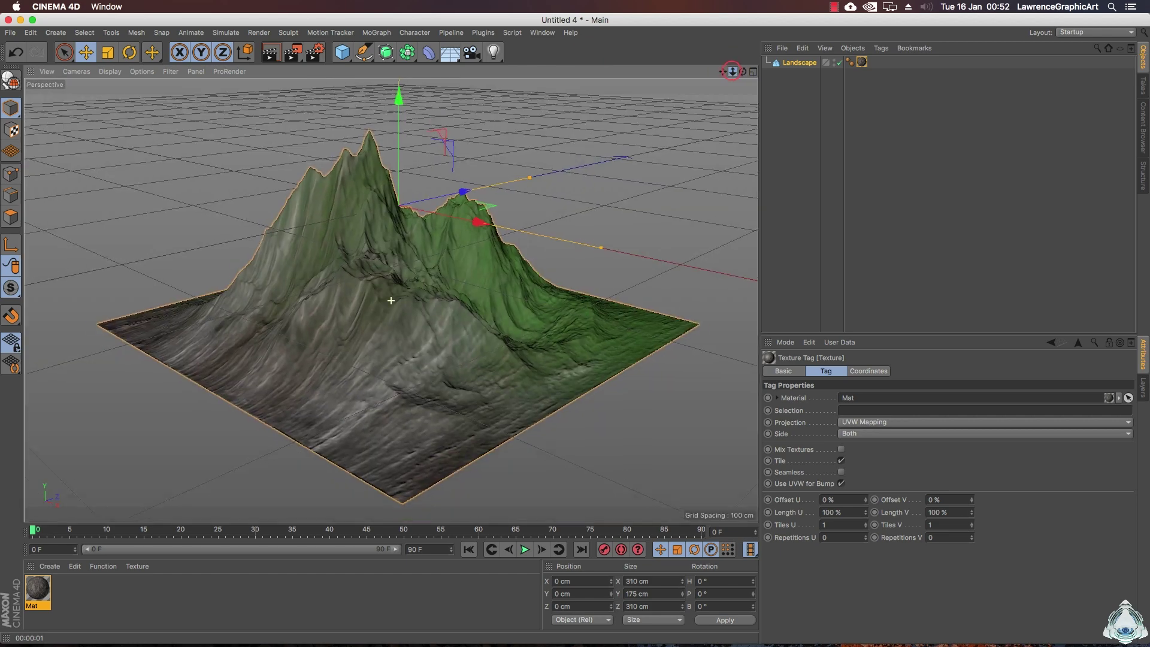
left_click_drag(732, 71, 721, 73)
left_click(343, 60)
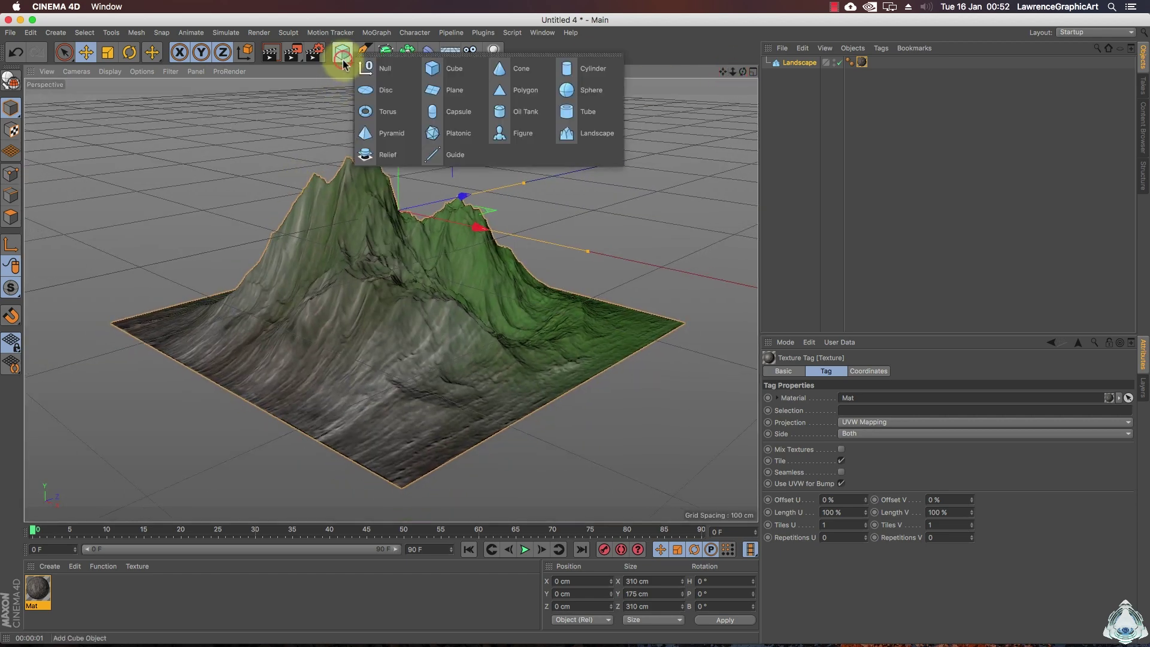
left_click(442, 67)
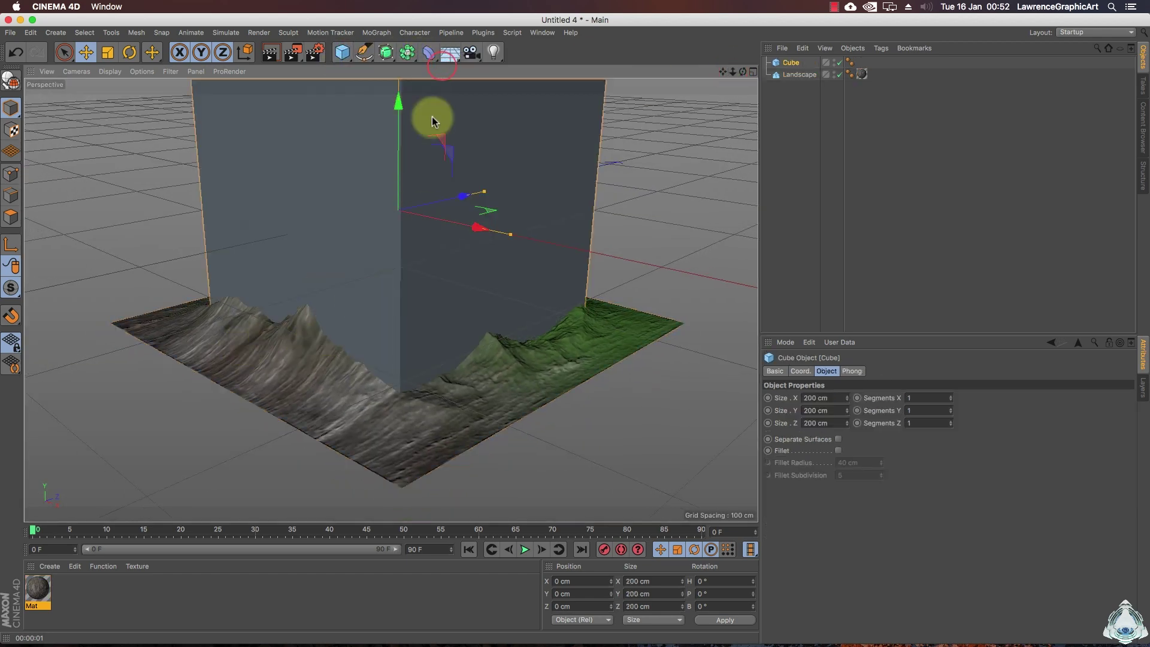
left_click_drag(398, 102, 399, 129)
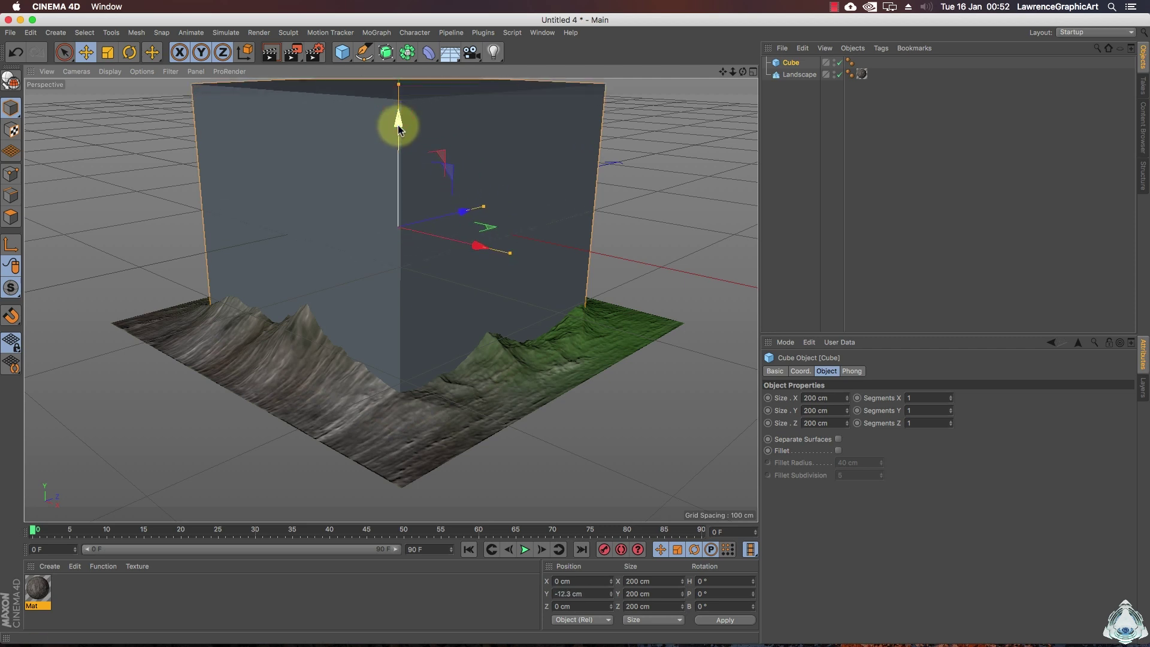
Step: Set the Cube's size to 310 cm in X, 8 cm in Y and 310 cm in Z
left_click(777, 66)
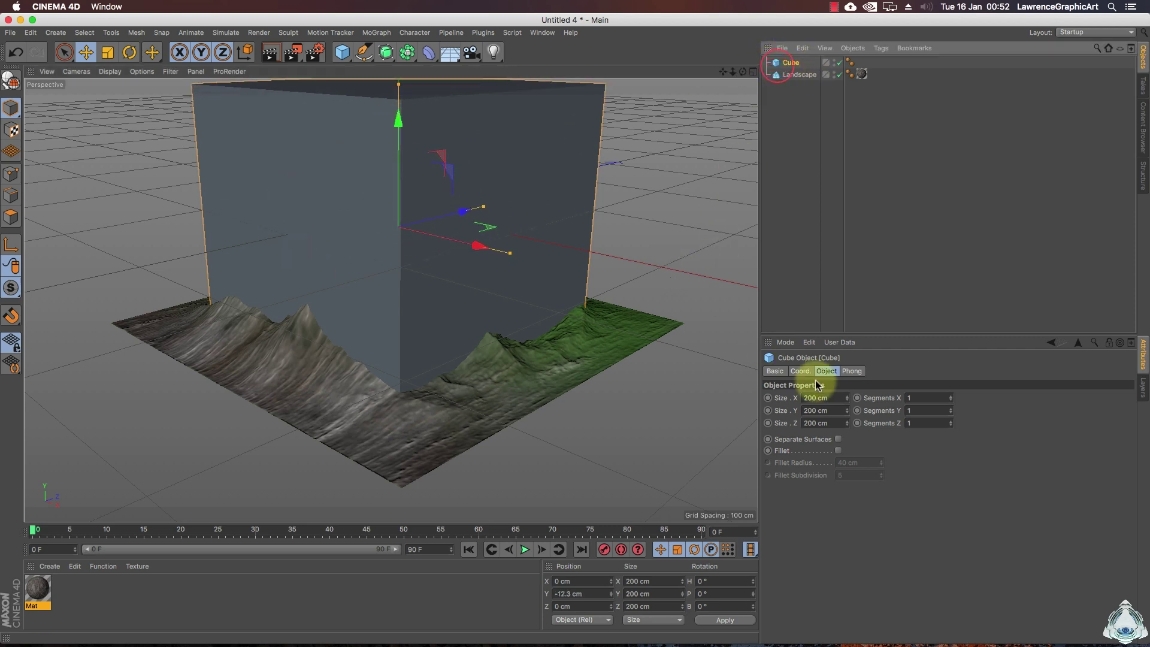
left_click_drag(835, 400, 723, 413)
type("310")
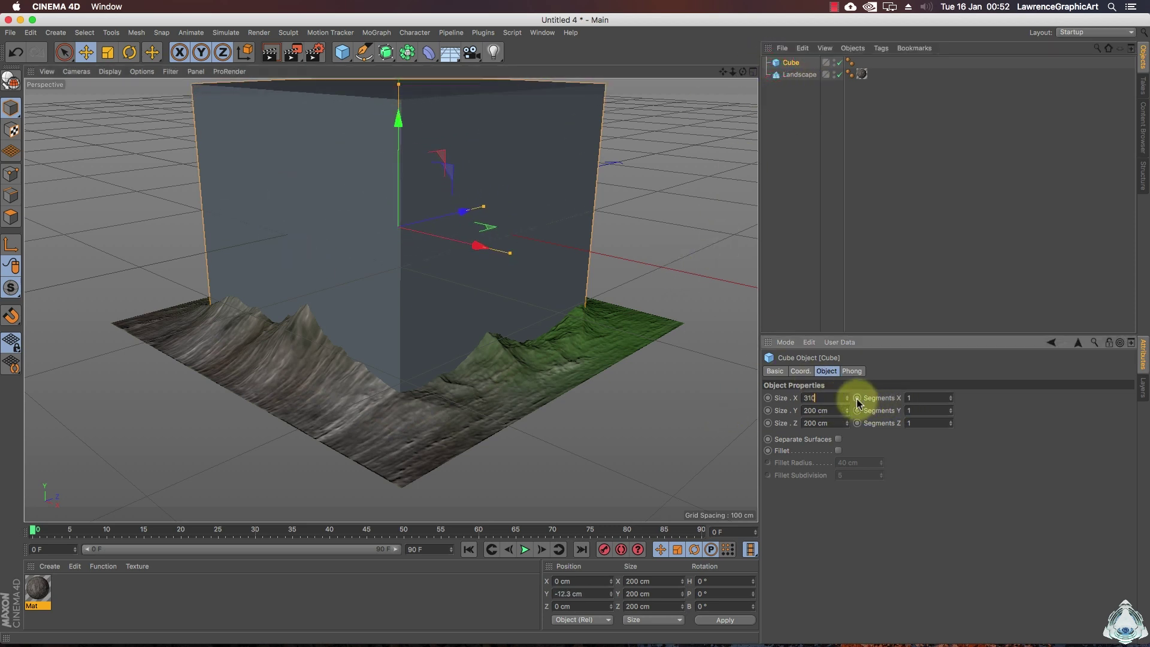
left_click(837, 410)
type("8")
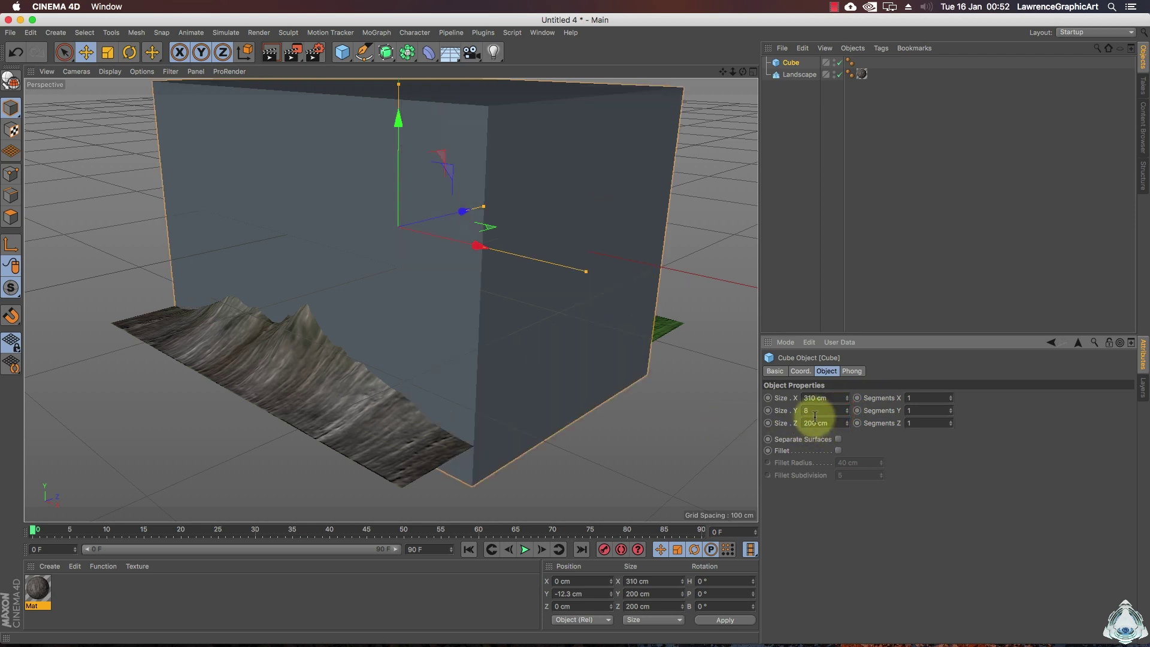
key("Tab")
type("31")
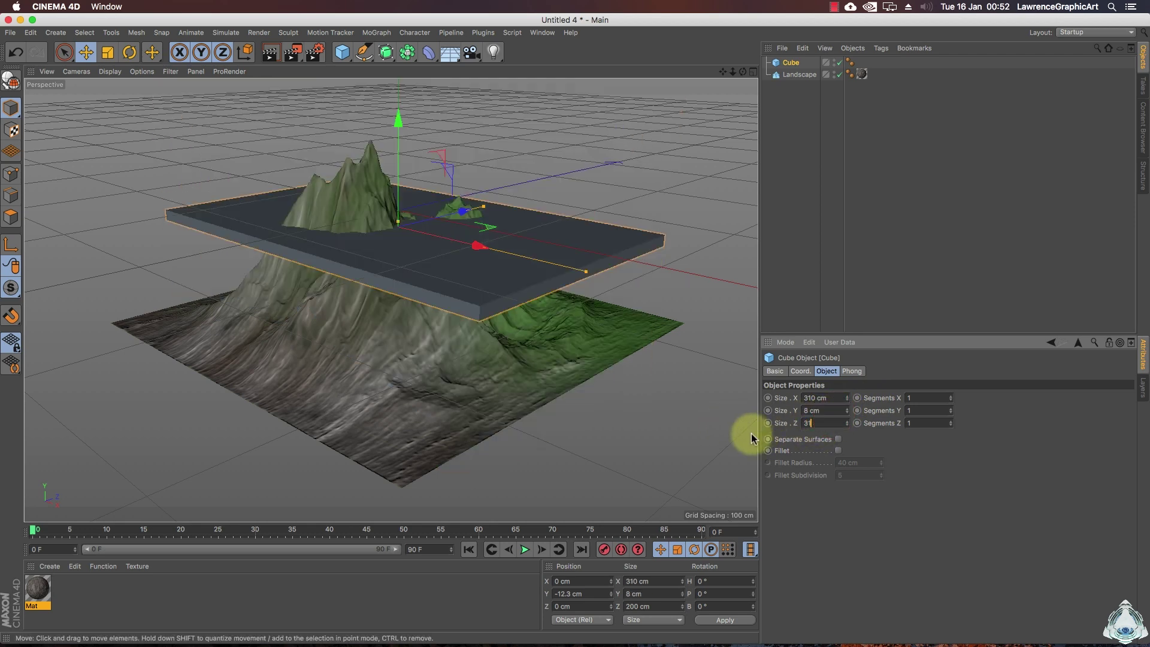
type("0")
key("Return")
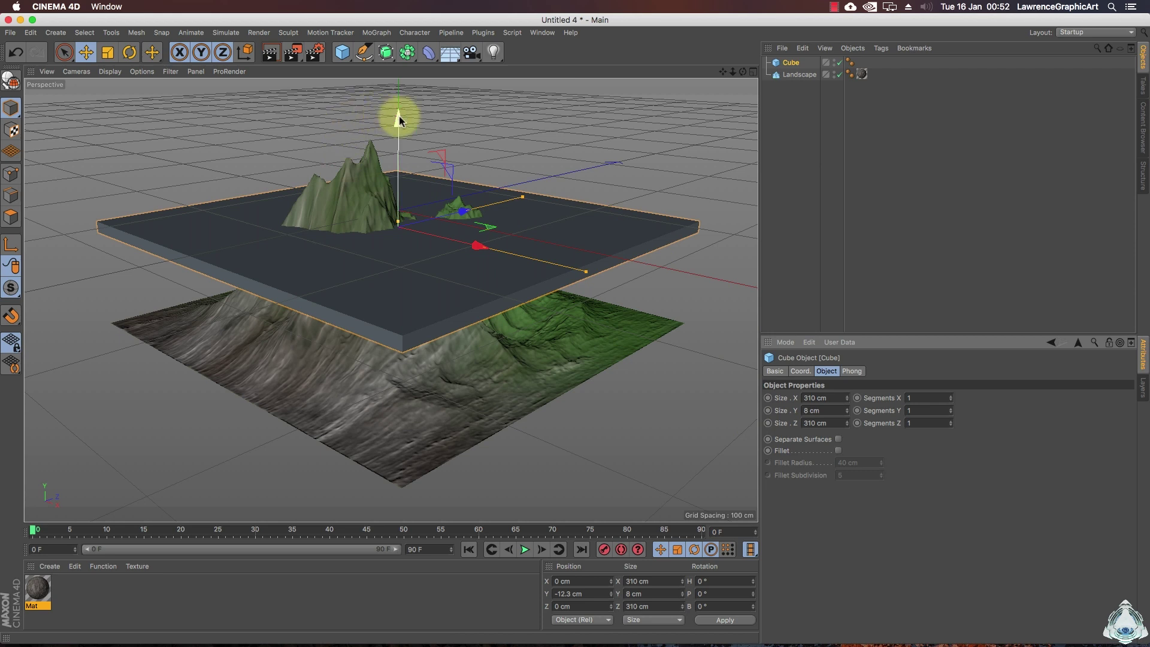
Step: Move the Cube down to about -91.6 cm in Y so its top meets the base of the Landscape
left_click_drag(399, 118, 383, 224)
key("F5")
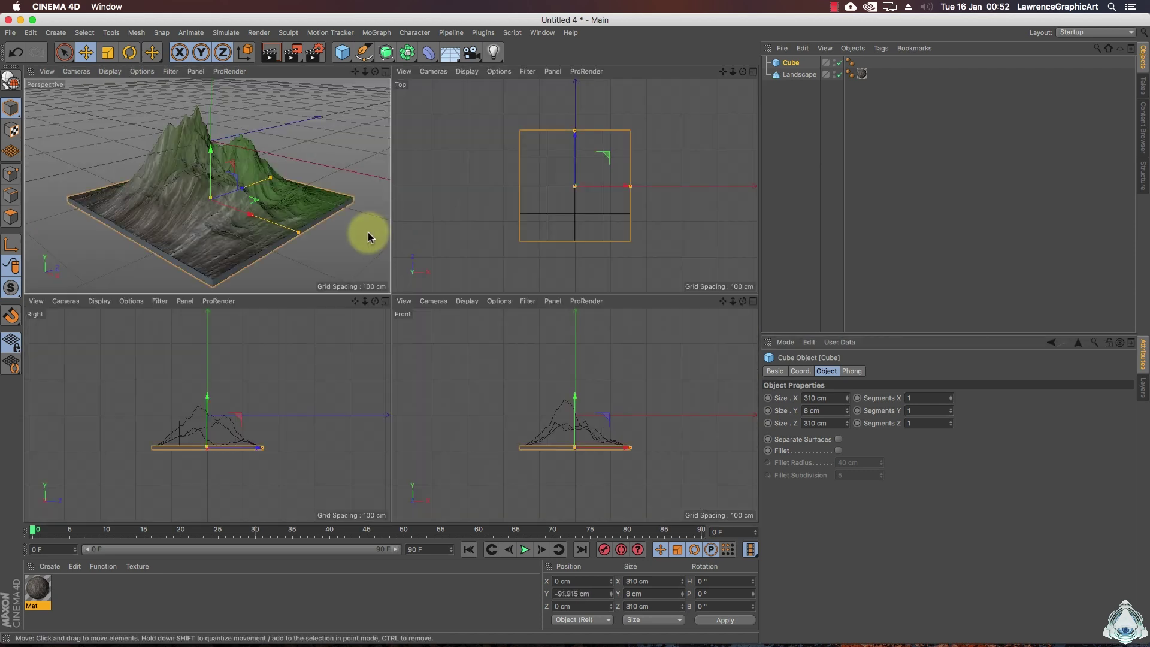
middle_click(285, 405)
scroll(386, 321, "up", 5)
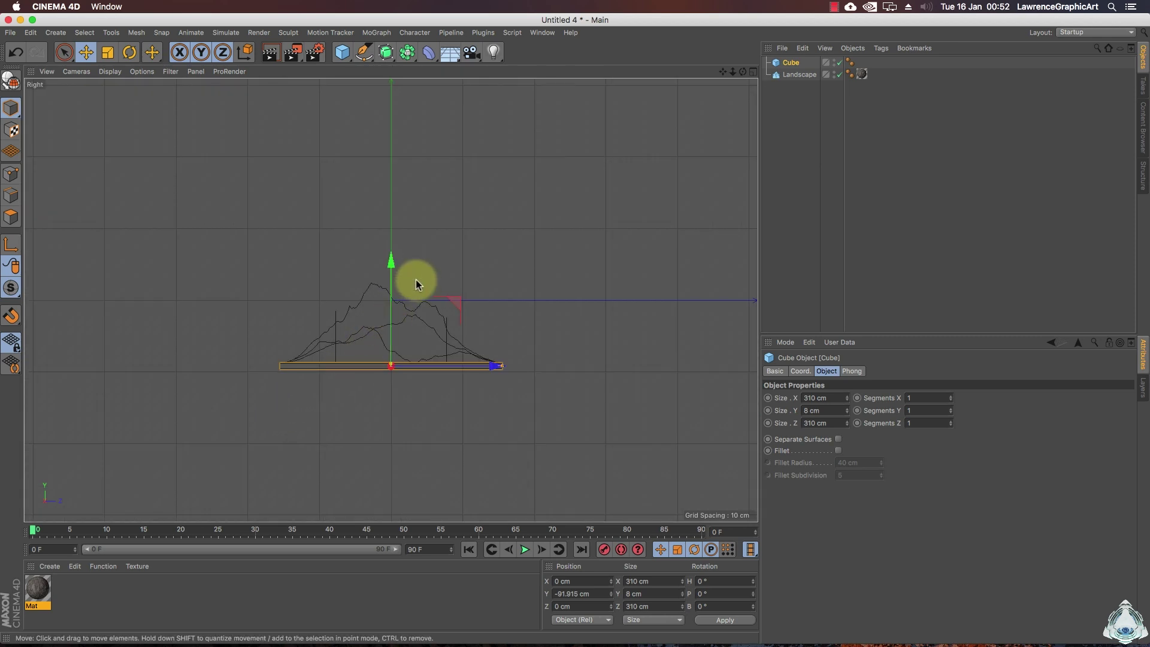
scroll(414, 365, "down", 5)
scroll(414, 375, "up", 10)
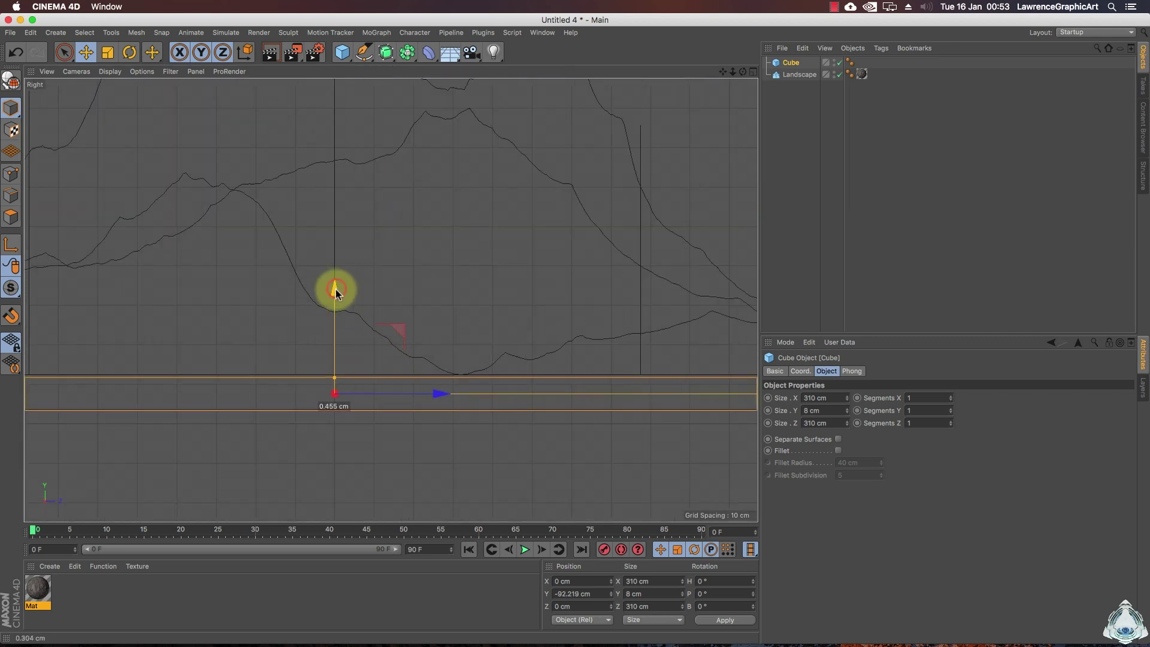
left_click_drag(338, 292, 337, 288)
scroll(380, 383, "up", 5)
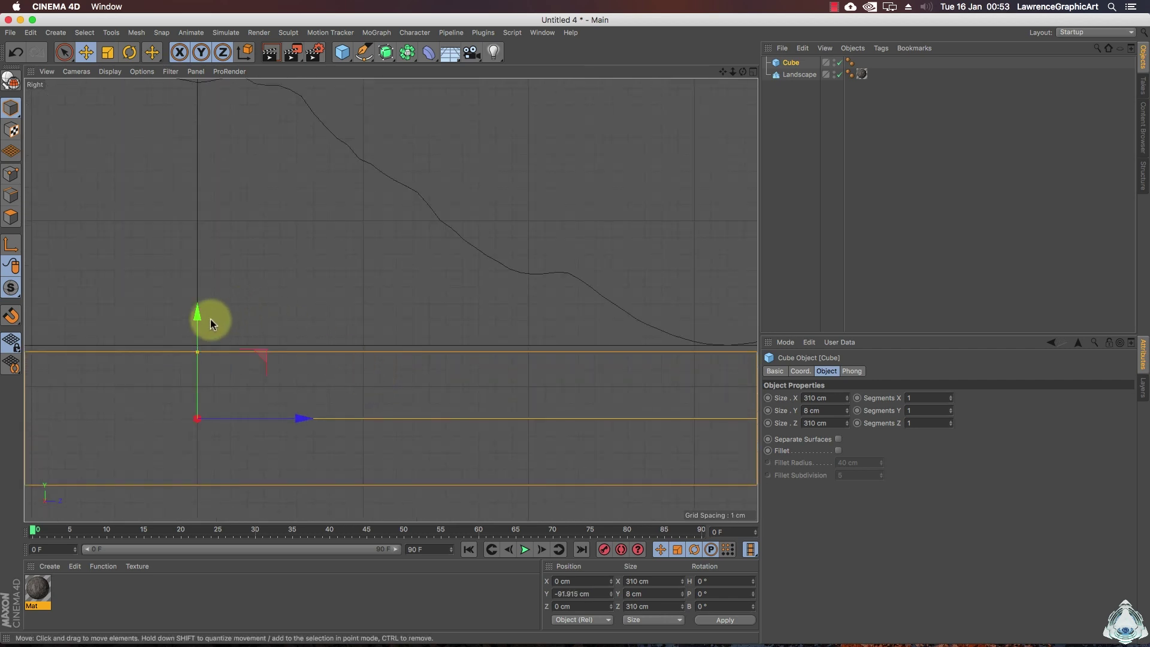
left_click_drag(199, 318, 199, 313)
middle_click(289, 312)
middle_click(267, 226)
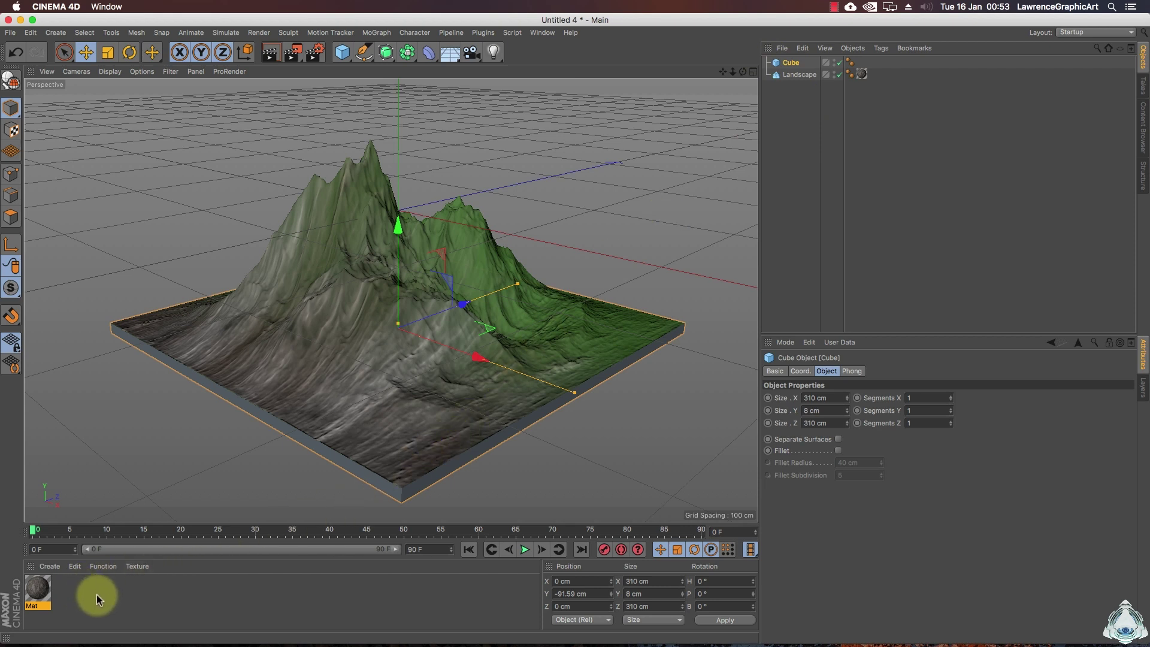
Step: Create a new material, disable its Color and Reflectance channels, and enable Luminance
double_click(128, 595)
double_click(40, 595)
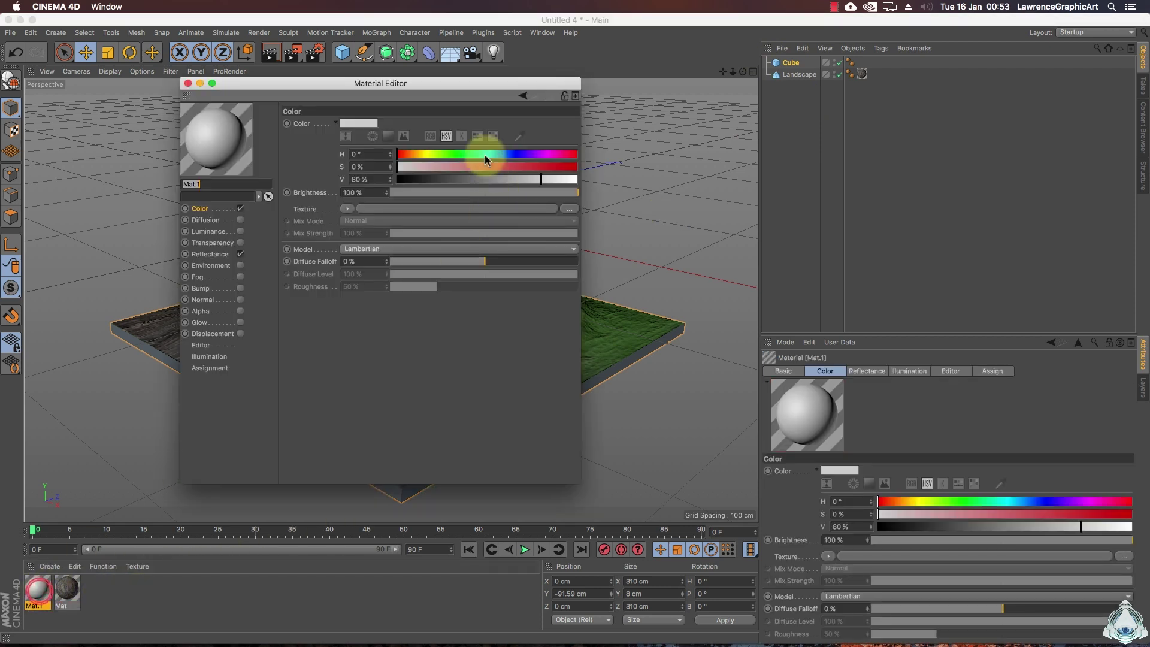
left_click_drag(451, 85, 773, 82)
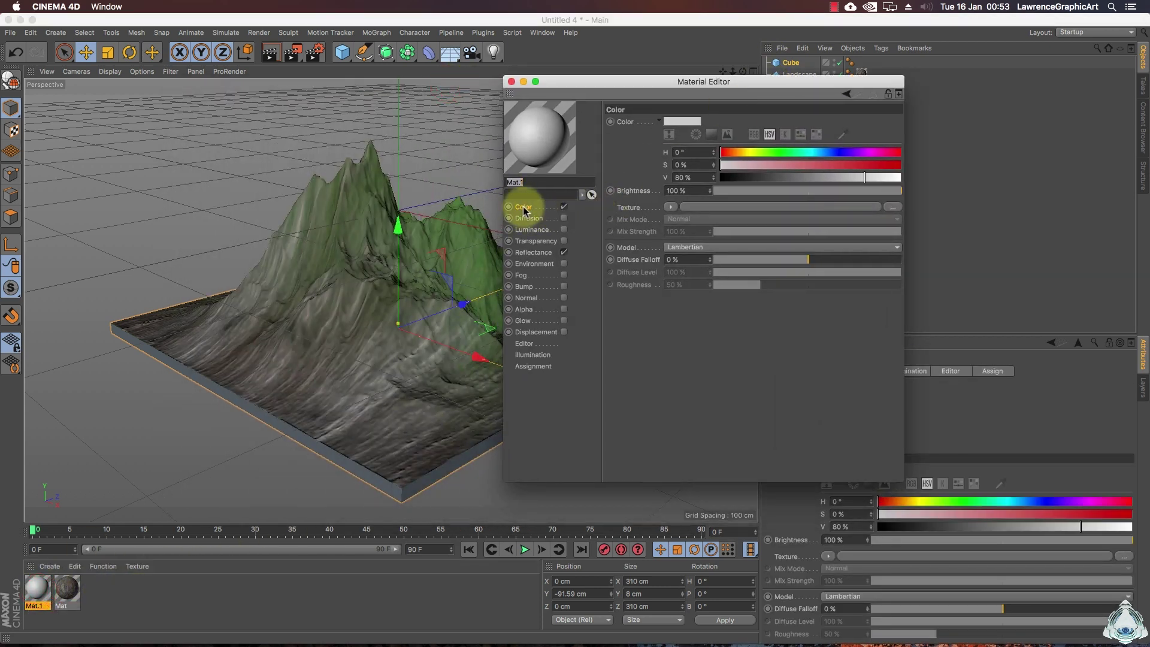
left_click(564, 207)
left_click(564, 252)
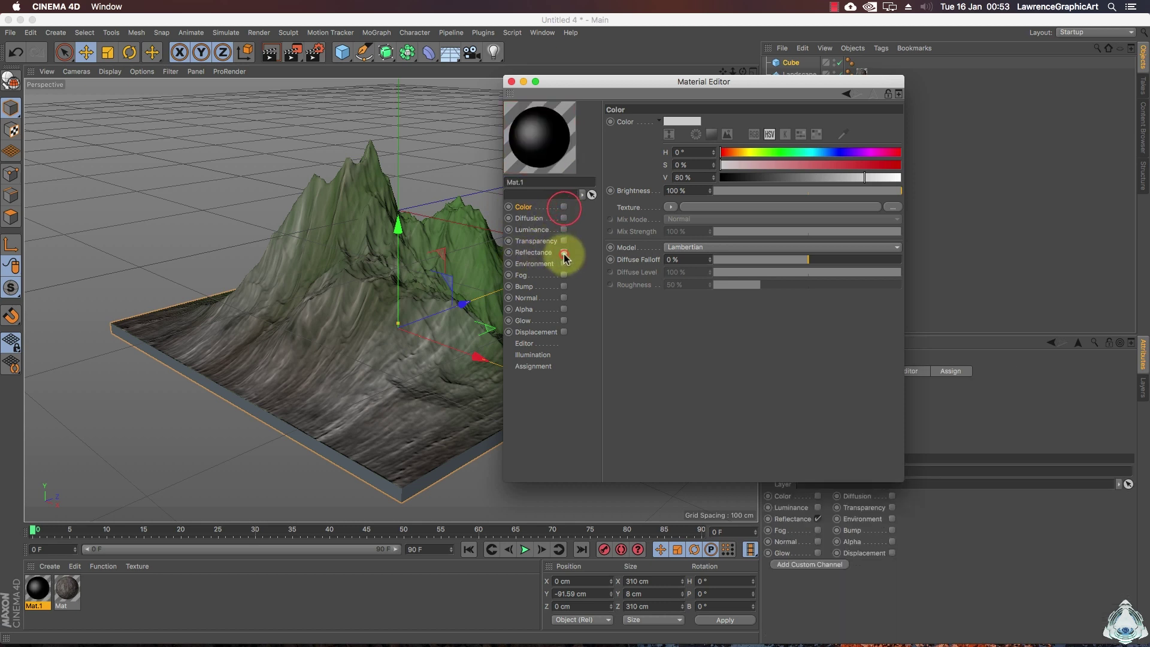
left_click(564, 230)
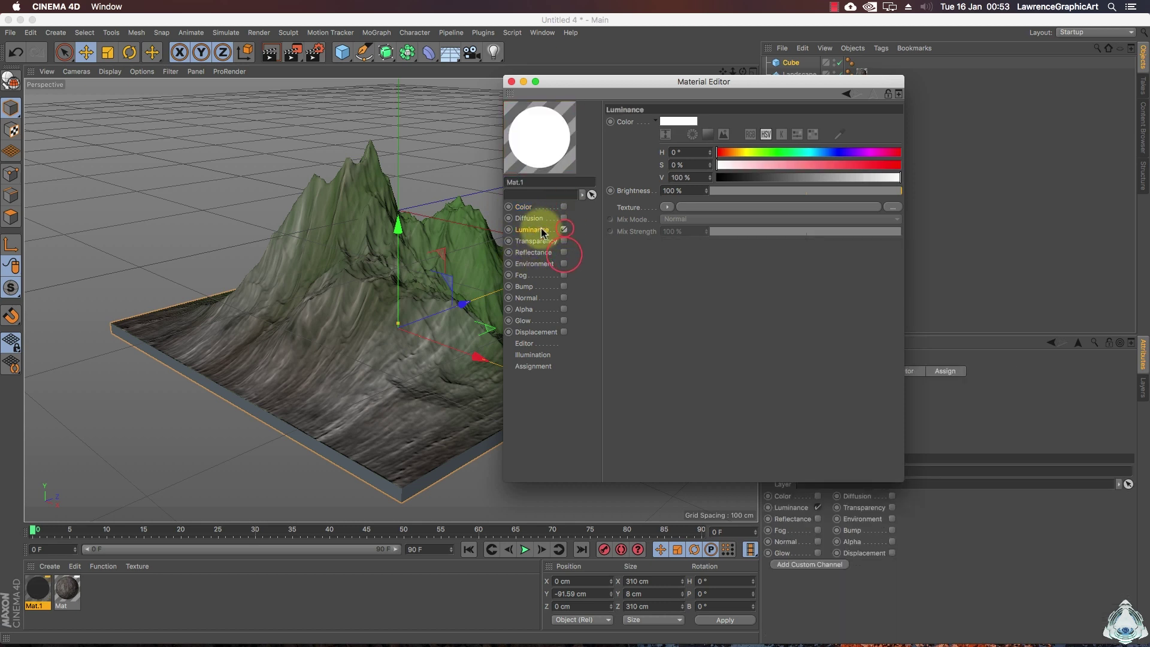
Step: Apply the new material to the Cube with a lime-green luminance color of H 79°, S 59%, V 96%
left_click(668, 207)
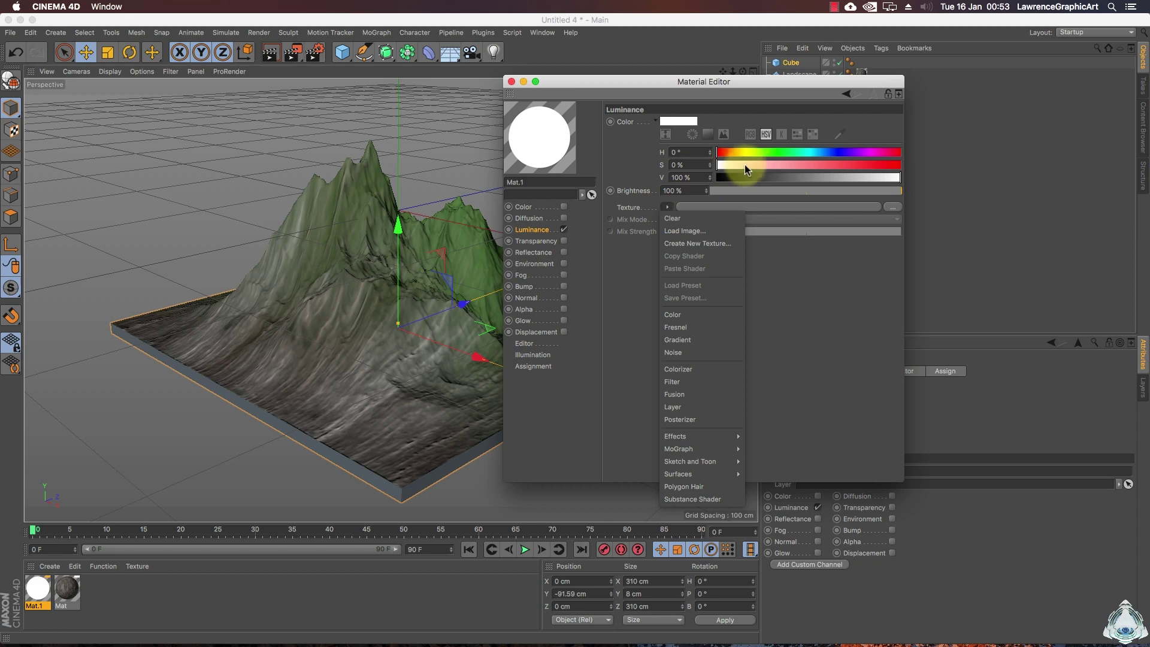
left_click(679, 121)
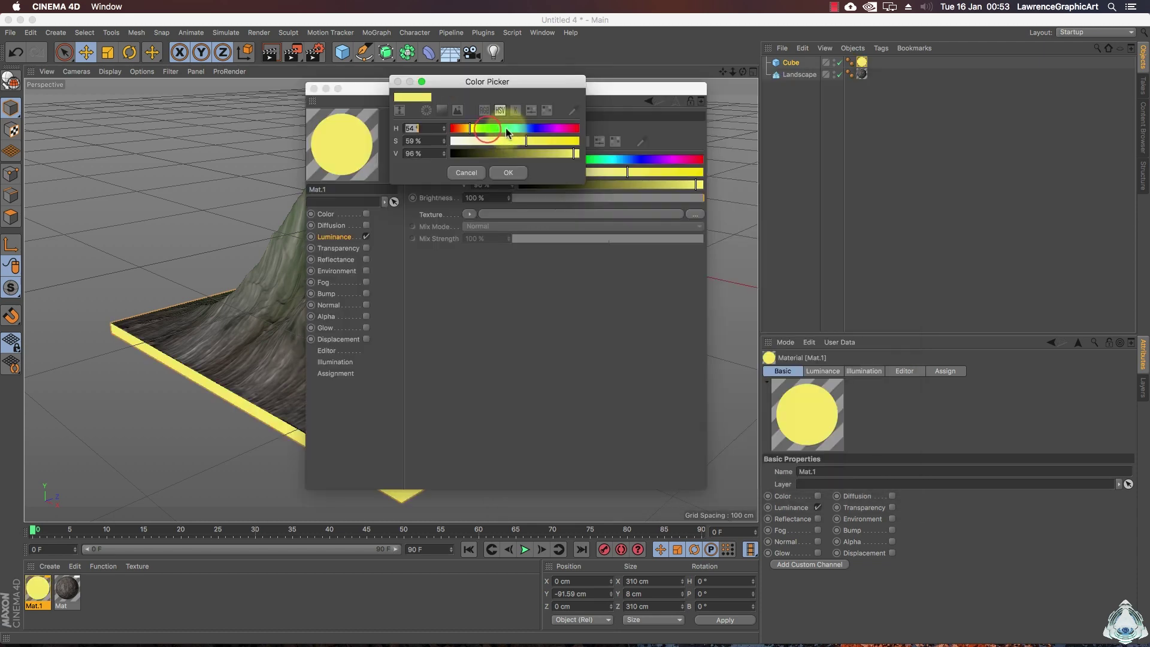
left_click_drag(507, 132, 481, 133)
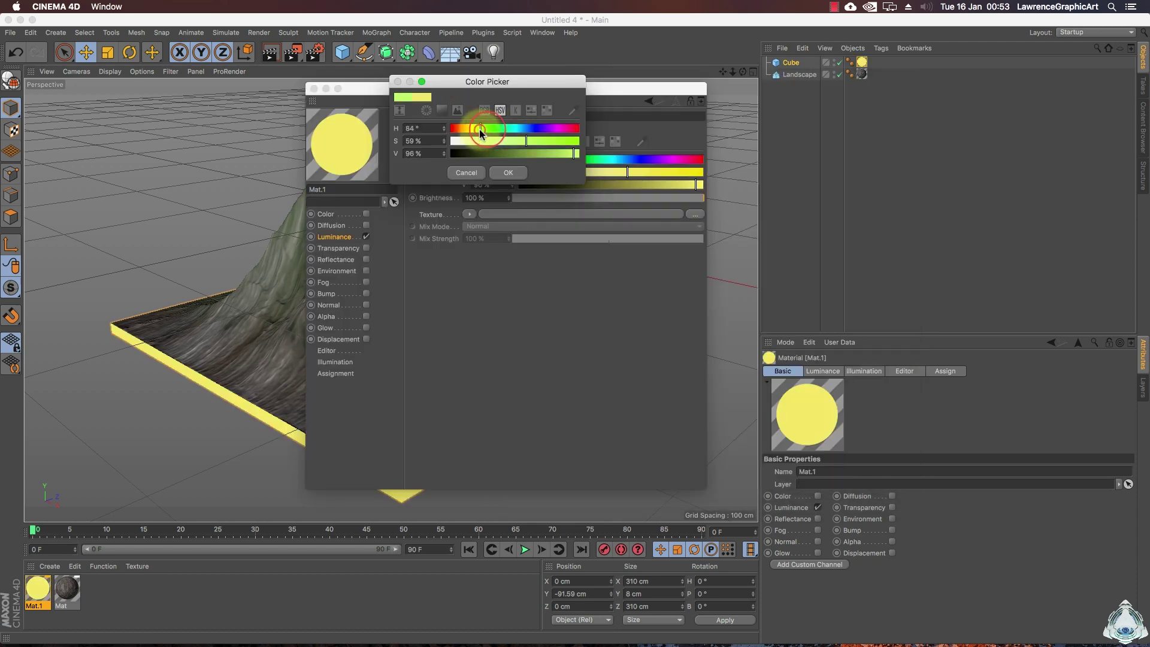
left_click(509, 173)
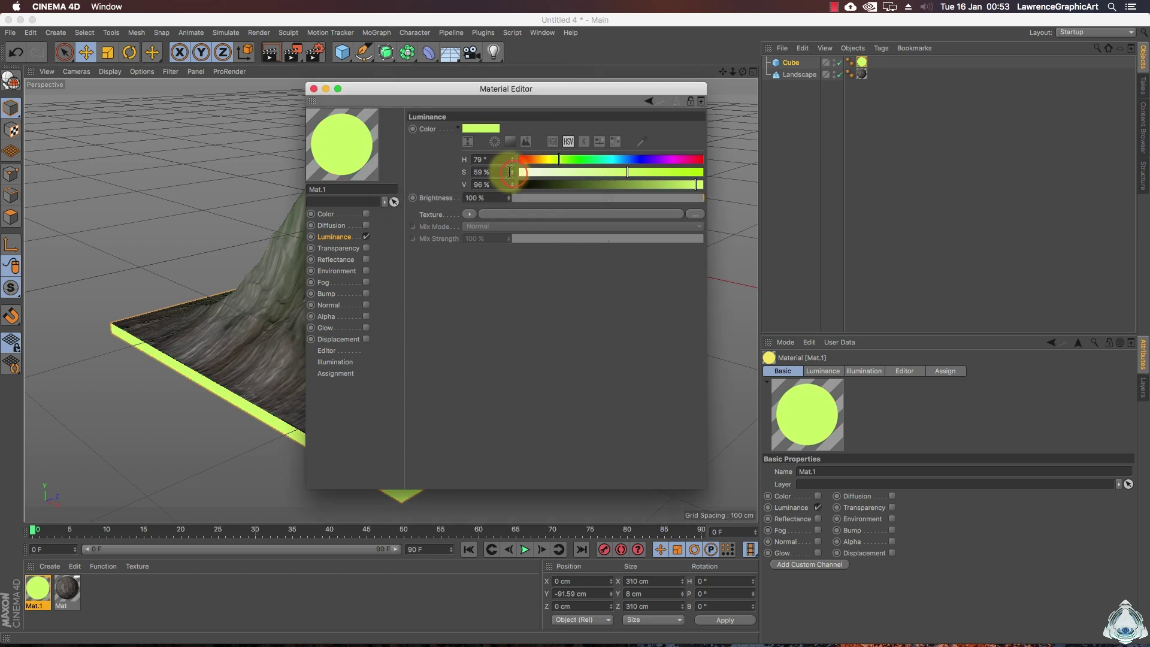
left_click(313, 89)
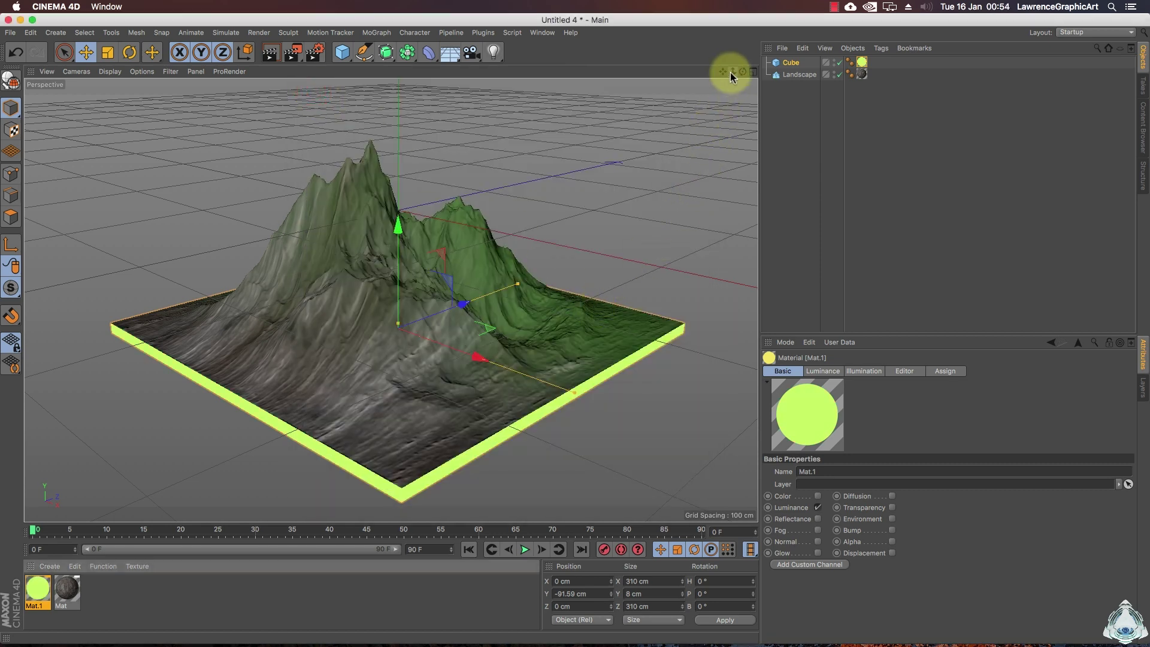
Step: Render the perspective view to check the mountain with its glowing slab
left_click_drag(731, 73, 365, 324)
left_click(270, 52)
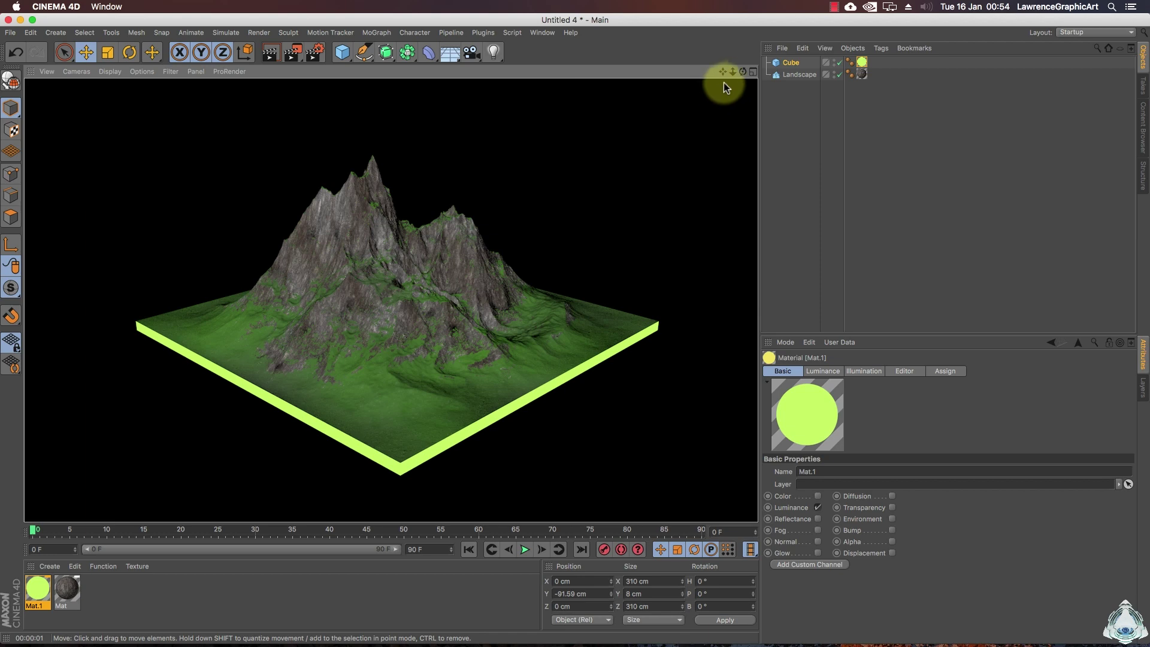
Step: Add a Light object to the scene and set its type to Spot
left_click_drag(732, 72, 575, 329)
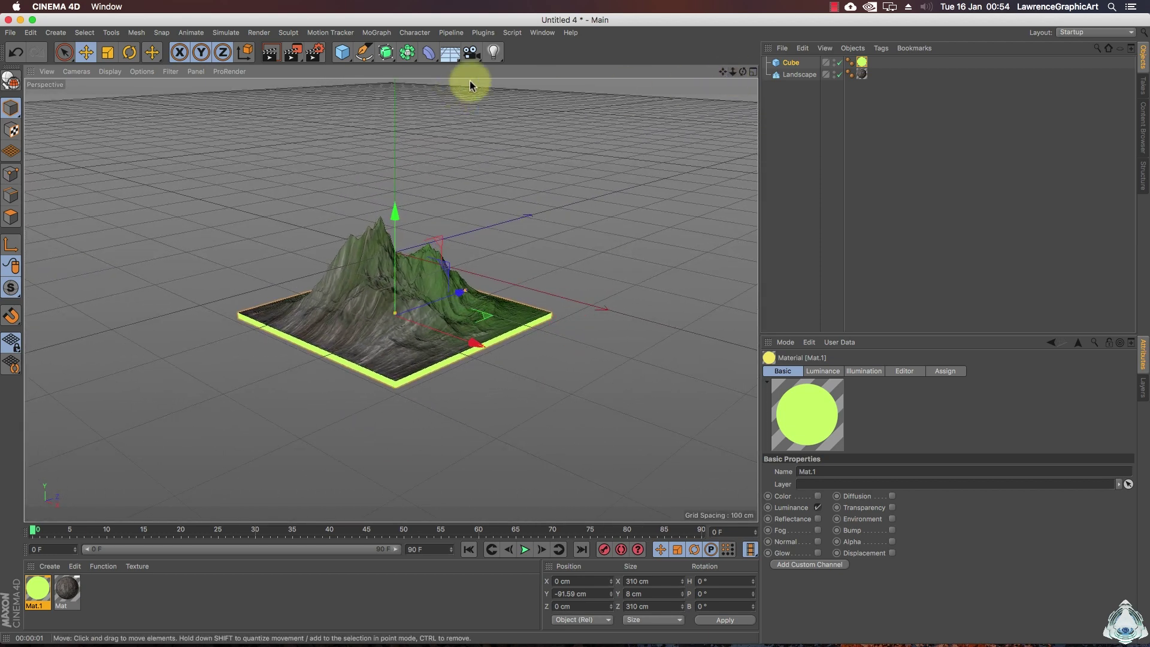
left_click(493, 52)
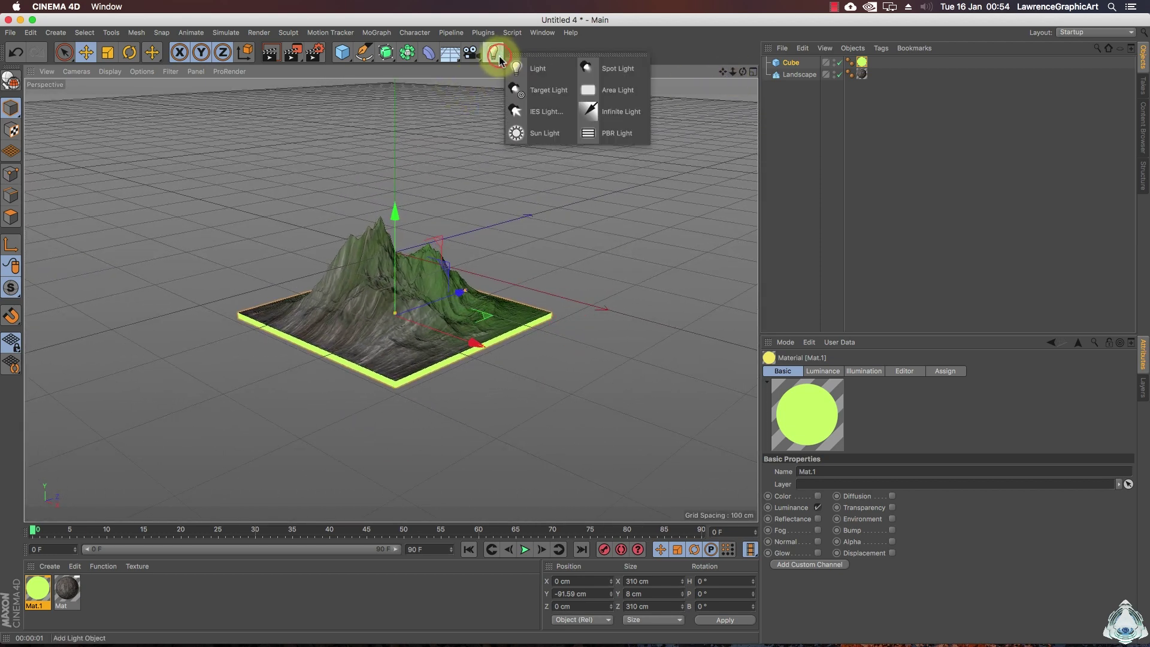
left_click(533, 69)
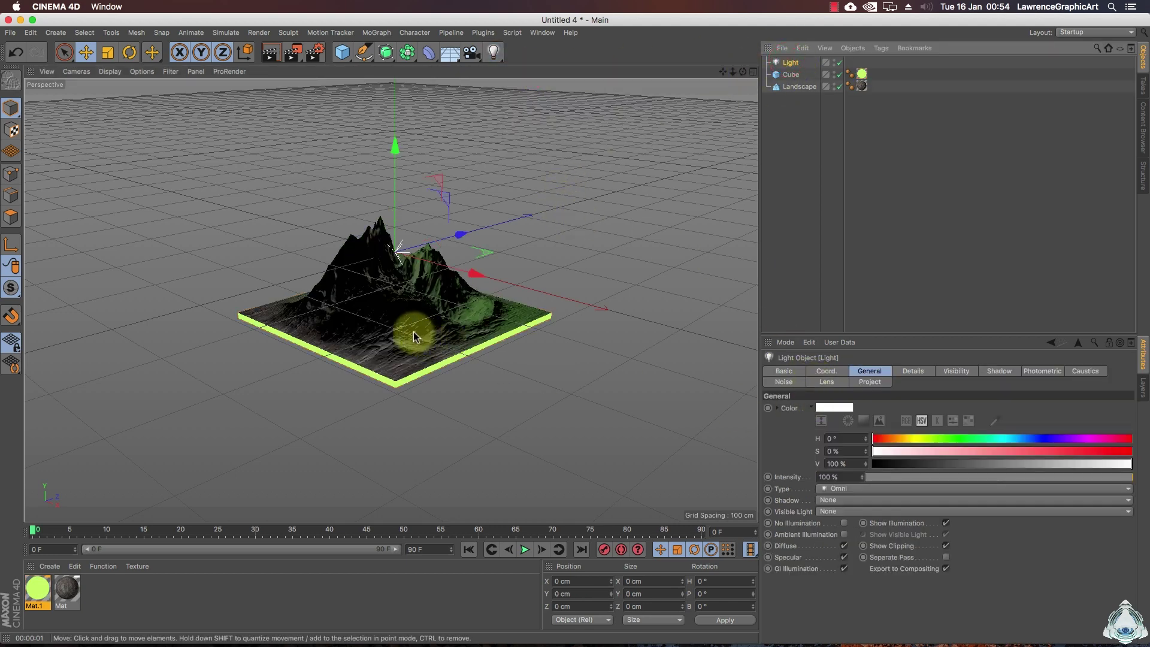
scroll(413, 326, "up", 2)
scroll(412, 322, "up", 1)
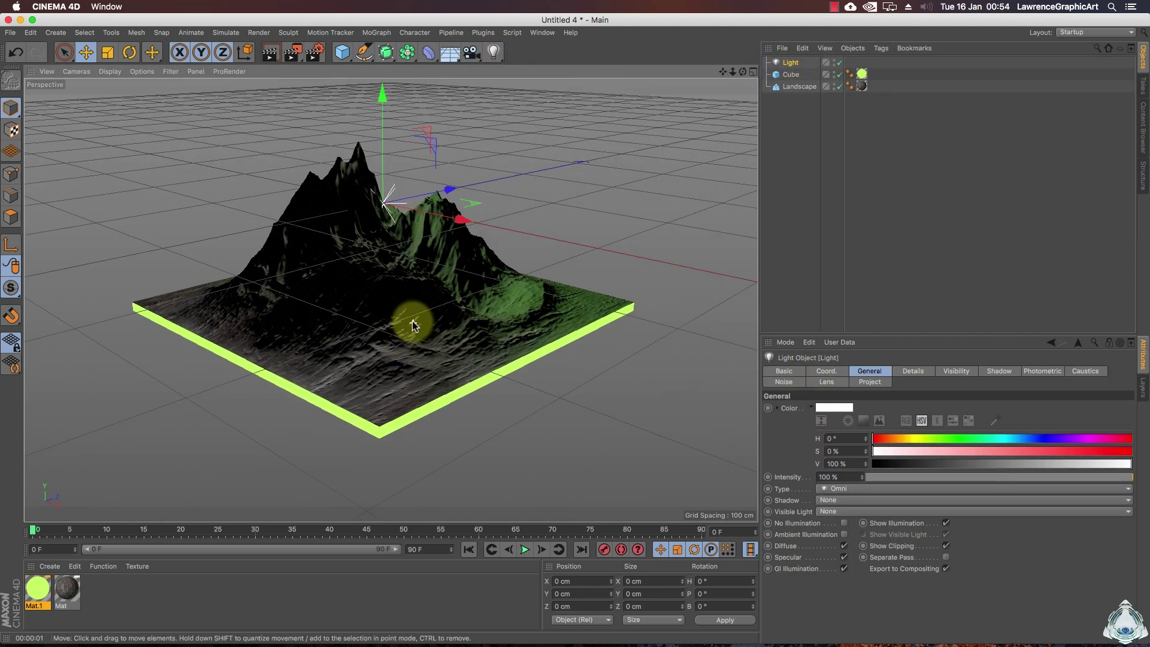
left_click(846, 489)
left_click(843, 510)
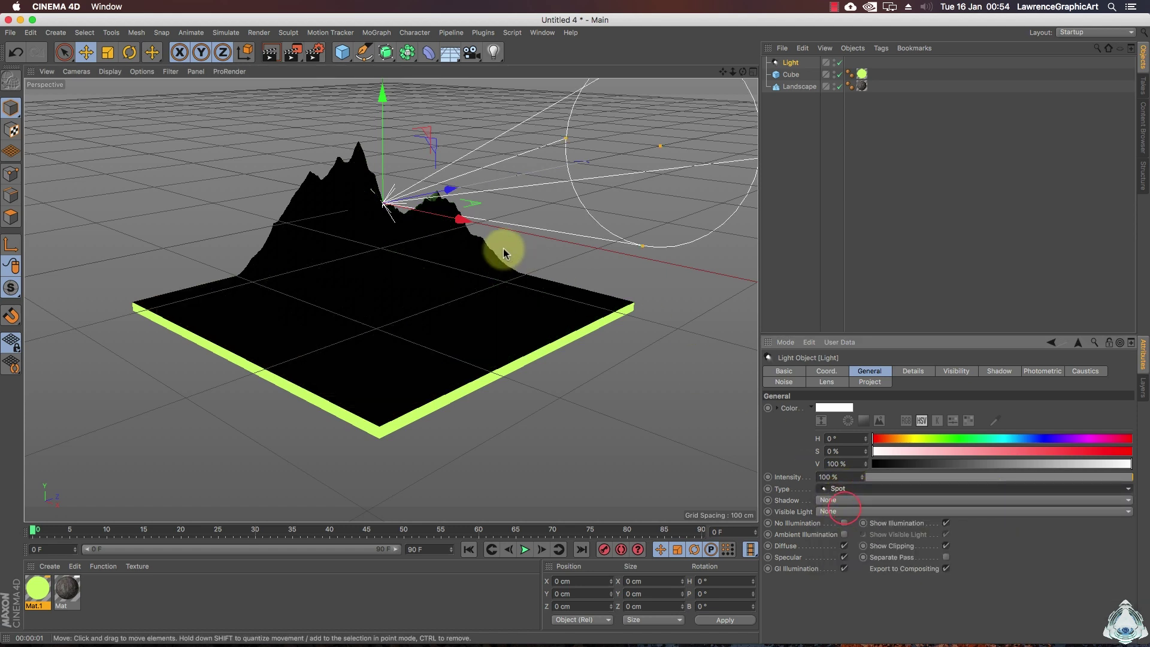
Step: Set the spot light's shadow to Area and its visible light to Volumetric
left_click(851, 501)
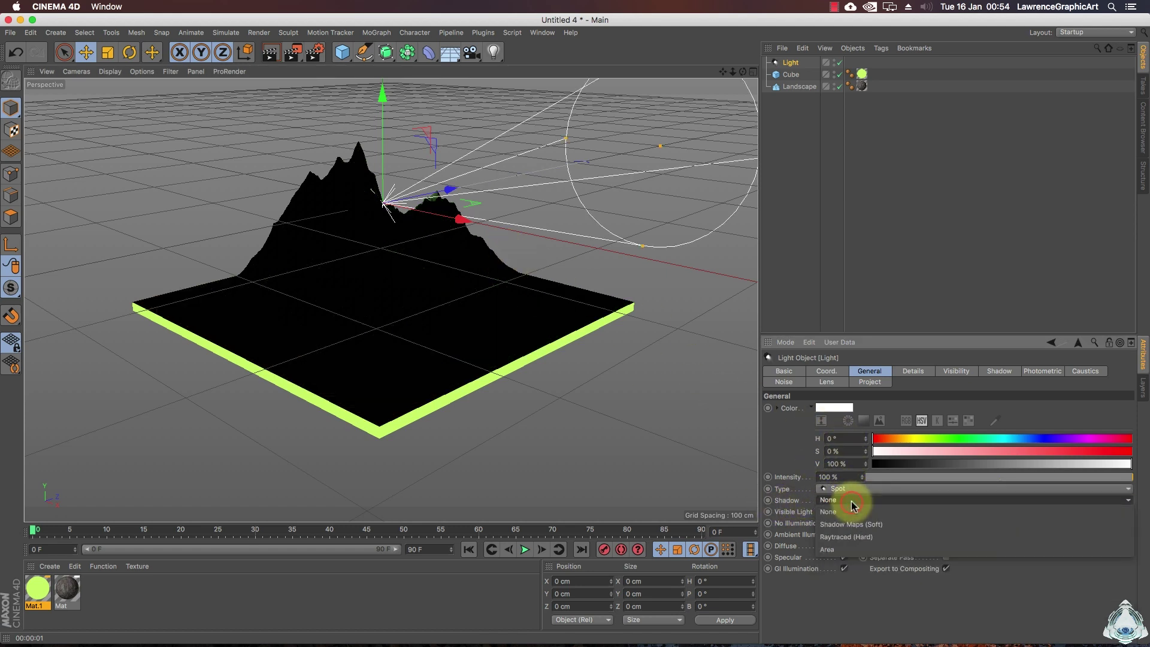
left_click(862, 549)
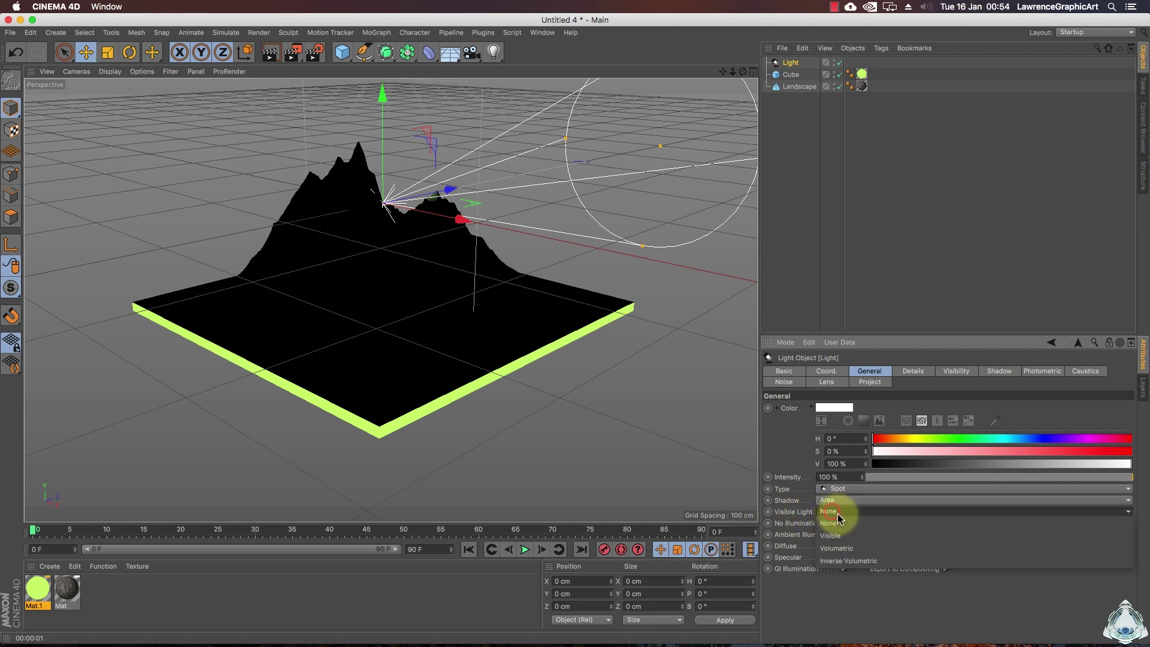
left_click(833, 511)
left_click(840, 548)
Step: Move the spot light to about 177 cm in Y and 393 cm in Z, and rotate its pitch to about -150.8° toward the mountain
left_click_drag(383, 144, 382, 108)
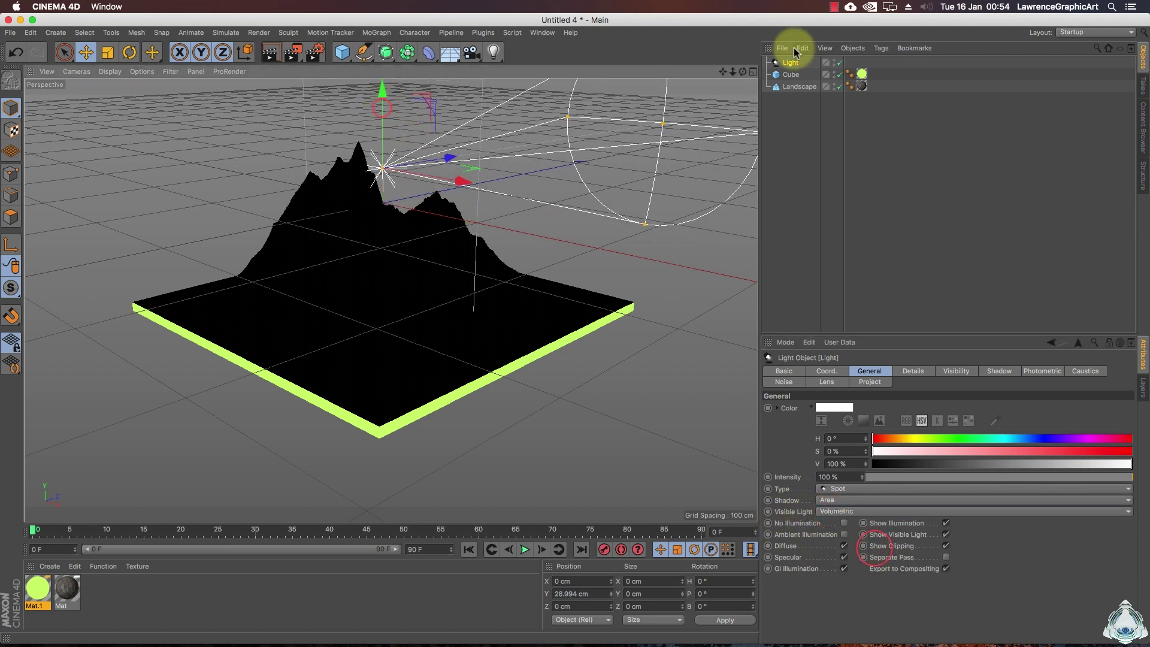
left_click_drag(727, 73, 727, 73)
left_click(753, 72)
scroll(545, 387, "down", 2)
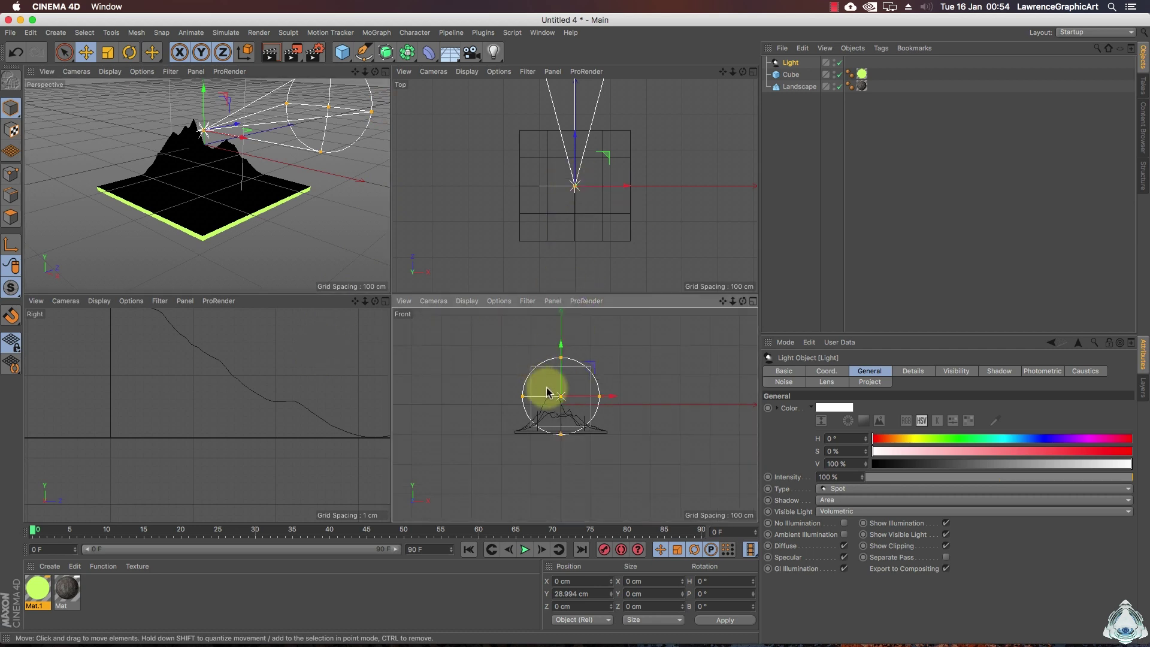
left_click_drag(365, 302, 372, 288)
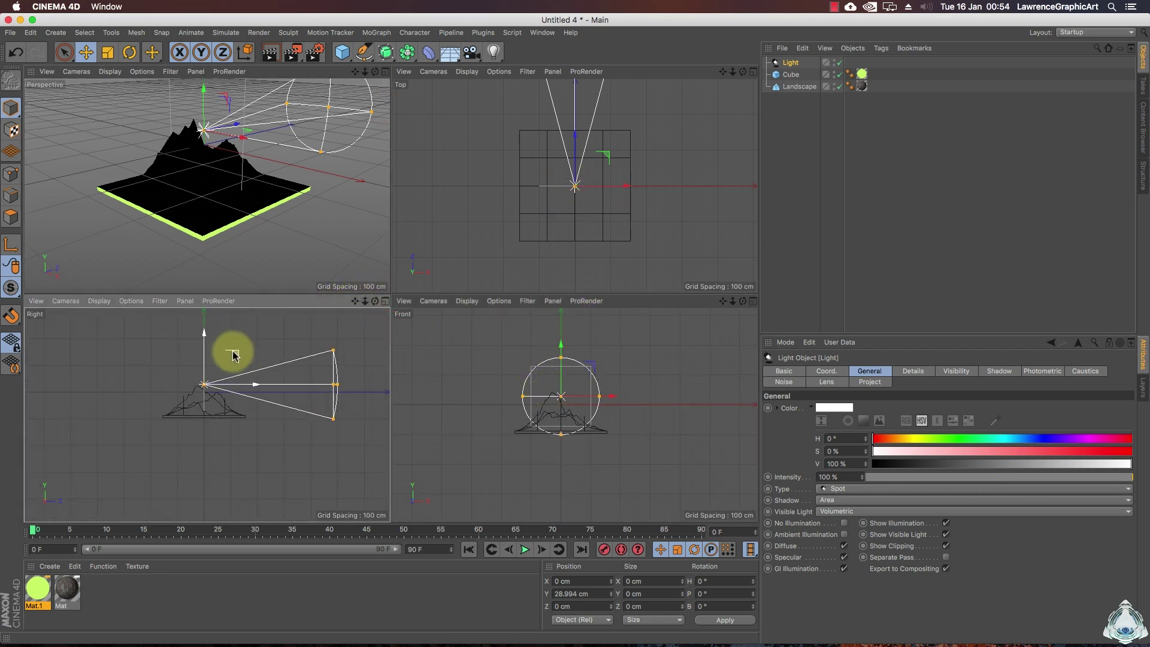
mouse_move(235, 357)
left_mouse_down()
mouse_move(308, 321)
mouse_move(334, 329)
mouse_move(334, 354)
mouse_move(251, 367)
mouse_move(226, 354)
left_mouse_up()
left_click(130, 52)
left_click_drag(192, 413, 29, 472)
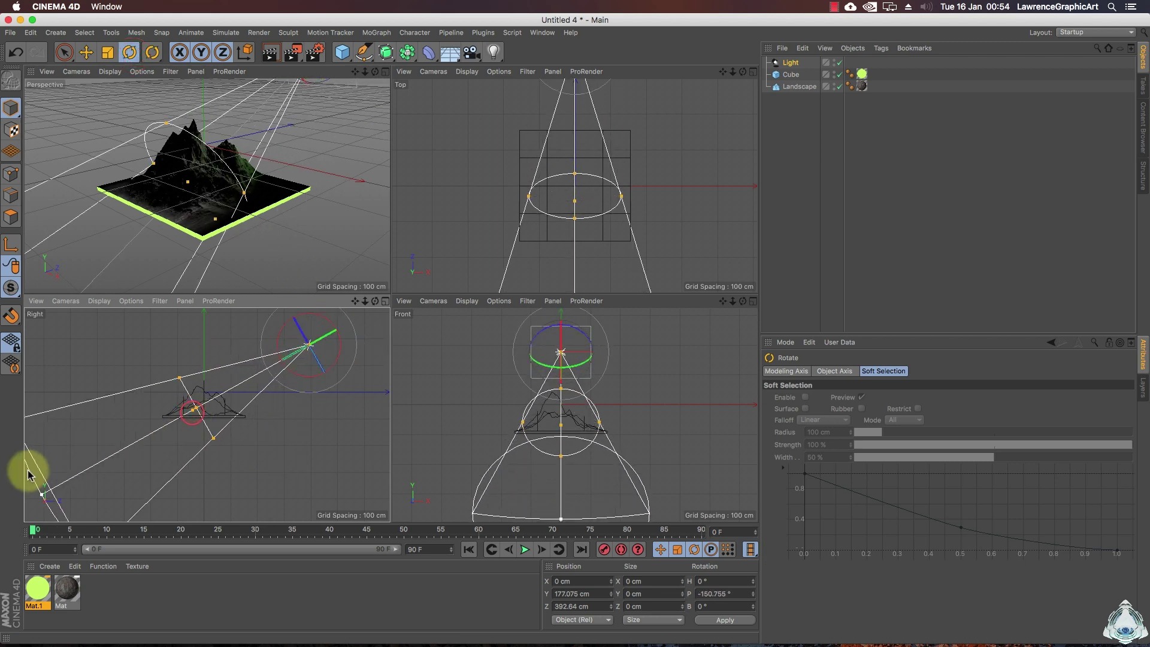
Step: Pull the spot light back to about 521 cm in Y and 1068 cm in Z, and adjust its cone range to cover the mountain
left_click_drag(184, 392, 116, 436)
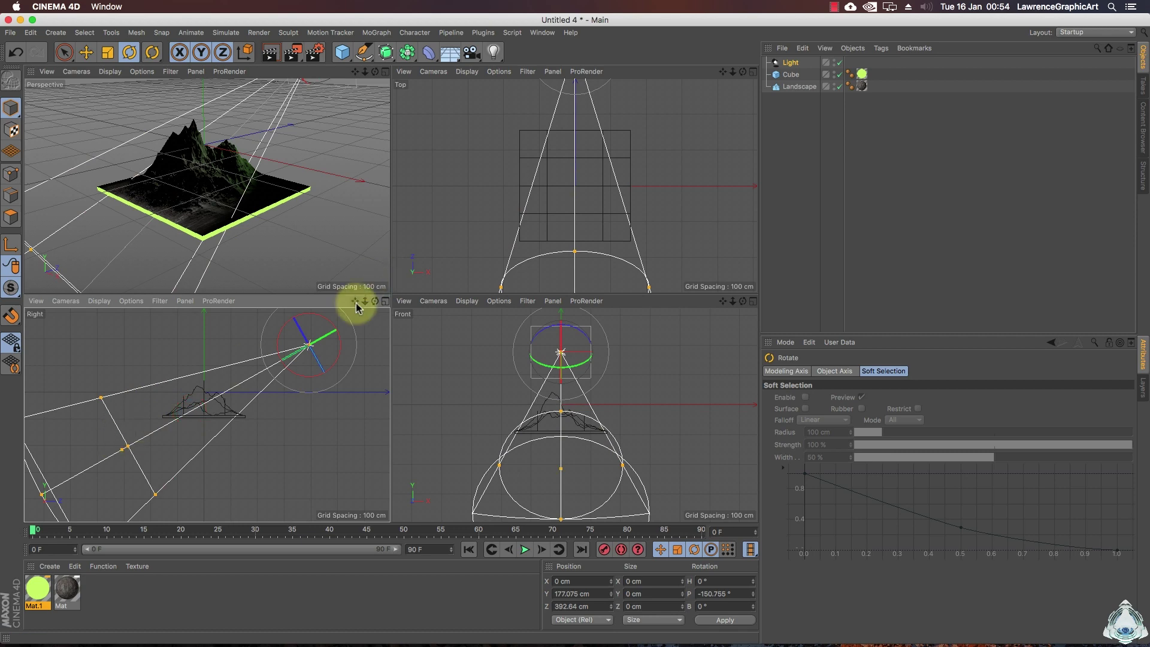
left_click_drag(361, 304, 353, 296)
left_click_drag(152, 406, 263, 374)
left_click(87, 52)
left_click_drag(168, 434, 202, 392)
left_click_drag(334, 394, 235, 378)
left_click_drag(363, 383, 362, 385)
left_click(118, 465)
left_click_drag(244, 394, 185, 416)
mouse_move(322, 347)
left_mouse_down()
mouse_move(303, 359)
mouse_move(311, 354)
left_mouse_up()
Step: Set the spot light's color to a pale yellow-green of H 69°, S 40%, V 100%
left_click(792, 66)
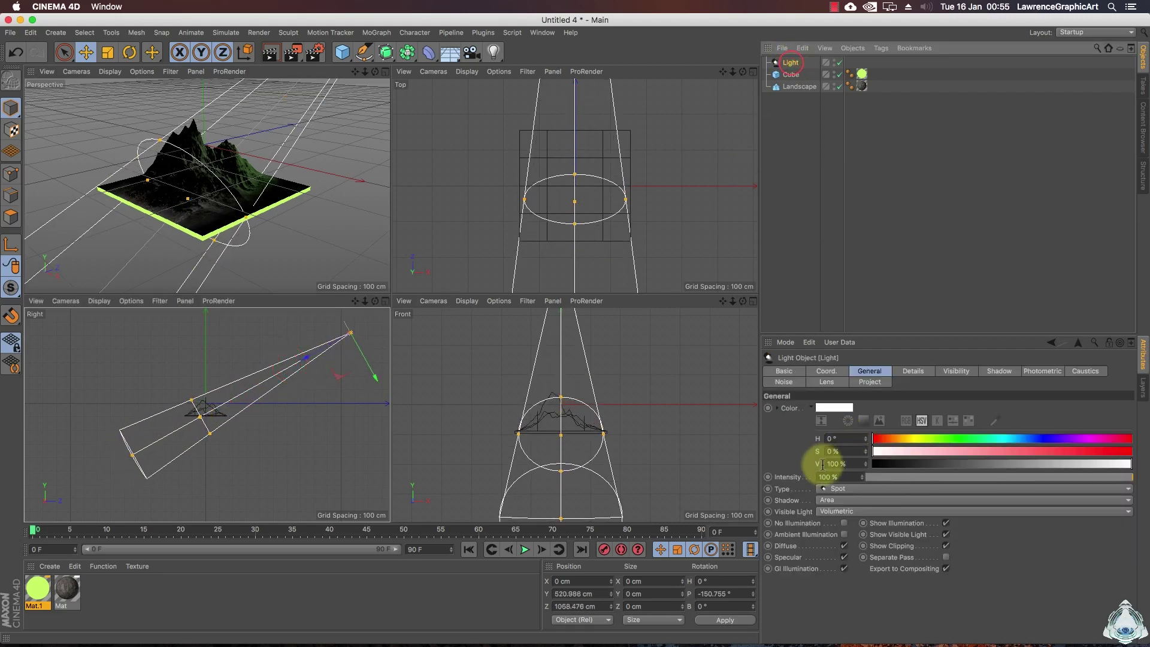
left_click(926, 442)
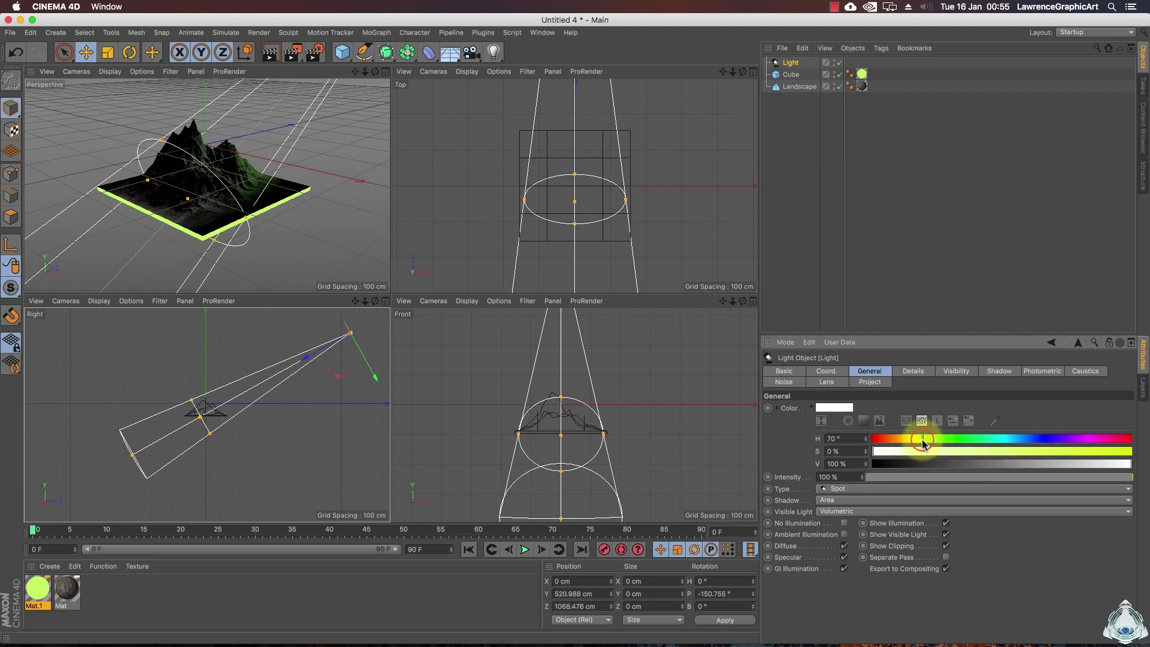
left_click(837, 409)
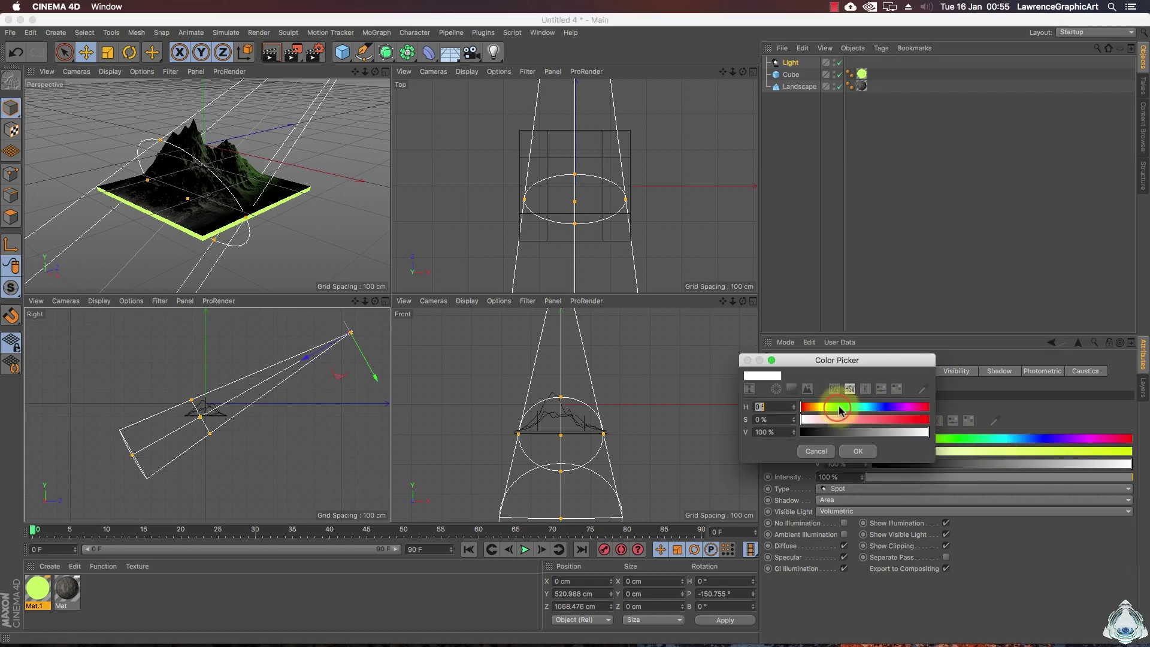
left_click(833, 408)
left_click_drag(844, 419, 863, 423)
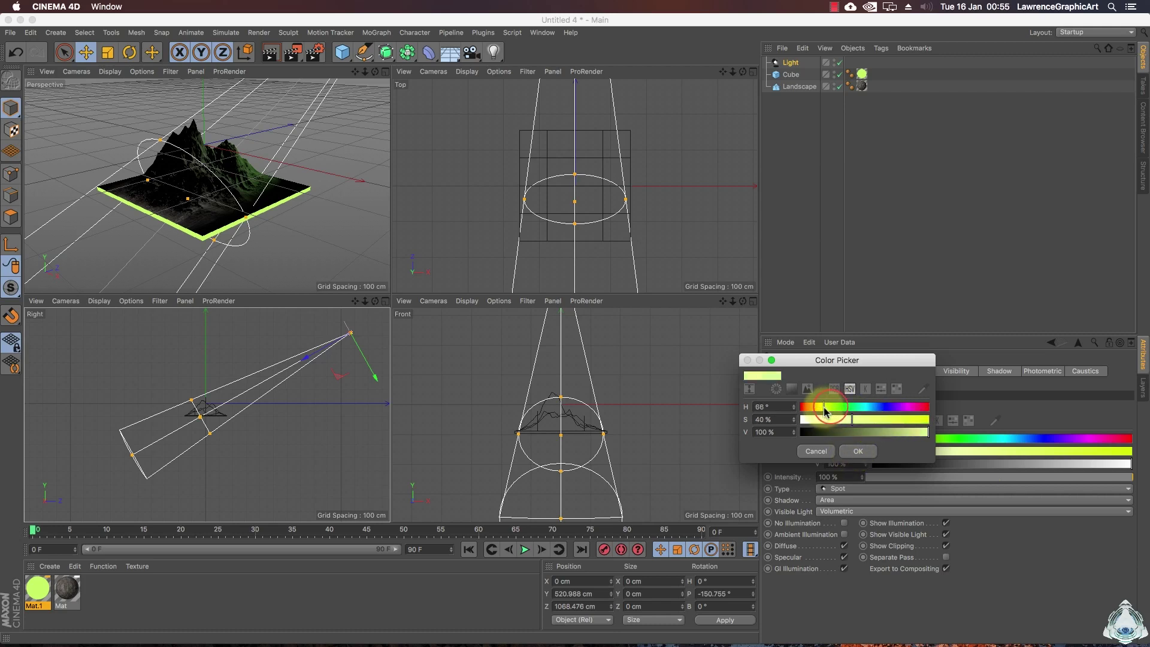
left_click(850, 450)
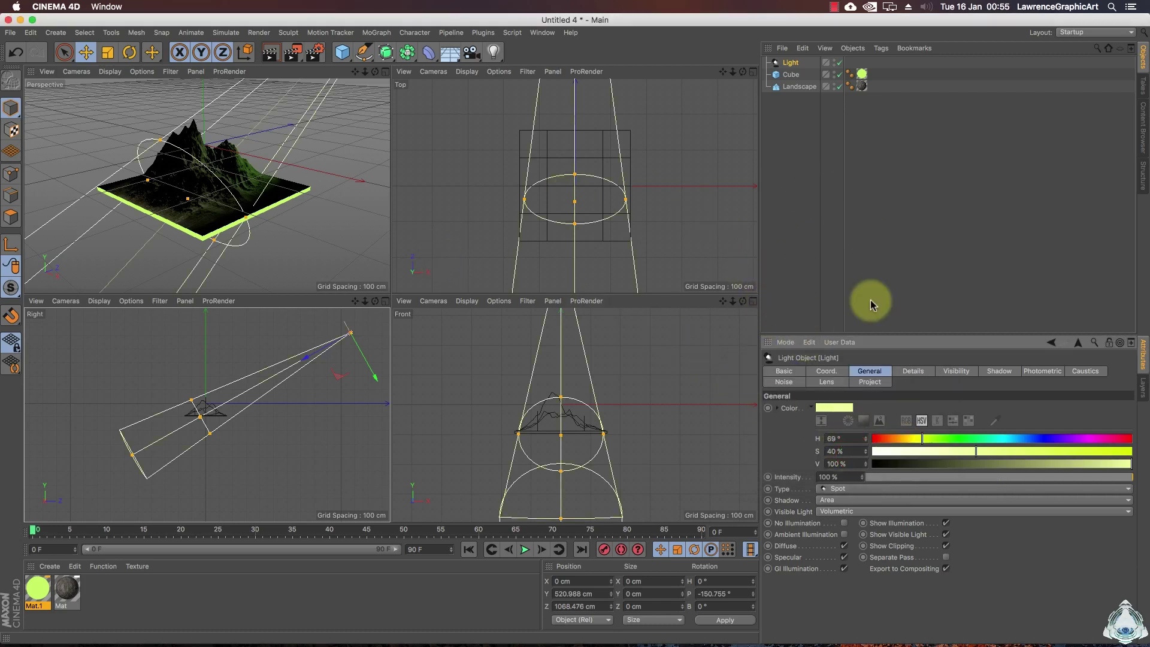
Step: Set the spot light's intensity to 250%
left_click(790, 62)
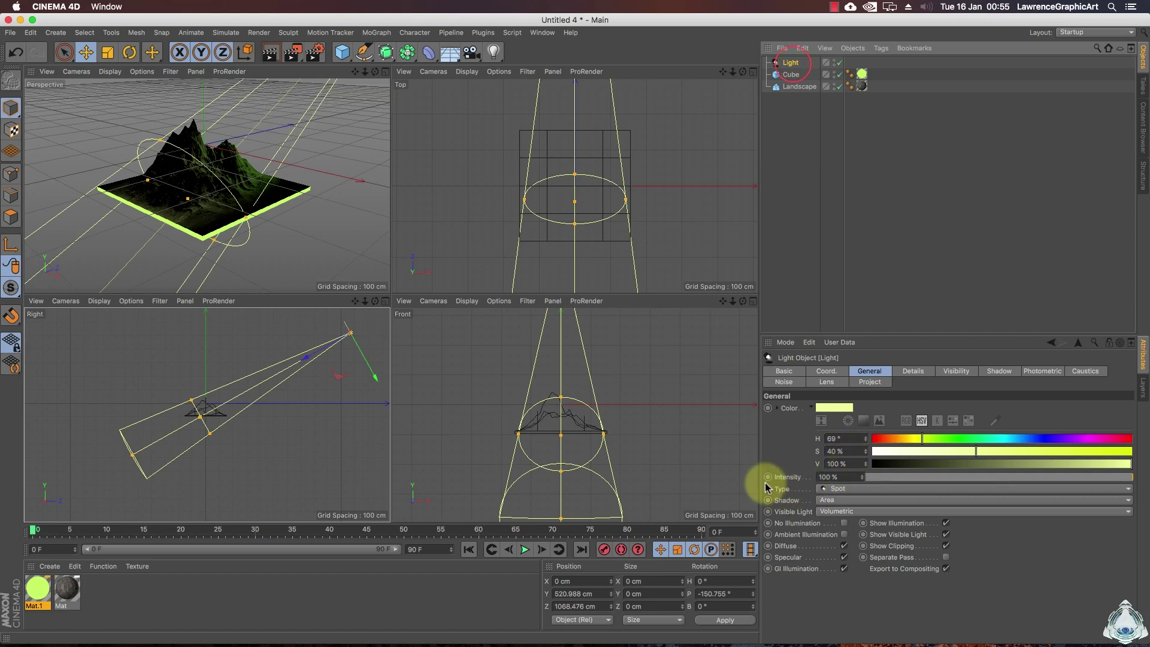
left_click(848, 477)
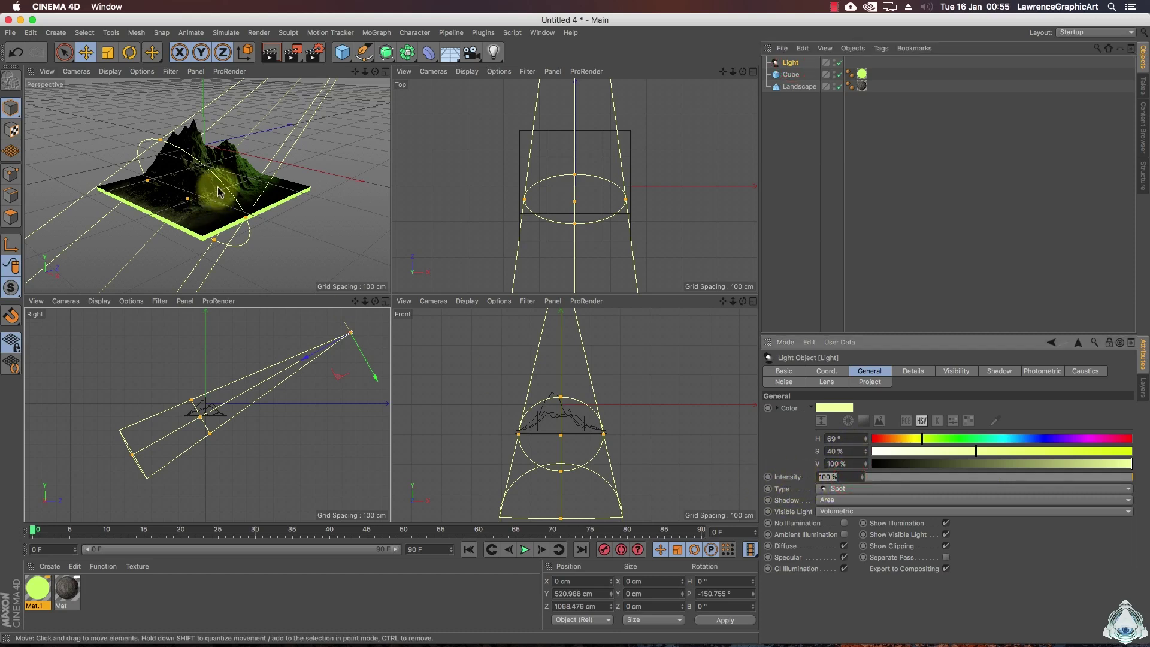
type("250")
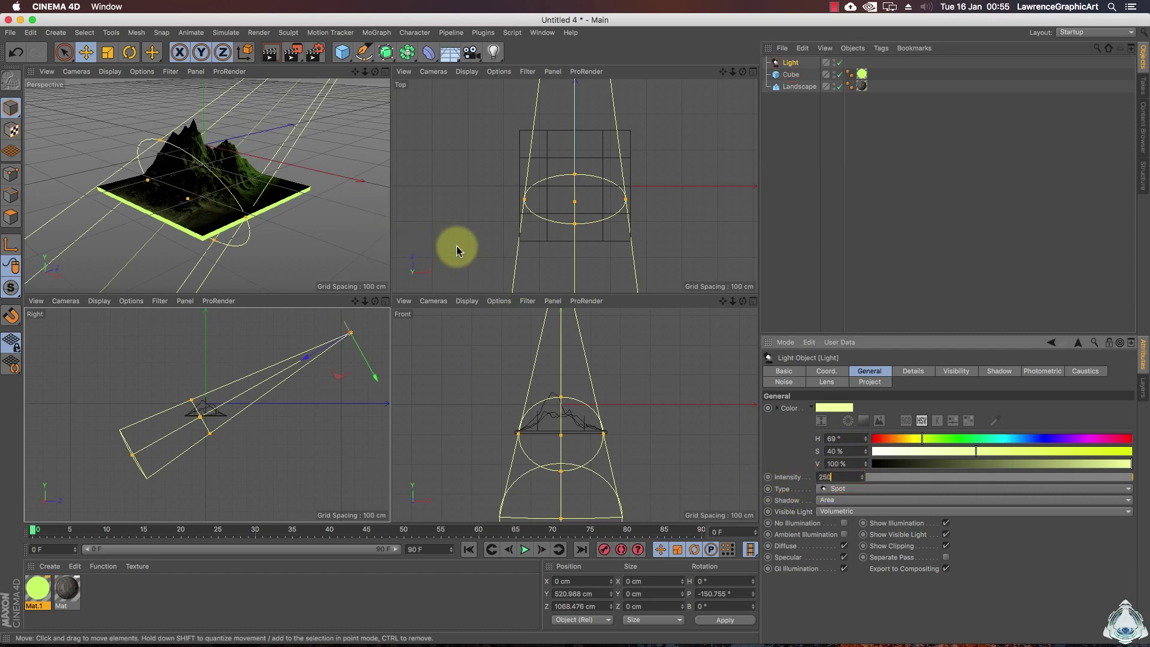
key("Return")
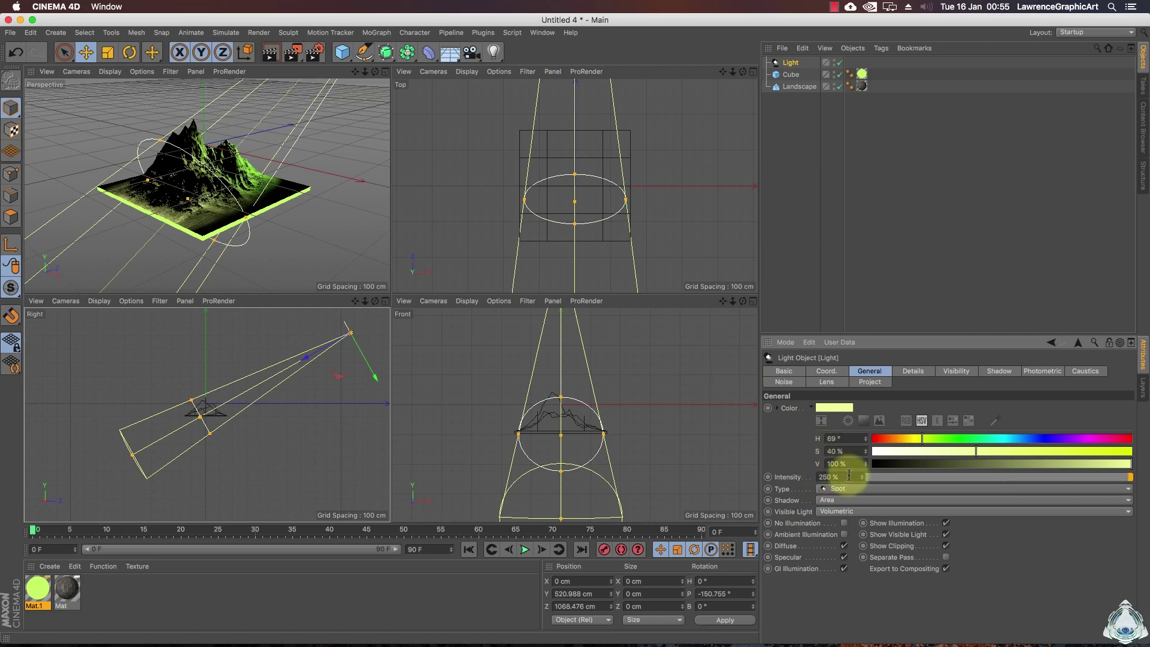
Step: Set the spot light's noise to Both and render the perspective view to preview it
middle_click(319, 201)
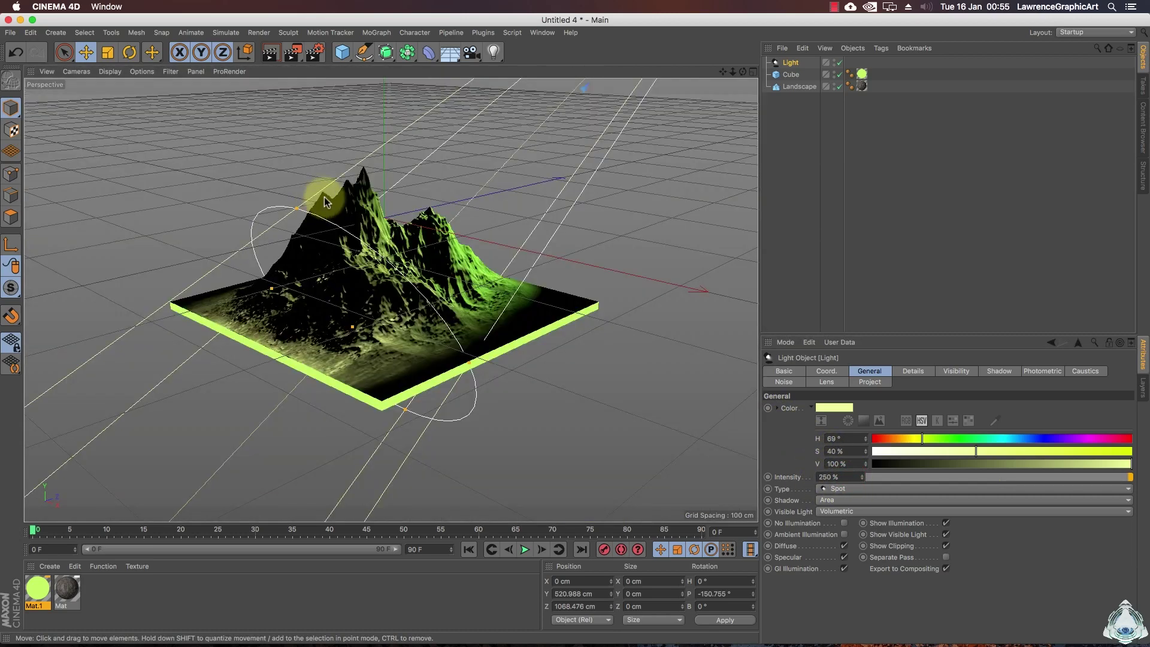
left_click(952, 372)
left_click(991, 371)
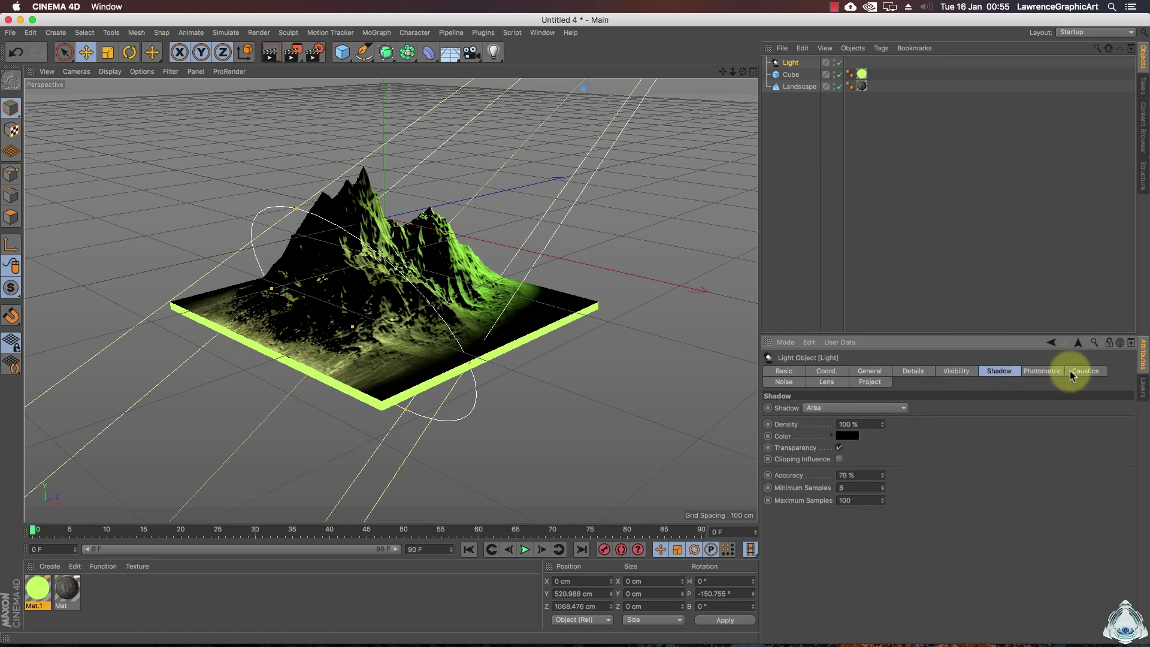
left_click(786, 381)
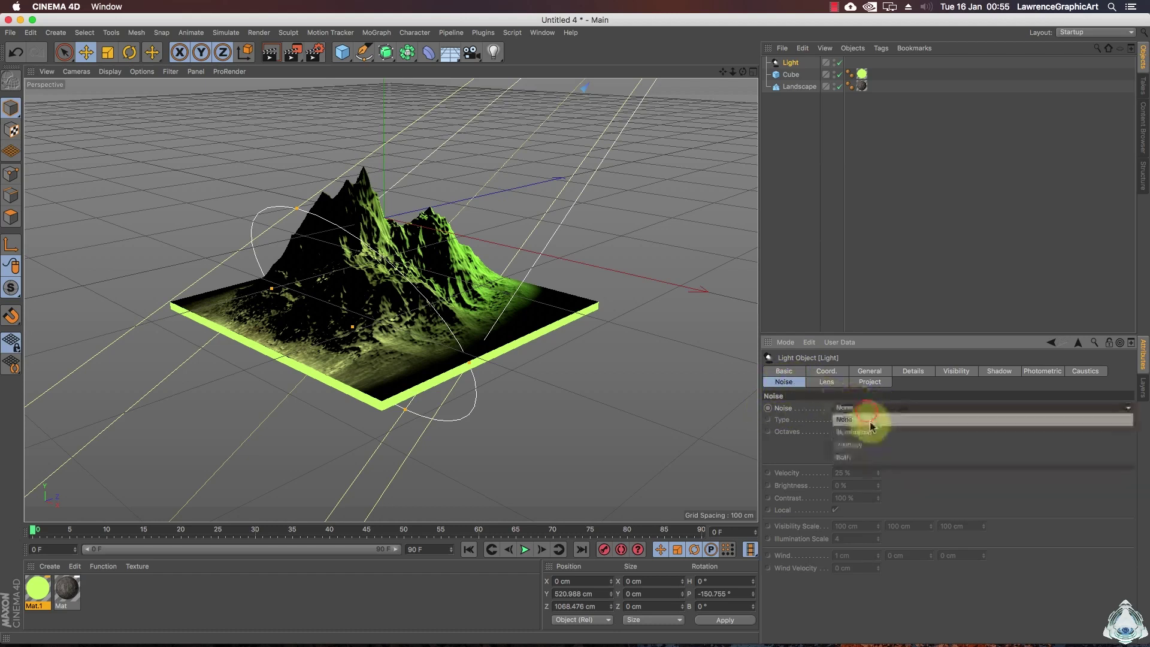
left_click(868, 410)
left_click(852, 456)
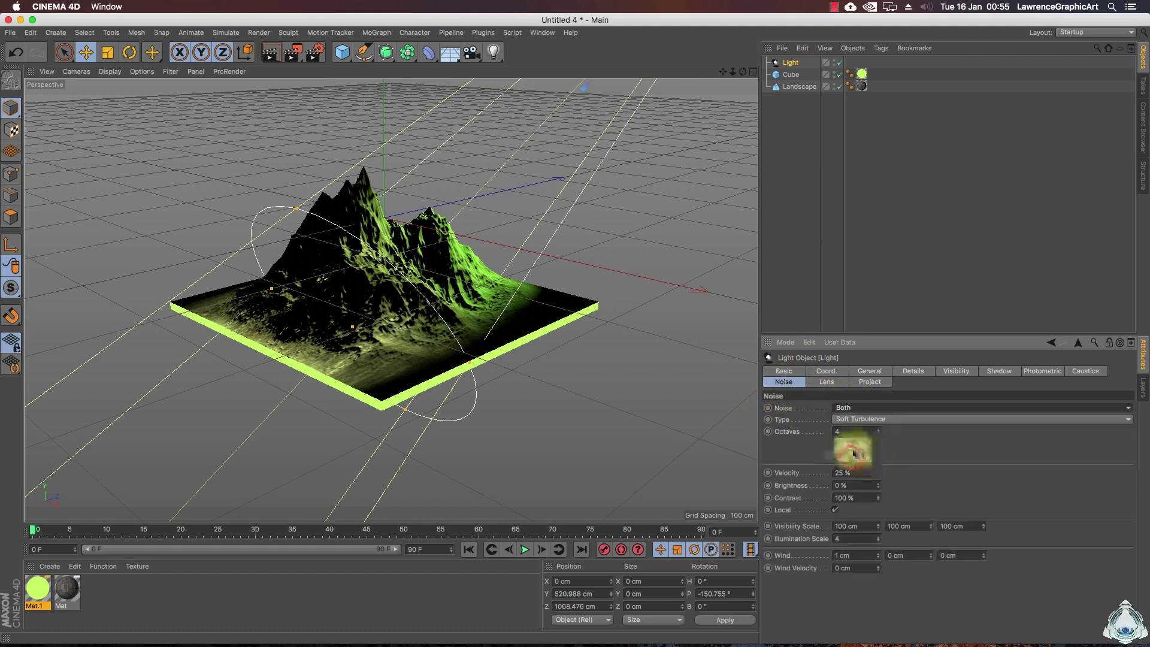
left_click_drag(852, 472, 804, 505)
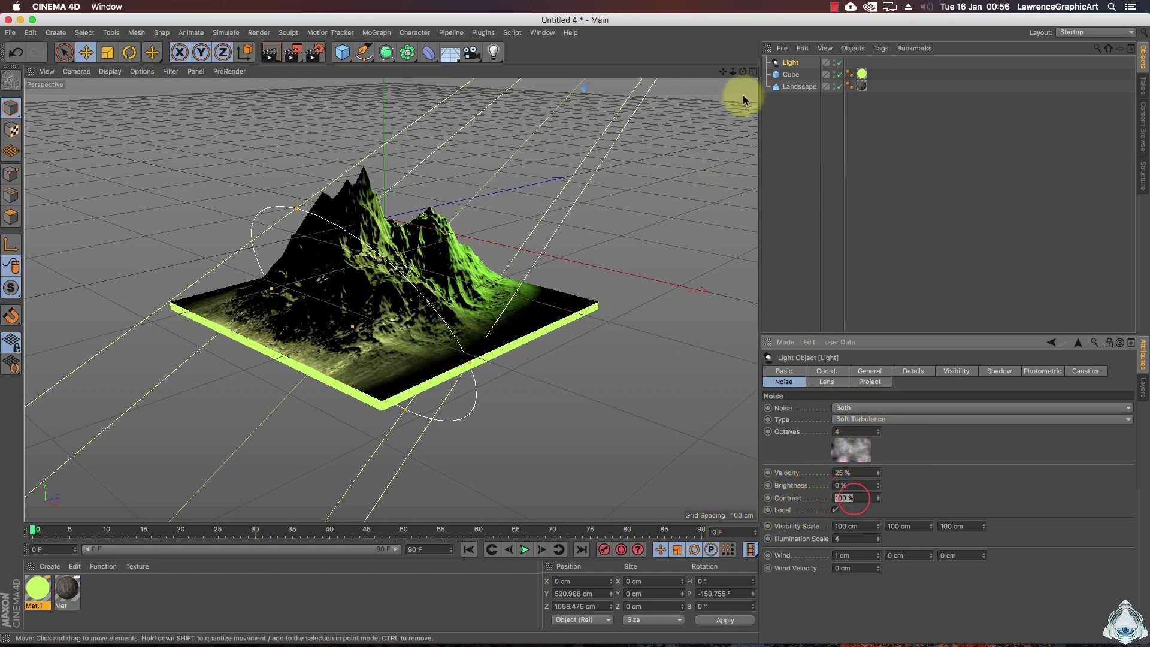
mouse_move(732, 71)
left_mouse_down()
mouse_move(707, 77)
mouse_move(748, 70)
left_mouse_up()
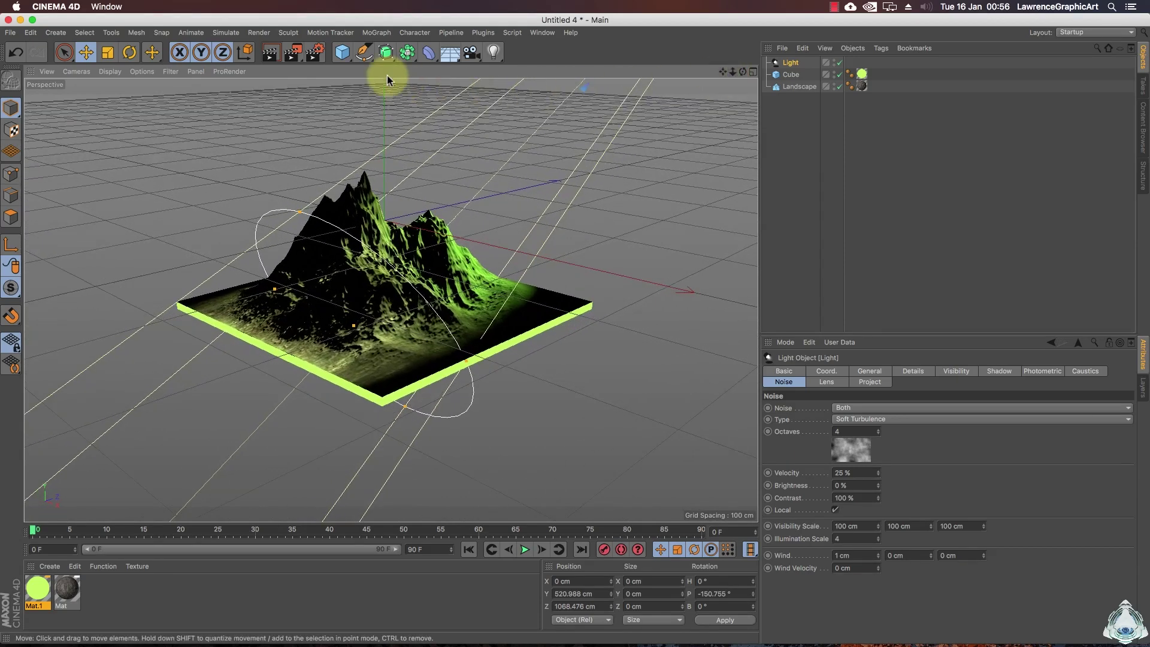
left_click(270, 52)
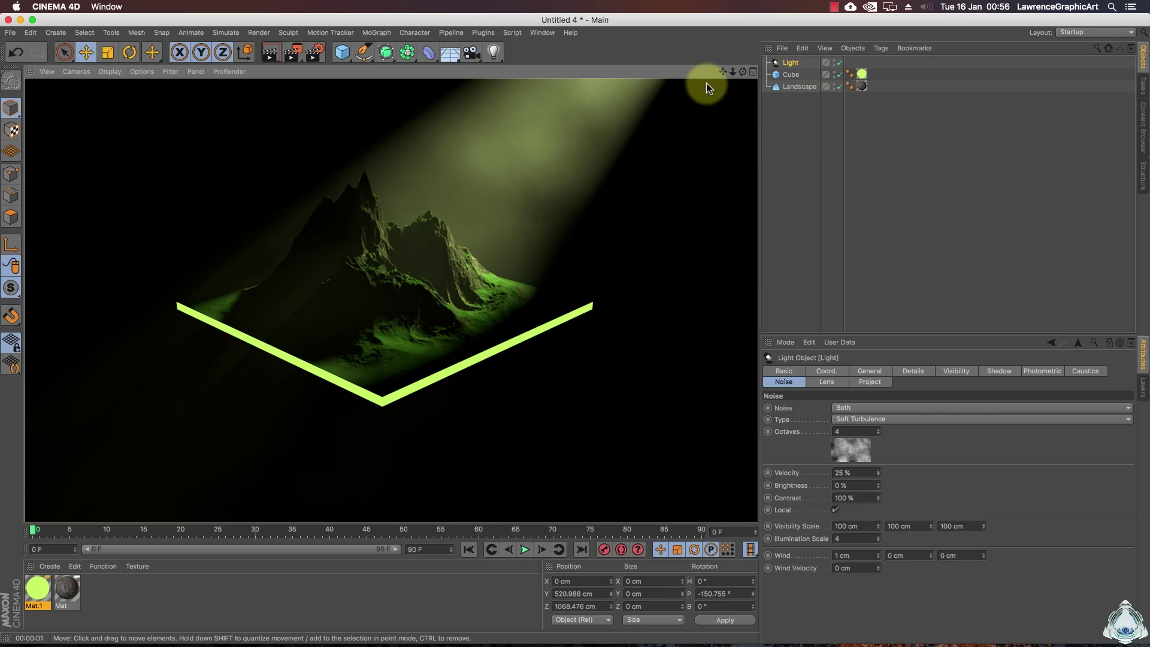
Step: Extend both of the spot light's range handles far beyond the mountain and render the perspective view
left_click_drag(731, 73, 721, 72)
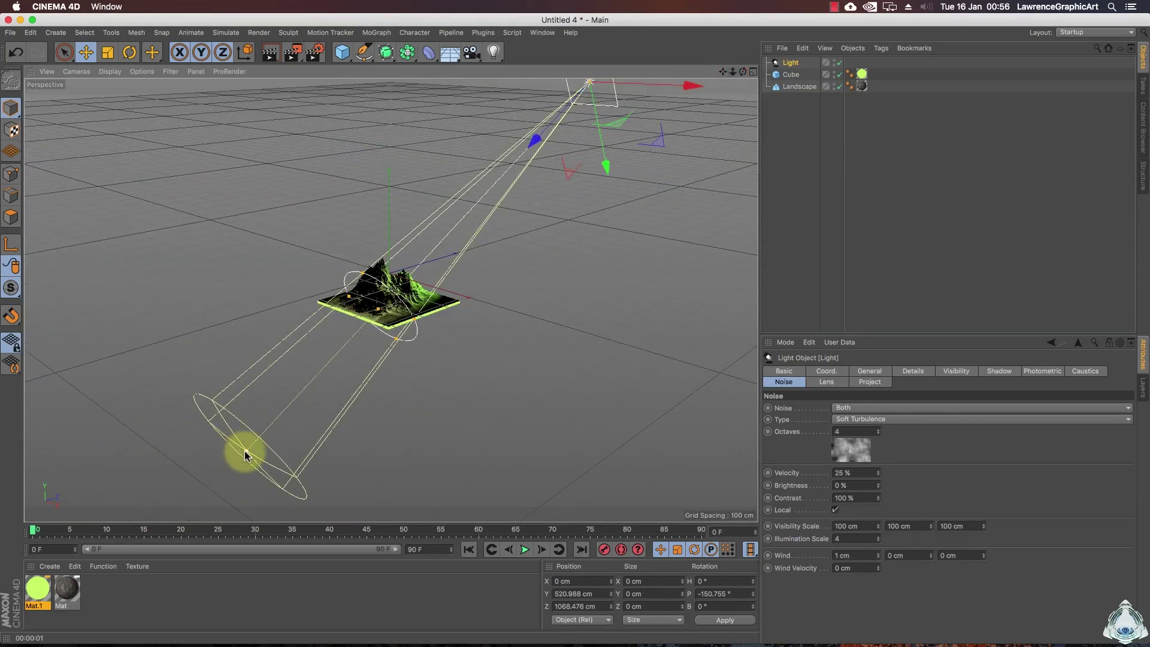
left_click_drag(246, 451, 111, 595)
left_click_drag(378, 310, 236, 458)
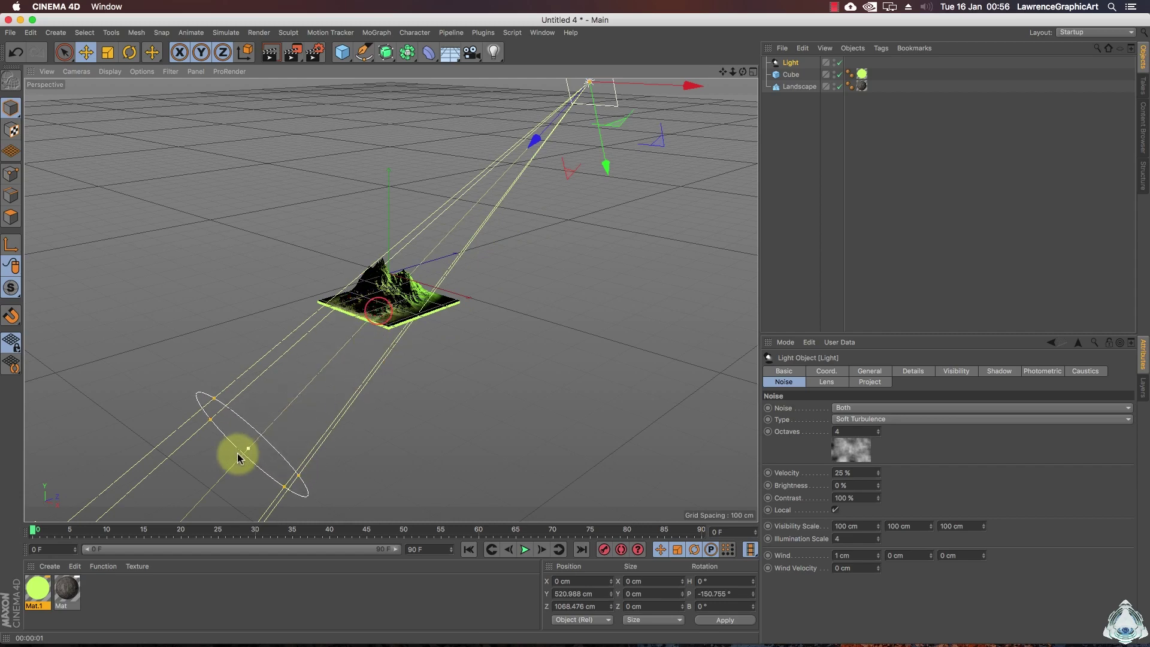
left_click_drag(732, 72, 723, 72)
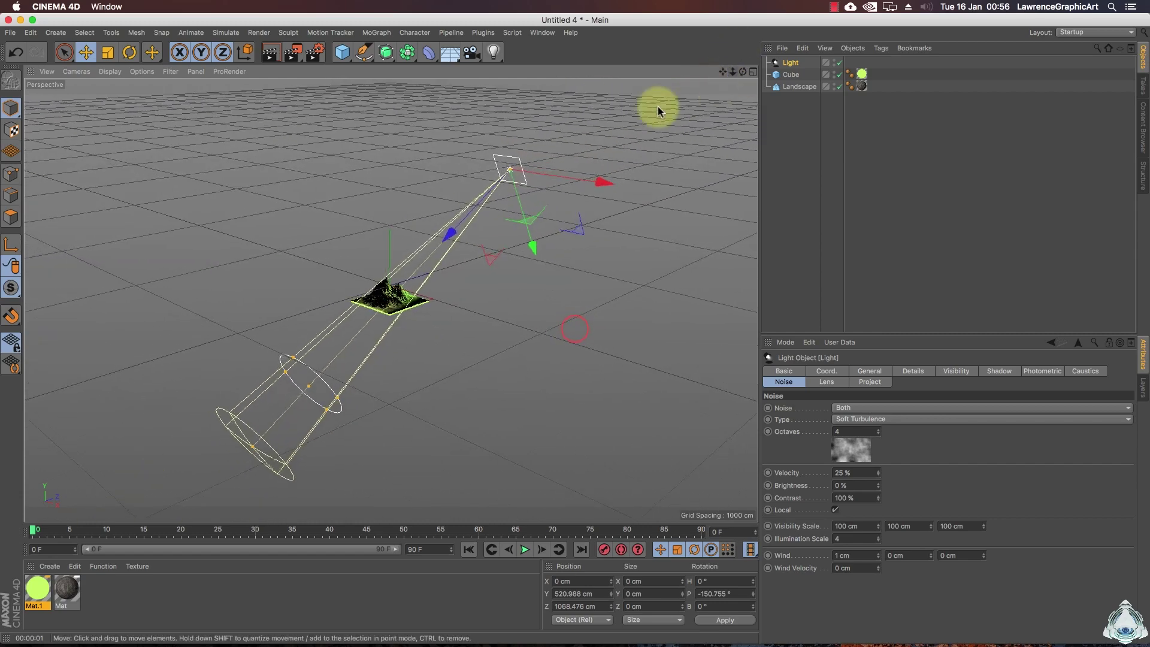
left_click_drag(245, 454, 209, 491)
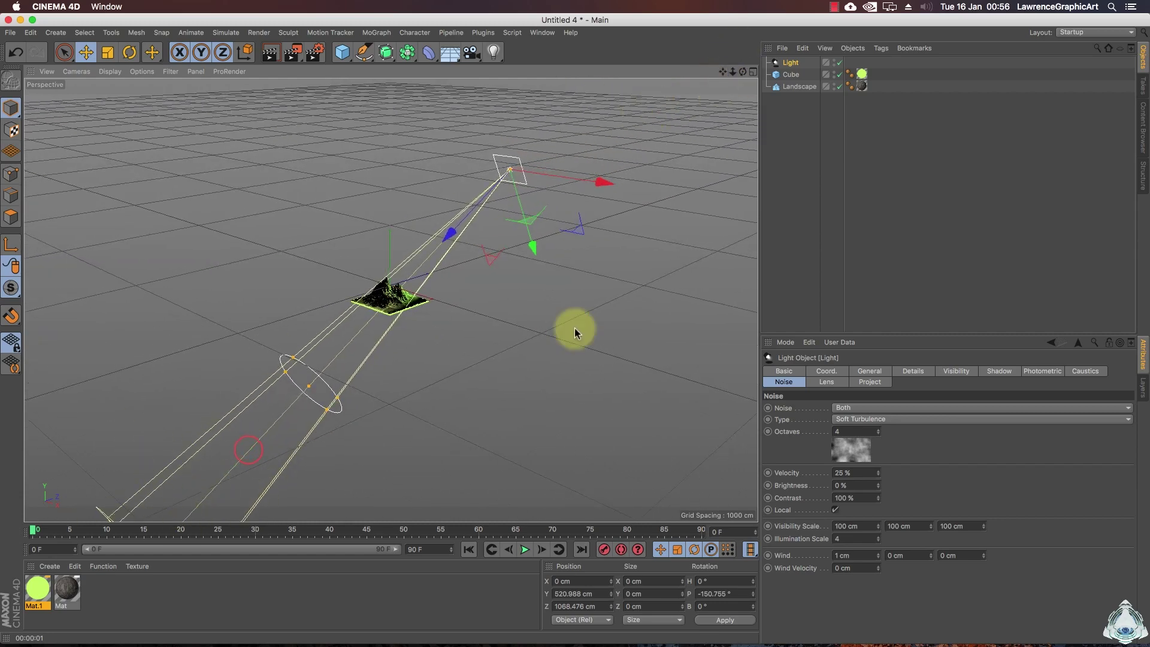
left_click_drag(732, 72, 740, 73)
left_click(270, 55)
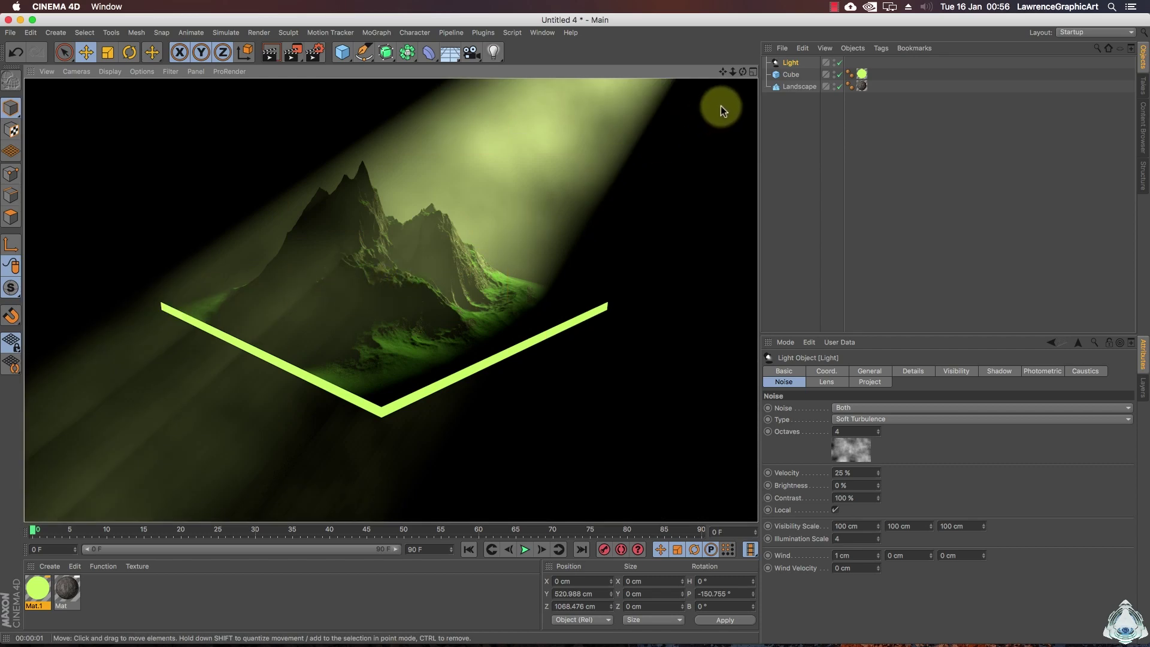
Step: Reduce the spot light color's saturation to 9% and render the perspective view
mouse_move(732, 73)
left_mouse_down()
mouse_move(723, 77)
mouse_move(736, 72)
left_mouse_up()
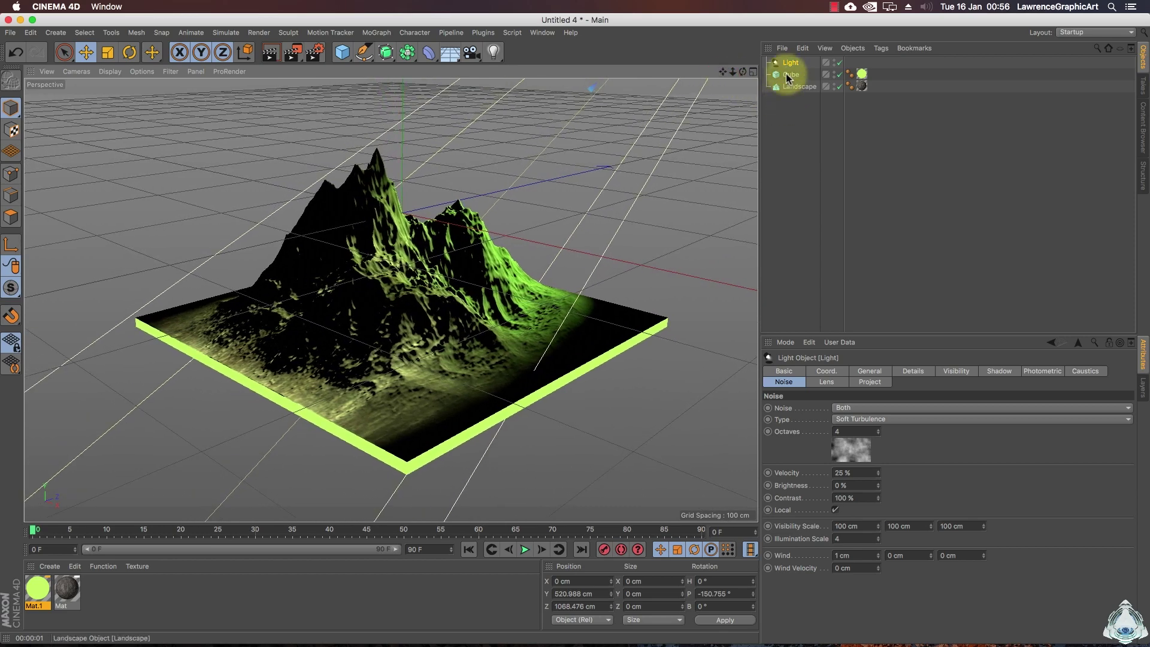
left_click(870, 371)
left_click(834, 408)
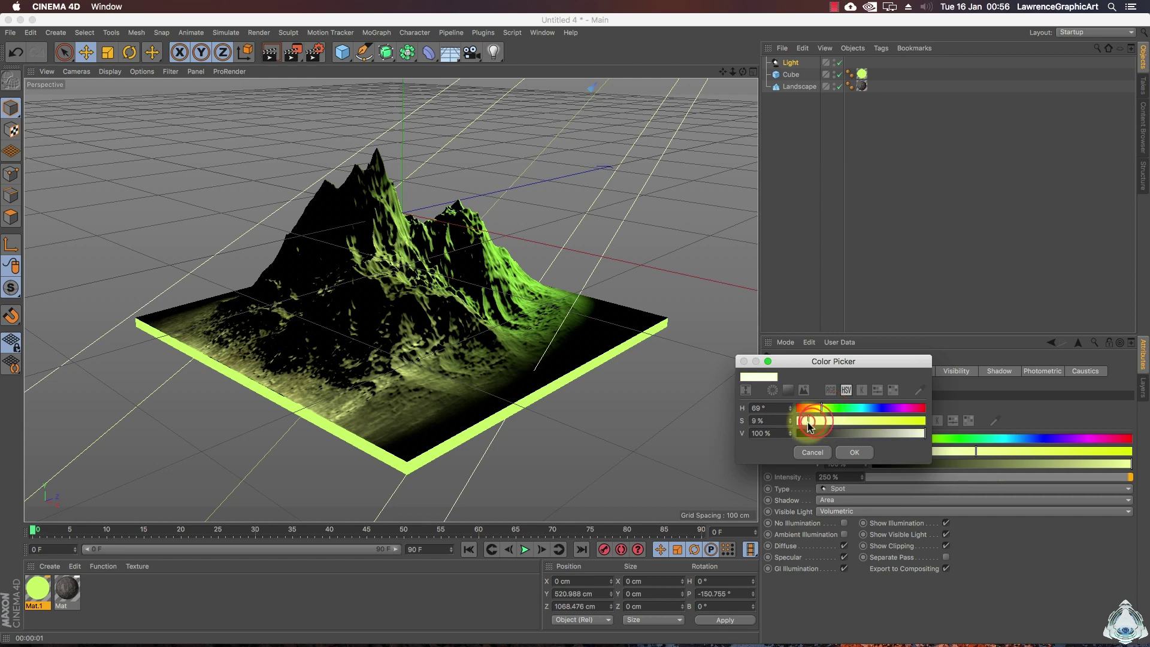
left_click(855, 452)
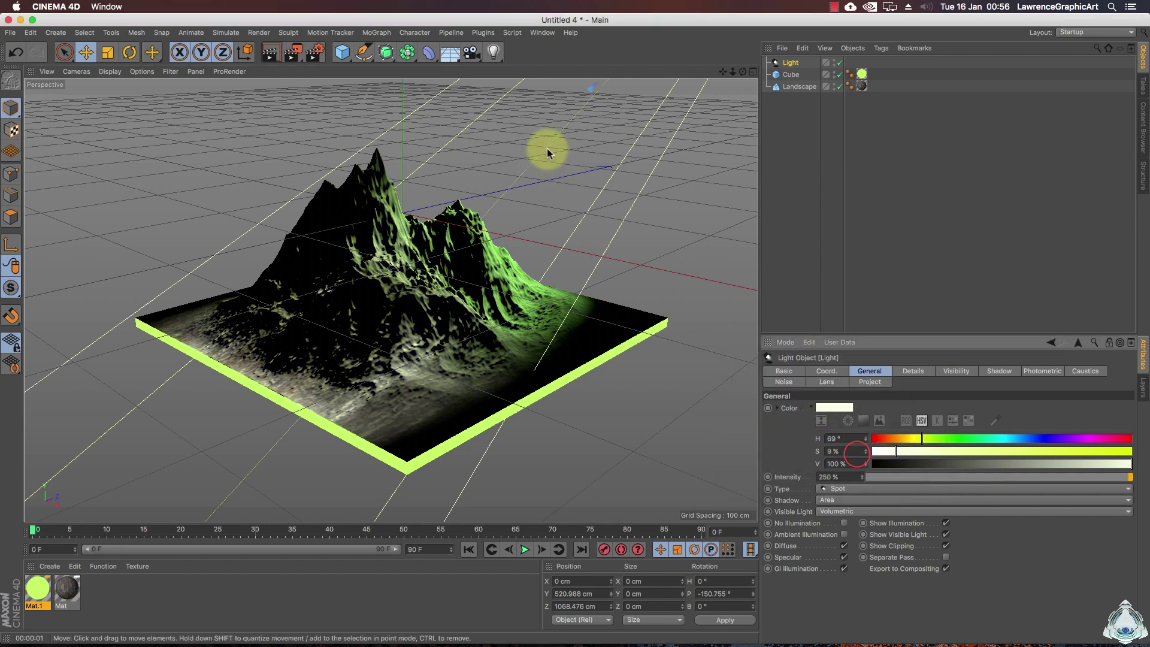
left_click(271, 54)
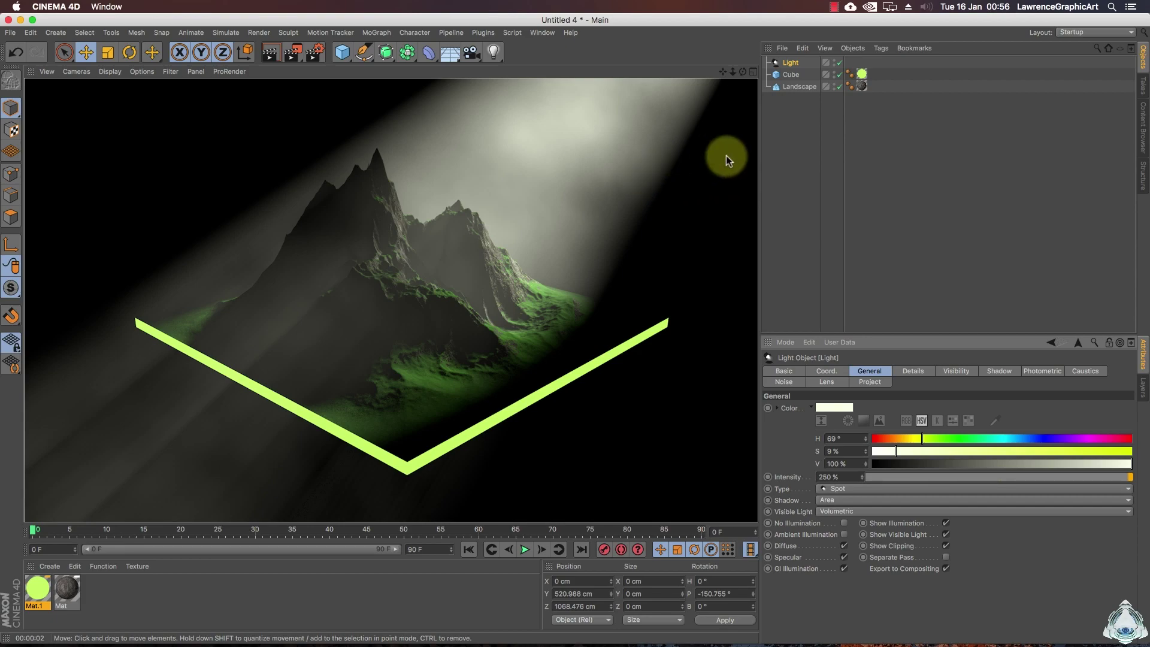
Step: Raise the spot light's intensity to 300%
left_click_drag(742, 72, 658, 82)
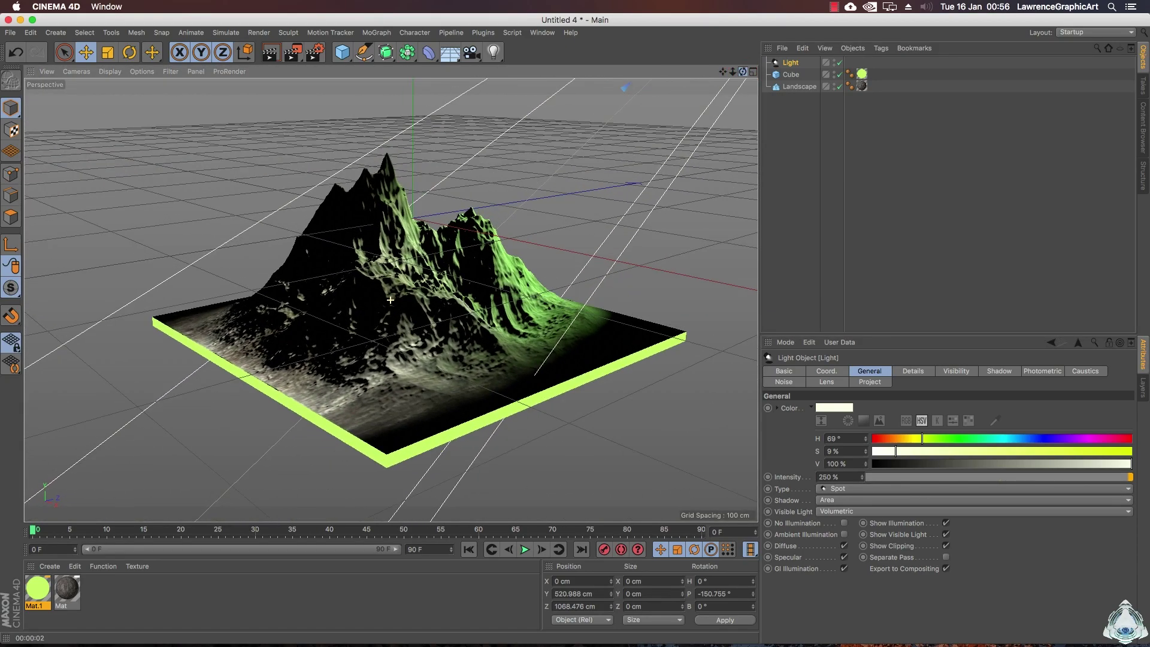
left_click_drag(743, 71, 749, 69)
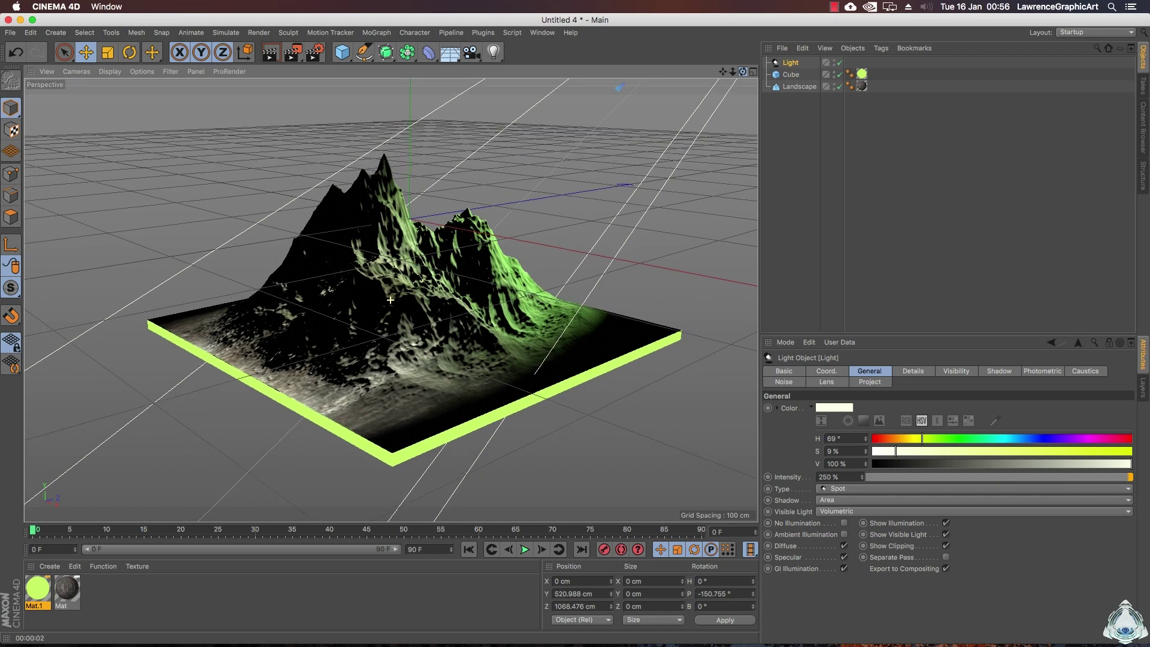
left_click(855, 477)
type("300")
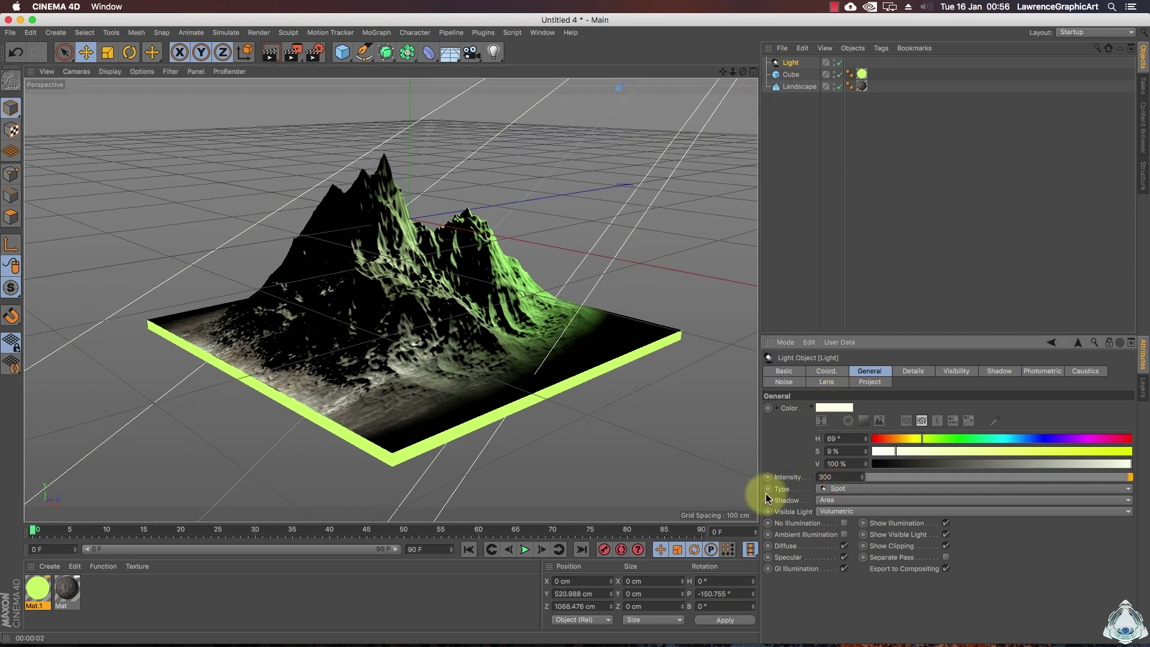
key("Return")
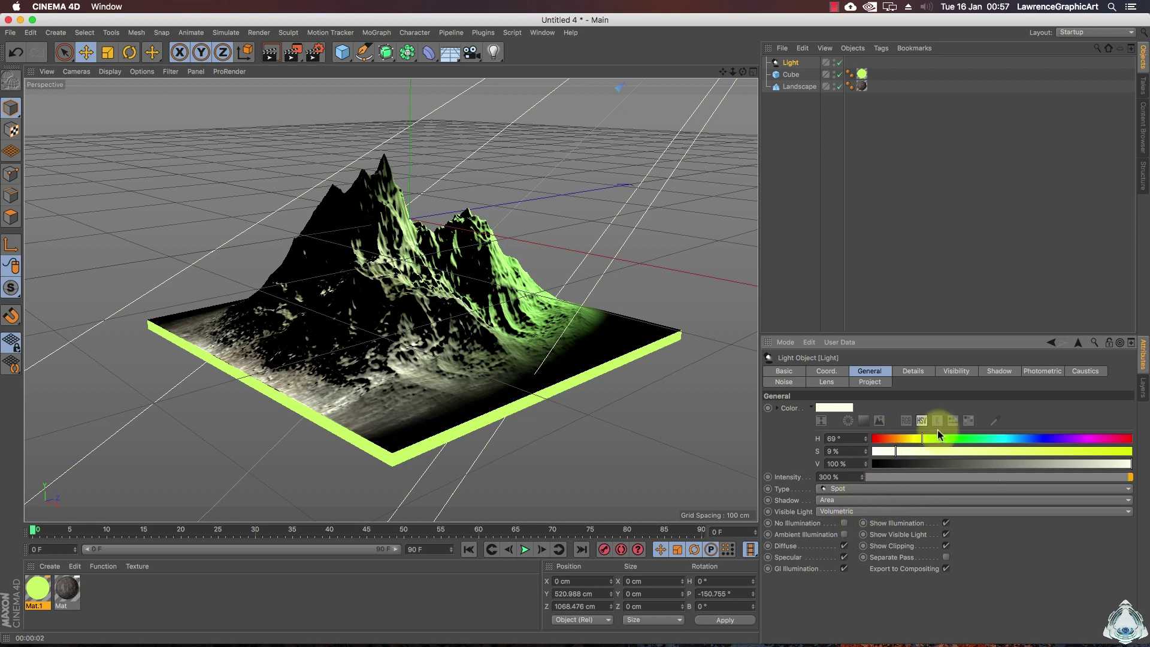
Step: Widen the spot light's cone and move the light to about 527 cm in Y and 1140 cm in Z to cover the whole slab
left_click_drag(733, 71, 575, 329)
left_click_drag(221, 393, 185, 389)
left_click_drag(523, 177, 618, 196)
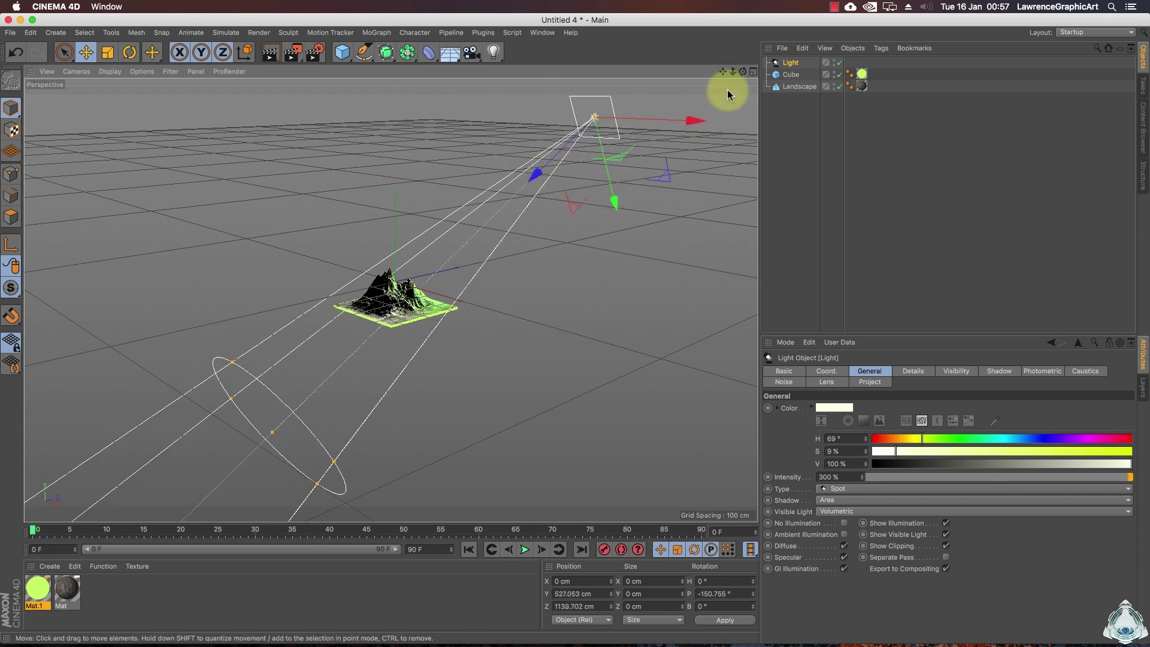
left_click_drag(732, 71, 575, 329)
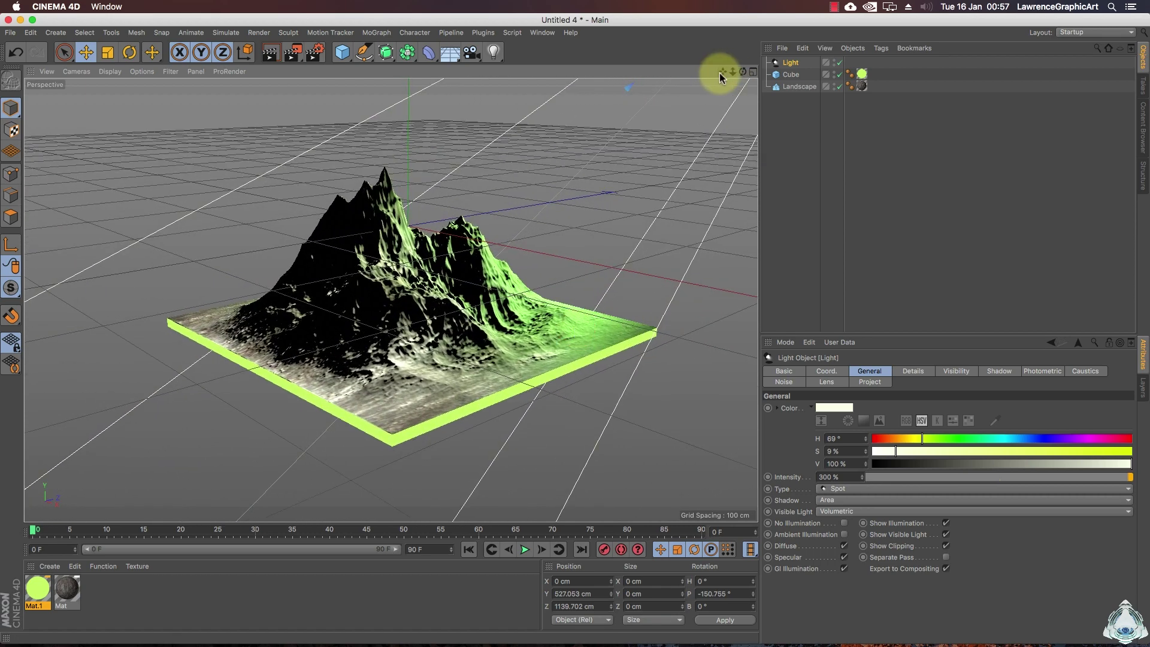
left_click_drag(732, 71, 575, 329)
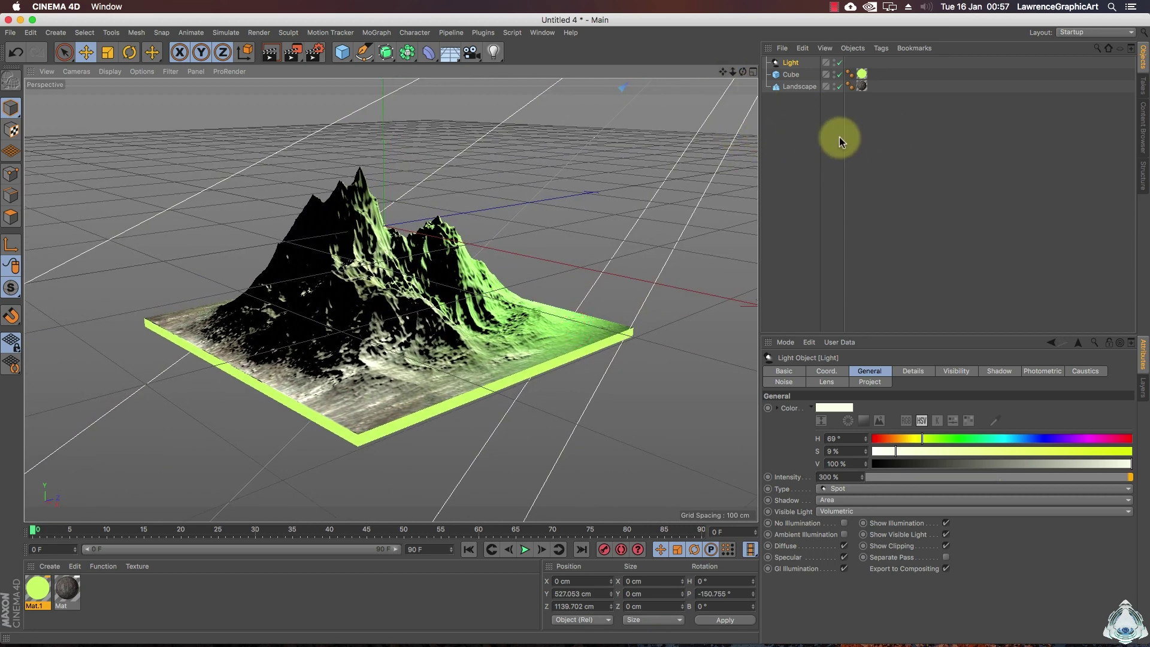
Step: Group the Cube and Landscape objects under a null and expand the group
mouse_move(789, 77)
left_mouse_down()
mouse_move(850, 130)
mouse_move(789, 79)
left_mouse_up()
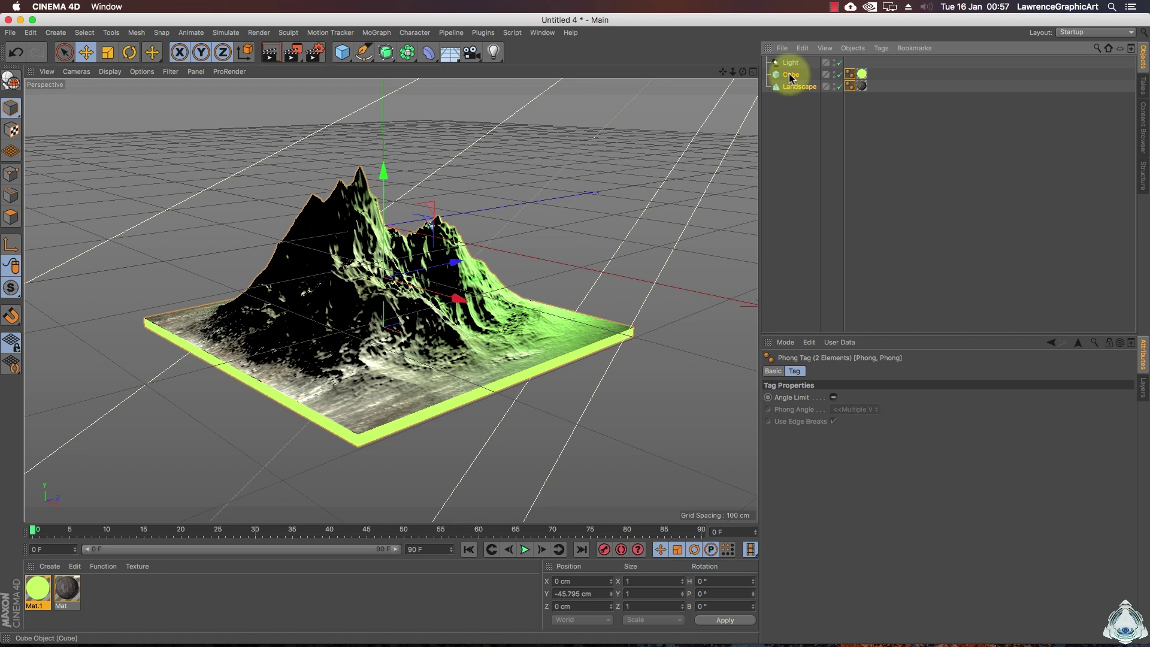
right_click(789, 78)
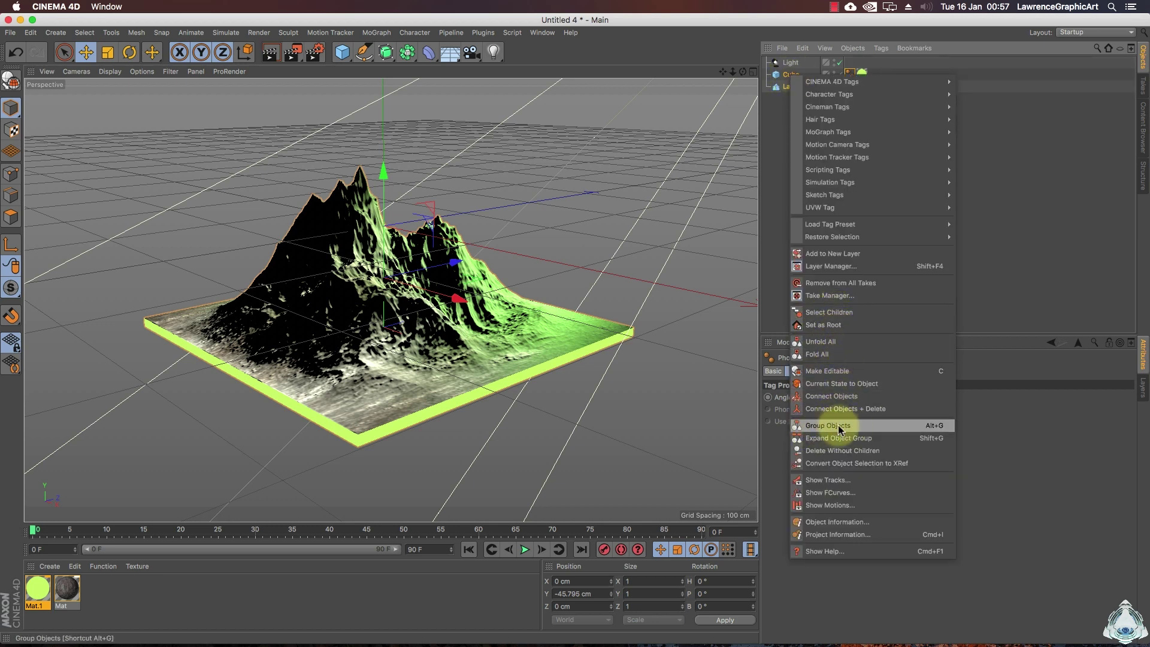
left_click(863, 426)
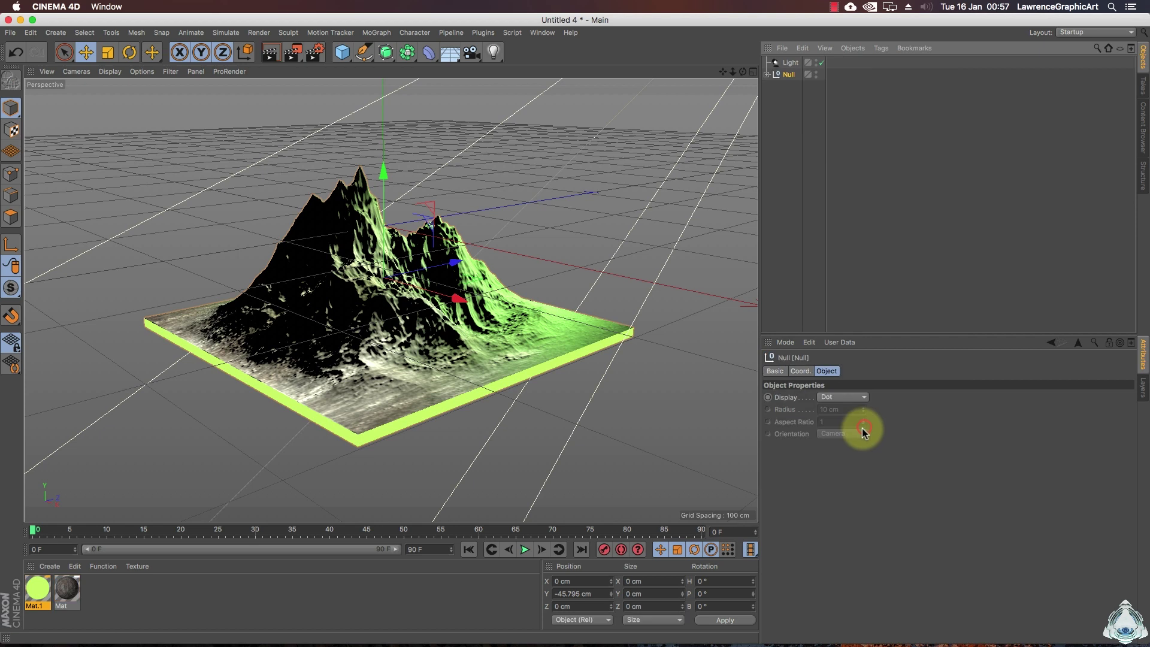
left_click(766, 75)
left_click(766, 75)
left_click(767, 75)
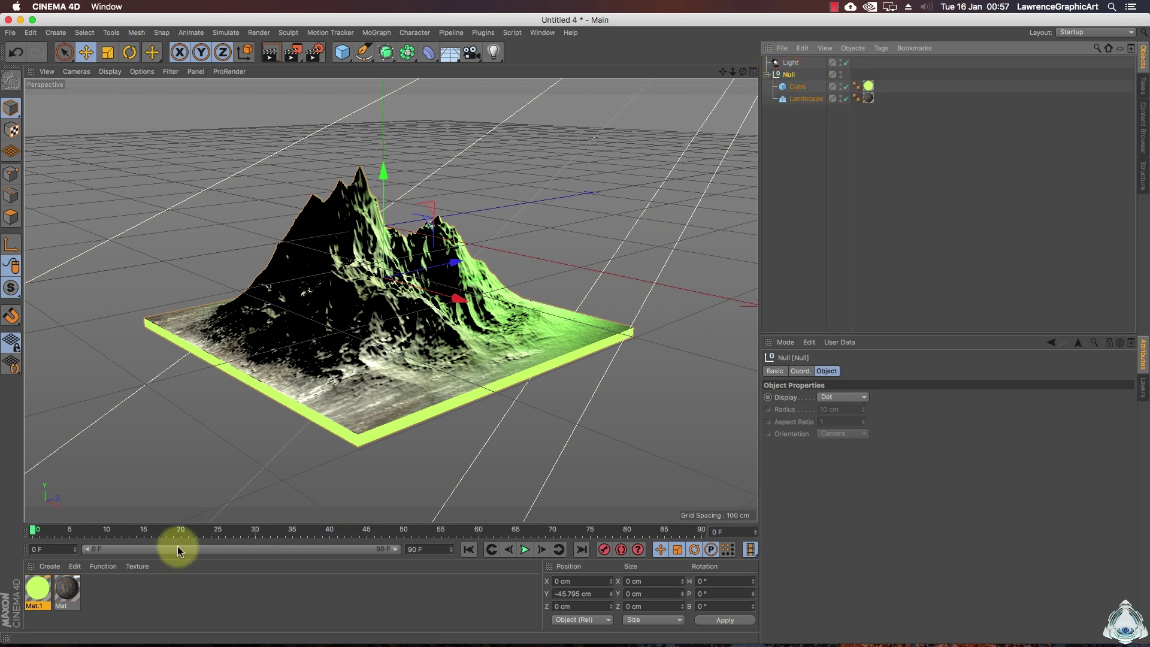
Step: Set the animation's end to frame 400 and extend the visible timeline range to 400 F
left_click(429, 550)
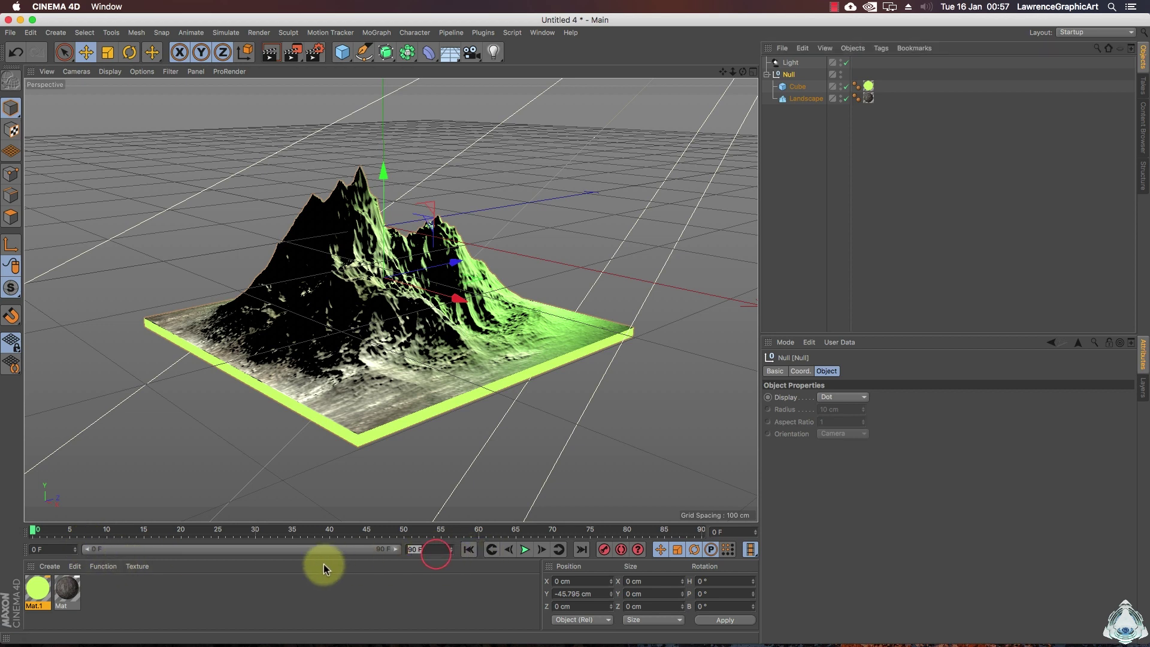
type("400")
key("Return")
left_click_drag(161, 546, 411, 547)
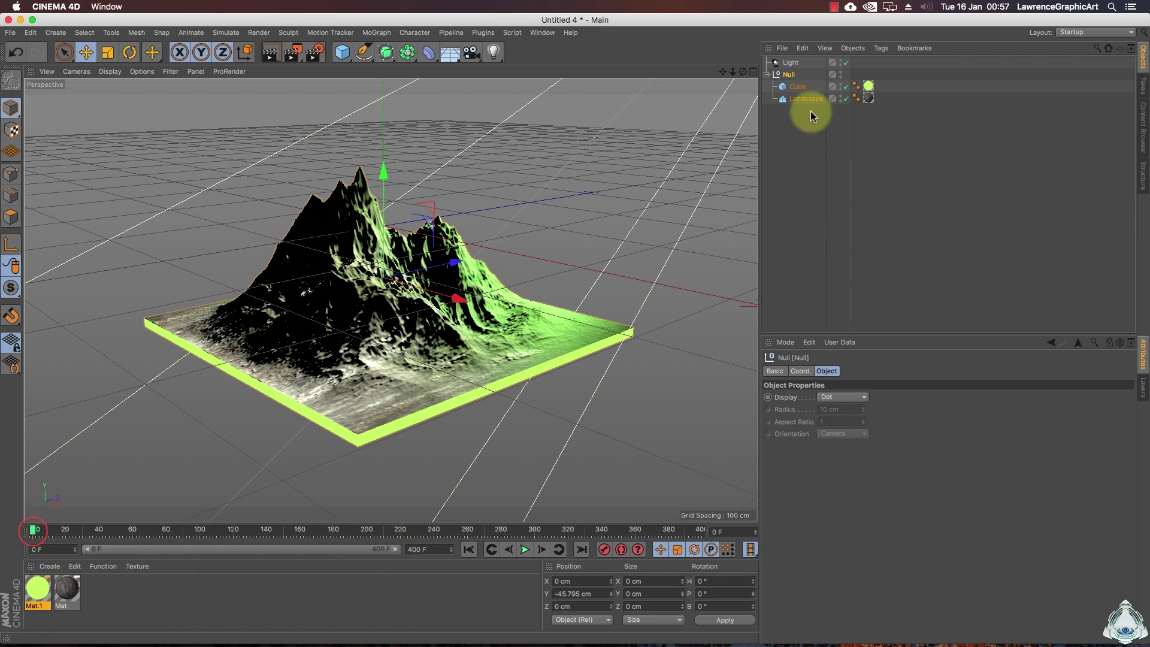
Step: Record a keyframe for the null's heading rotation (R.H) at 0° on frame 0
left_click(788, 74)
left_click(800, 370)
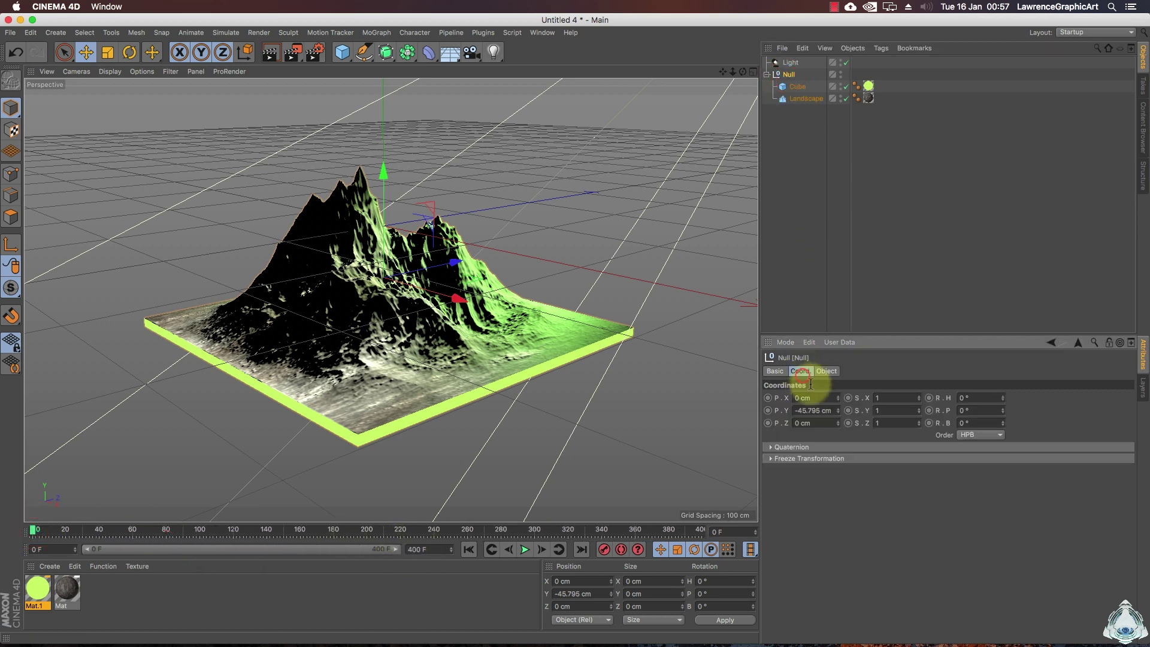
left_click_drag(1003, 399, 1002, 400)
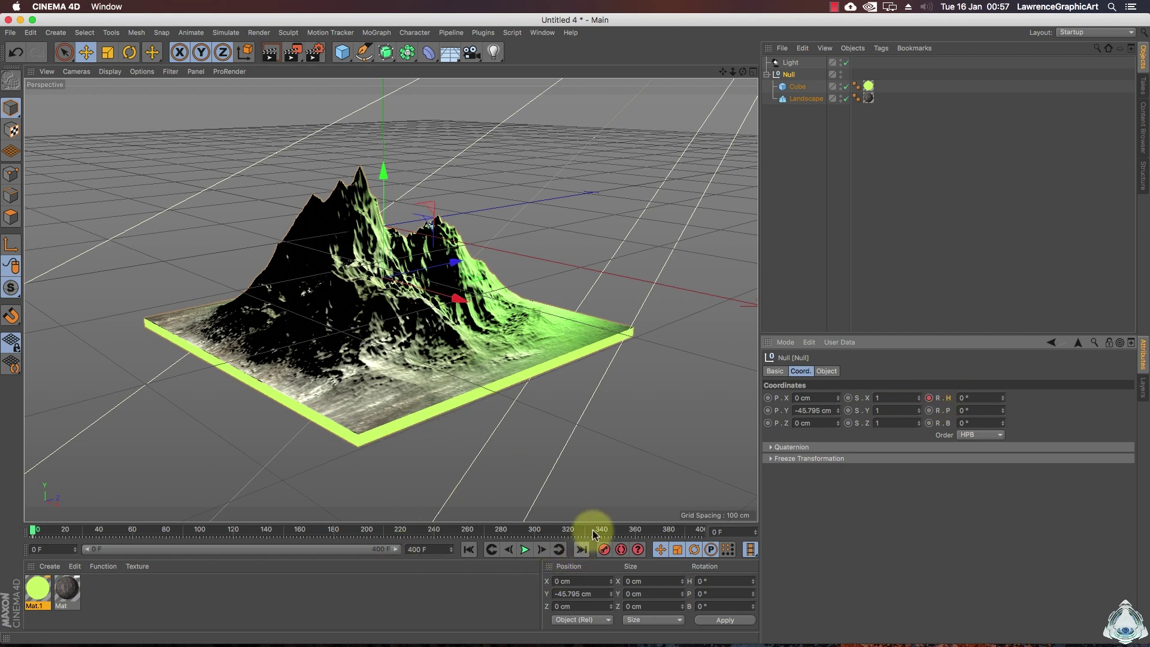
Step: Set the null's heading rotation (R.H) to 360° at frame 400, record its keyframe, and return to frame 0
left_click_drag(604, 531, 710, 530)
left_click(976, 398)
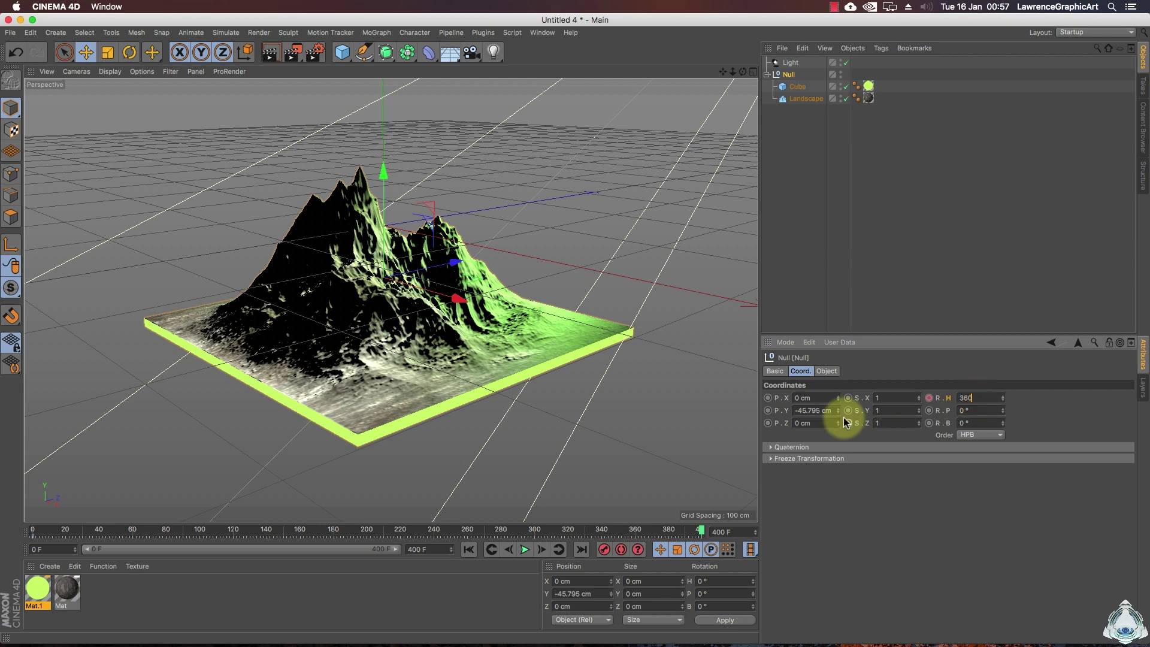
left_click(702, 532)
left_click_drag(702, 532, 9, 560)
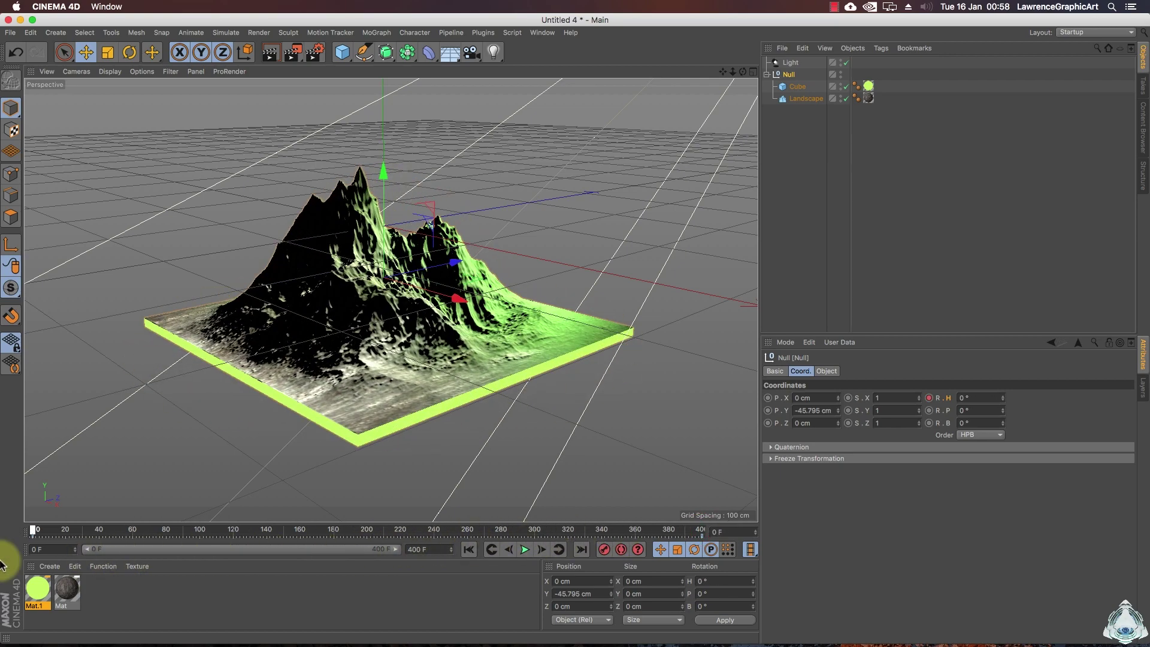
Step: Play the rotation animation, preview-render the view partway through, and return to frame 0
left_click(524, 550)
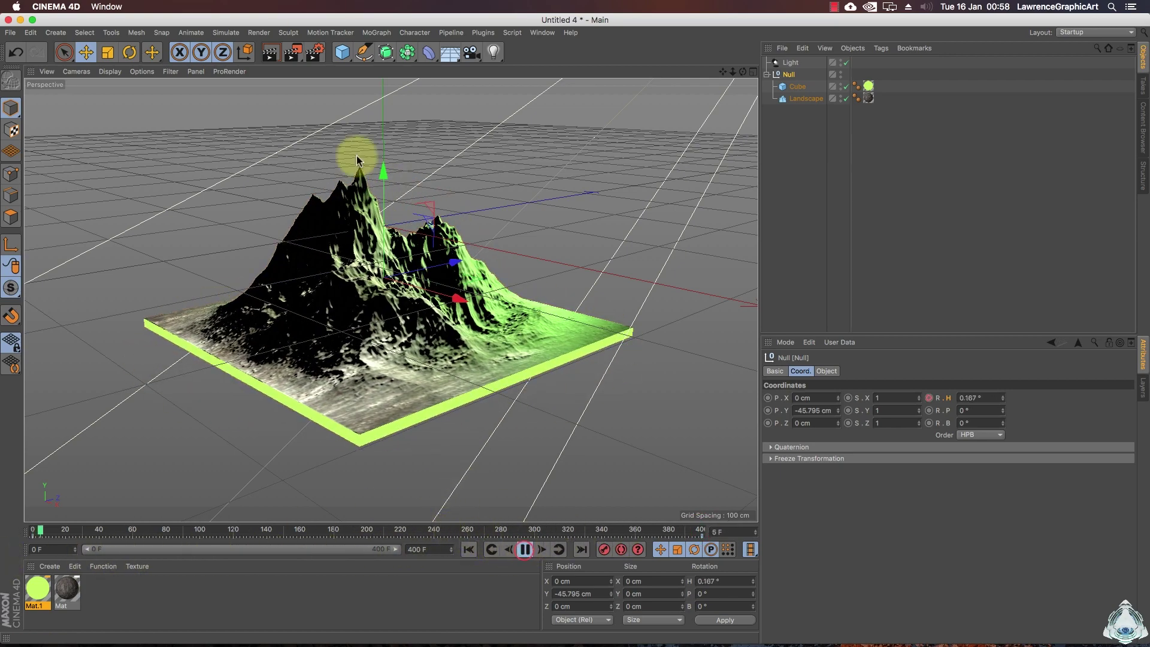
left_click(270, 53)
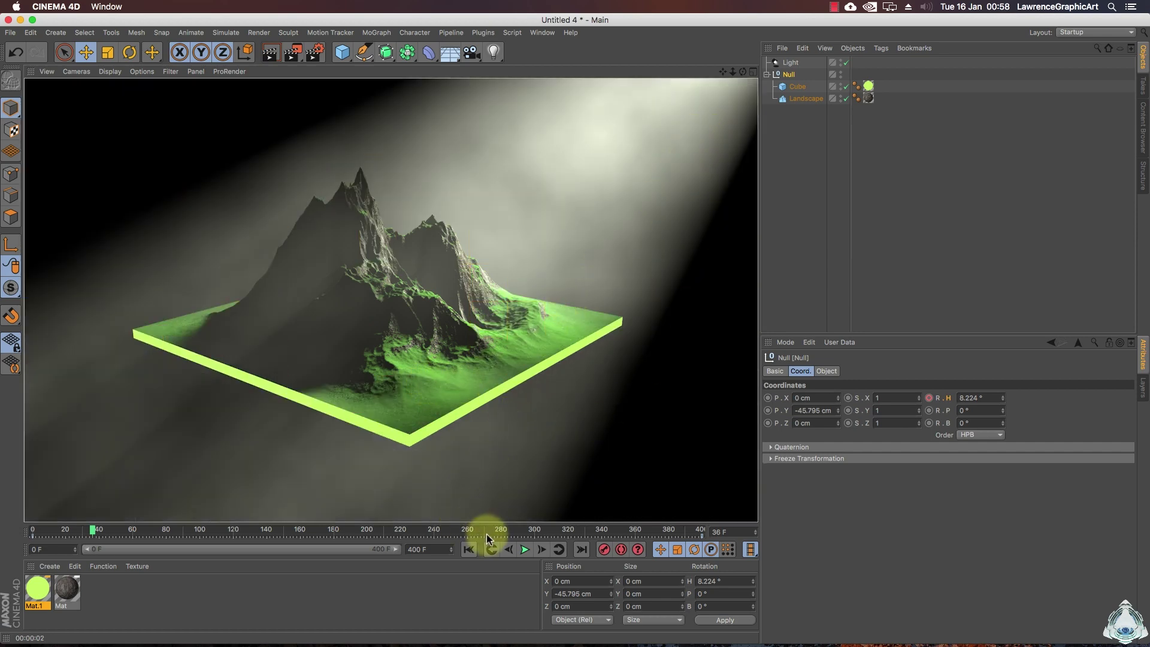
left_click_drag(93, 535, 12, 539)
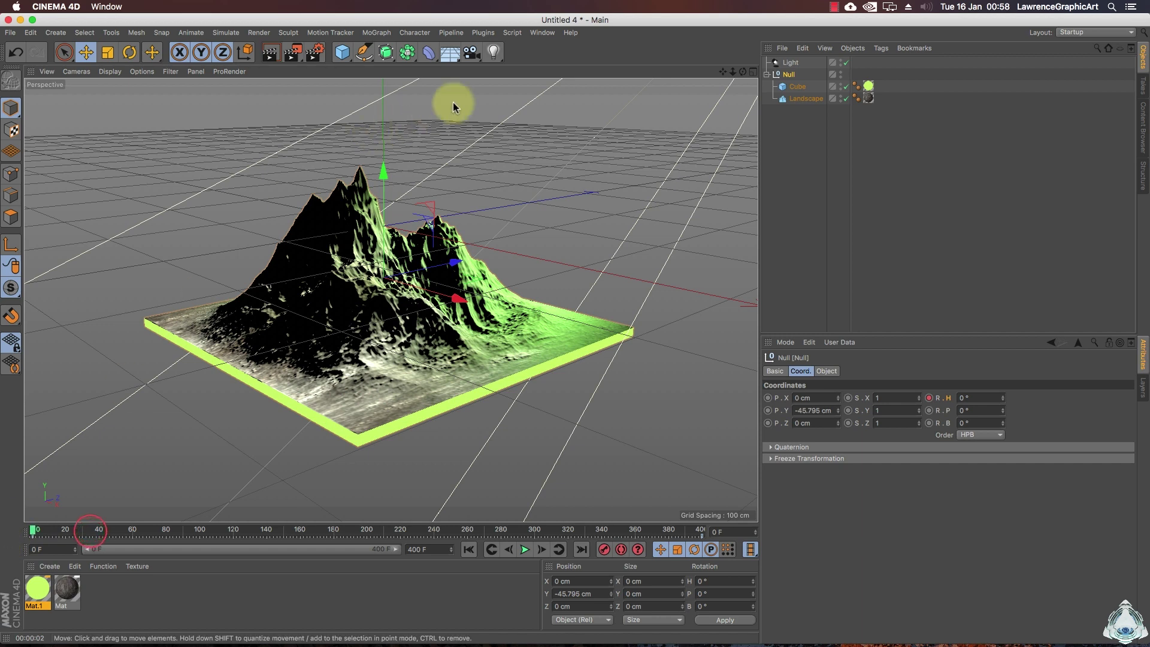
Step: Select the light, switch the renderer to Physical in the render settings, and show the Physical renderer's options
left_click(789, 63)
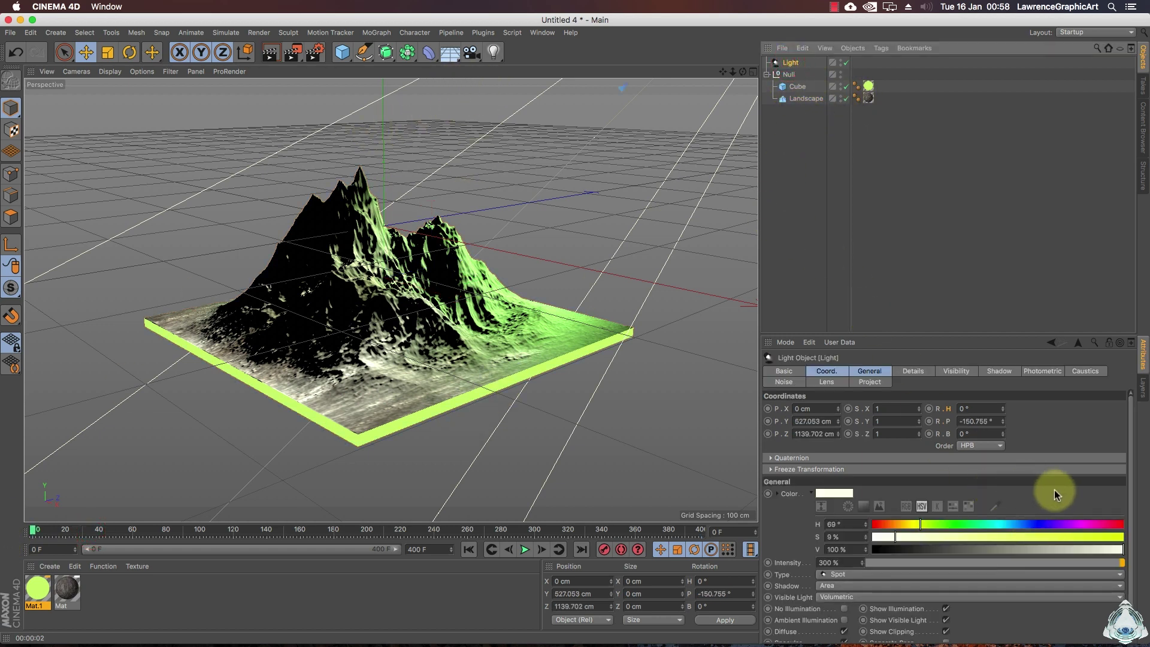
scroll(1130, 455, "down", 1)
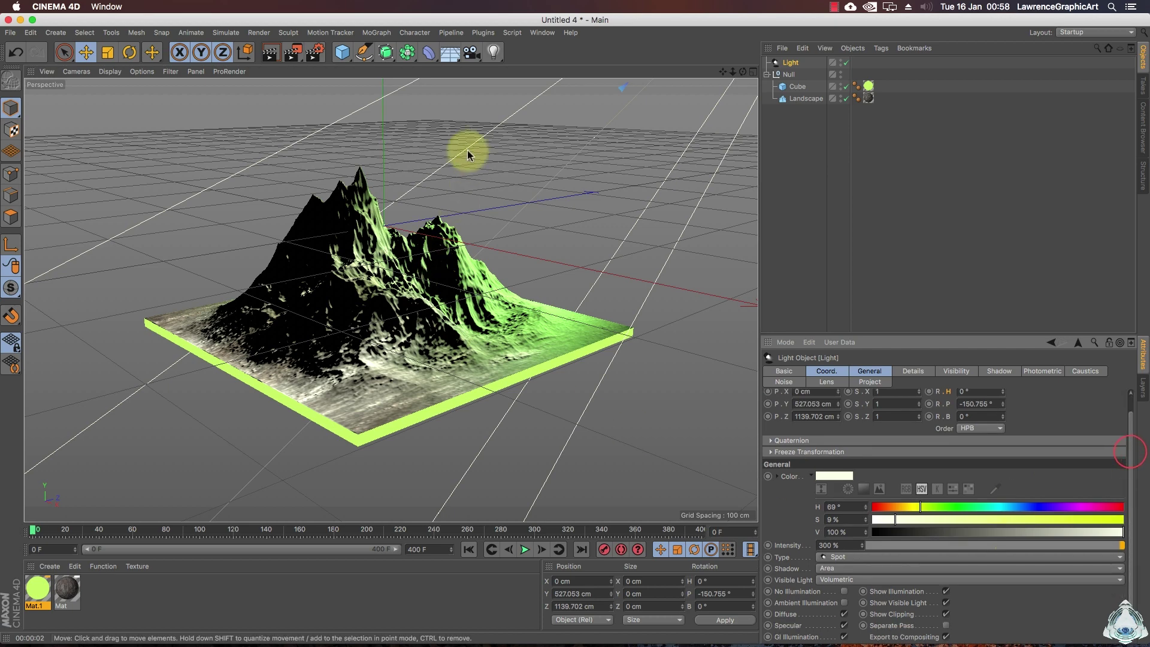
left_click(315, 53)
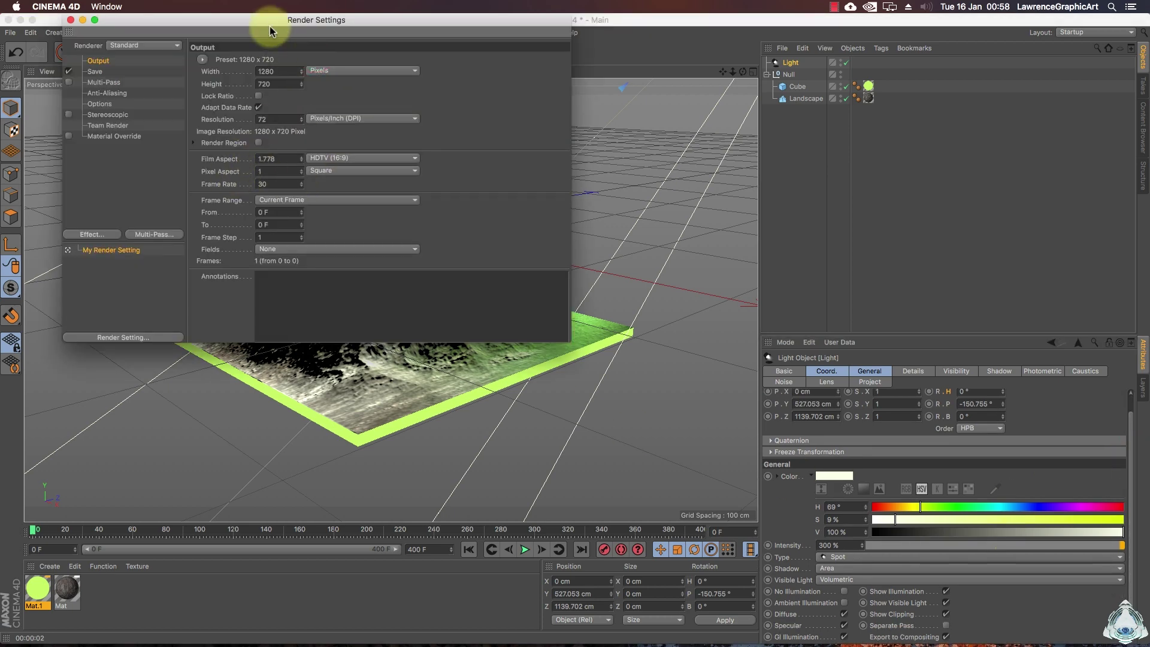
left_click_drag(139, 20, 333, 61)
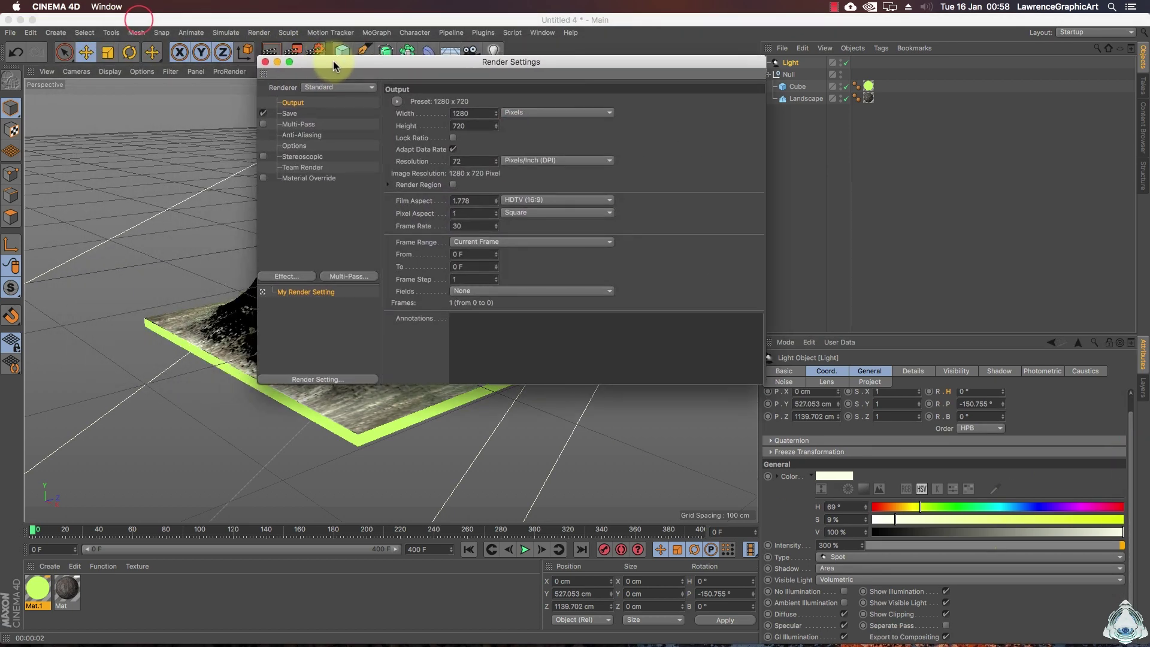
left_click(322, 89)
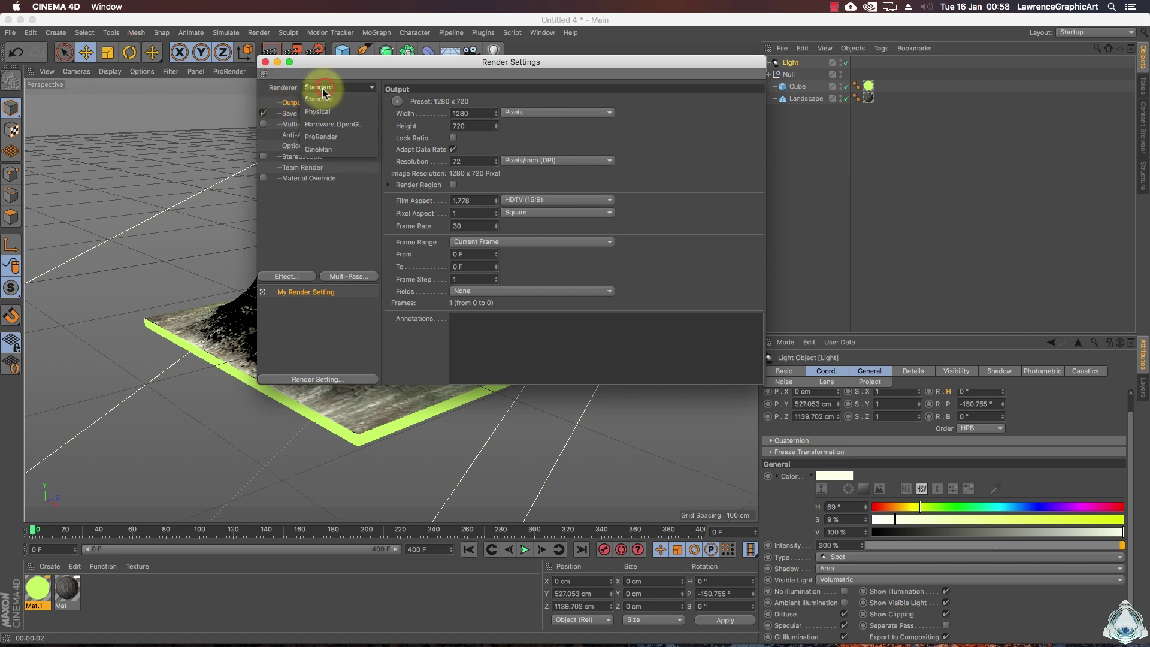
left_click(313, 112)
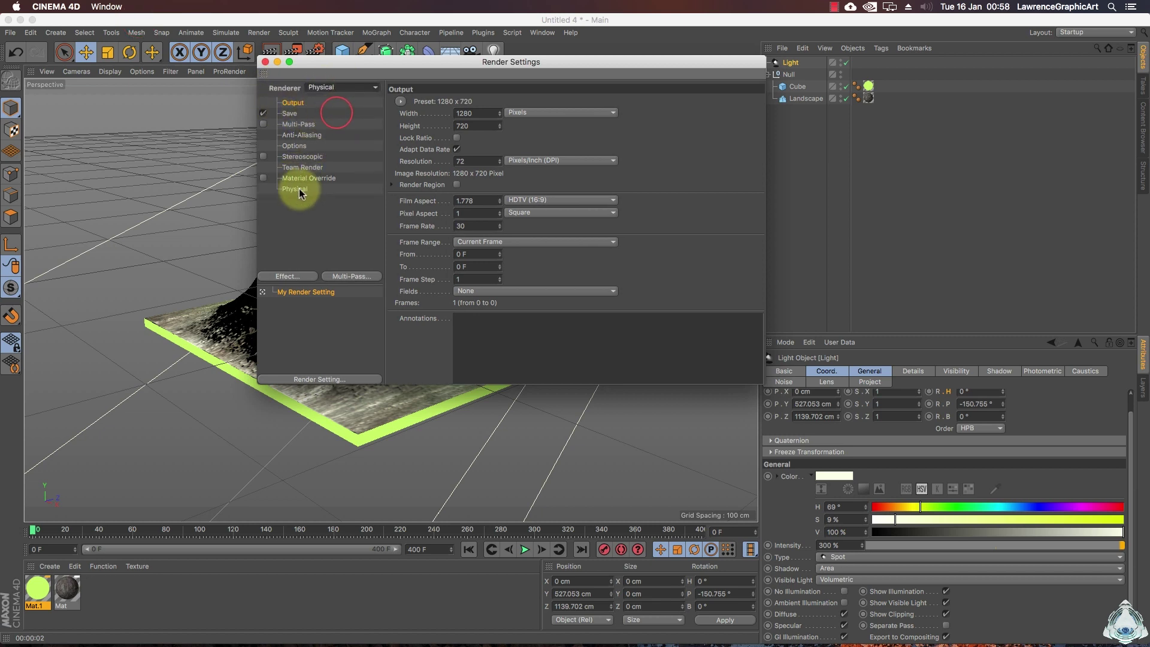
left_click(308, 190)
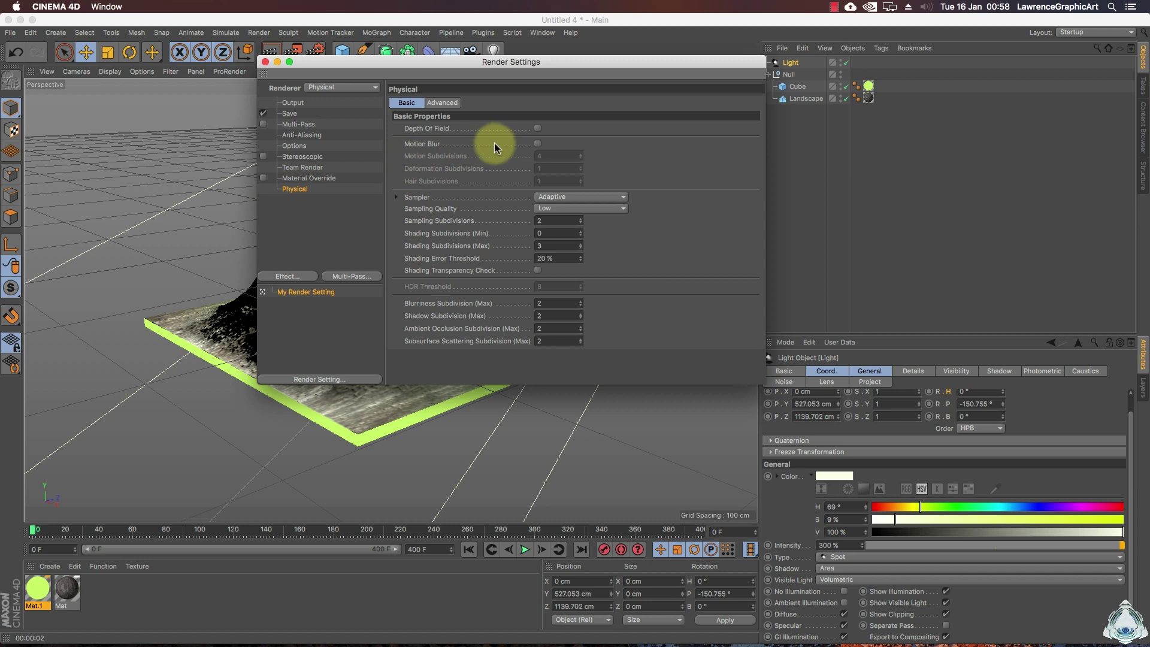
Step: Add the Ambient Occlusion effect to the render and move its color gradient's black knot slightly toward white
left_click(289, 278)
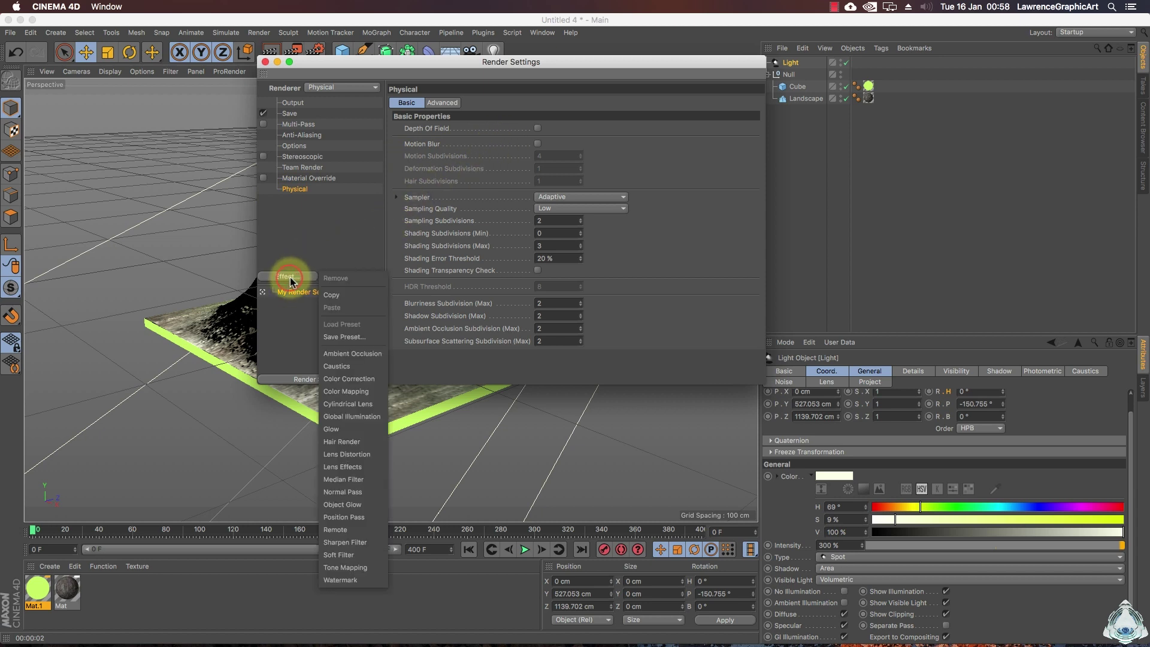
left_click(363, 355)
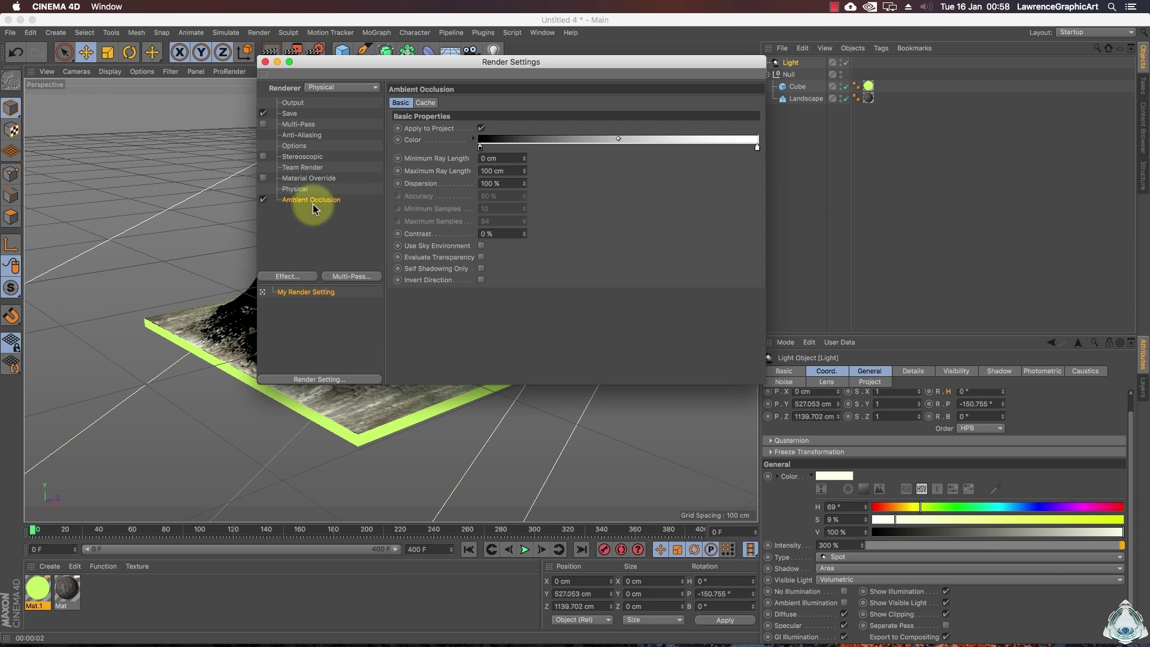
mouse_move(480, 148)
left_mouse_down()
mouse_move(501, 148)
mouse_move(489, 154)
left_mouse_up()
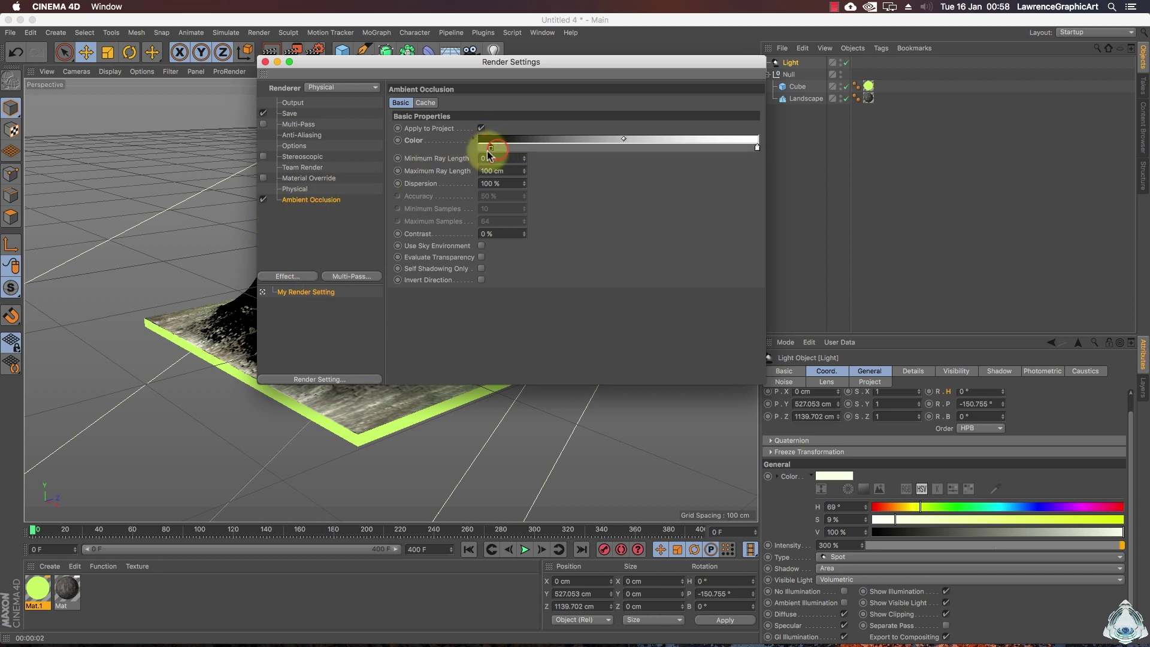
Step: Set the render output's frame range to All Frames and check the start, end, width and height values
left_click(294, 103)
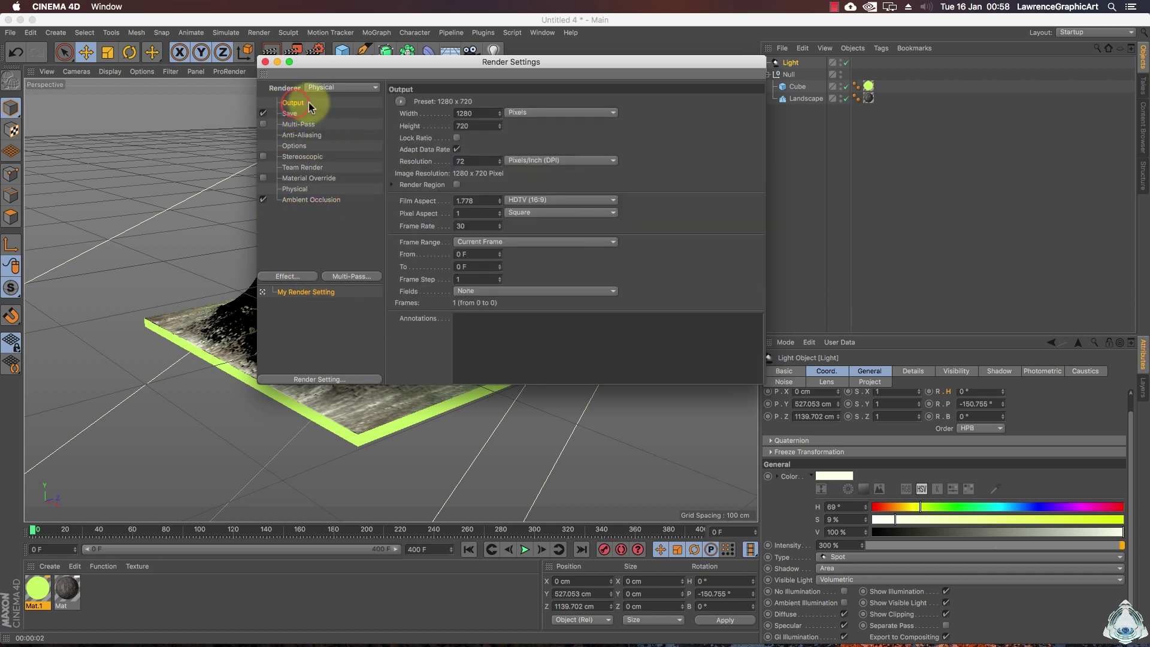
left_click(477, 114)
left_click(468, 125)
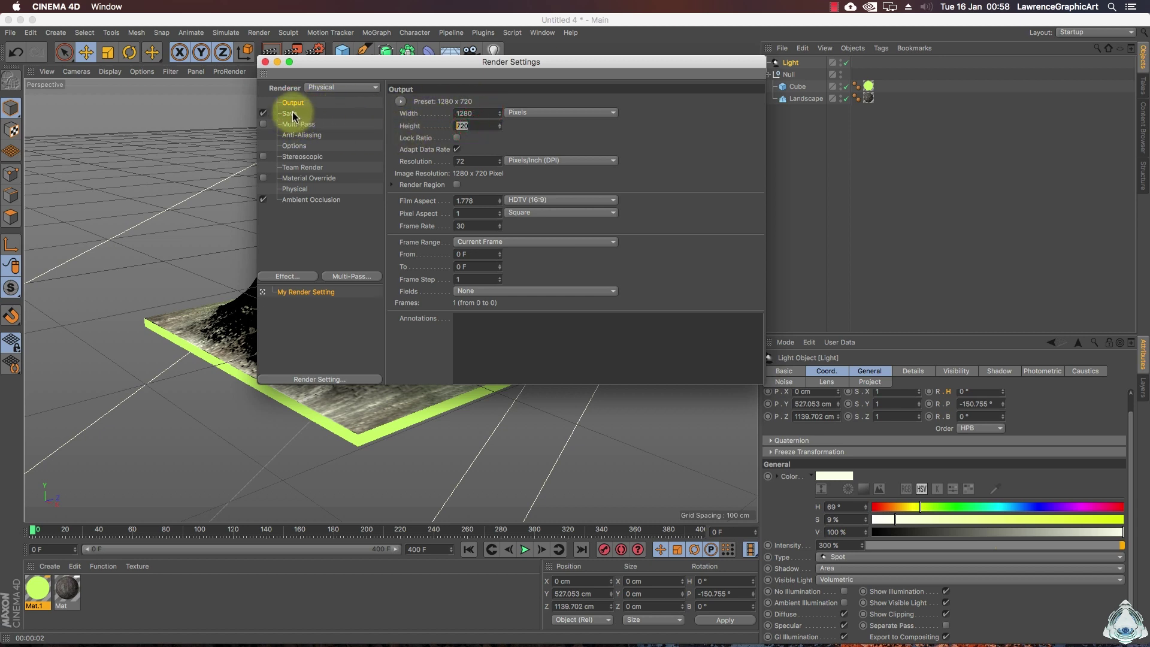
left_click(469, 240)
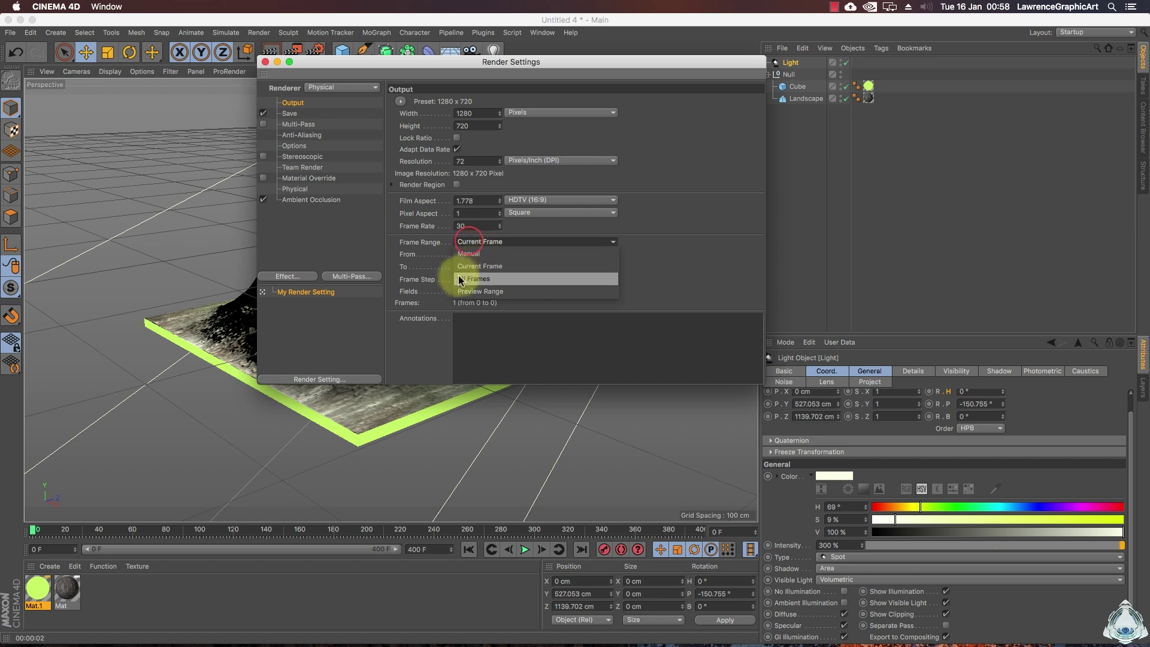
left_click(492, 278)
left_click(473, 253)
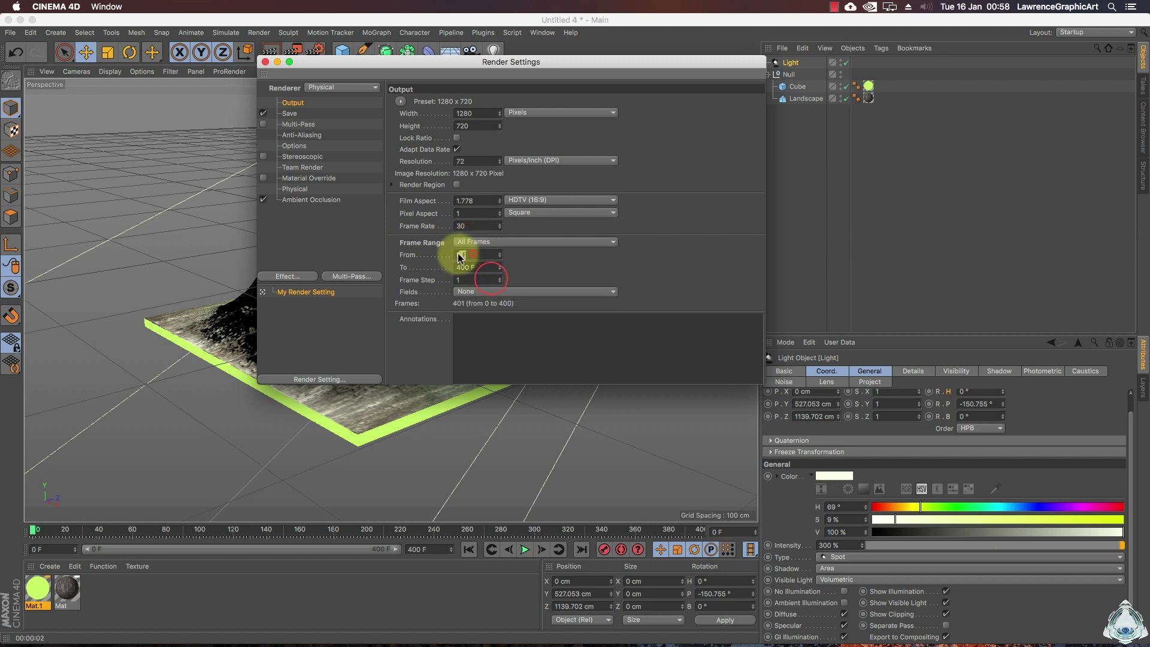
left_click(475, 267)
left_click(473, 114)
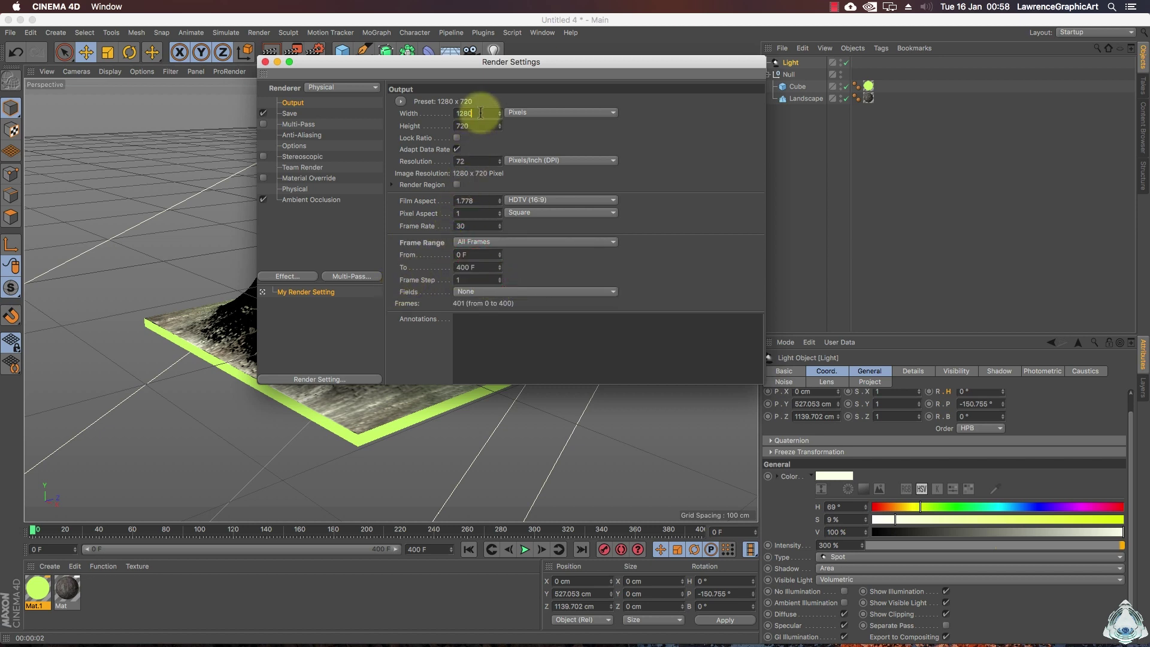
left_click(471, 125)
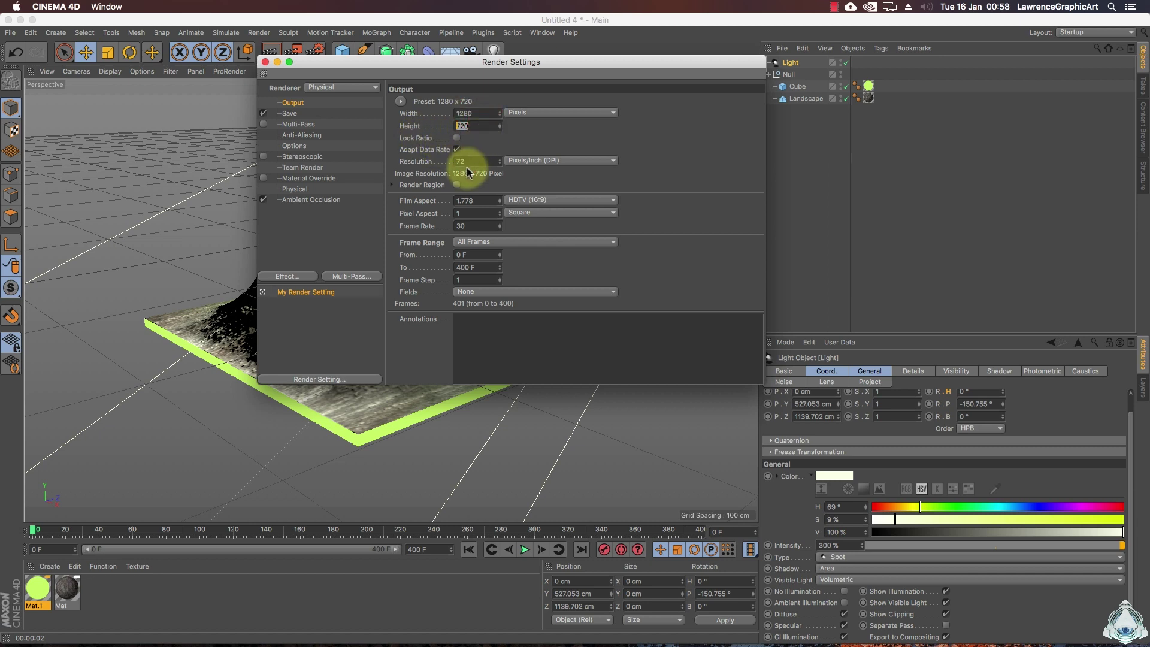
Step: Set the saved render's format to MOV and review the file path, Physical and Ambient Occlusion settings
left_click(290, 113)
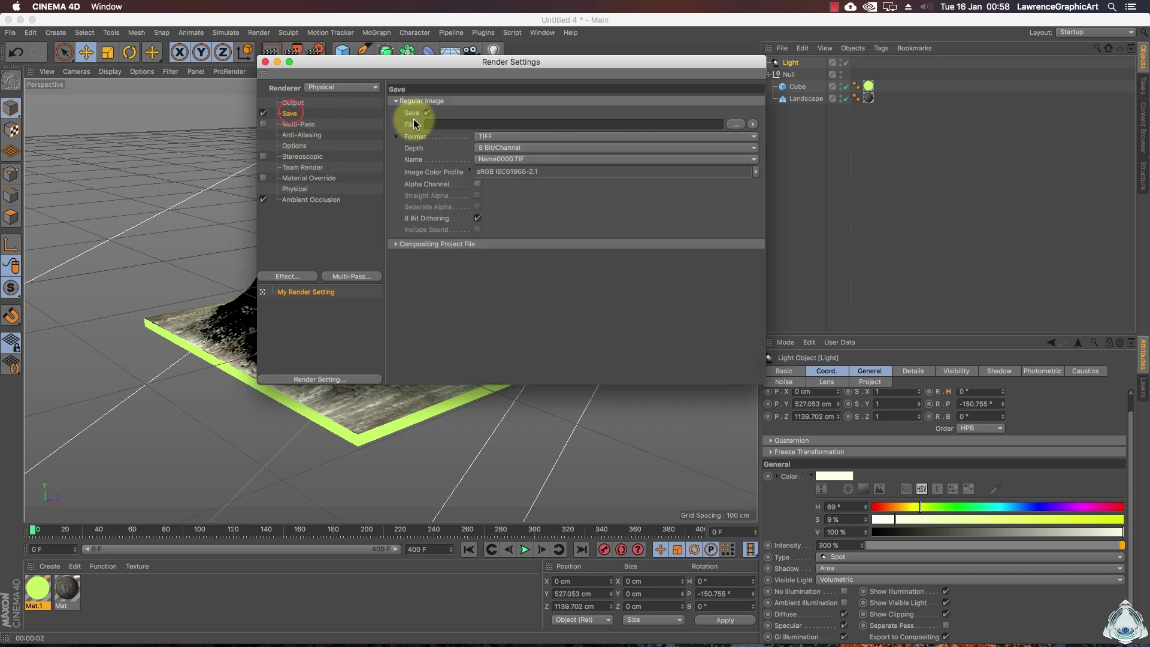
left_click(493, 137)
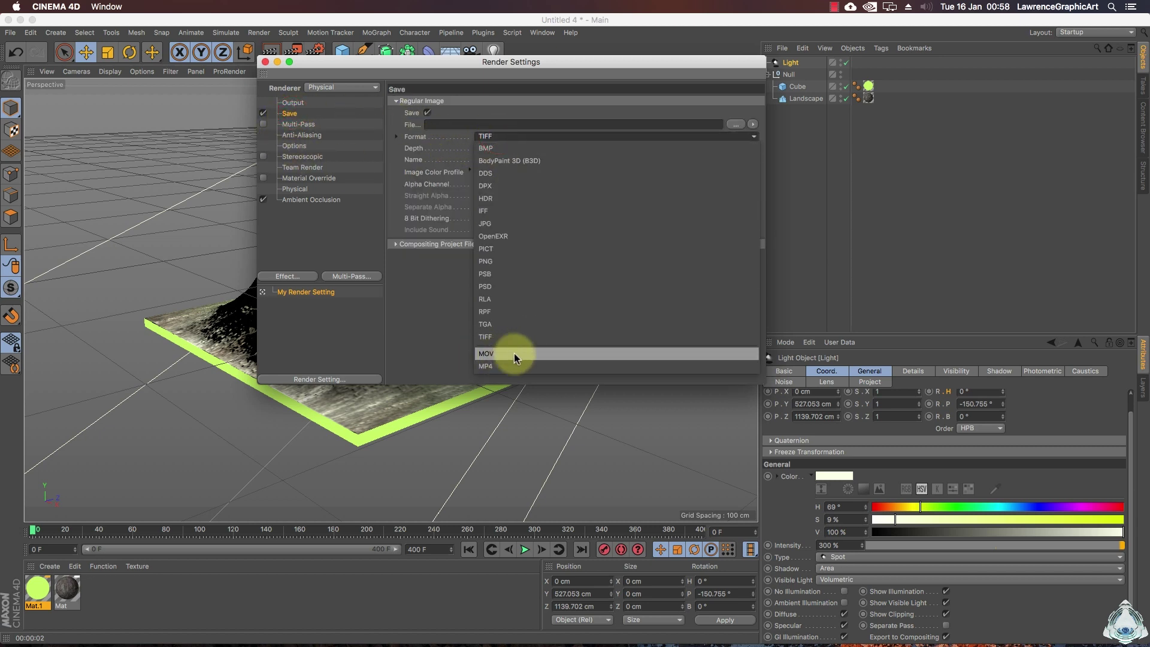
left_click(573, 354)
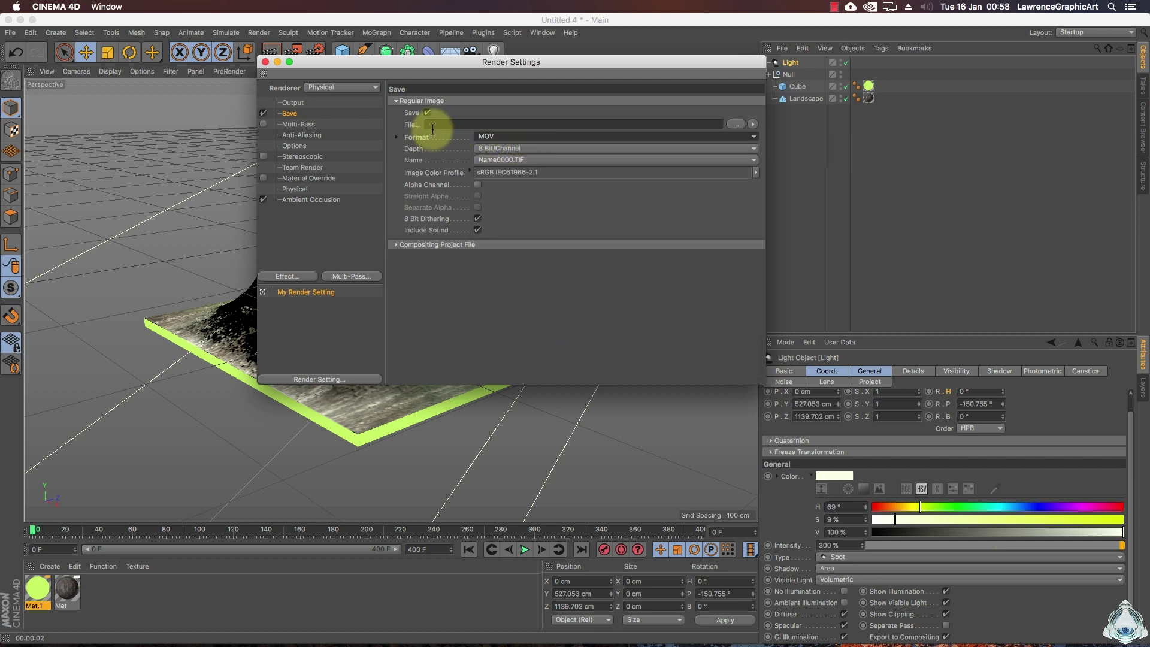
left_click(527, 125)
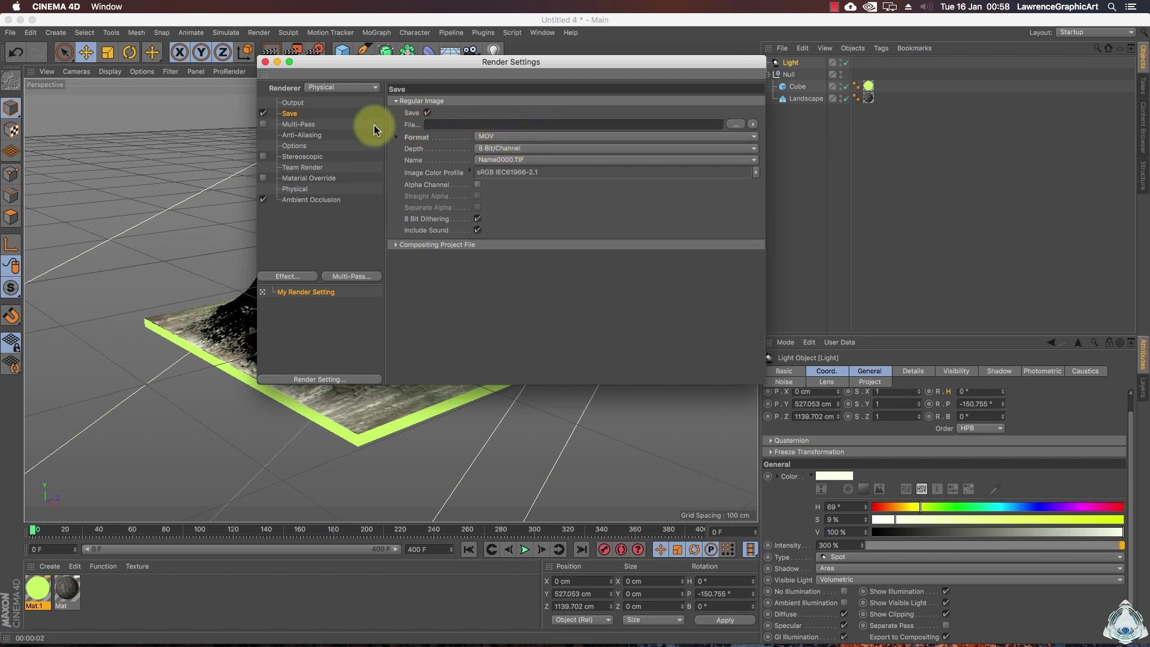
left_click(300, 190)
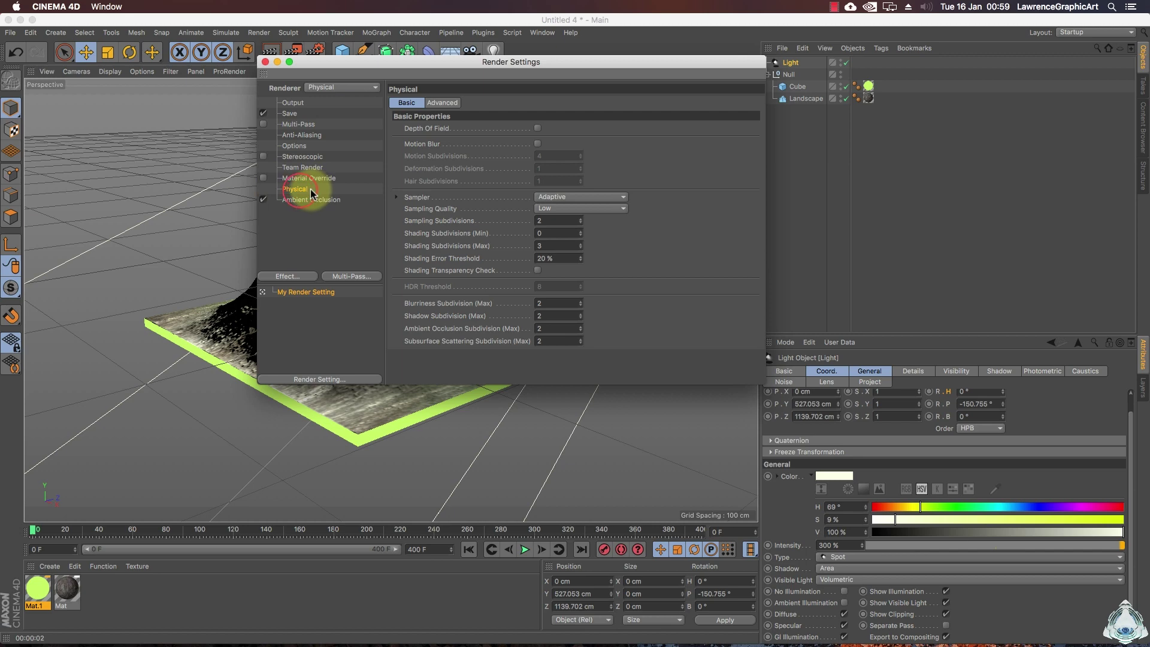
left_click(299, 200)
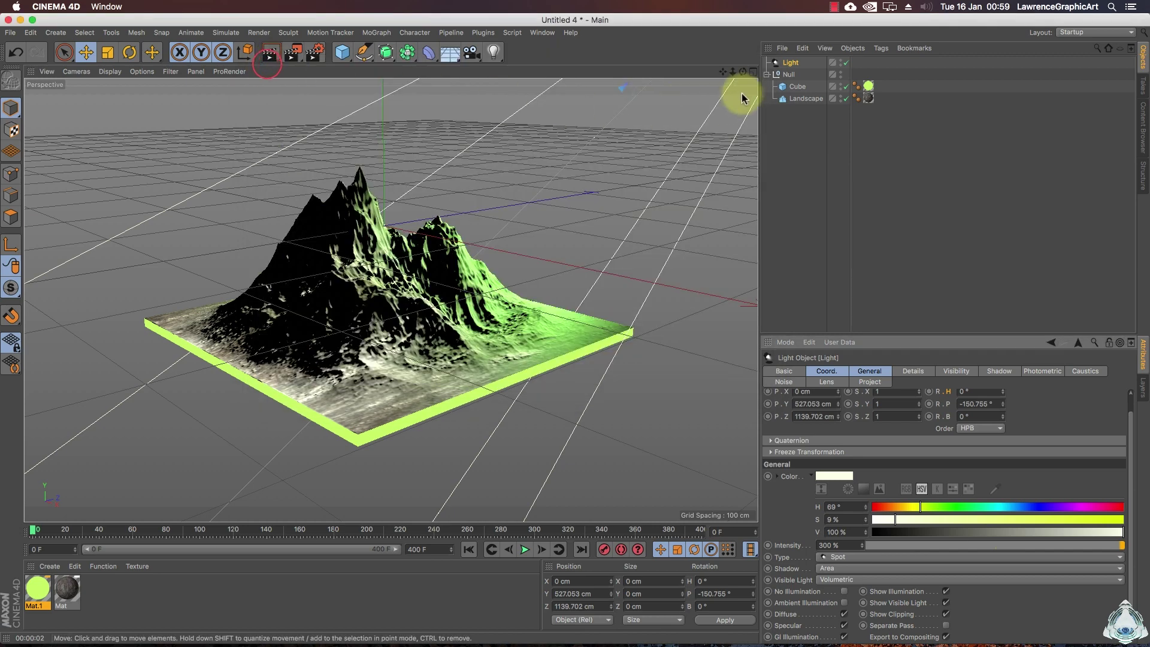
Step: Show all four views and move the spot light sideways in the Top view to about 504 cm in X
left_click_drag(732, 71, 748, 71)
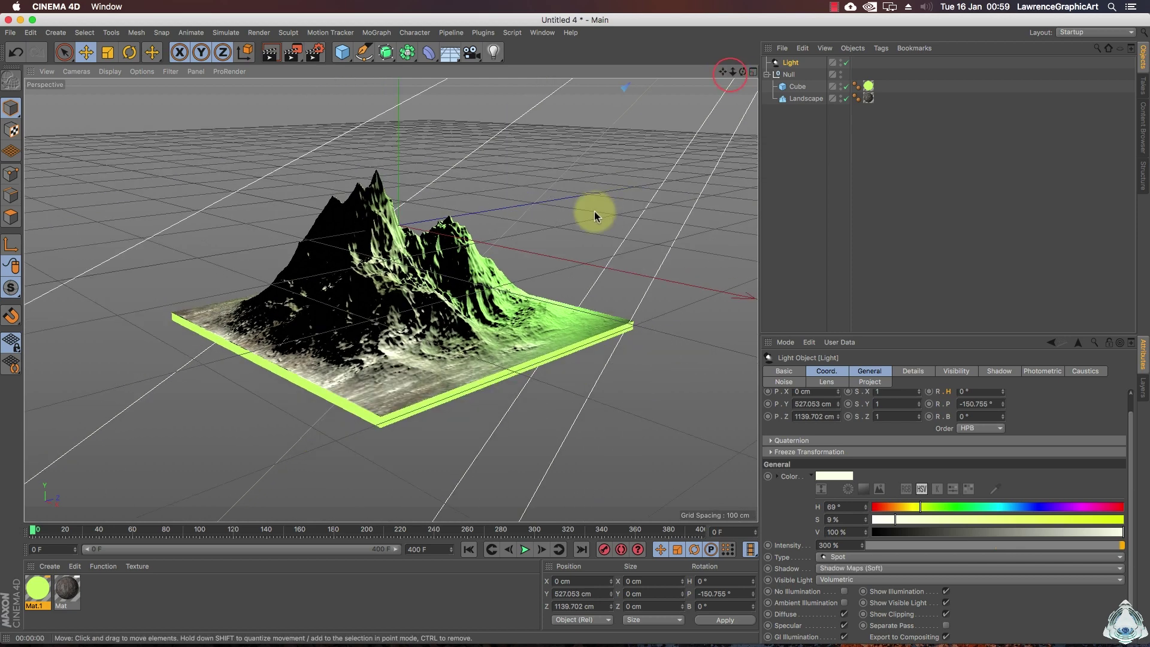
middle_click(361, 271)
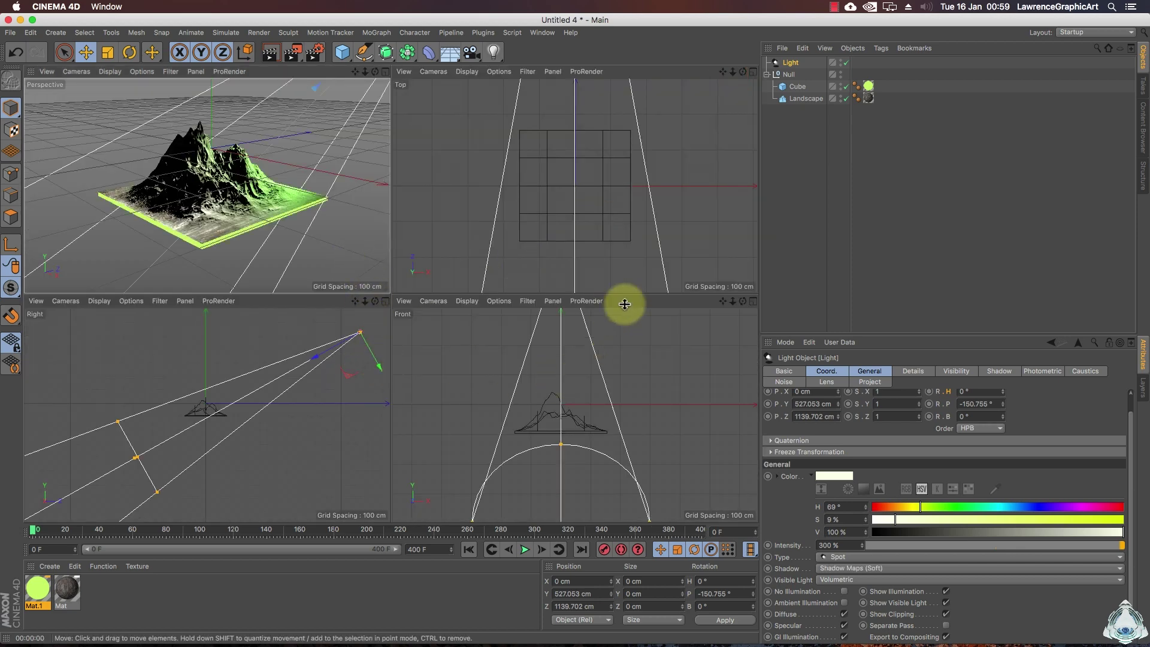
left_click_drag(732, 73, 575, 289)
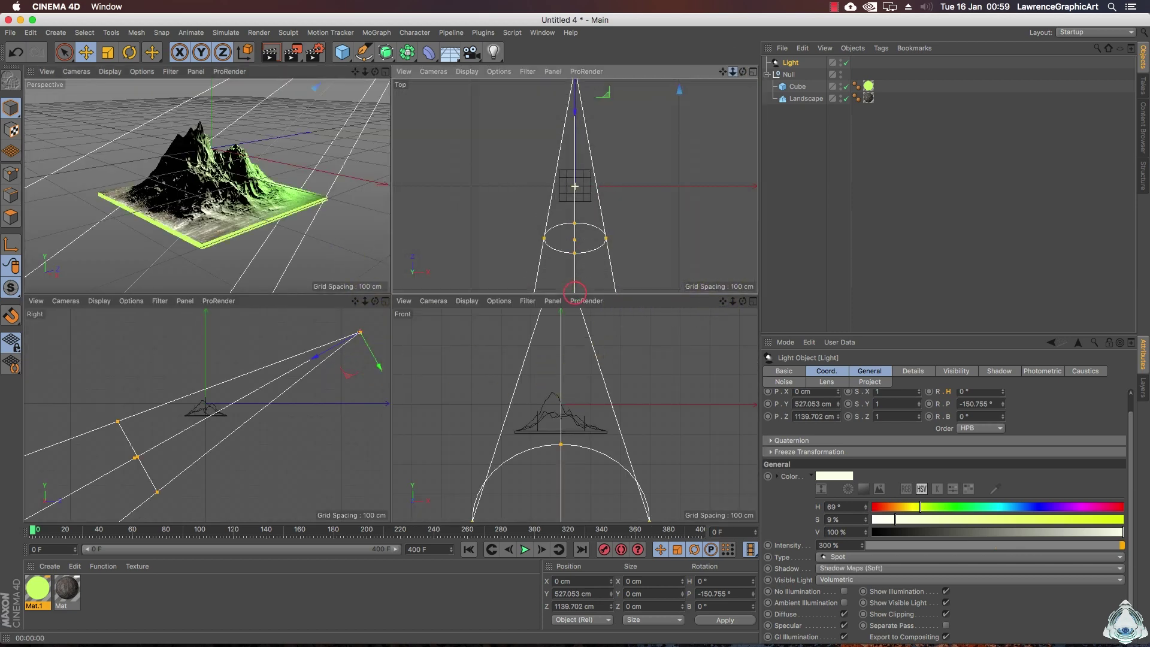
left_click_drag(634, 122, 657, 130)
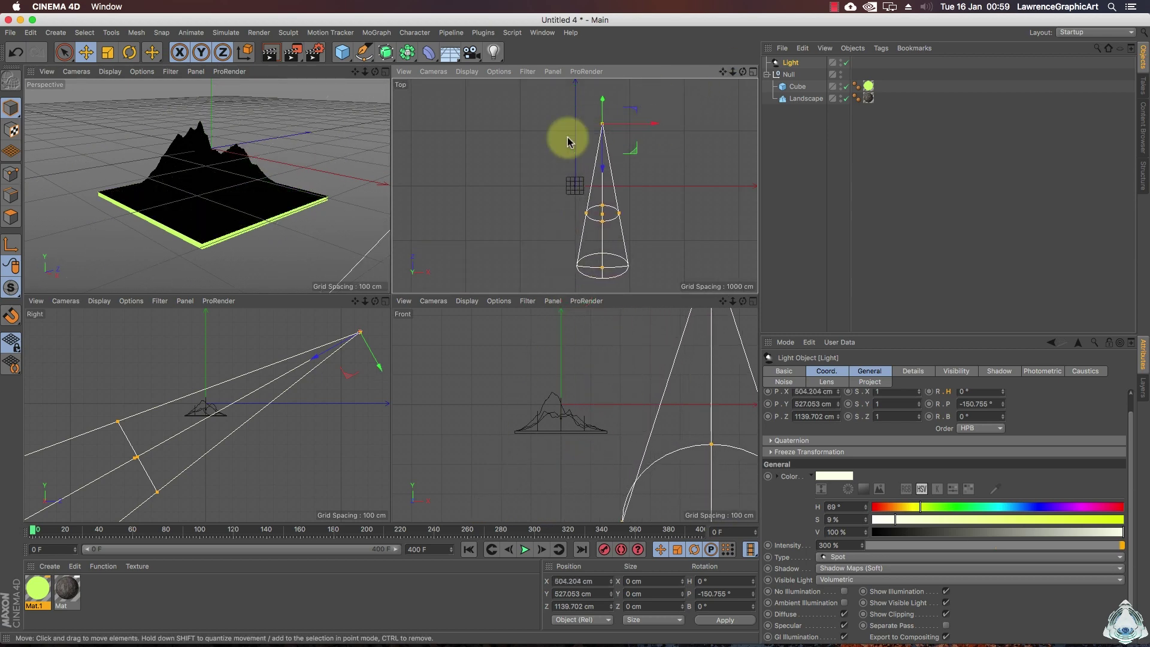
Step: Rotate the spot light toward the mountain to about H -24°, P -152.5° and B -7°, and preview-render the perspective view
left_click(129, 56)
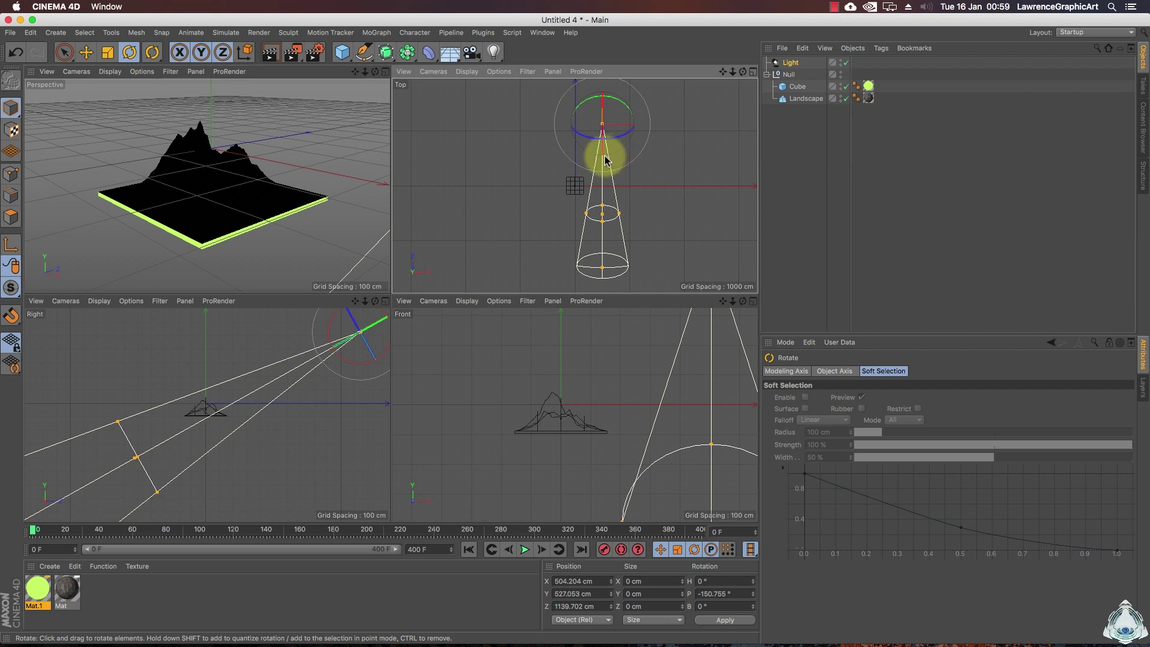
left_click_drag(360, 366, 361, 366)
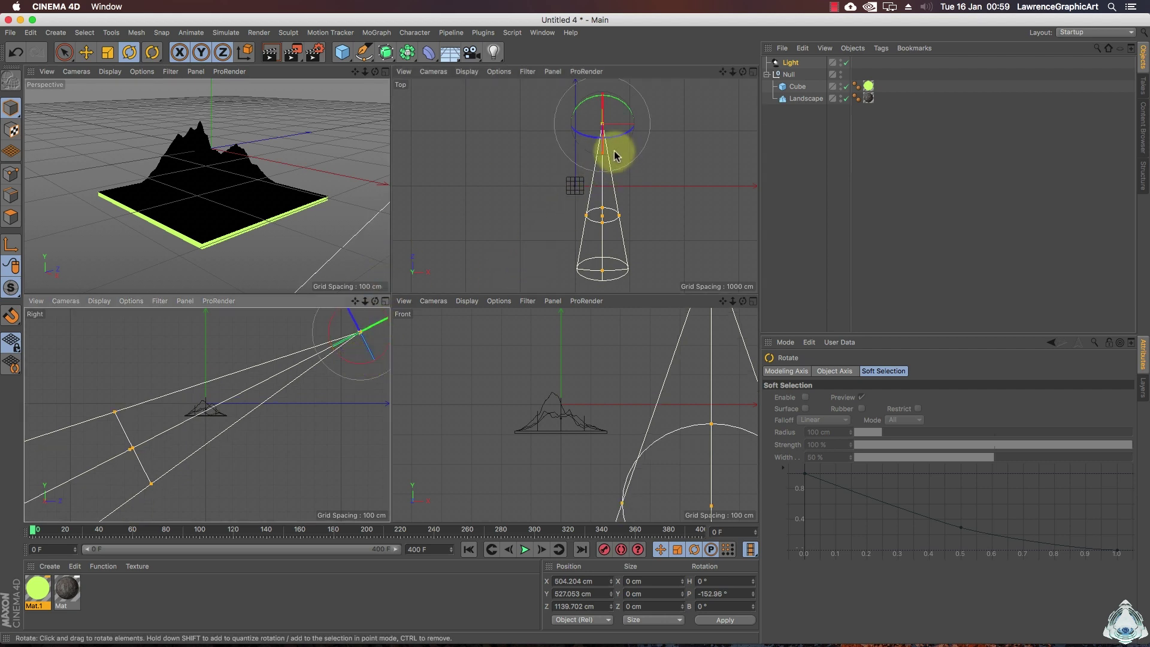
left_click_drag(613, 151, 613, 154)
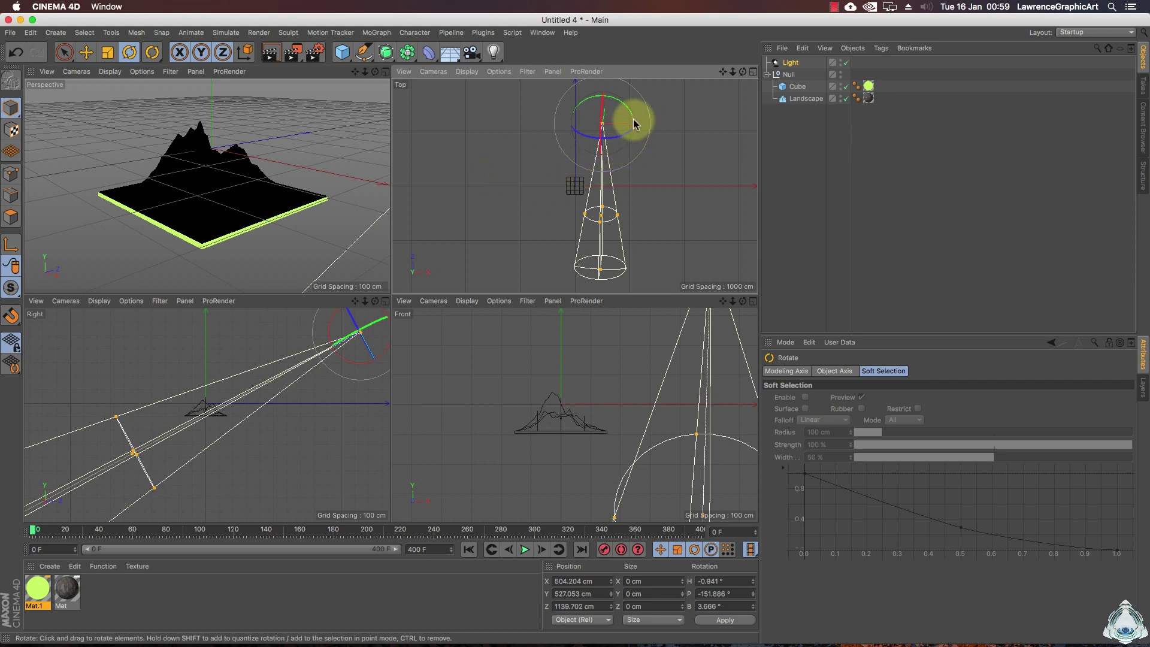
left_click_drag(626, 109, 629, 111)
key("F1")
left_click(270, 52)
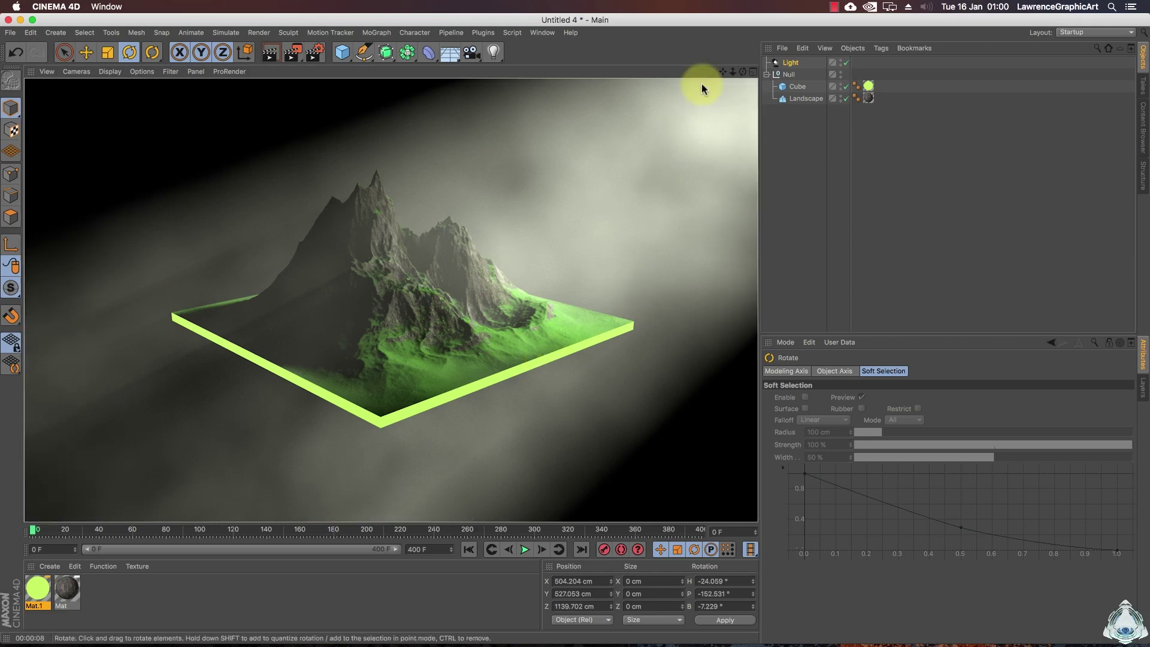
Step: Try moving the spot light farther from the mountain to about X 568, Y 651 and Z 1269 cm
left_click_drag(731, 72, 262, 317)
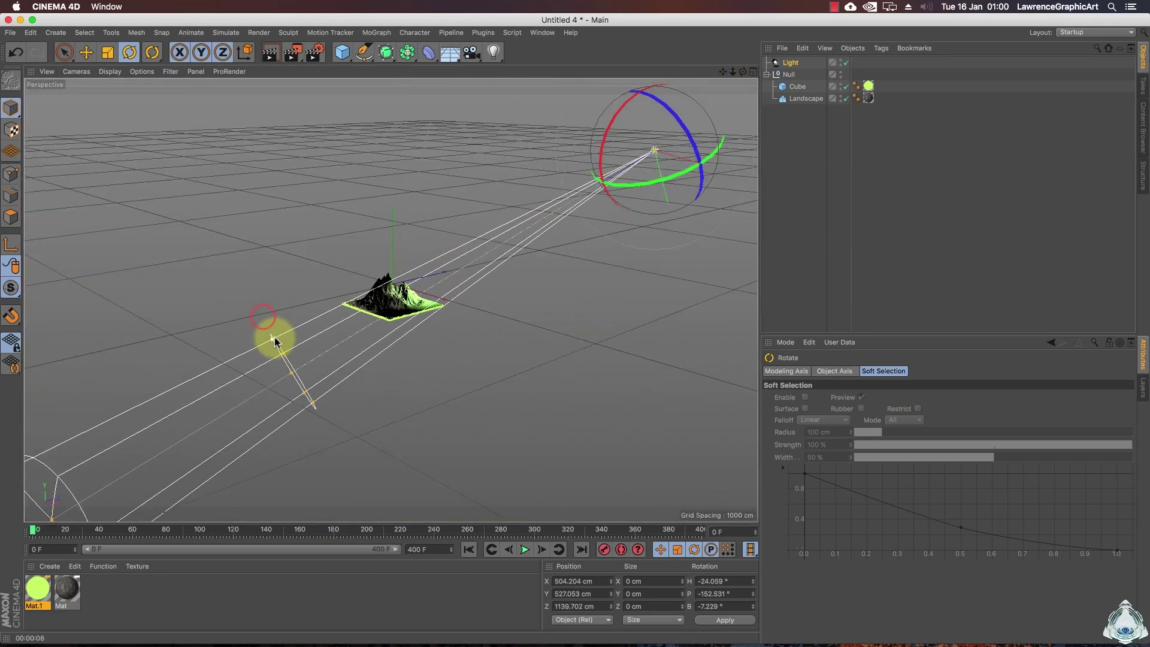
key("e")
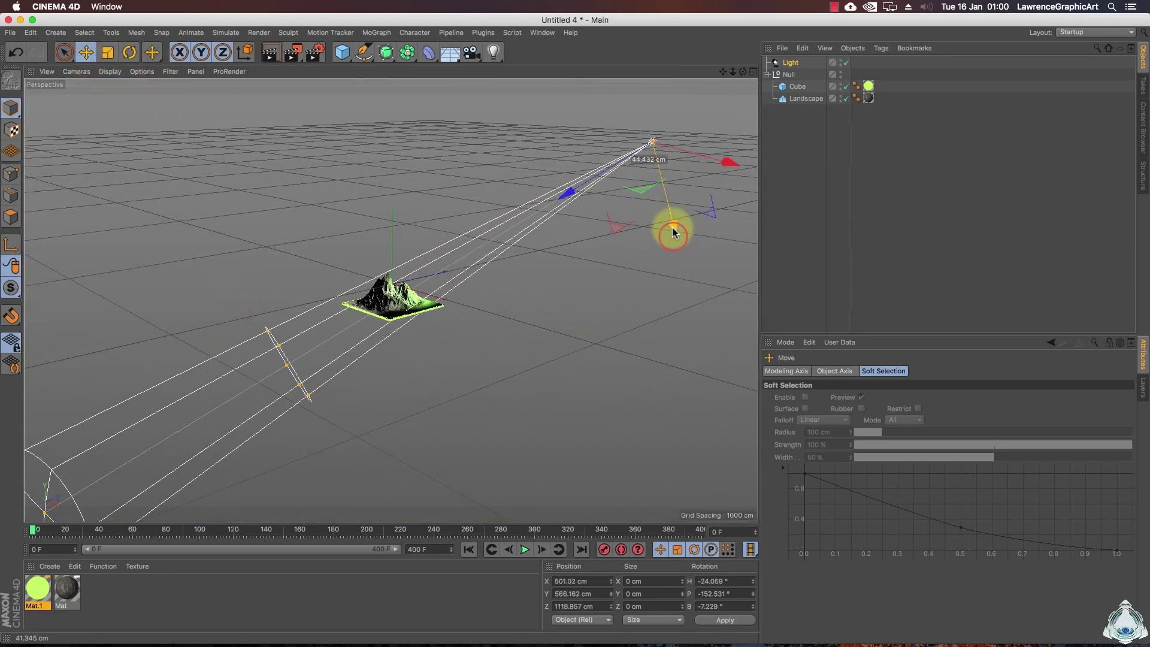
left_click_drag(572, 190, 605, 171)
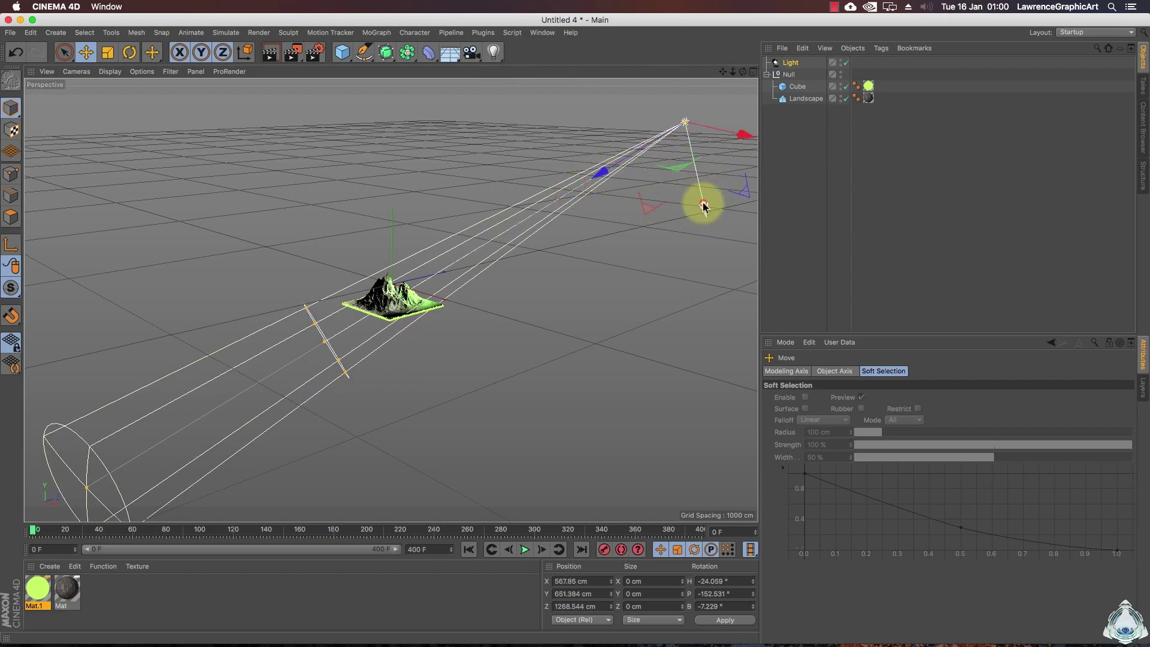
left_click_drag(704, 206, 710, 195)
left_click_drag(733, 72, 734, 72)
left_click(276, 55)
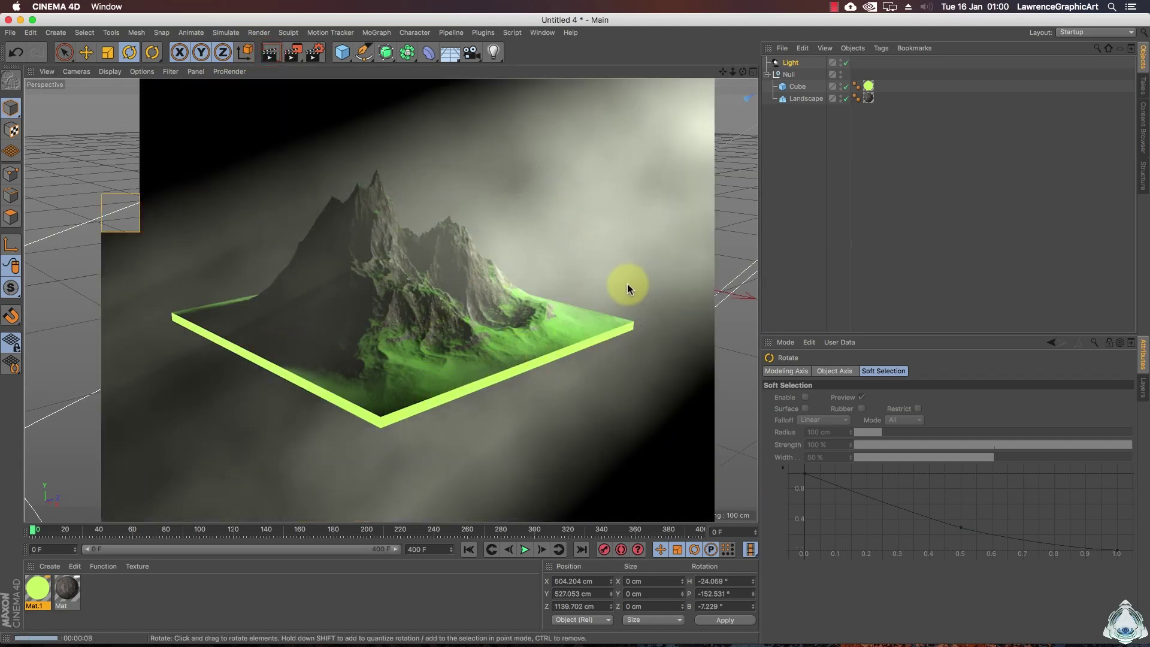
Step: Move the spot light back along its beam to about X 569, Y 639 and Z 1275 cm, and preview-render the perspective view
left_click_drag(733, 71, 665, 72)
left_click_drag(263, 316, 277, 329)
left_click(86, 52)
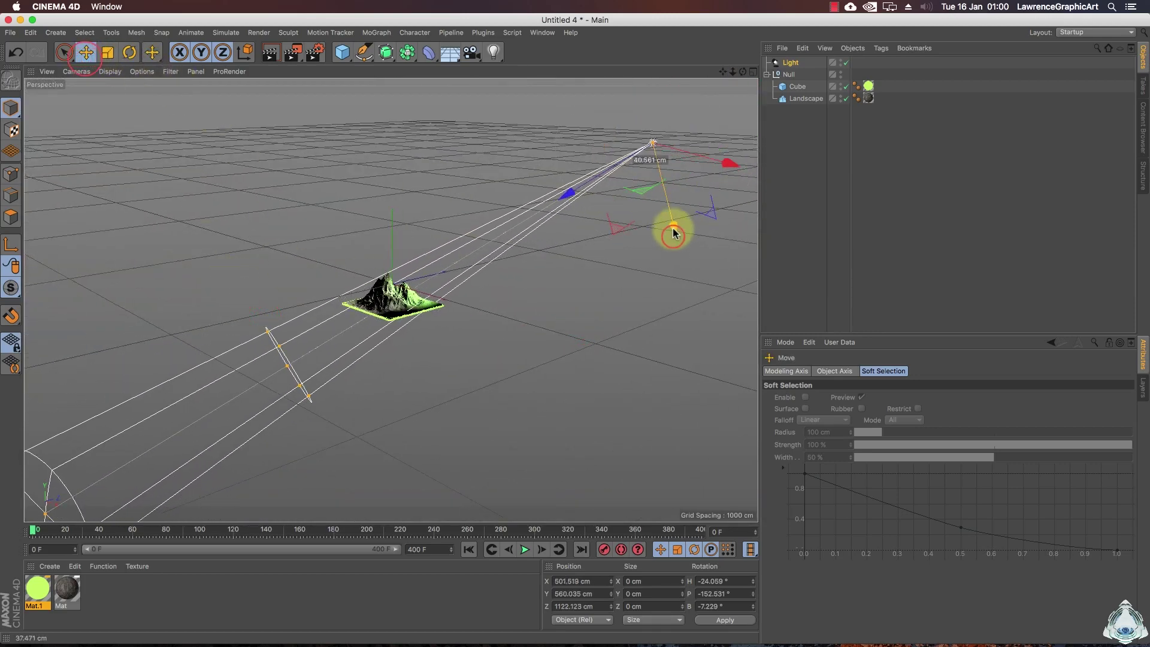
left_click_drag(577, 192, 606, 172)
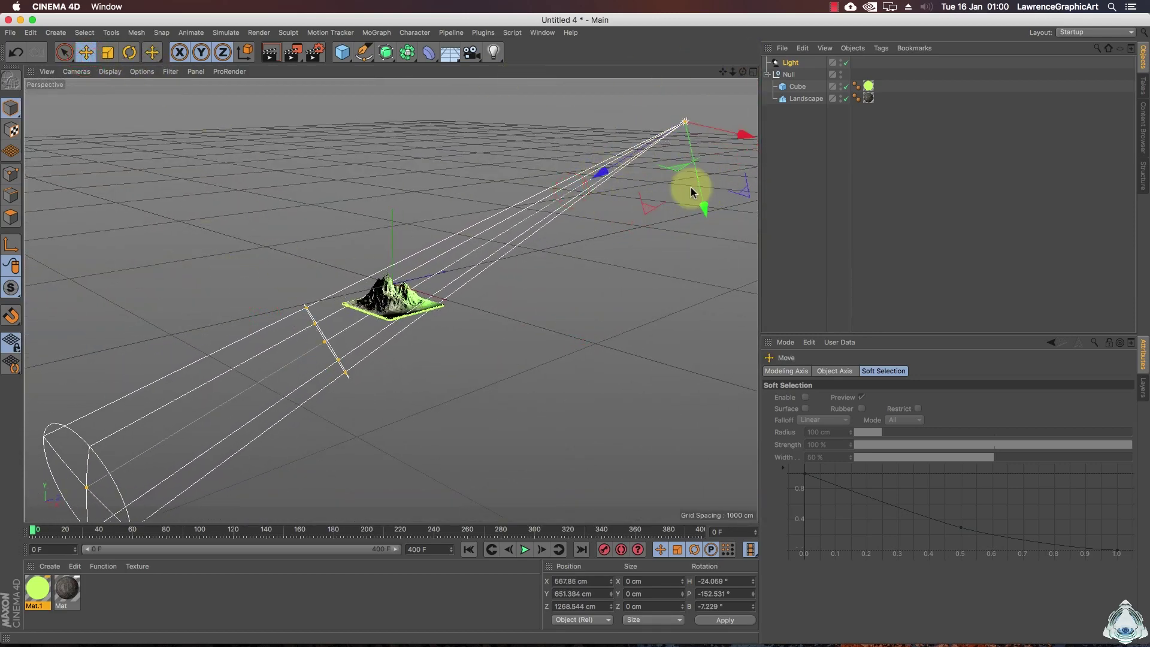
left_click_drag(703, 203, 704, 207)
left_click_drag(741, 76, 735, 71)
left_click(278, 58)
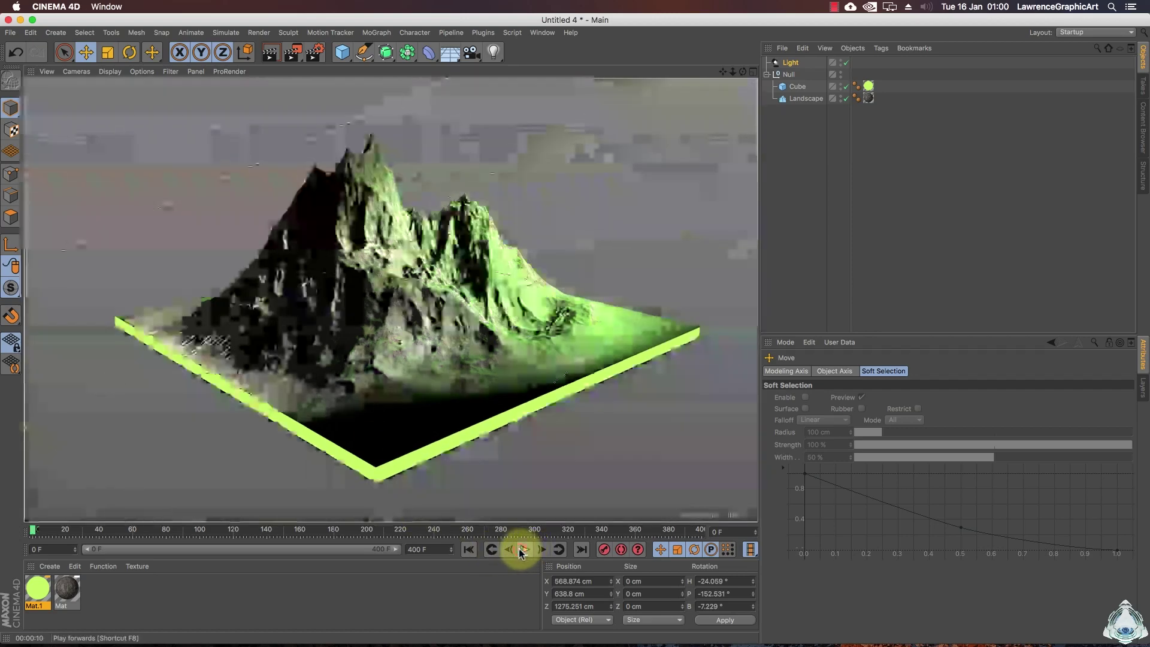
Step: Play the rotation animation, stop it and go to frame 209 for another preview render
left_click(521, 550)
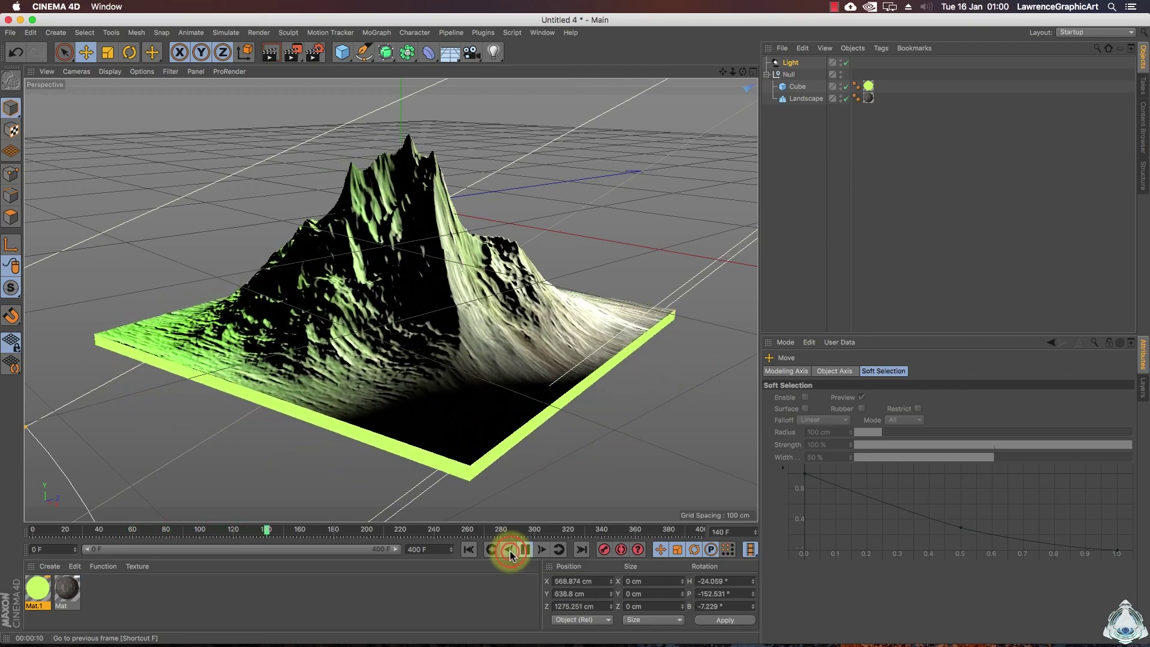
left_click(523, 549)
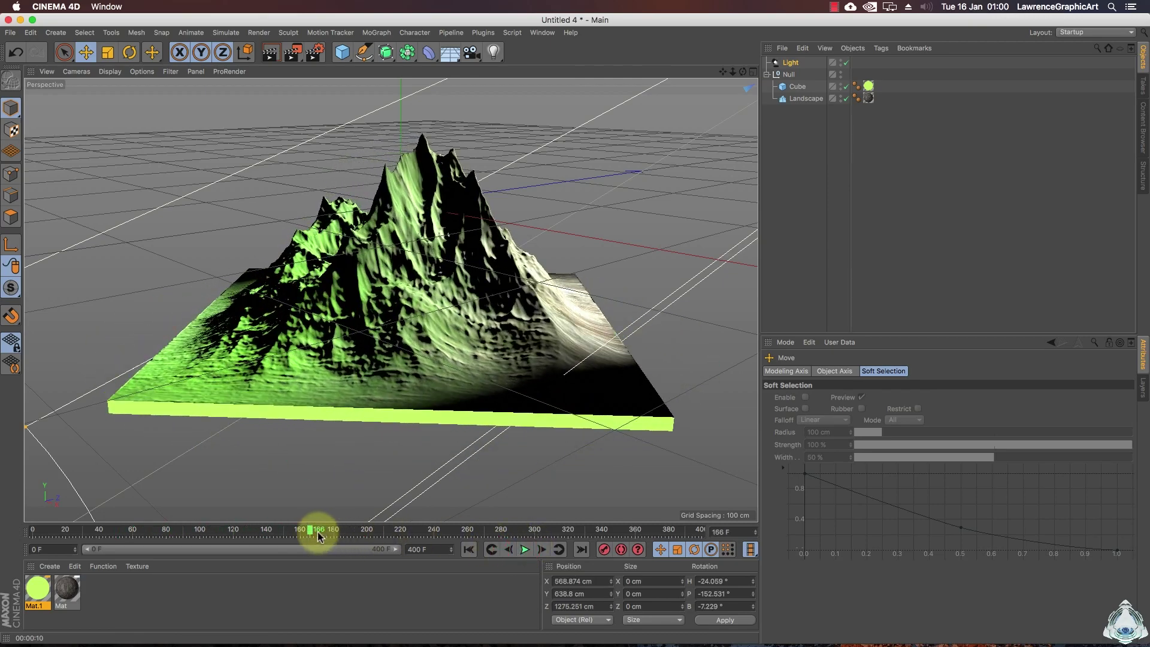
left_click_drag(318, 535, 382, 534)
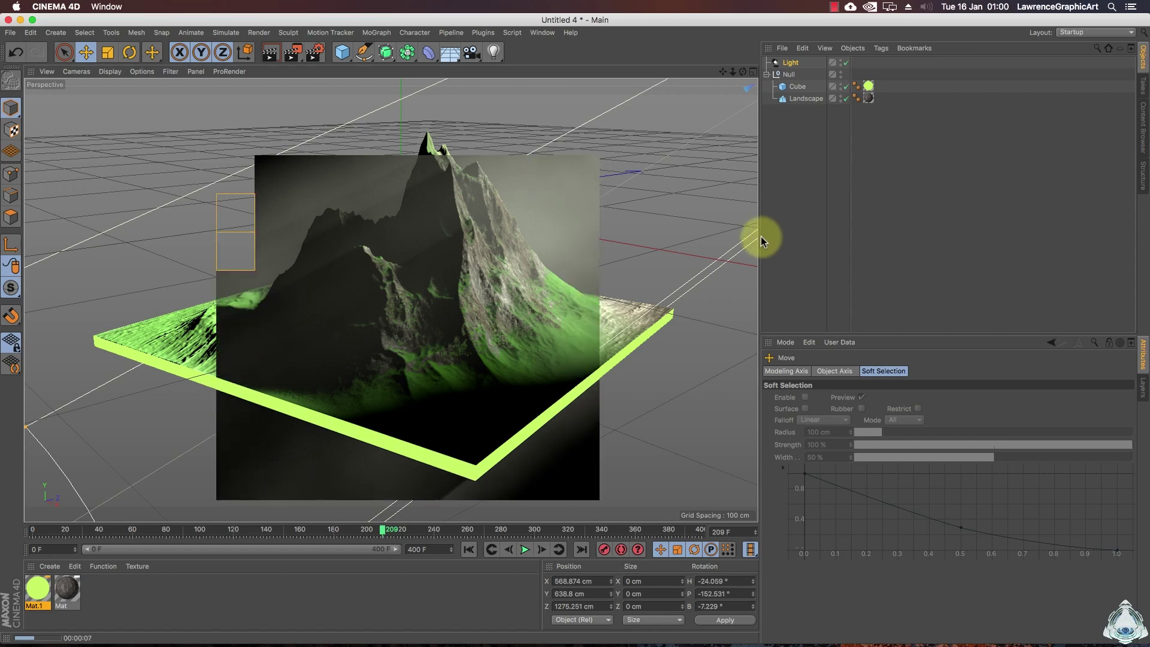
Step: Add an omni light and place it near the front of the slab at about X 209, Y 0 and Z -202 cm
left_click(496, 61)
left_click(540, 67)
left_click_drag(484, 218, 651, 262)
left_click_drag(608, 223, 444, 349)
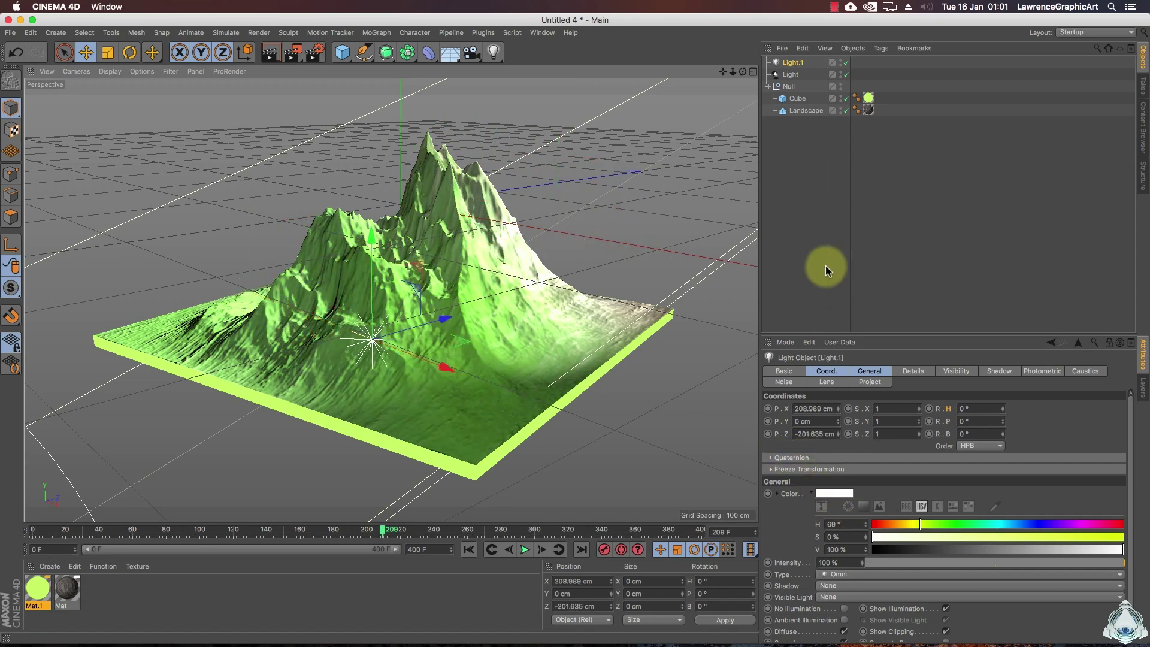
Step: Raise the omni light to about X 212, Y 23 and Z -188 cm and set its intensity to 20%
left_click(792, 63)
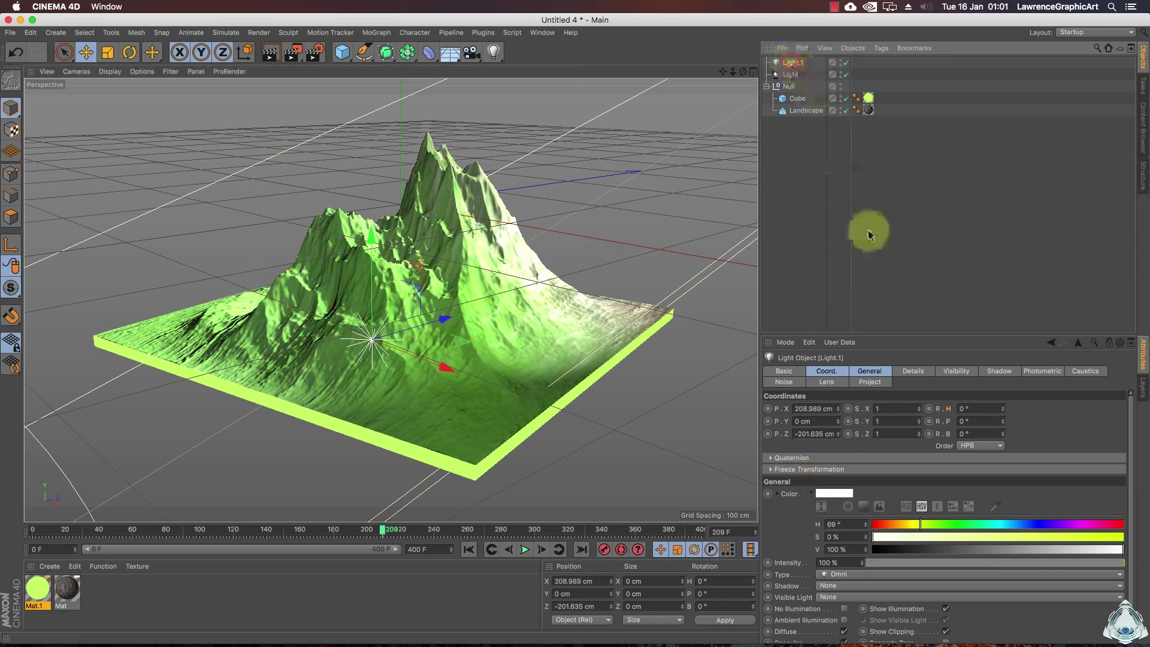
left_click(861, 370)
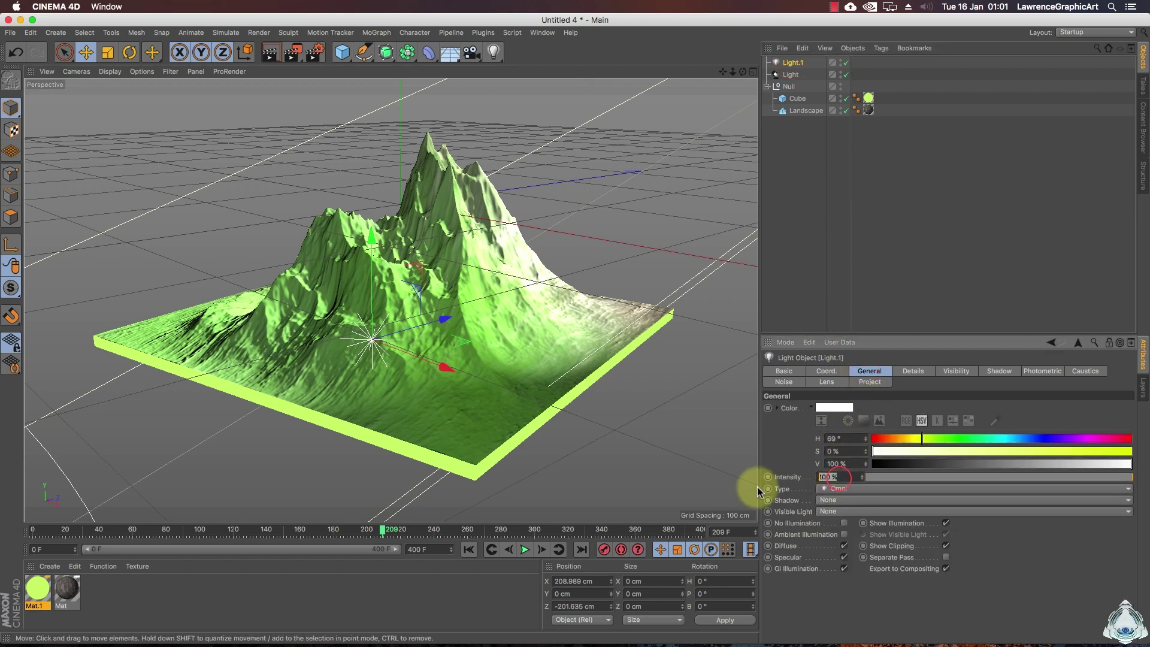
type("25")
key("Return")
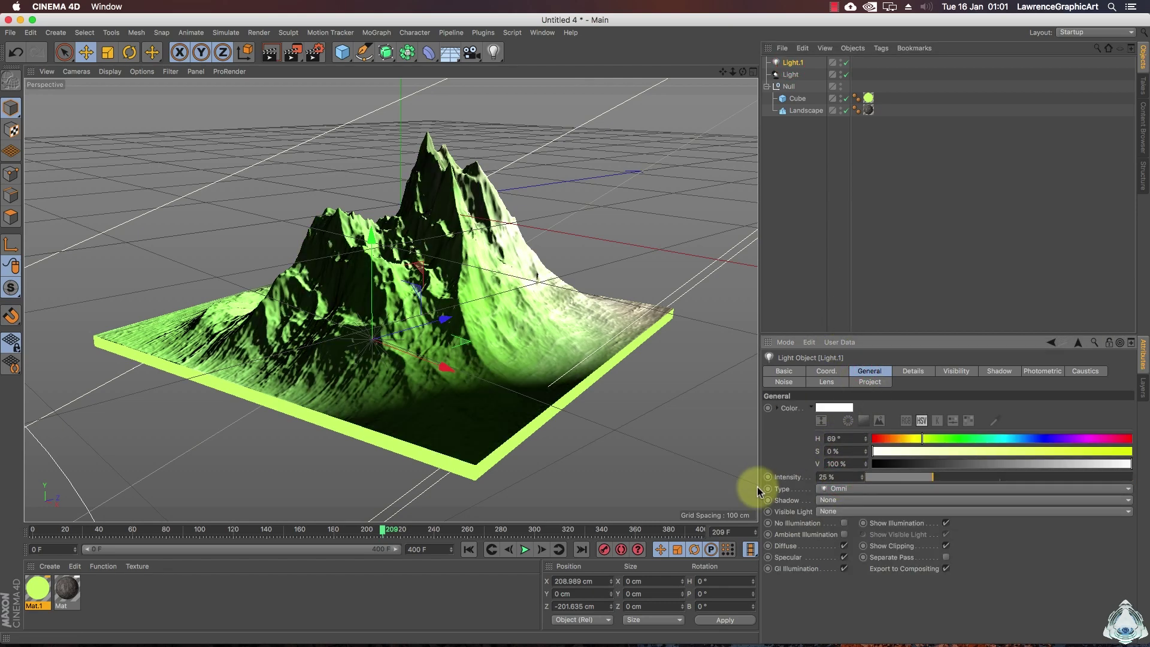
left_click_drag(370, 245, 397, 167)
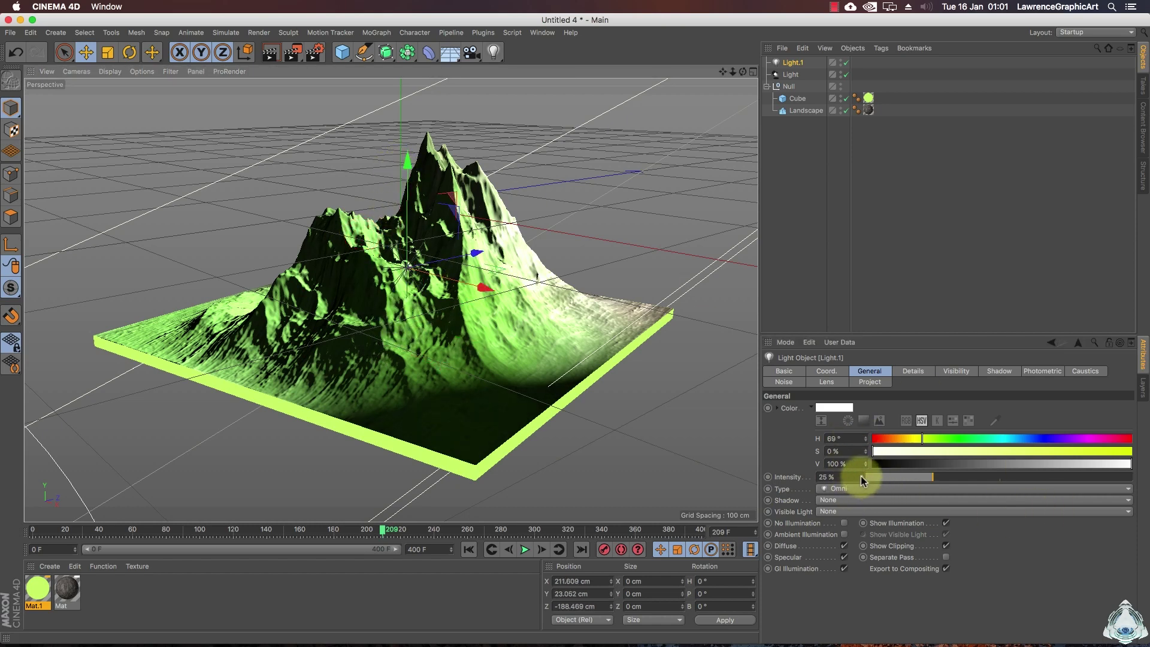
left_click_drag(861, 479, 862, 477)
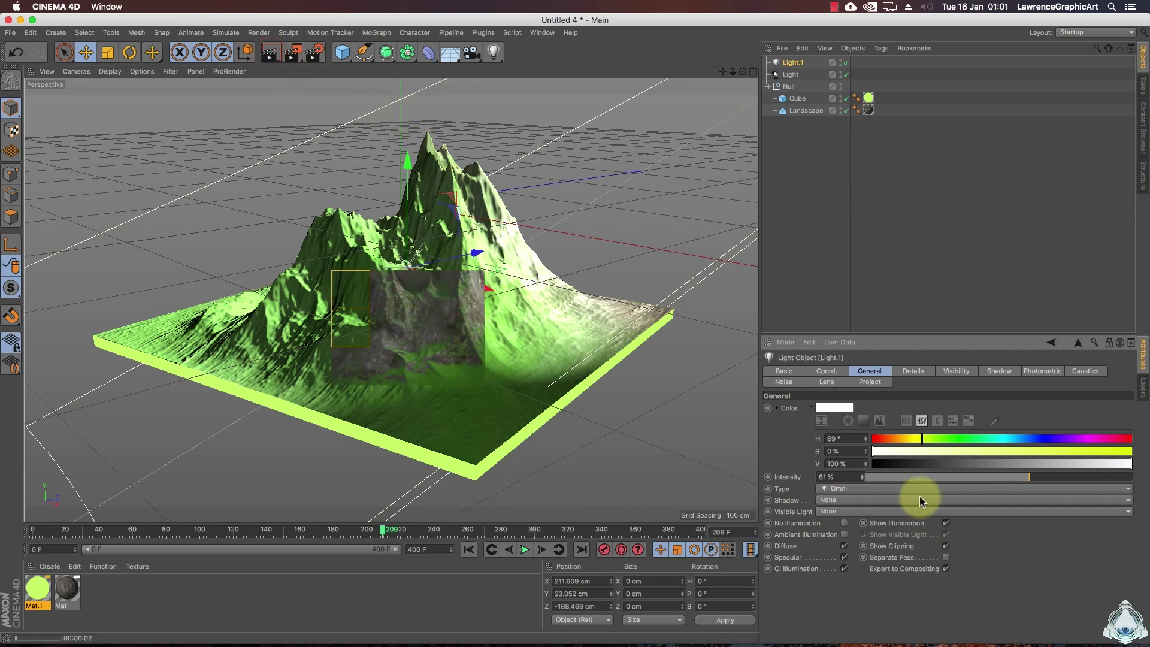
left_click(862, 480)
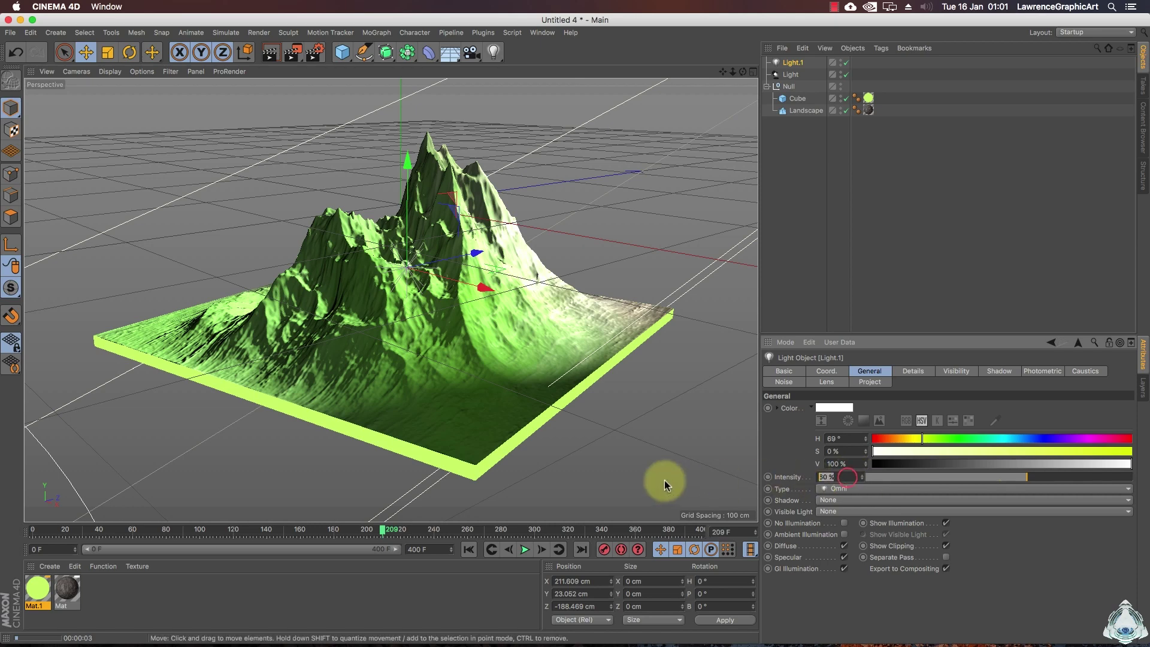
type("20")
key("Return")
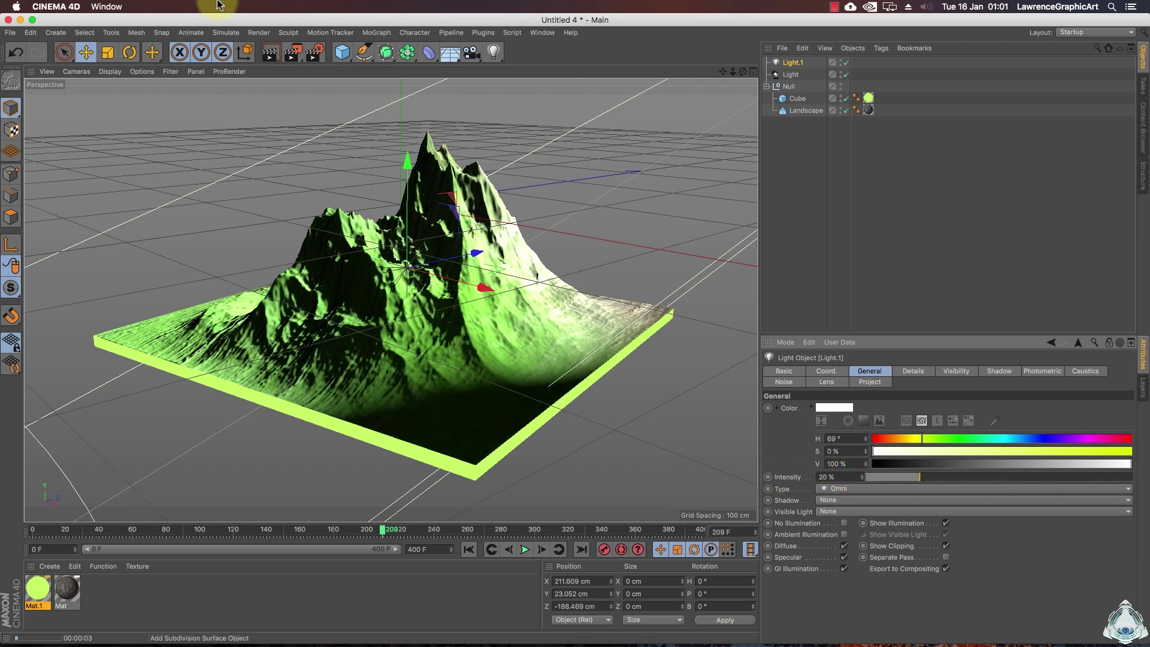
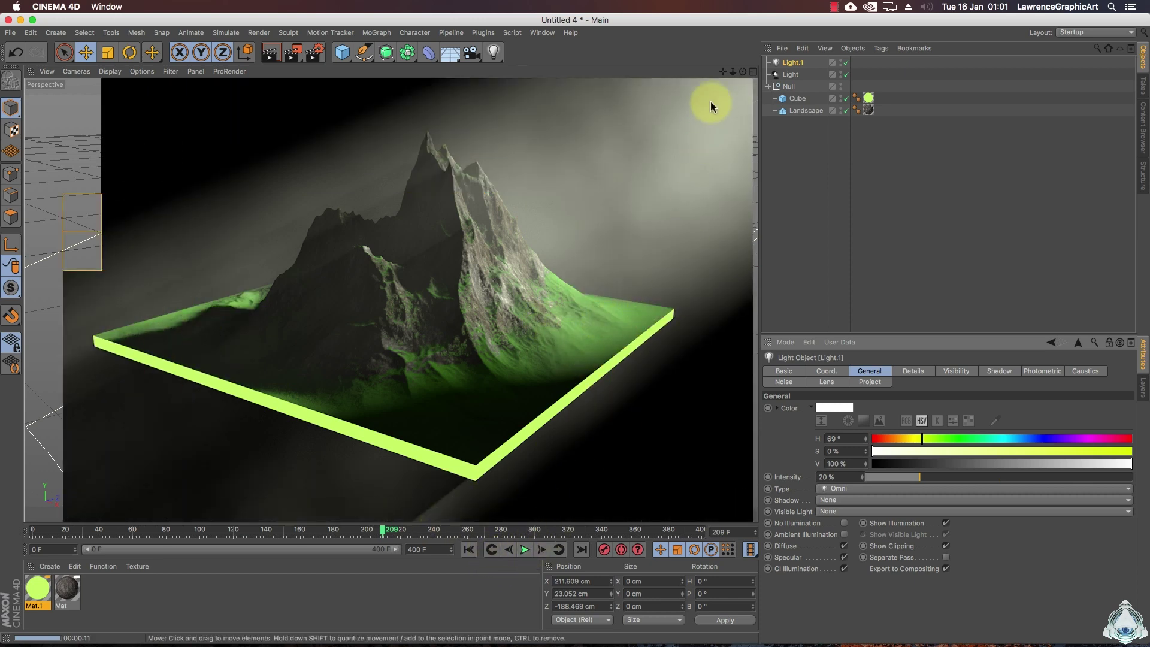
Step: Play the animation to frame 270 and preview-render the mountain from that angle
left_click(525, 551)
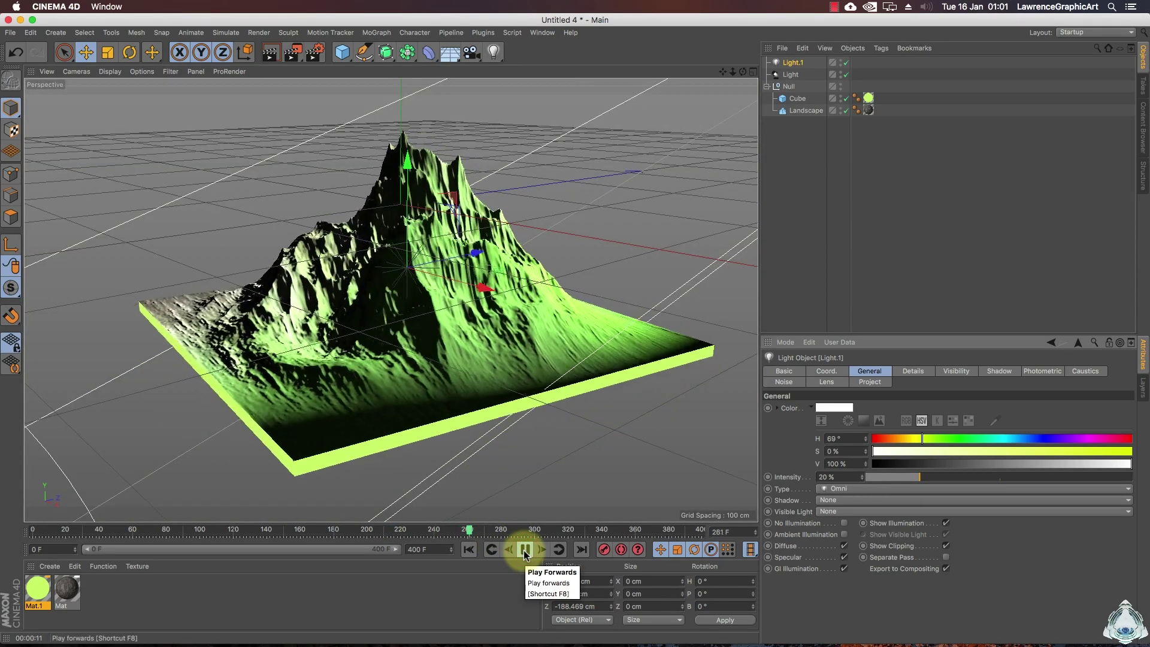
left_click(525, 551)
left_click(273, 56)
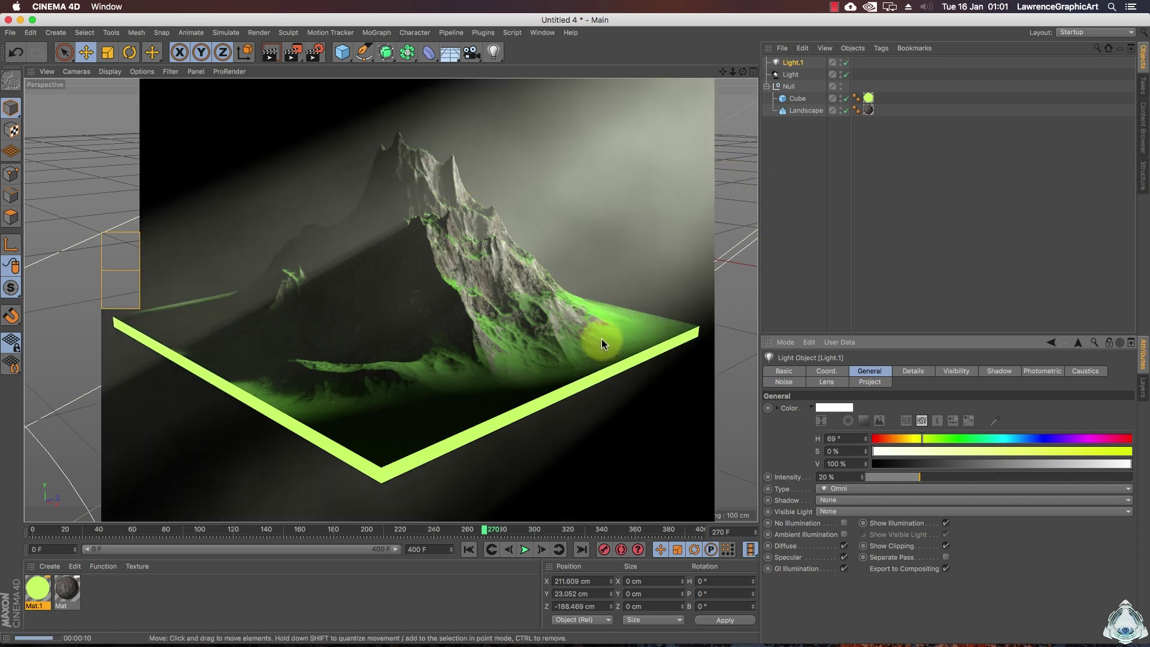
Step: Show all four views and raise the spot light high above the mountain to about X 511, Y 1347 and Z 898 cm
middle_click(641, 288)
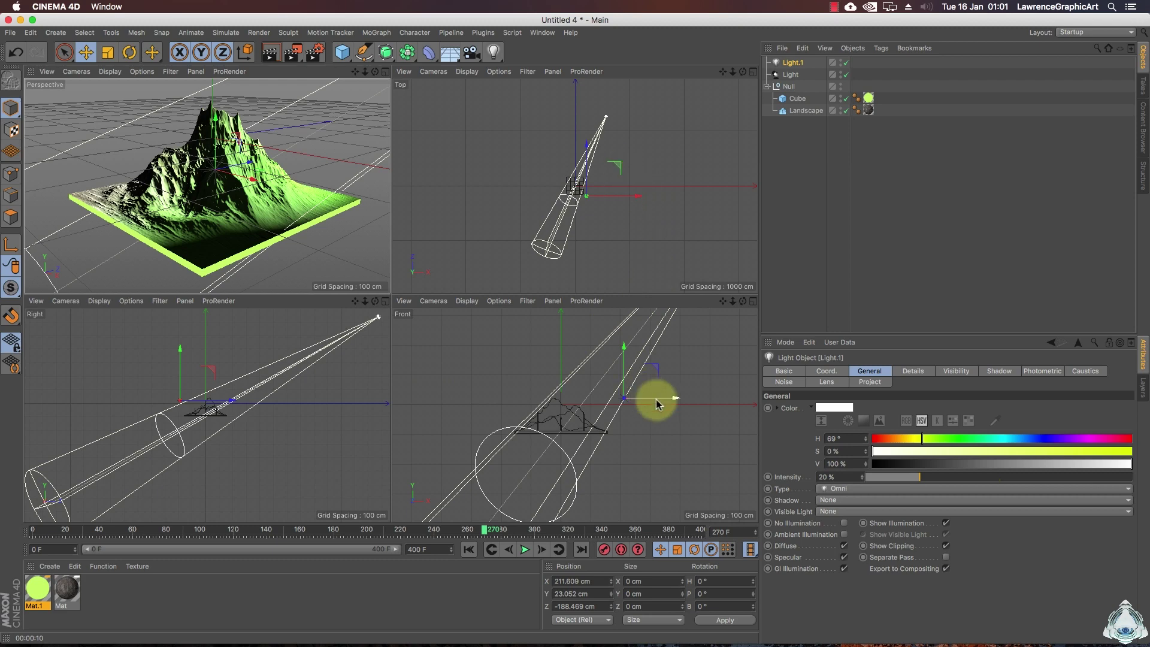
left_click(790, 74)
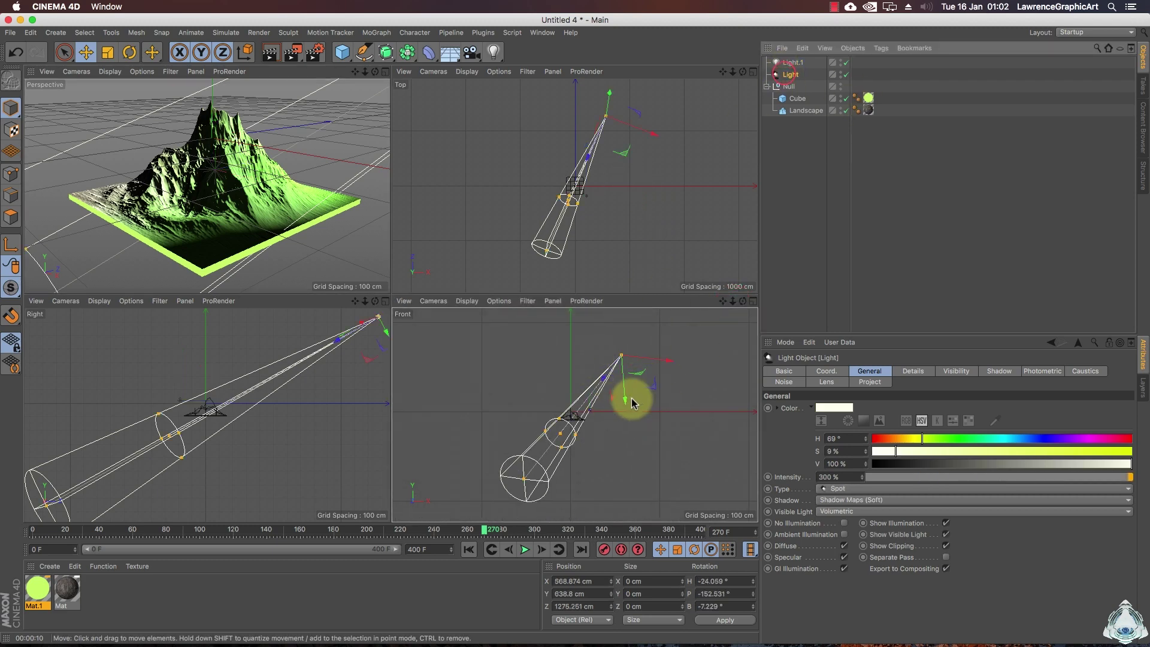
left_click_drag(627, 402, 623, 323)
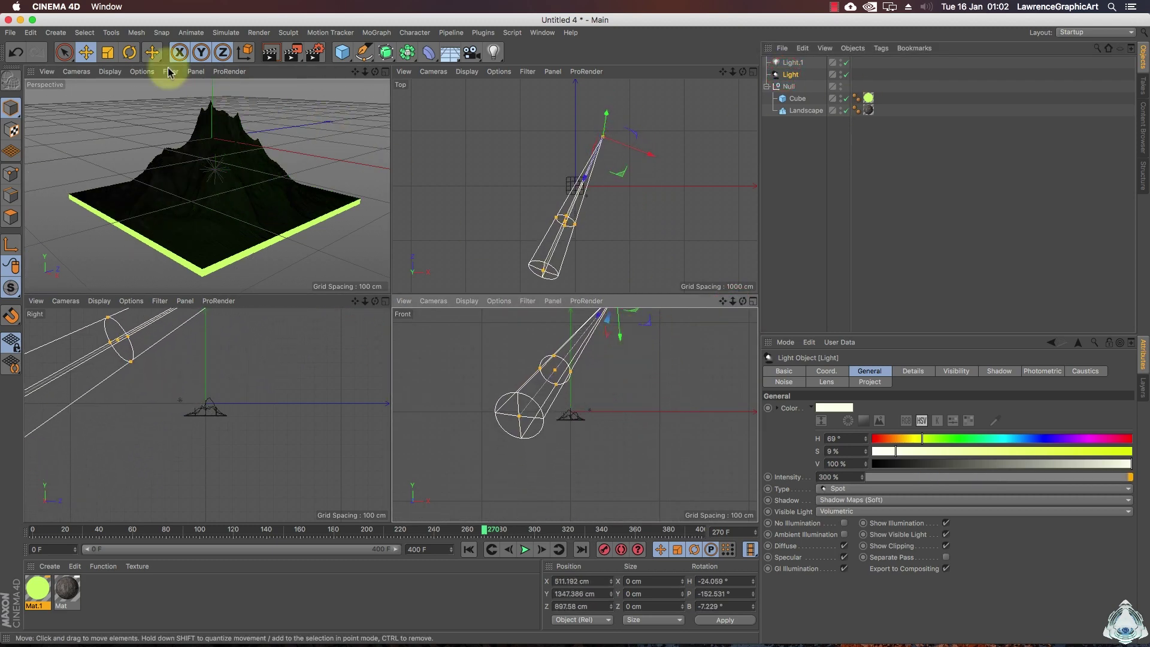
Step: Rotate the spot light to aim down at the mountain, about H -23.5°, P -127° and B -27°
left_click(129, 52)
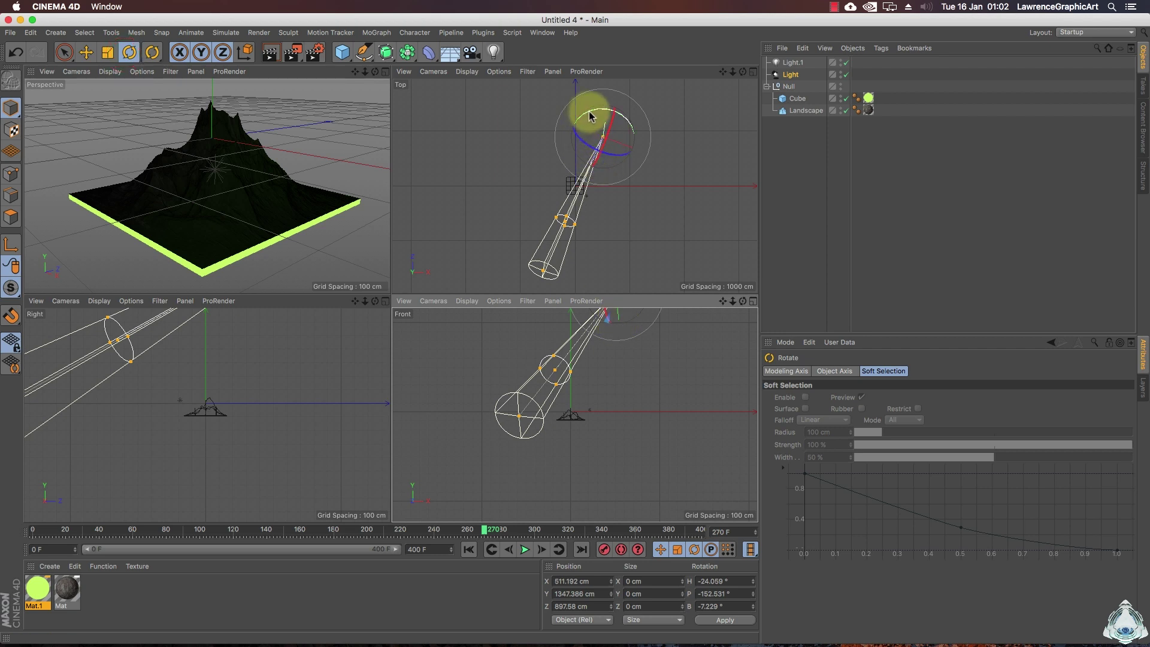
left_click_drag(590, 116, 605, 139)
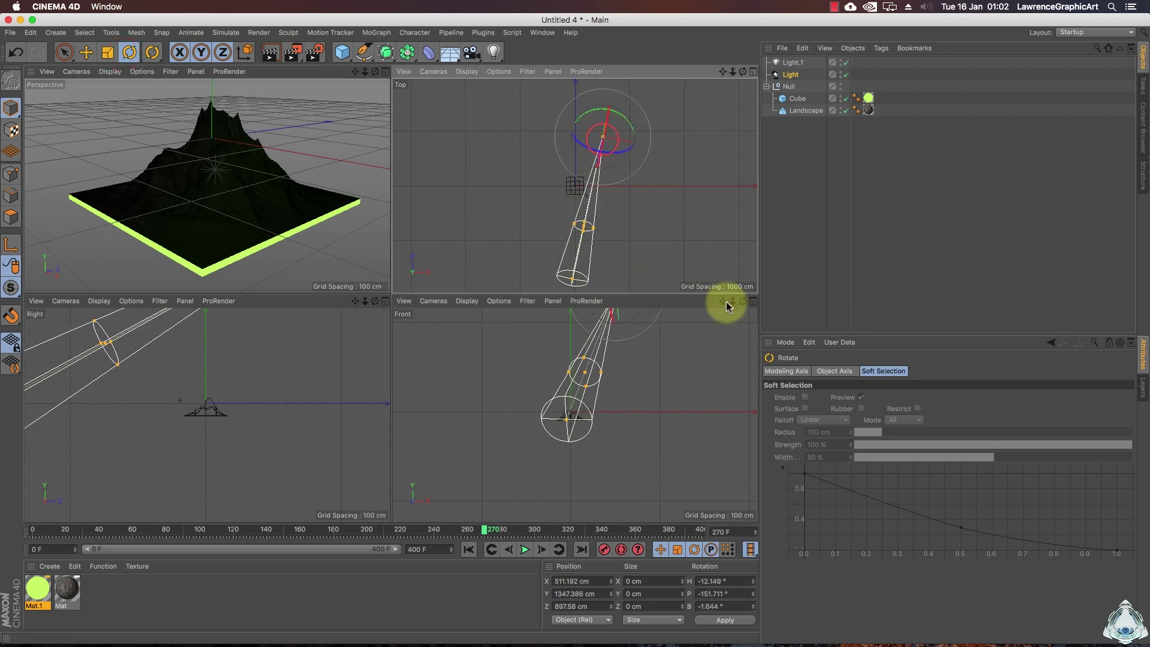
left_click_drag(732, 302, 681, 282)
mouse_move(596, 351)
left_mouse_down()
mouse_move(575, 378)
mouse_move(623, 330)
mouse_move(619, 364)
mouse_move(589, 377)
mouse_move(585, 367)
left_mouse_up()
Step: Move the spot light away along its beam to about X 607, Y 1659 and Z 1151 cm, and preview-render the enlarged perspective view
left_click(89, 56)
left_click_drag(365, 72, 340, 85)
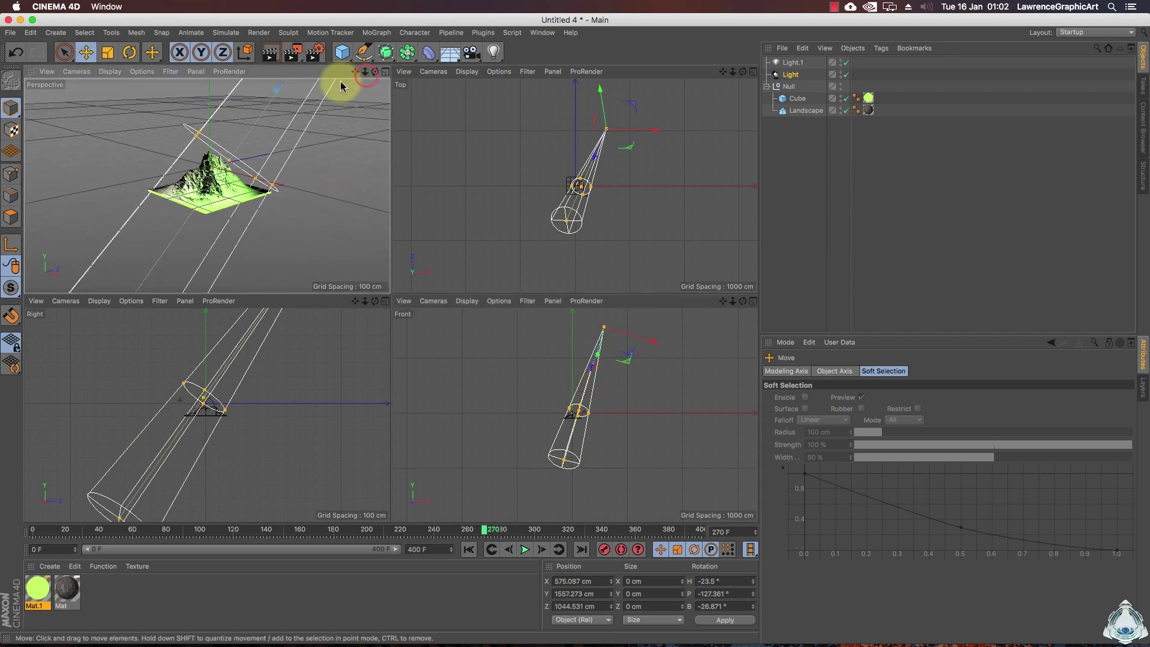
left_click_drag(365, 301, 351, 309)
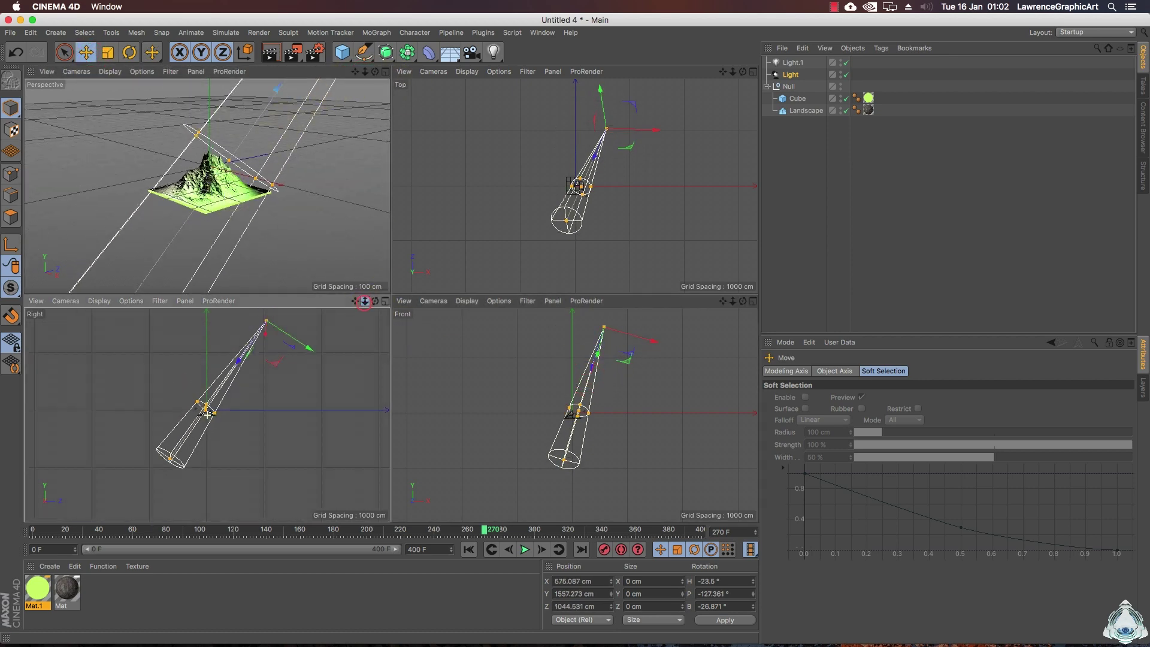
left_click_drag(256, 342, 298, 363)
middle_click(278, 218)
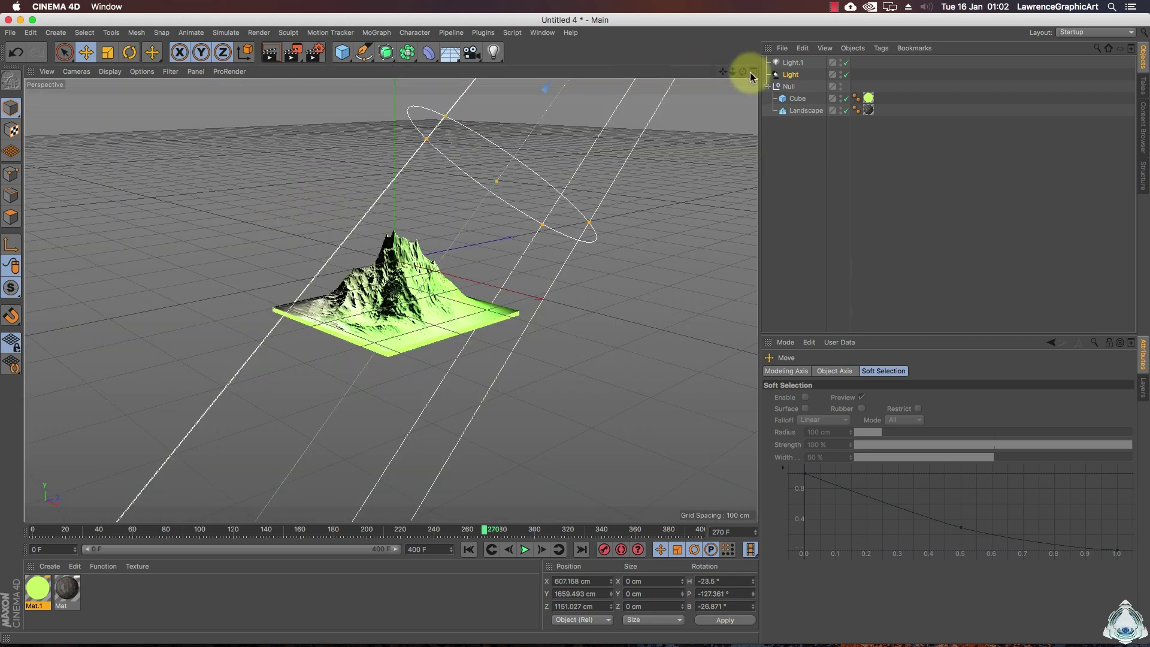
left_click_drag(732, 72, 776, 75)
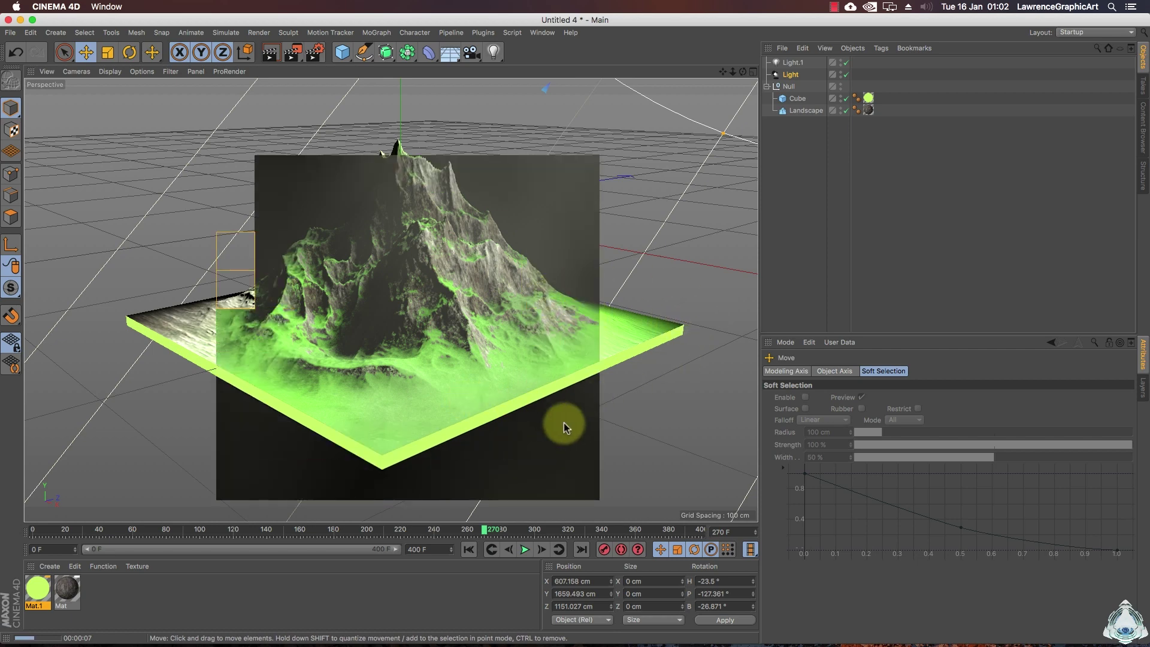
Step: Play the rotation animation to frame 393, checking how the slab fits in the perspective view
left_click(526, 550)
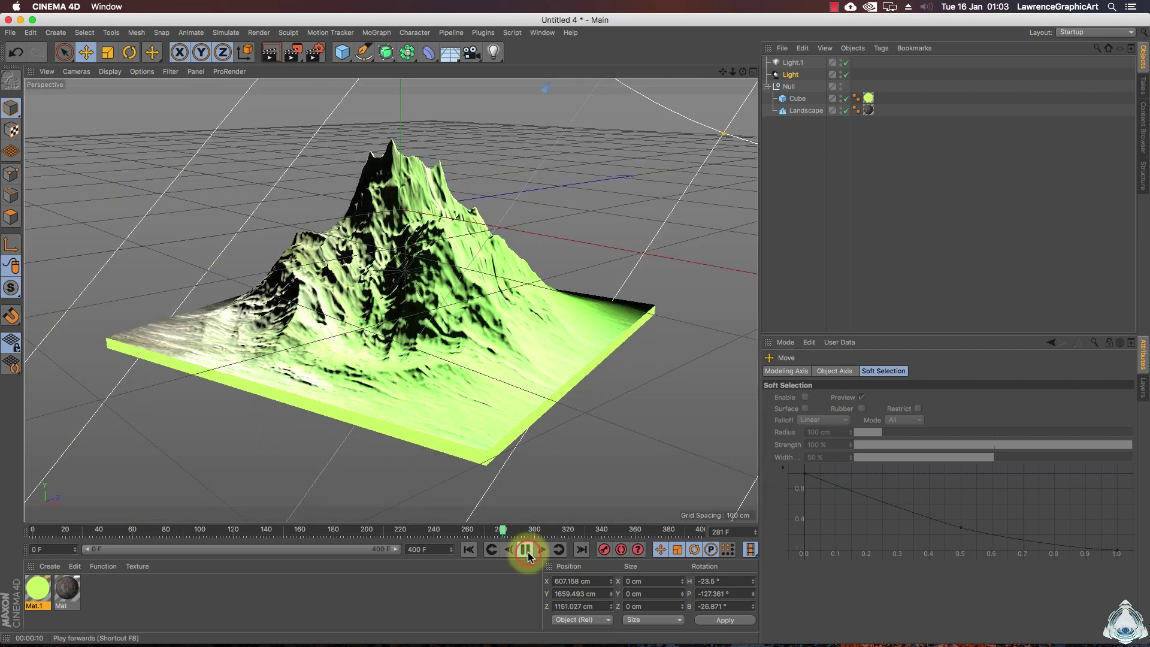
left_click(526, 549)
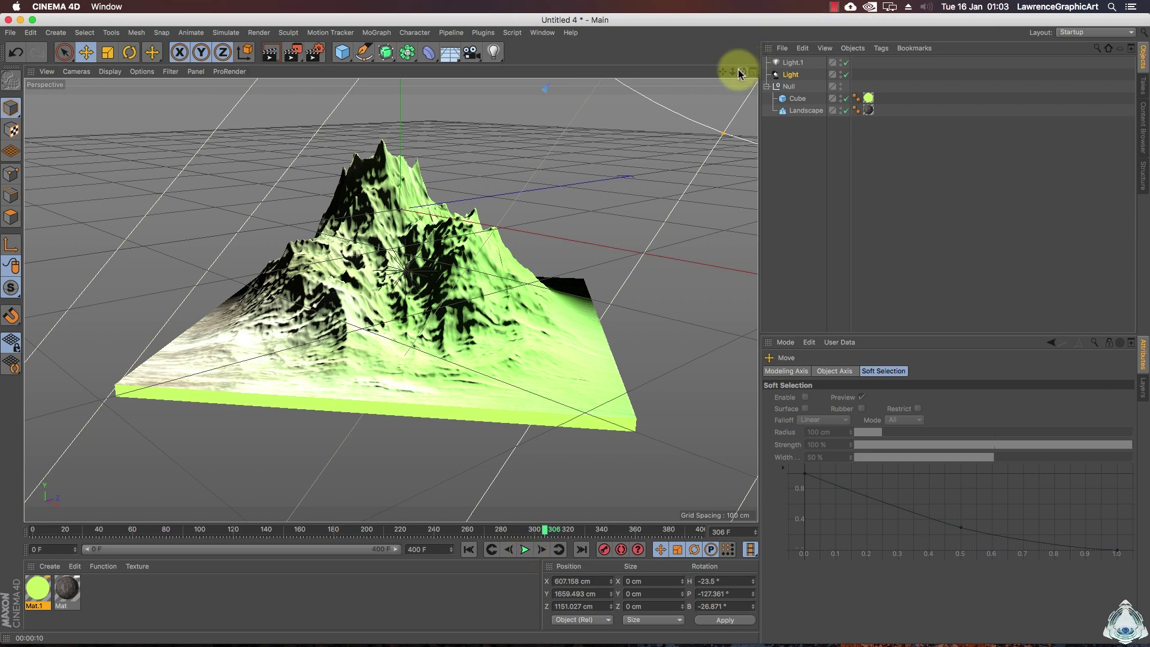
left_click_drag(738, 69, 590, 260)
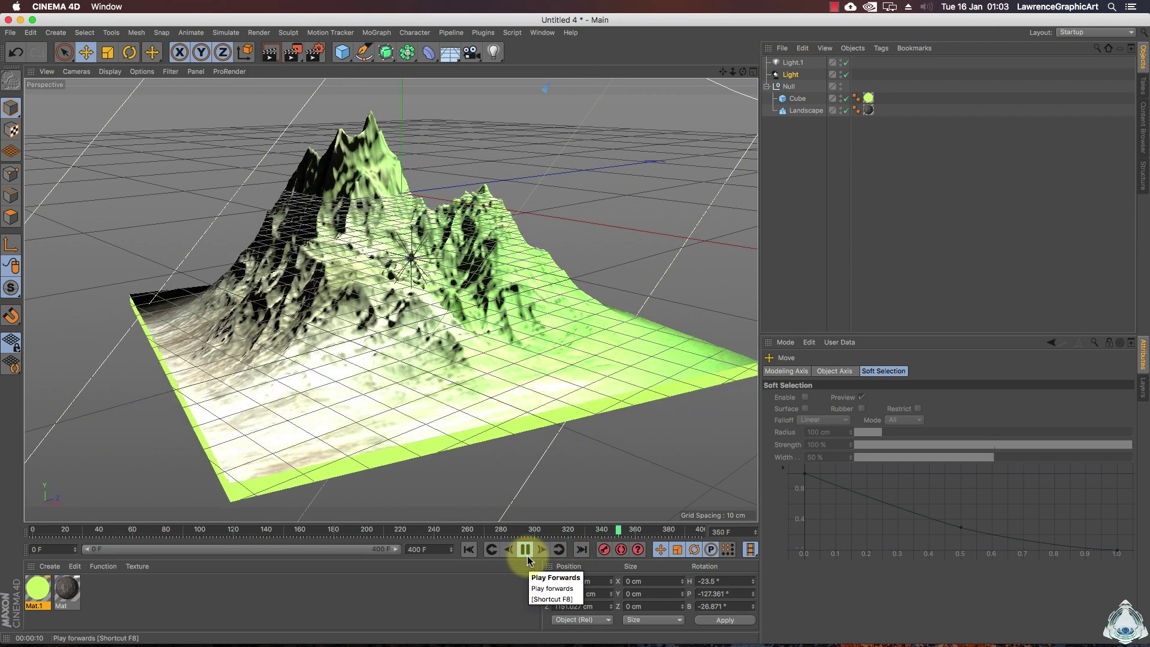
left_click(526, 552)
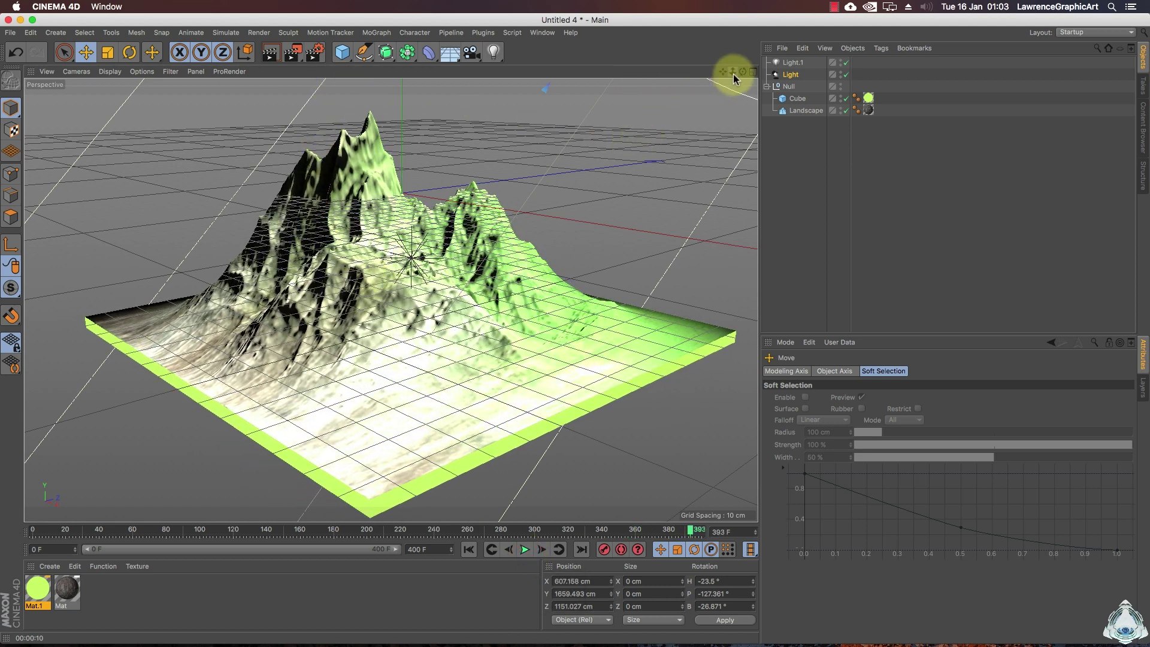
Step: Frame the whole slab closely in the perspective view, play on to frame 4 and preview-render it
left_click_drag(733, 75, 576, 325)
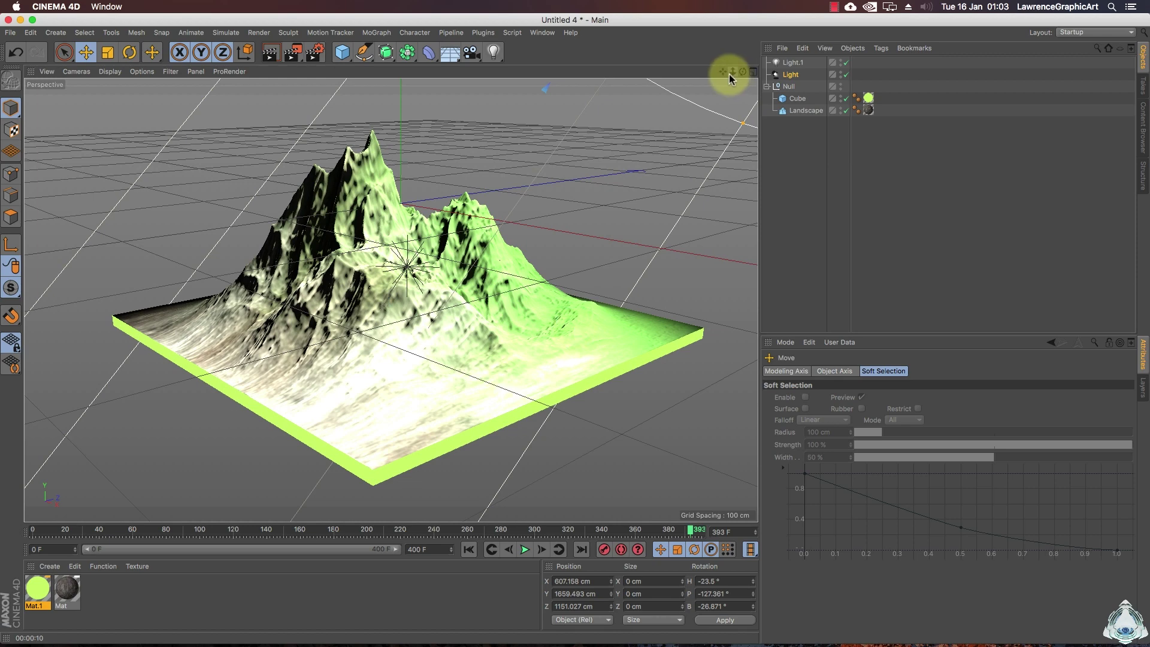
left_click_drag(728, 74, 575, 329)
left_click_drag(733, 72, 575, 329)
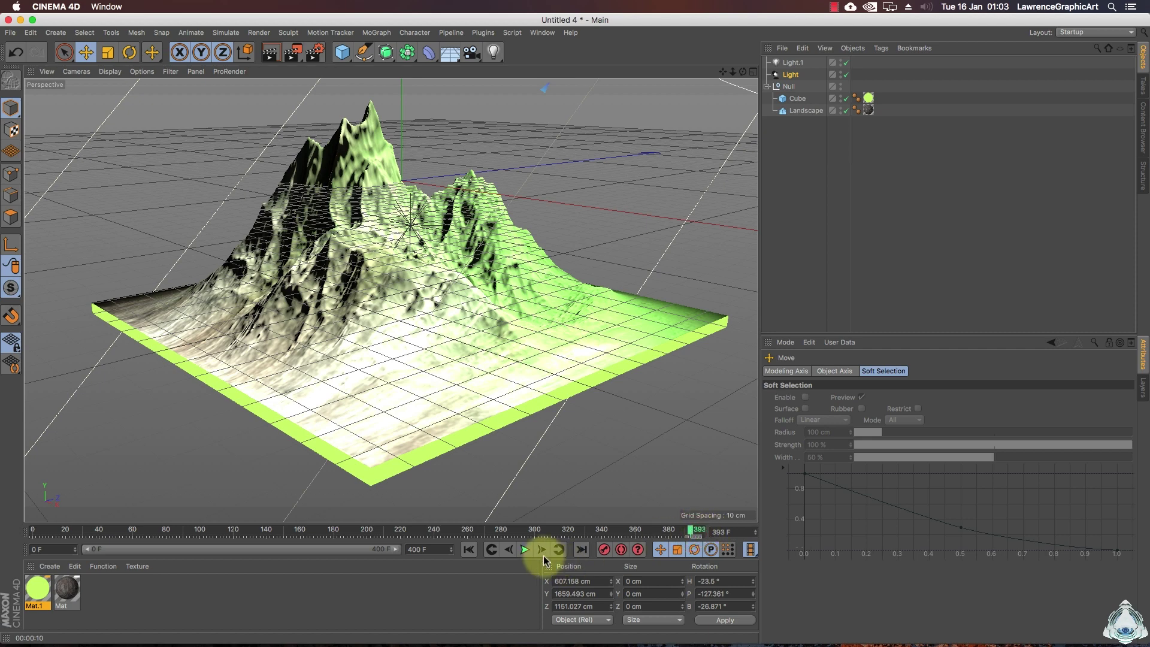
left_click(527, 550)
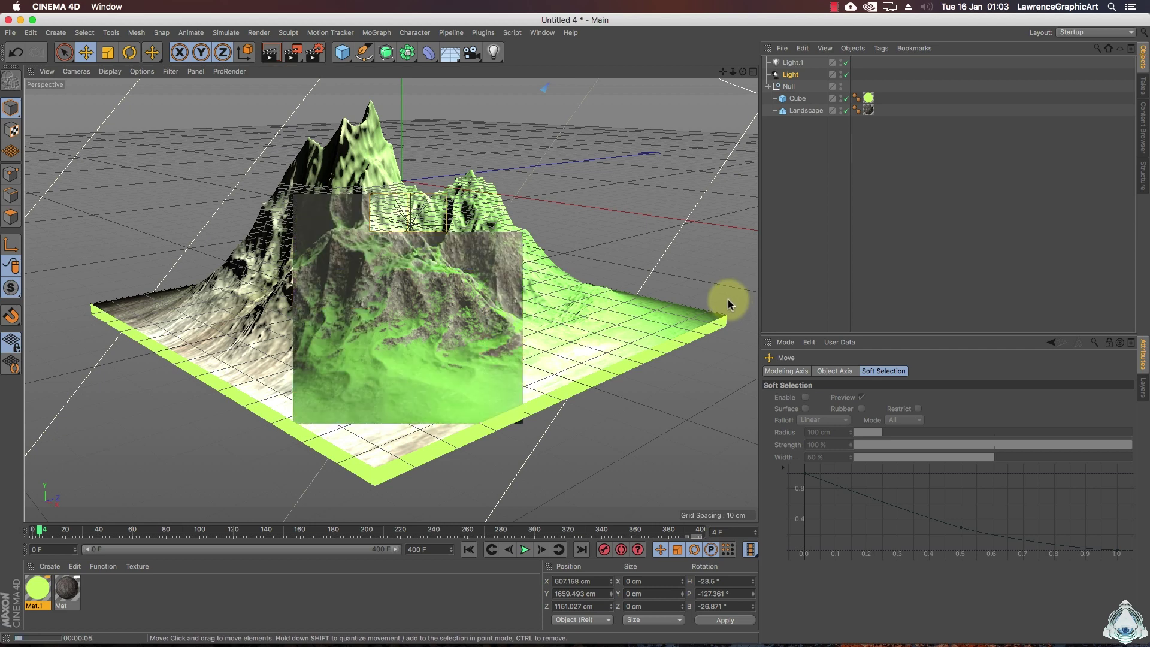
key("ctrl+r")
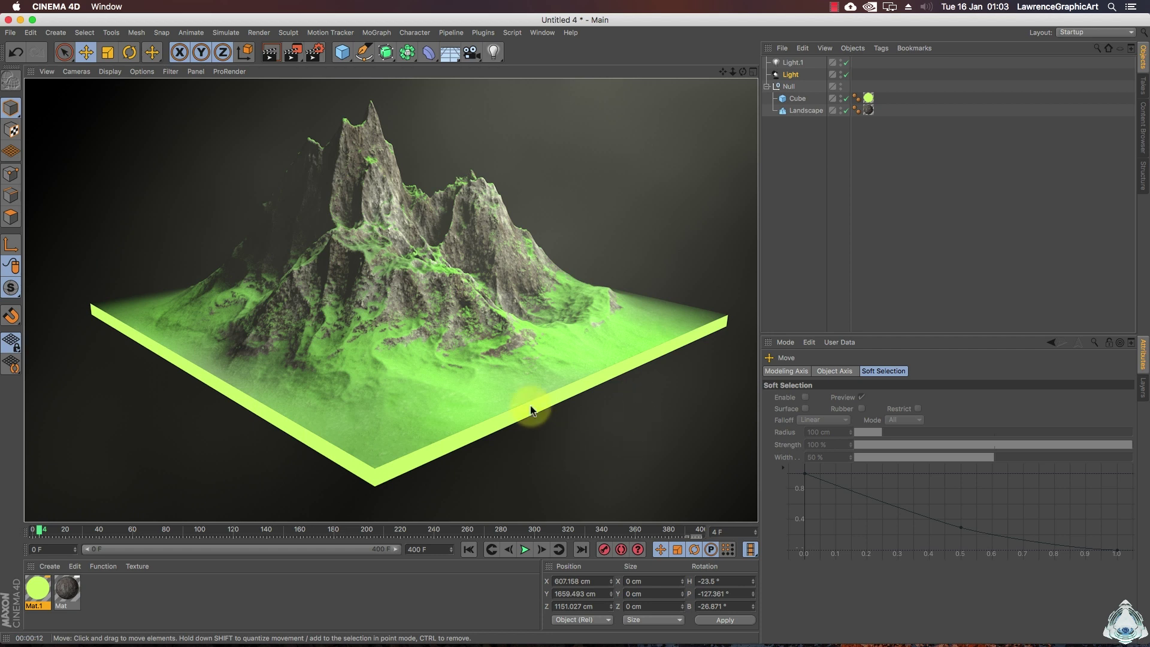